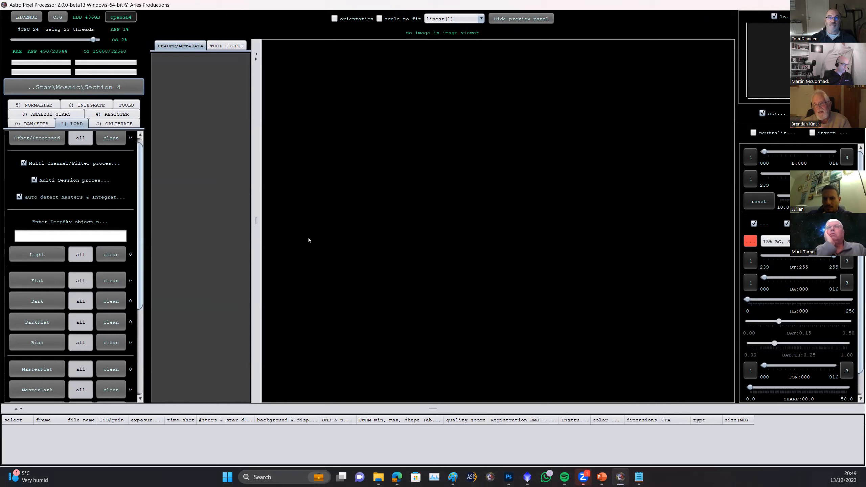
{"action": "left_click_drag", "start_coordinate": [342, 406], "coordinate": [342, 428]}
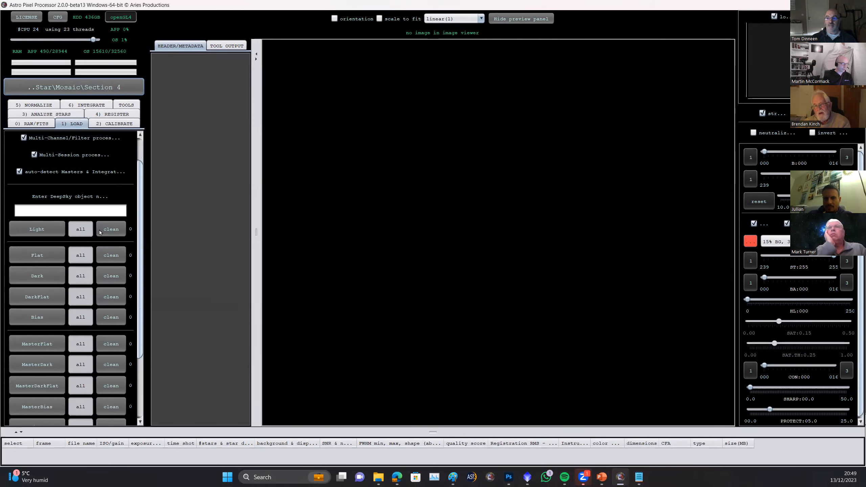
{"action": "scroll", "coordinate": [99, 231], "scroll_direction": "down", "scroll_amount": 2}
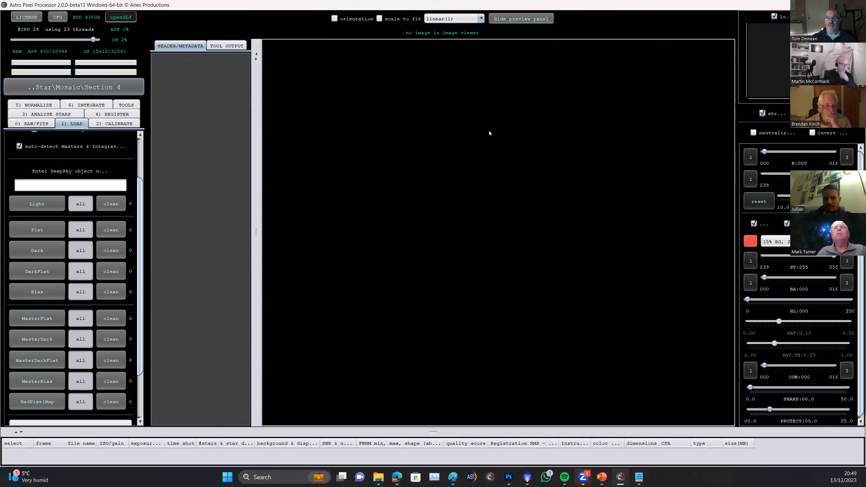
{"action": "scroll", "coordinate": [115, 189], "scroll_direction": "up", "scroll_amount": 2}
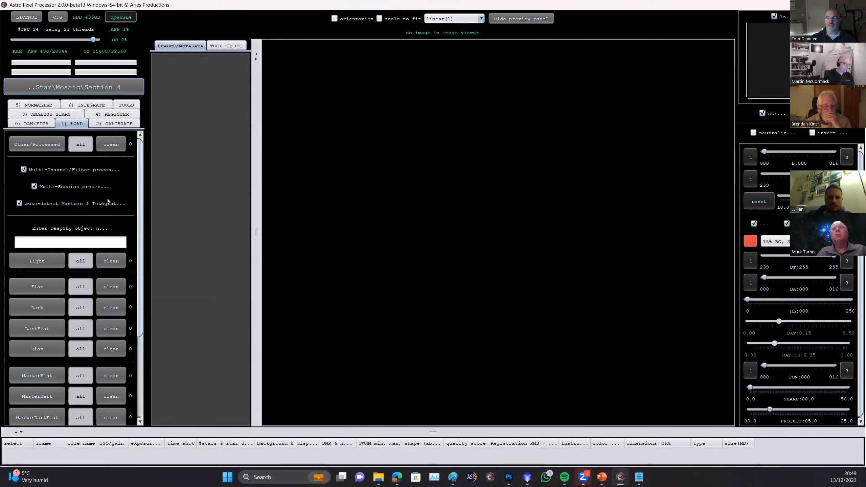
{"action": "scroll", "coordinate": [94, 162], "scroll_direction": "down", "scroll_amount": 2}
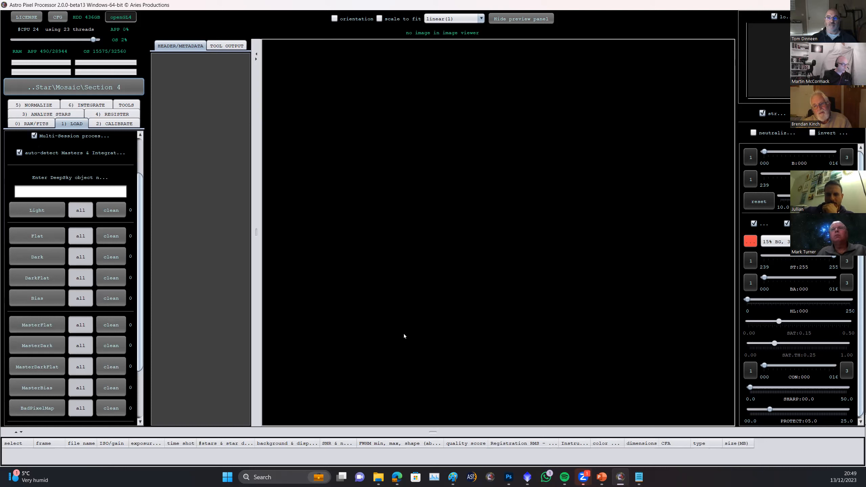
{"action": "scroll", "coordinate": [57, 162], "scroll_direction": "up", "scroll_amount": 2}
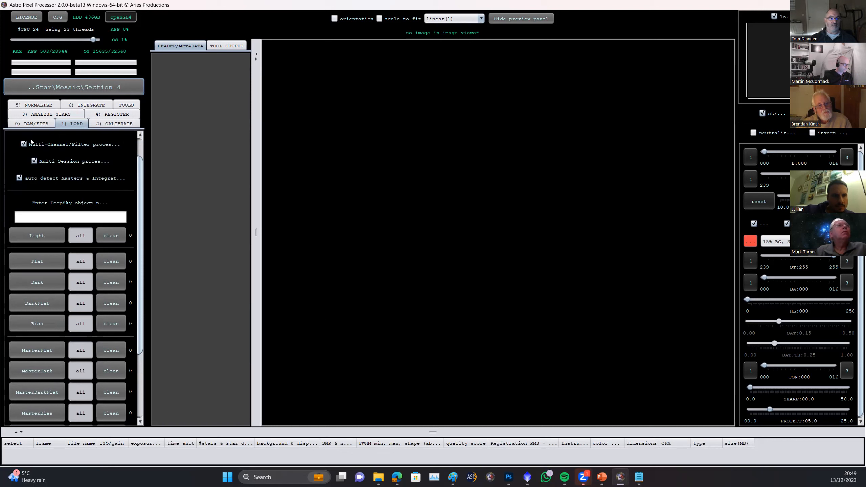
{"action": "scroll", "coordinate": [42, 246], "scroll_direction": "down", "scroll_amount": 2}
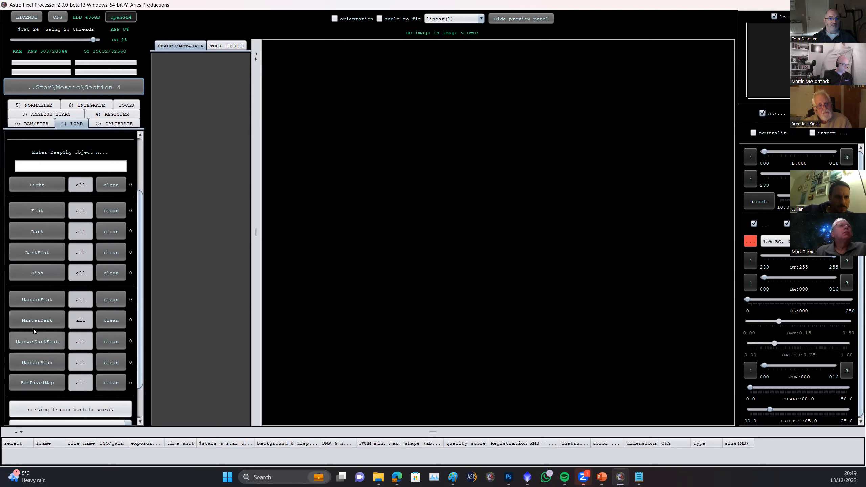
- Start loading light frames and select all the light files in the California Nebula > Ha > Session 1 folder
{"action": "left_click", "coordinate": [50, 187]}
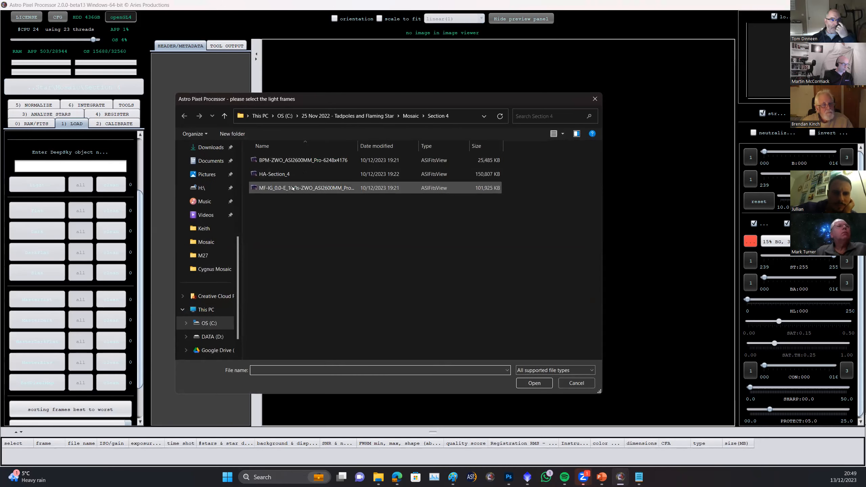
{"action": "left_click", "coordinate": [288, 118]}
{"action": "double_click", "coordinate": [287, 202]}
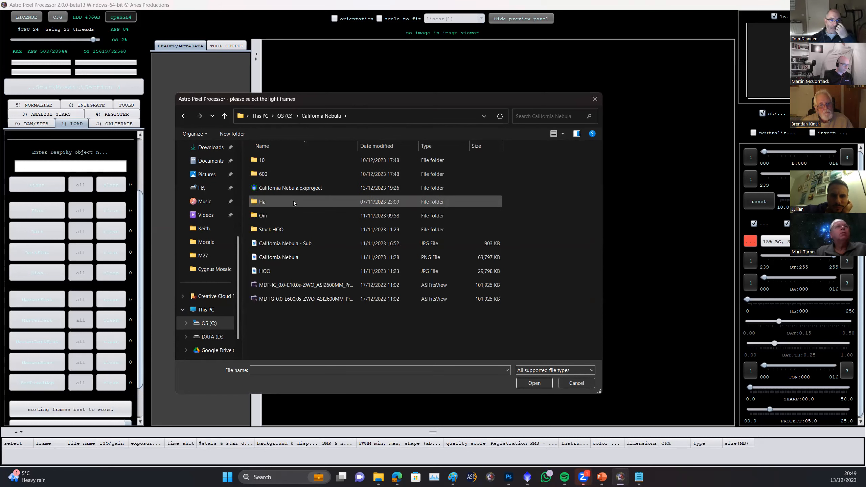
{"action": "double_click", "coordinate": [293, 201]}
{"action": "double_click", "coordinate": [288, 158]}
{"action": "left_click", "coordinate": [306, 174]}
{"action": "scroll", "coordinate": [341, 255], "scroll_direction": "down", "scroll_amount": 6}
{"action": "left_click", "coordinate": [335, 355], "text": "shift"}
{"action": "scroll", "coordinate": [348, 327], "scroll_direction": "up", "scroll_amount": 6}
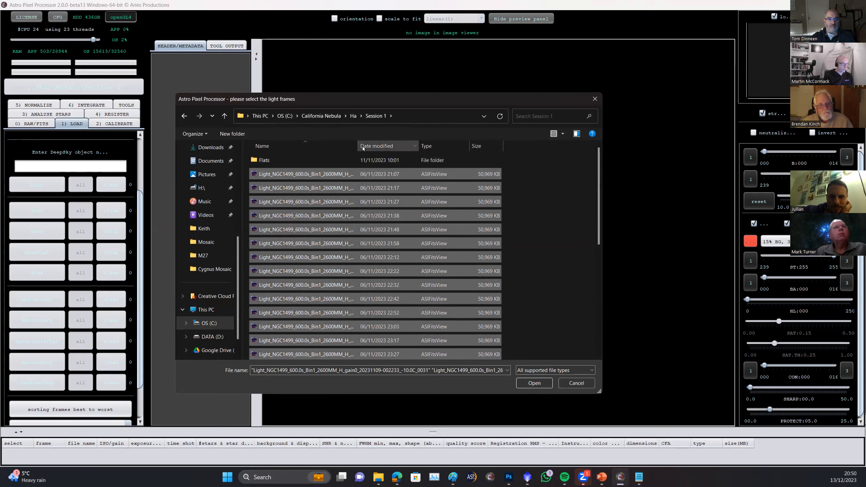
{"action": "left_click_drag", "start_coordinate": [357, 147], "coordinate": [455, 150]}
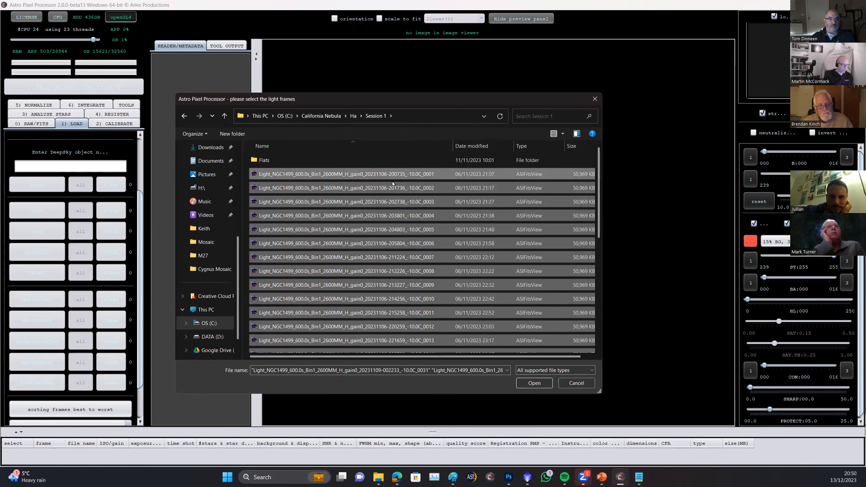
- Load the selected Ha lights with the channel taken from the "FILTER" header tag and assign them to session 1
{"action": "left_click", "coordinate": [534, 383]}
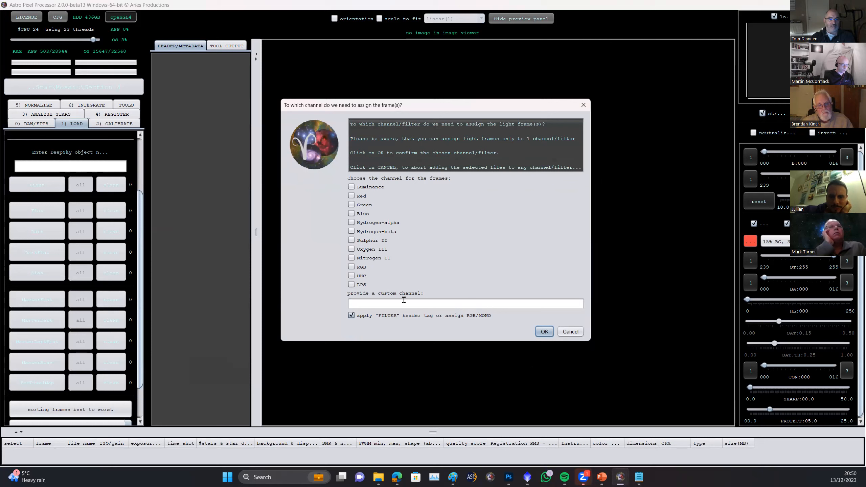
{"action": "left_click", "coordinate": [544, 331]}
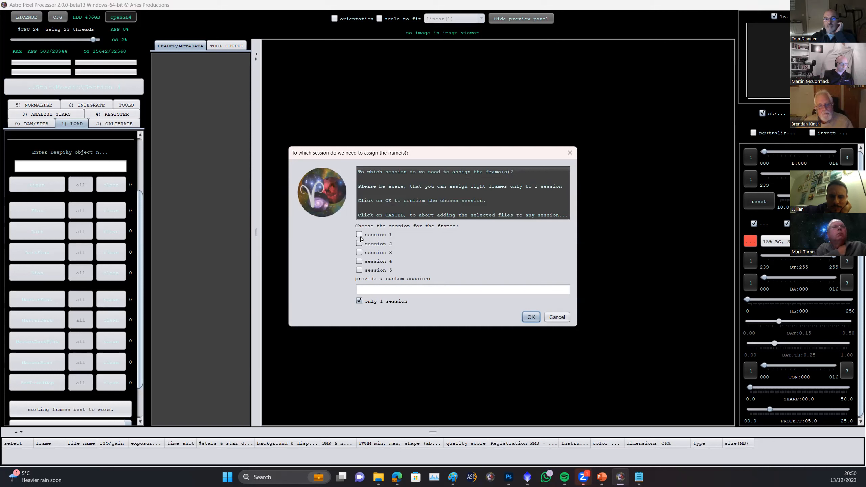
{"action": "left_click", "coordinate": [359, 235]}
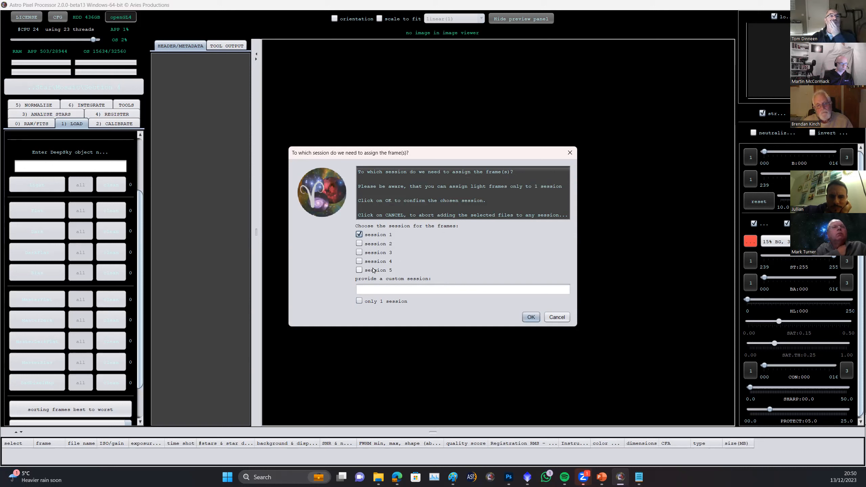
{"action": "left_click", "coordinate": [531, 317]}
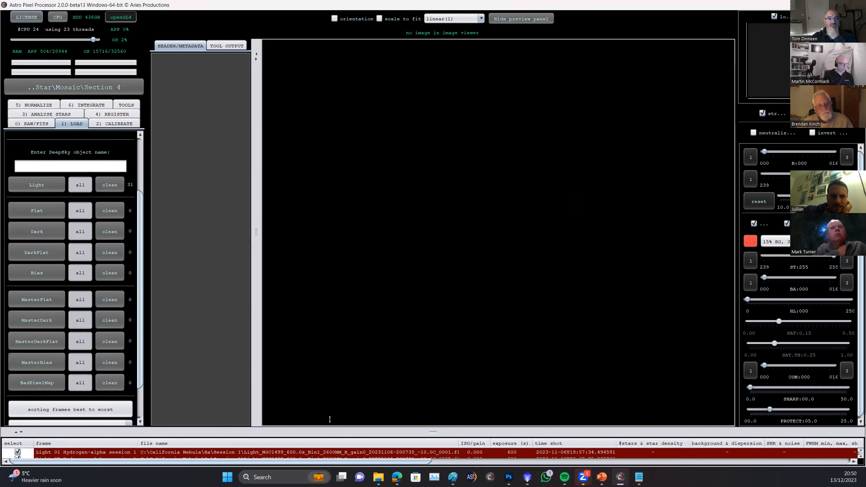
- Start loading more light frames and select all the light files in the California Nebula > Oiii > Session 1 folder
{"action": "left_click_drag", "start_coordinate": [329, 432], "coordinate": [361, 76]}
{"action": "left_click_drag", "start_coordinate": [435, 74], "coordinate": [348, 402]}
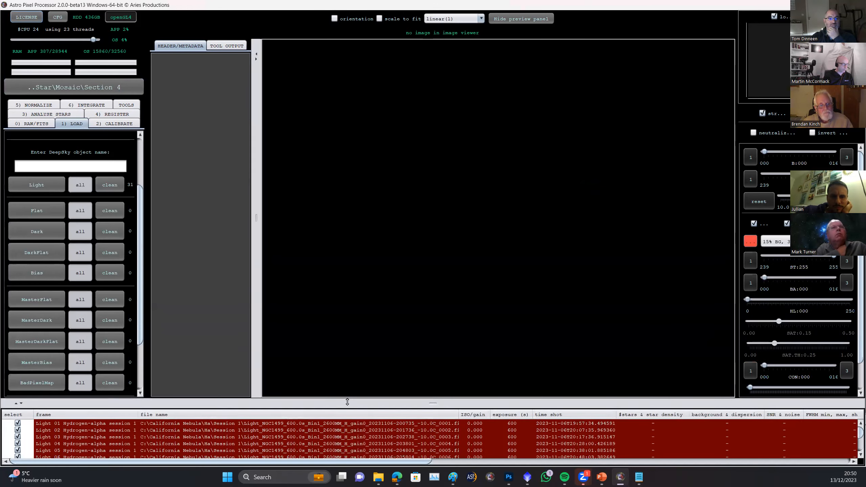
{"action": "left_click", "coordinate": [43, 189]}
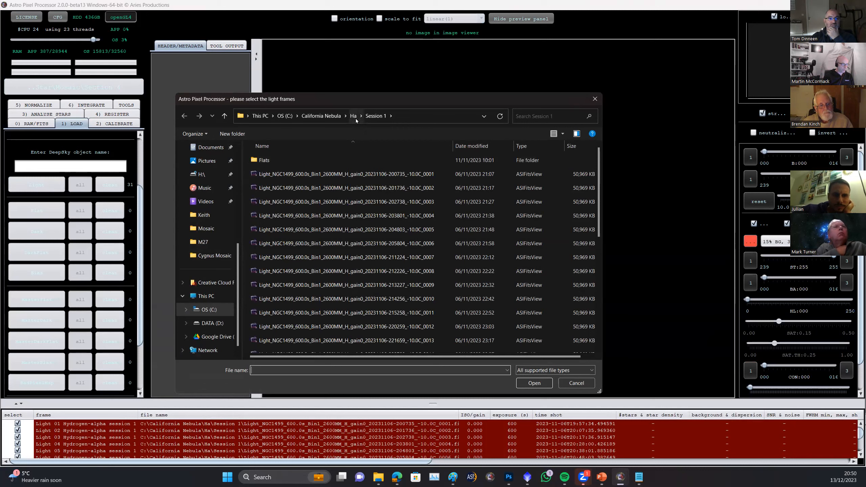
{"action": "left_click", "coordinate": [320, 116]}
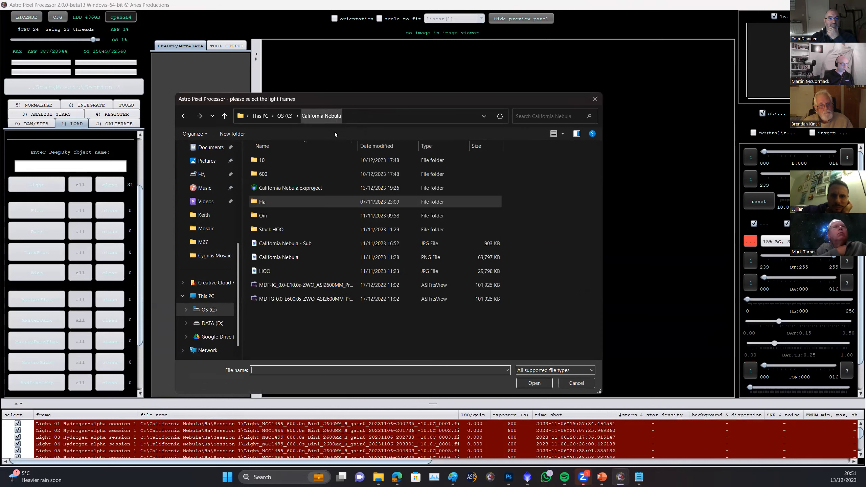
{"action": "double_click", "coordinate": [264, 215]}
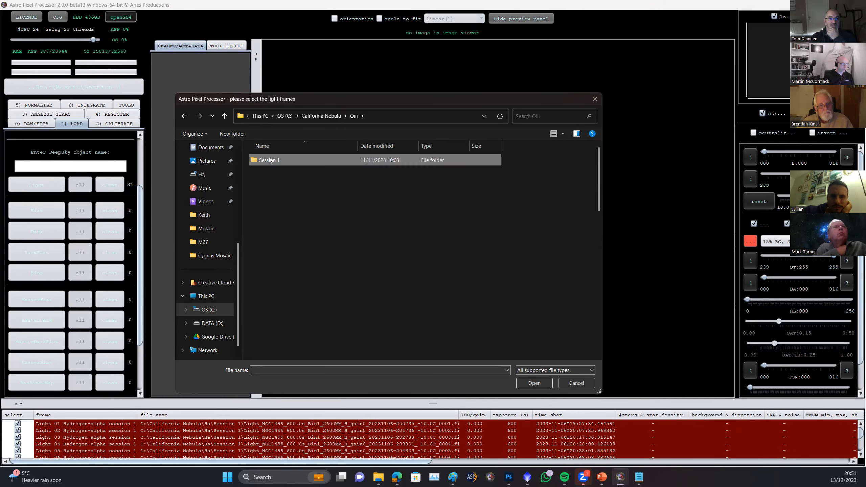
{"action": "double_click", "coordinate": [270, 160]}
{"action": "left_click", "coordinate": [278, 175]}
{"action": "scroll", "coordinate": [389, 248], "scroll_direction": "down", "scroll_amount": 3}
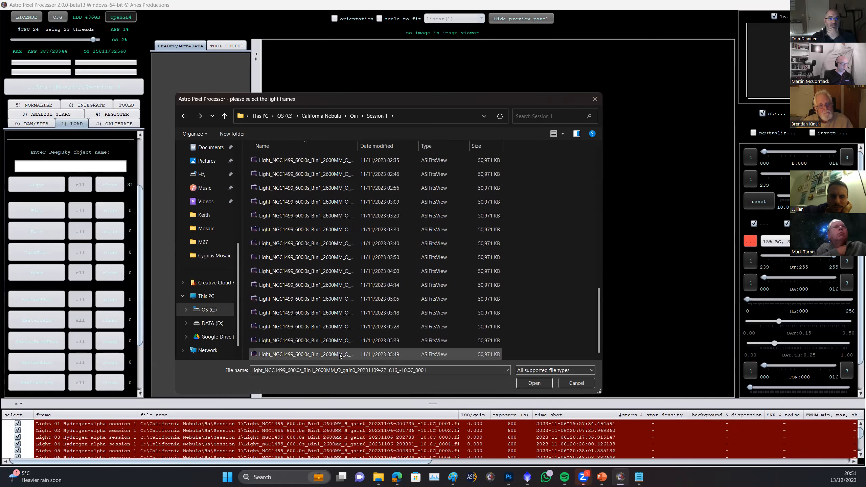
{"action": "left_click", "coordinate": [340, 355], "text": "shift"}
{"action": "scroll", "coordinate": [370, 281], "scroll_direction": "up", "scroll_amount": 10}
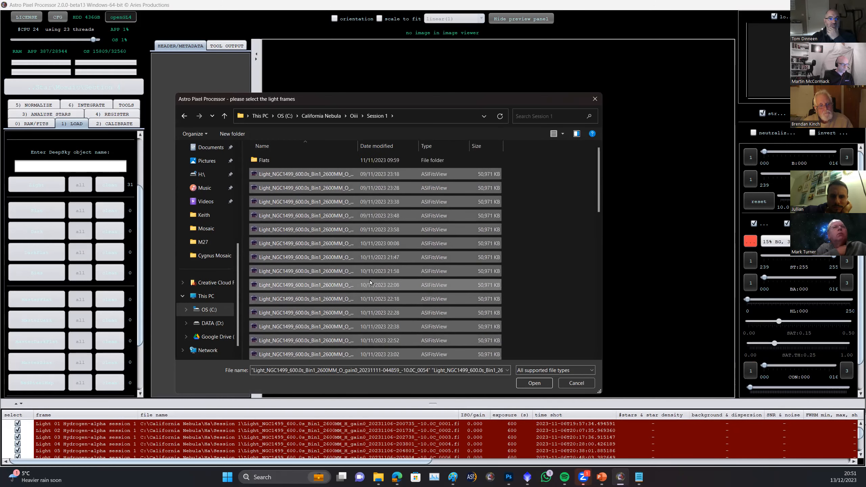
- Load the selected Oiii lights, assigning them to the Oxygen III channel and session 2
{"action": "left_click", "coordinate": [545, 383]}
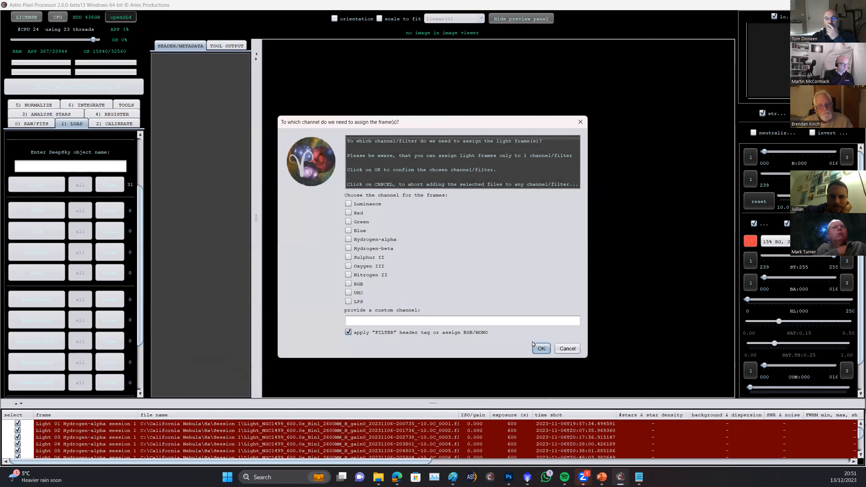
{"action": "left_click", "coordinate": [372, 266]}
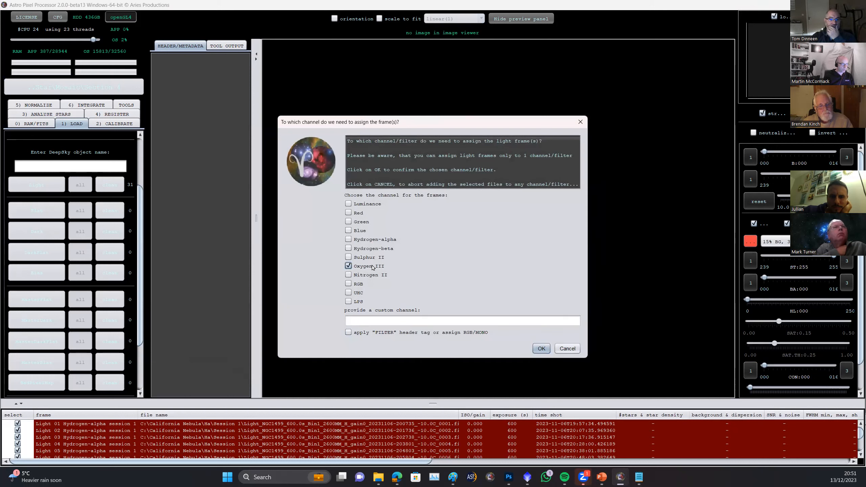
{"action": "left_click", "coordinate": [539, 351]}
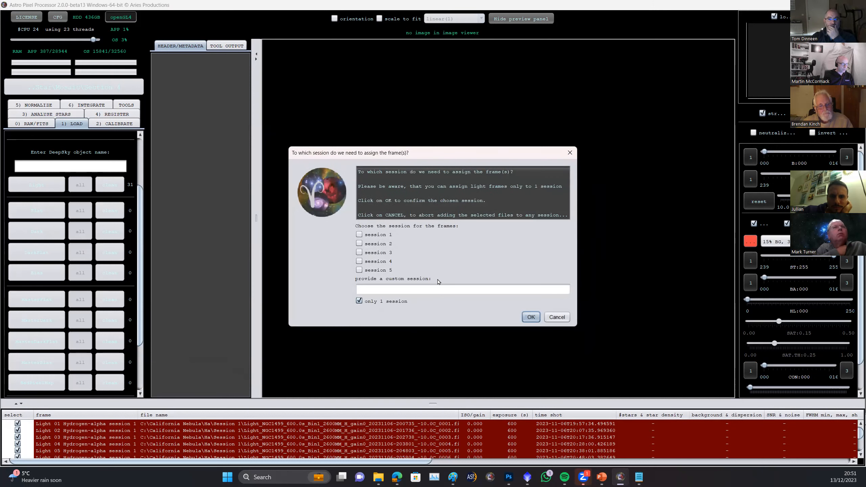
{"action": "left_click", "coordinate": [382, 246]}
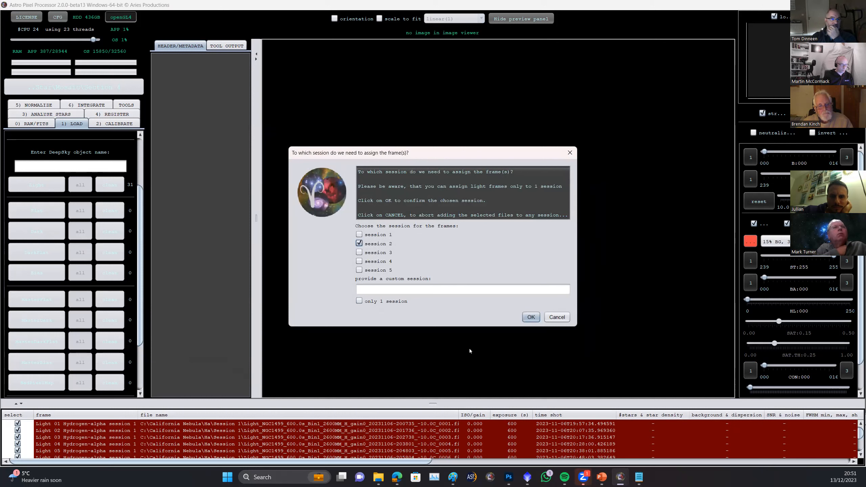
{"action": "left_click", "coordinate": [533, 318]}
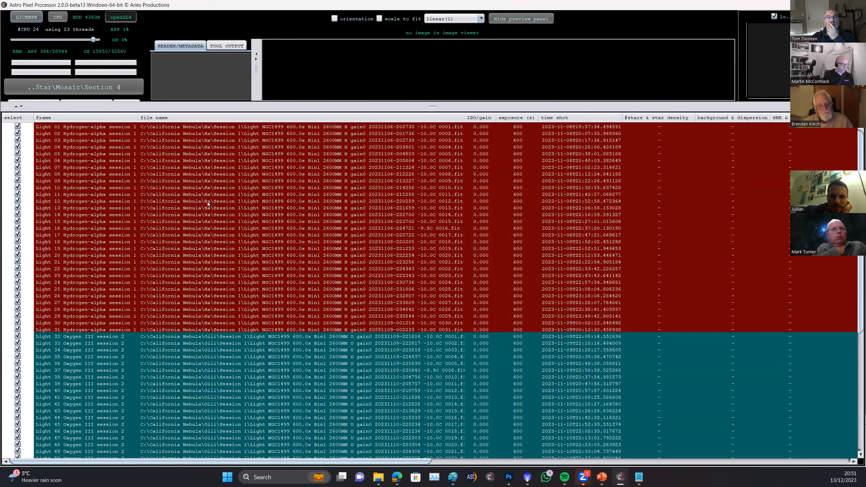
- Start loading flat frames and select all the files in the California Nebula > Ha > Session 1 > Flats folder
{"action": "scroll", "coordinate": [137, 386], "scroll_direction": "down", "scroll_amount": 9}
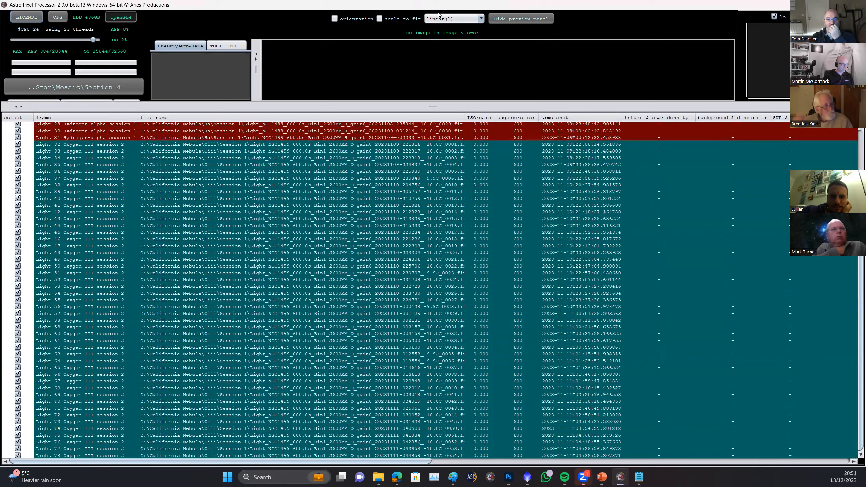
{"action": "left_click_drag", "start_coordinate": [426, 107], "coordinate": [407, 415]}
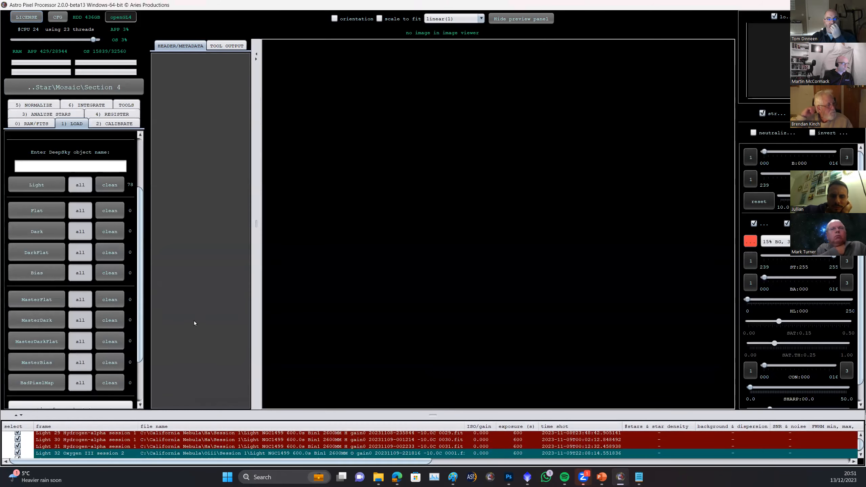
{"action": "scroll", "coordinate": [122, 275], "scroll_direction": "down", "scroll_amount": 3}
{"action": "scroll", "coordinate": [121, 275], "scroll_direction": "up", "scroll_amount": 3}
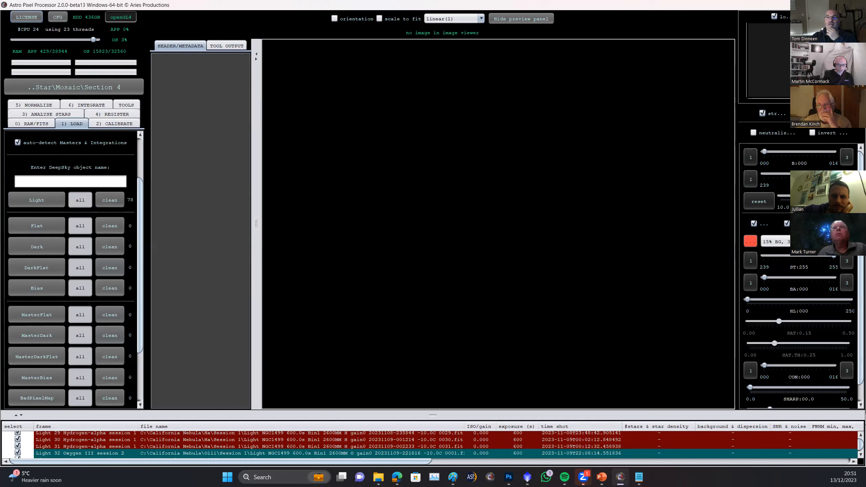
{"action": "left_click", "coordinate": [46, 227]}
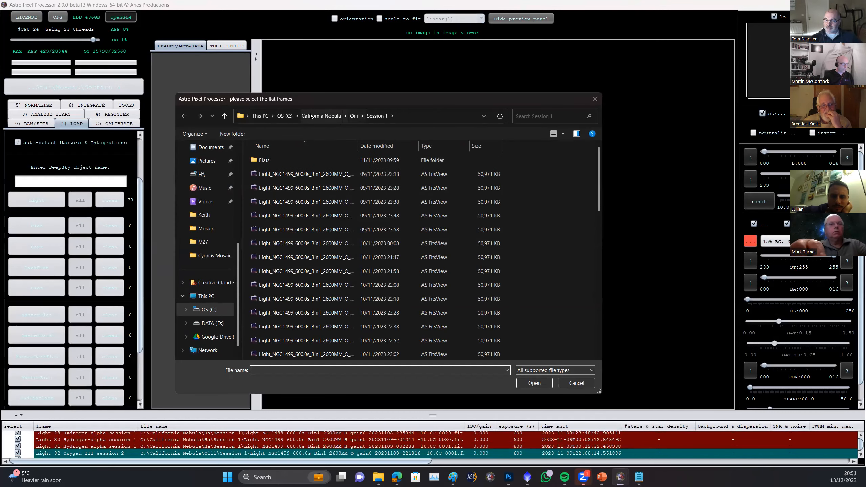
{"action": "left_click", "coordinate": [334, 116]}
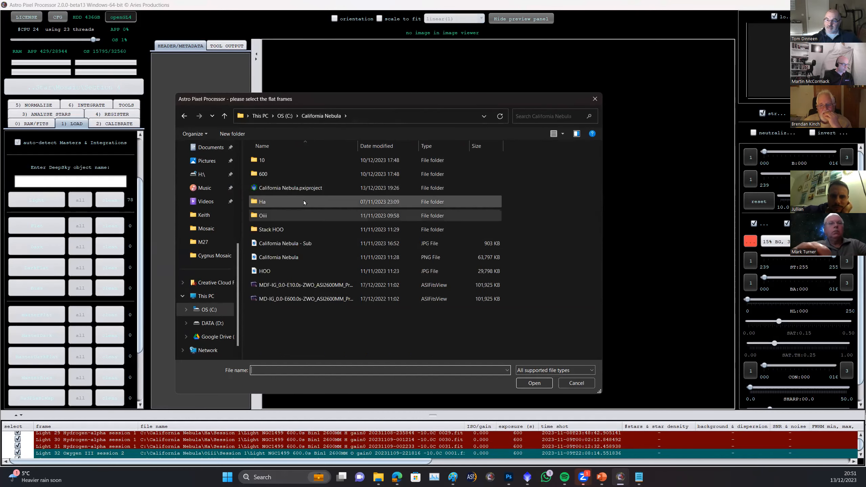
{"action": "double_click", "coordinate": [291, 197]}
{"action": "double_click", "coordinate": [300, 159]}
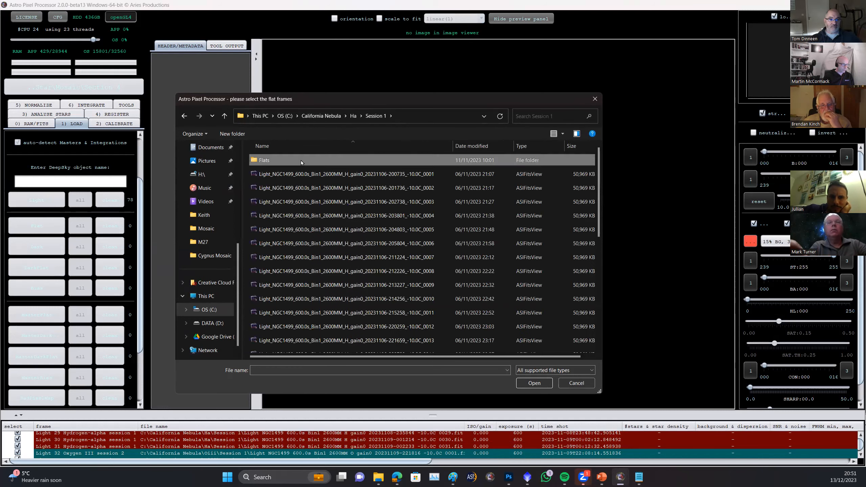
{"action": "double_click", "coordinate": [300, 160]}
{"action": "left_click_drag", "start_coordinate": [357, 146], "coordinate": [468, 140]}
{"action": "left_click", "coordinate": [392, 161]}
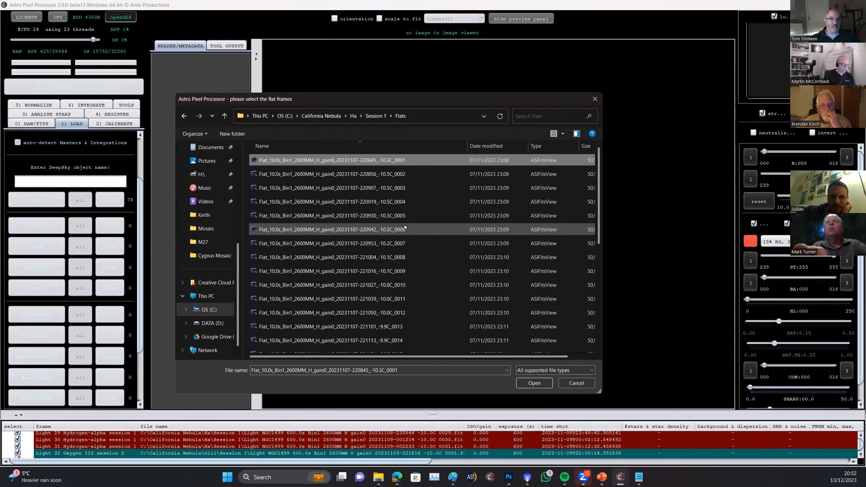
{"action": "key", "text": "ctrl+a"}
- Load the selected flats, assigning them to the Hydrogen-alpha channel and session 1
{"action": "left_click", "coordinate": [534, 383]}
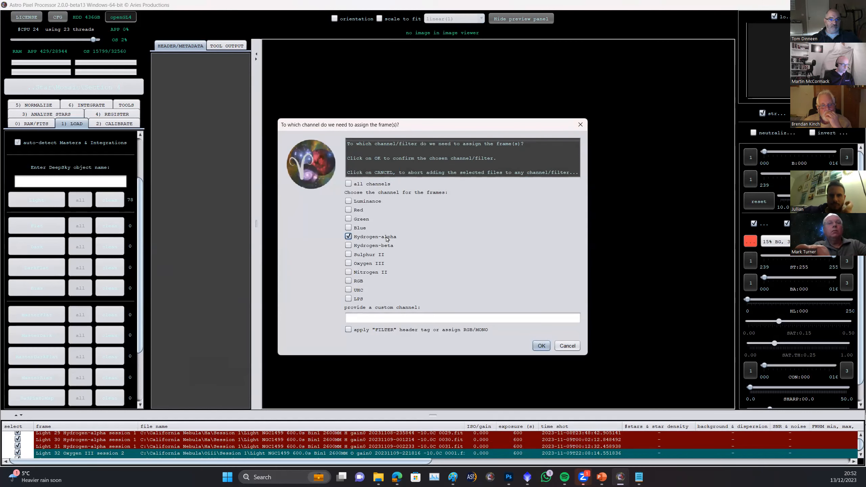
{"action": "left_click", "coordinate": [541, 345]}
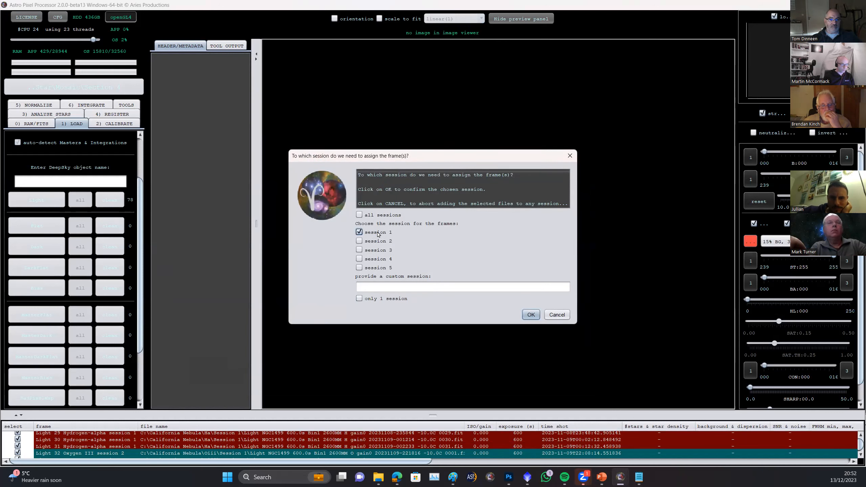
{"action": "left_click", "coordinate": [531, 314]}
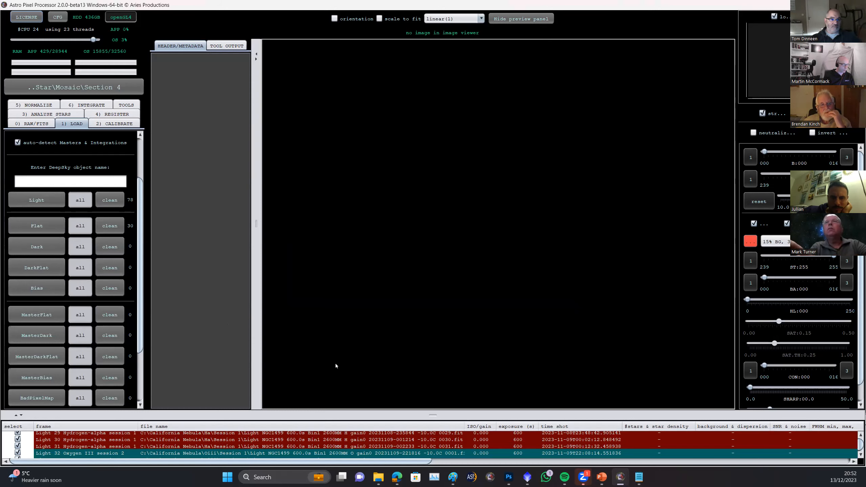
- Enlarge the frame list and review the channel and session assignments of the loaded light and flat frames
{"action": "left_click_drag", "start_coordinate": [352, 418], "coordinate": [407, 104]}
{"action": "scroll", "coordinate": [407, 425], "scroll_direction": "down", "scroll_amount": 10}
{"action": "scroll", "coordinate": [356, 324], "scroll_direction": "up", "scroll_amount": 2}
{"action": "scroll", "coordinate": [356, 323], "scroll_direction": "up", "scroll_amount": 15}
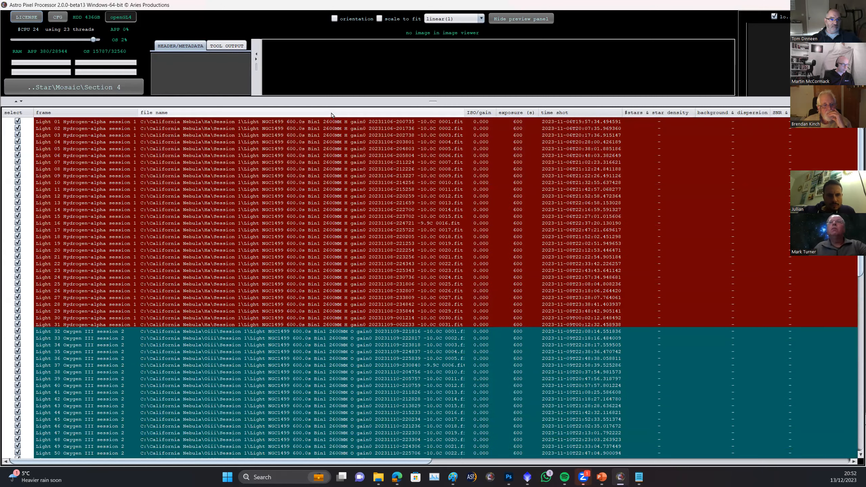
{"action": "left_click_drag", "start_coordinate": [349, 99], "coordinate": [362, 320]}
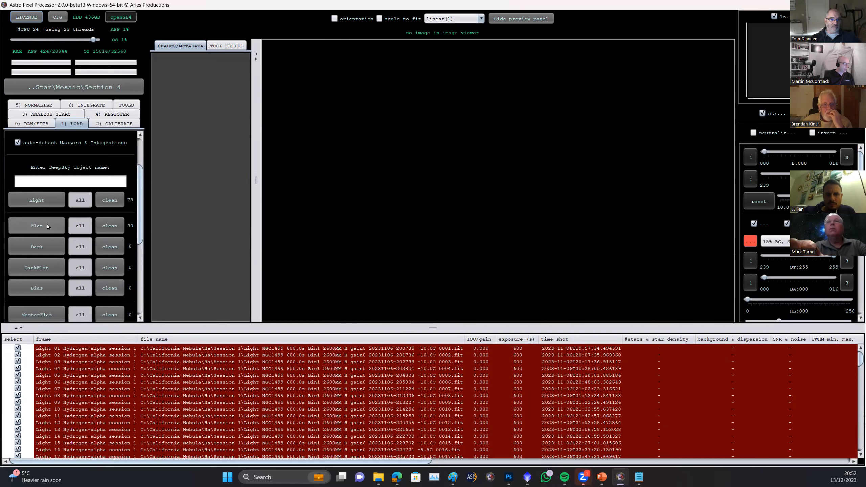
- Start loading more flat frames and open all the files in the California Nebula > Oiii > Session 1 > Flats folder
{"action": "left_click", "coordinate": [36, 226]}
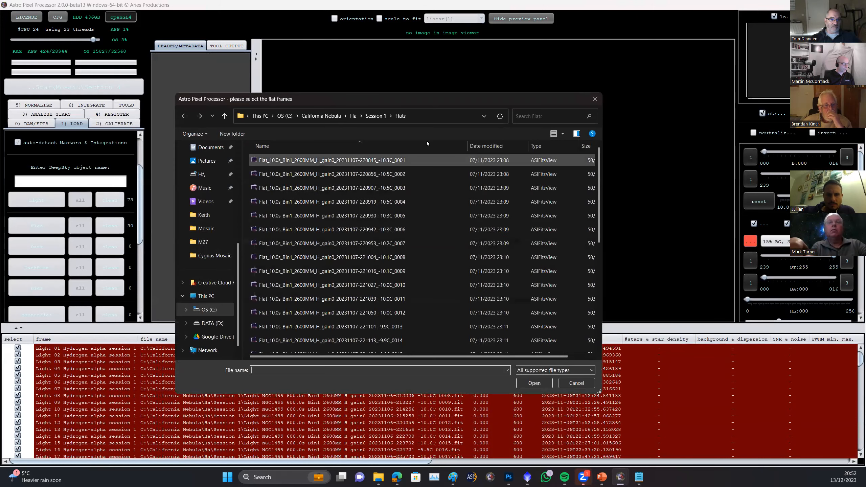
{"action": "left_click", "coordinate": [332, 116]}
{"action": "double_click", "coordinate": [291, 214]}
{"action": "double_click", "coordinate": [283, 163]}
{"action": "double_click", "coordinate": [283, 163]}
{"action": "key", "text": "ctrl+a"}
{"action": "left_click", "coordinate": [533, 384]}
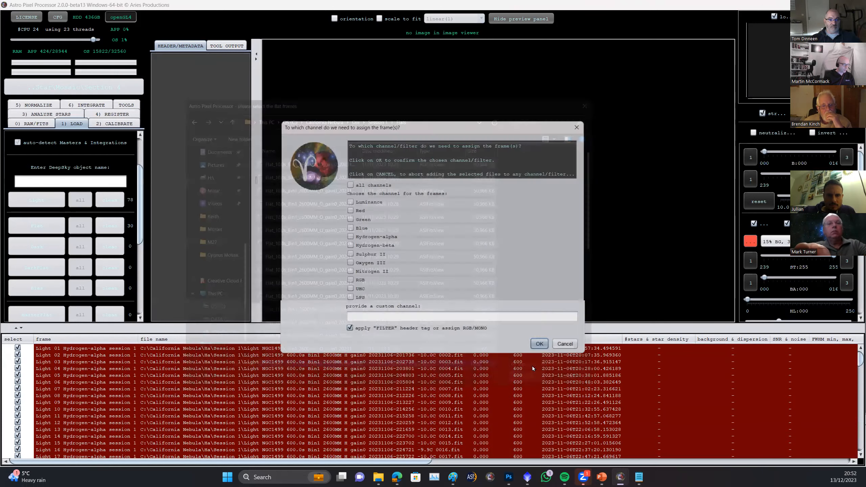
- Assign the selected Oiii flats to the Oxygen III channel and session 2
{"action": "left_click", "coordinate": [373, 265]}
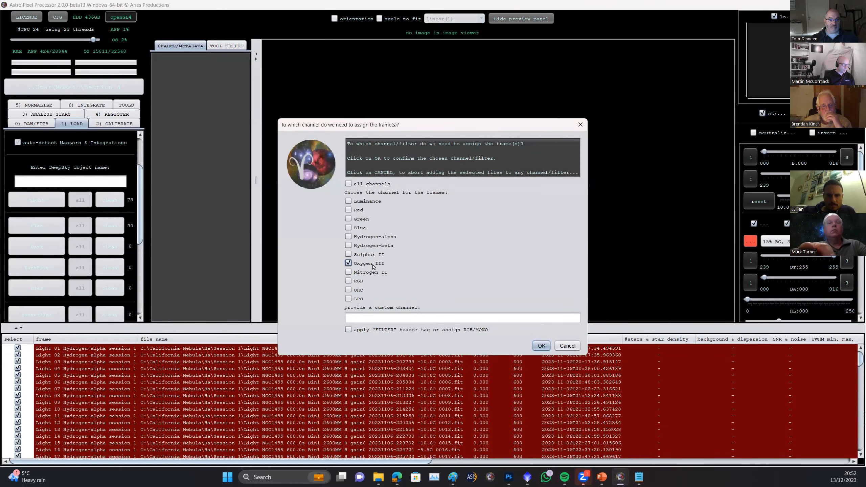
{"action": "left_click", "coordinate": [542, 346]}
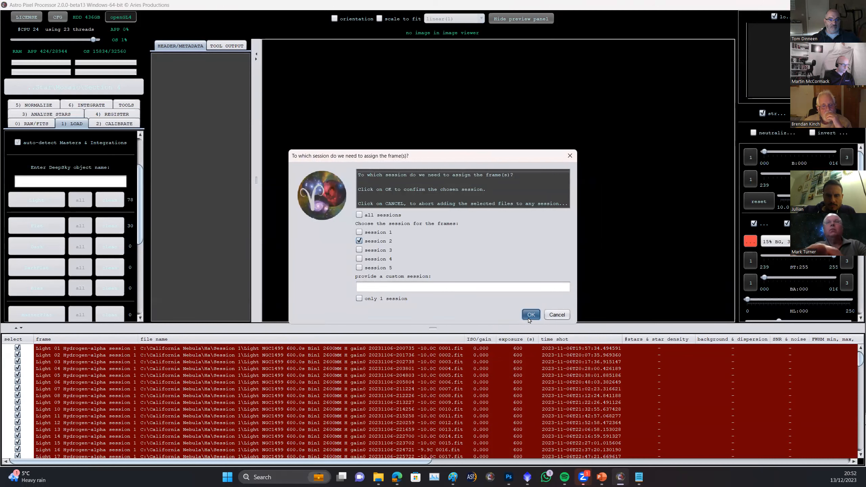
{"action": "left_click", "coordinate": [530, 314]}
- Select all the dark frames in the California Nebula > 600 folder for loading and cancel the selection
{"action": "scroll", "coordinate": [63, 184], "scroll_direction": "down", "scroll_amount": 3}
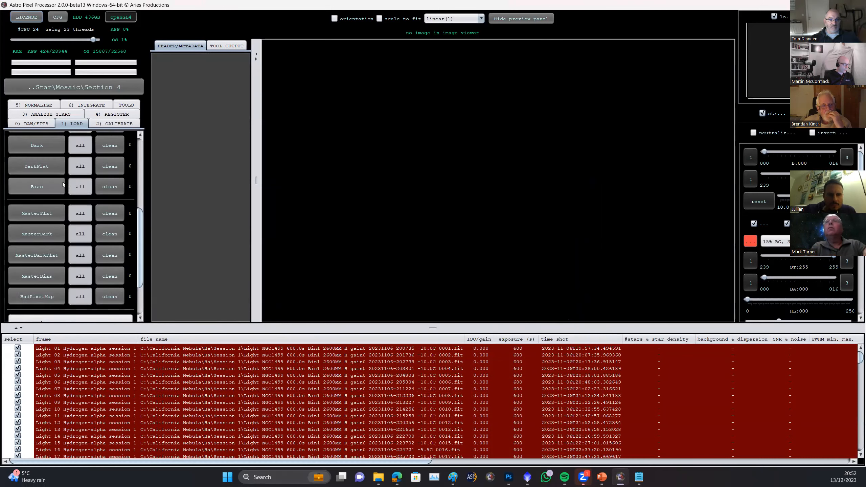
{"action": "scroll", "coordinate": [45, 194], "scroll_direction": "up", "scroll_amount": 1}
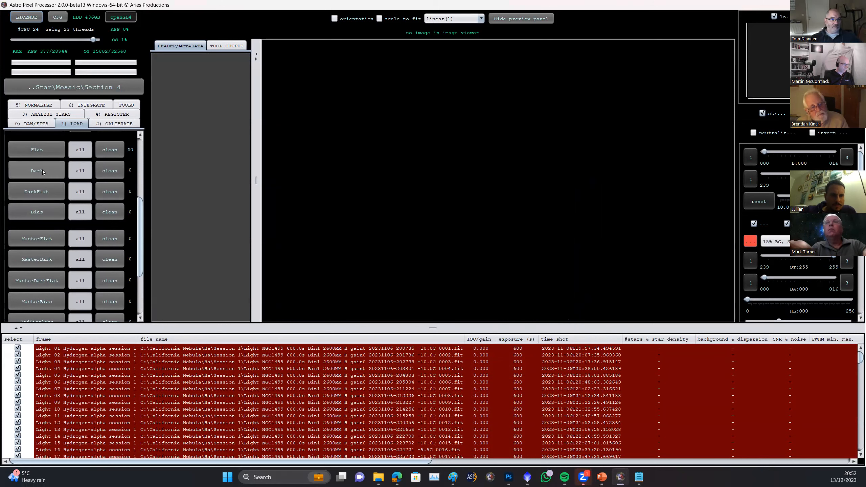
{"action": "left_click", "coordinate": [42, 170]}
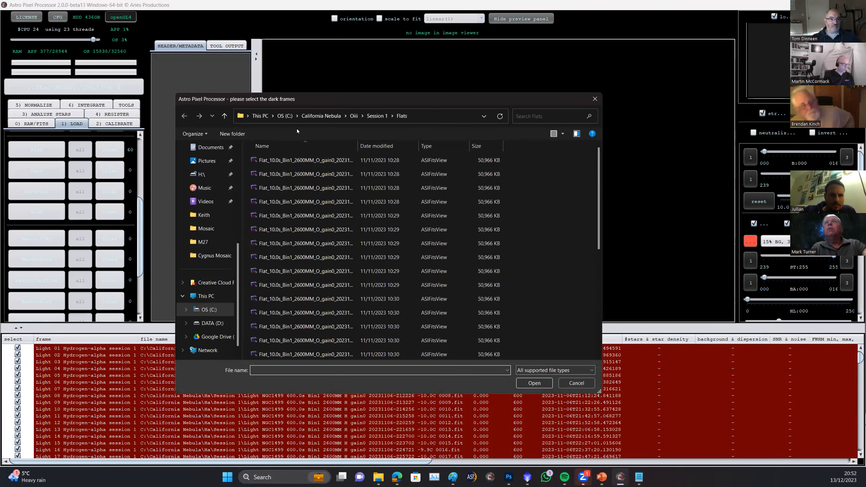
{"action": "left_click", "coordinate": [322, 116]}
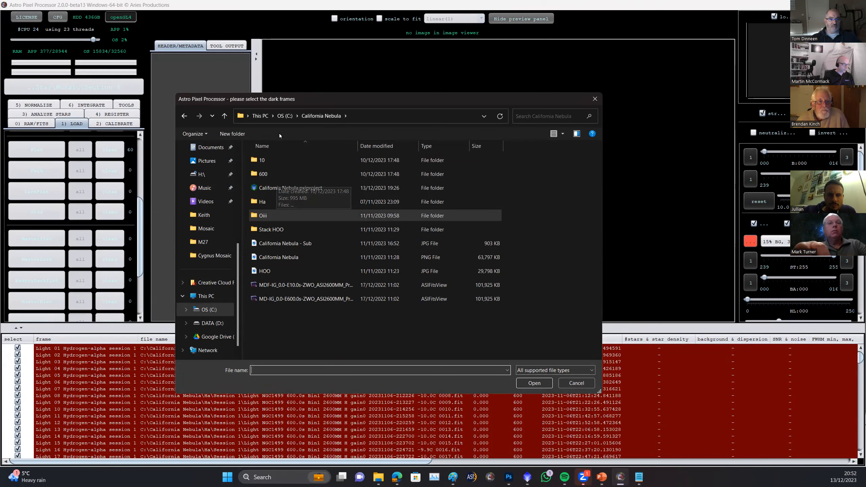
{"action": "left_click", "coordinate": [595, 99]}
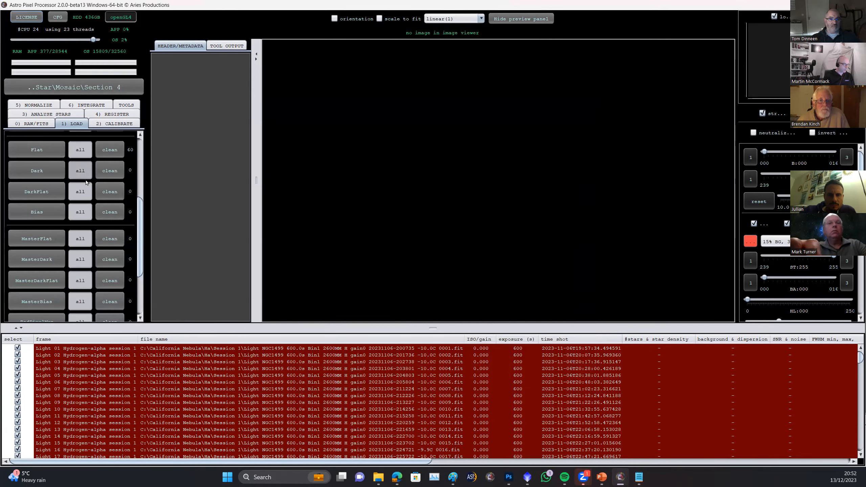
{"action": "left_click", "coordinate": [43, 174]}
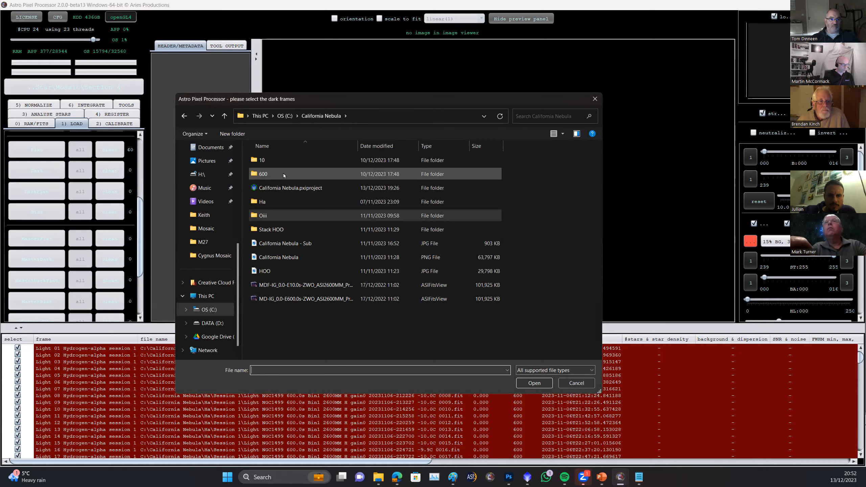
{"action": "double_click", "coordinate": [282, 173]}
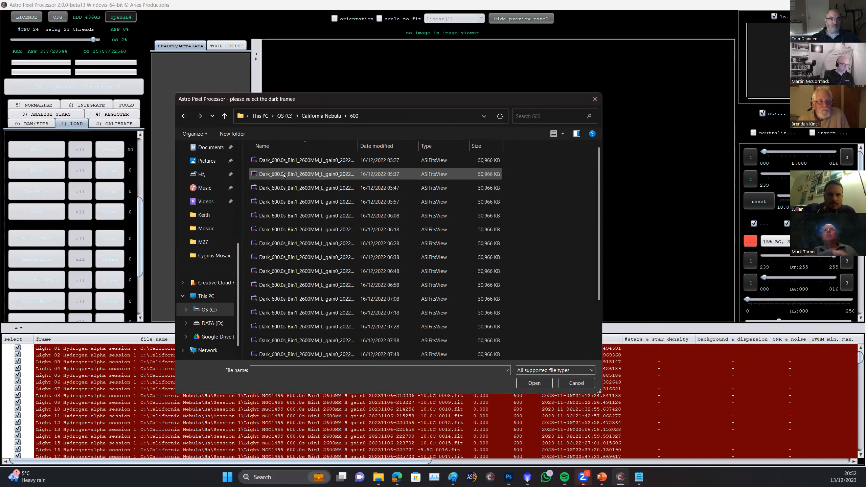
{"action": "key", "text": "ctrl+a"}
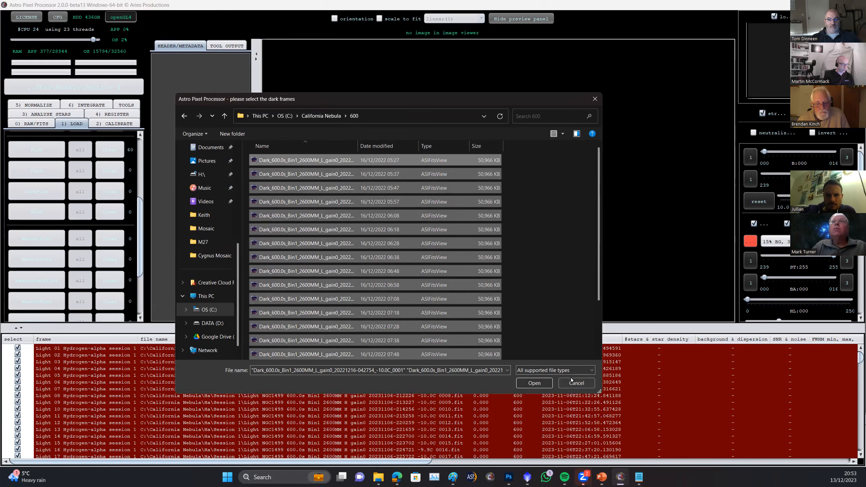
{"action": "left_click", "coordinate": [581, 383]}
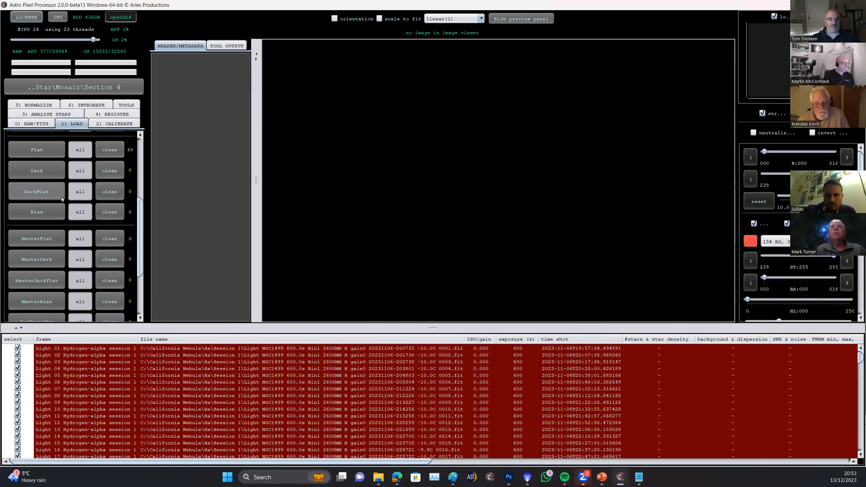
- Browse to the California Nebula > 10 folder for dark flat frames and cancel without loading any
{"action": "left_click", "coordinate": [44, 195]}
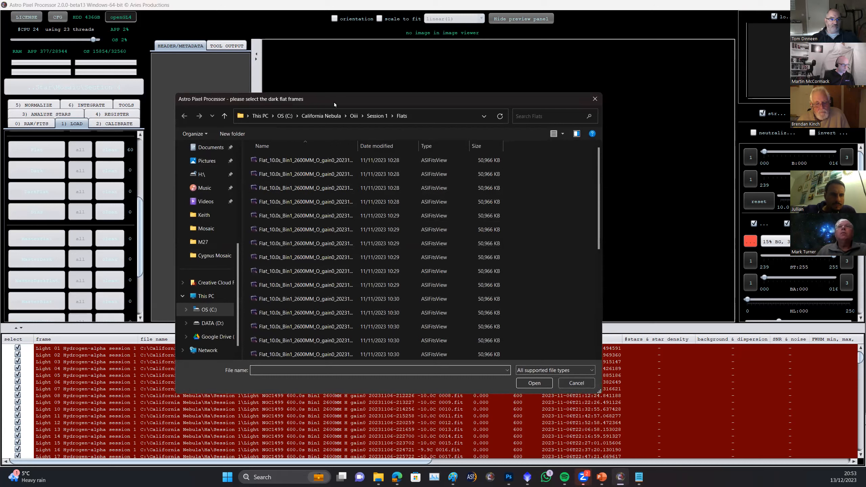
{"action": "left_click", "coordinate": [350, 116]}
{"action": "left_click", "coordinate": [307, 116]}
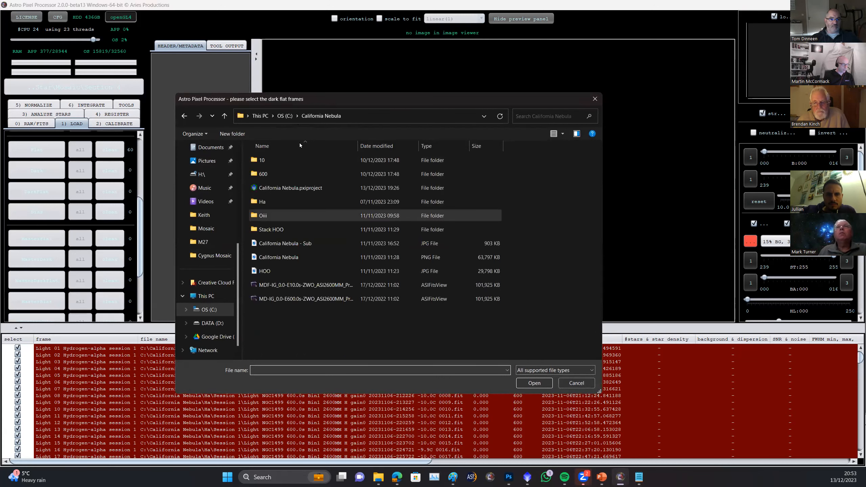
{"action": "double_click", "coordinate": [281, 159]}
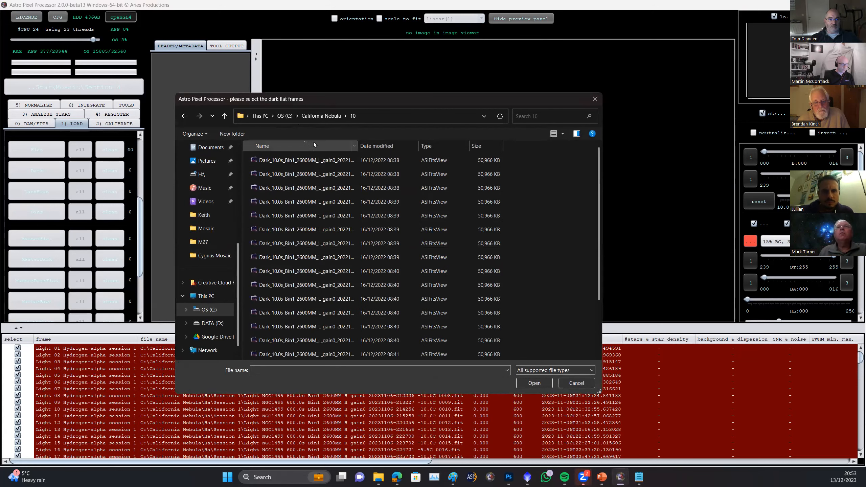
{"action": "left_click", "coordinate": [576, 383]}
- Load the MD-IG_0.0-E600.0s master dark from the California Nebula folder, assigning it to all channels and all sessions
{"action": "scroll", "coordinate": [47, 170], "scroll_direction": "up", "scroll_amount": 2}
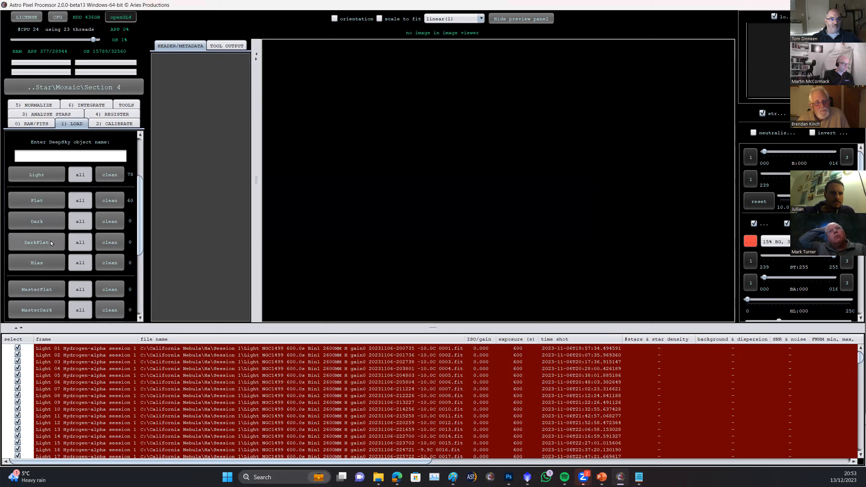
{"action": "scroll", "coordinate": [86, 268], "scroll_direction": "down", "scroll_amount": 2}
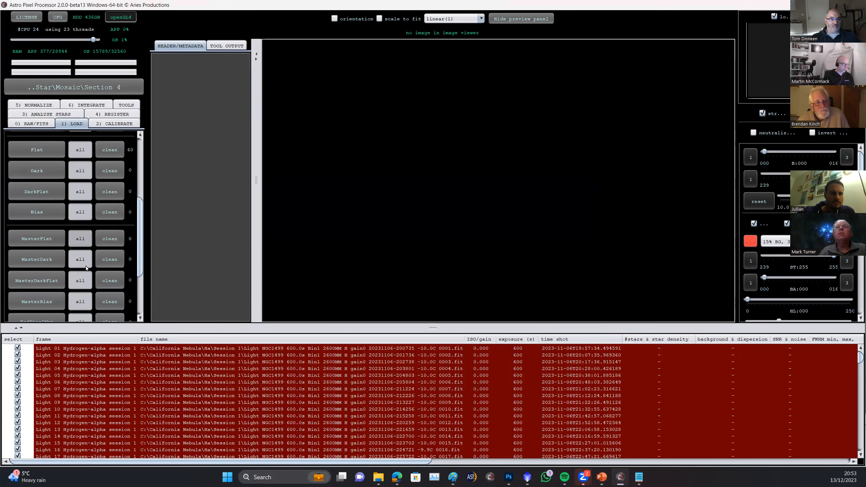
{"action": "scroll", "coordinate": [86, 269], "scroll_direction": "down", "scroll_amount": 1}
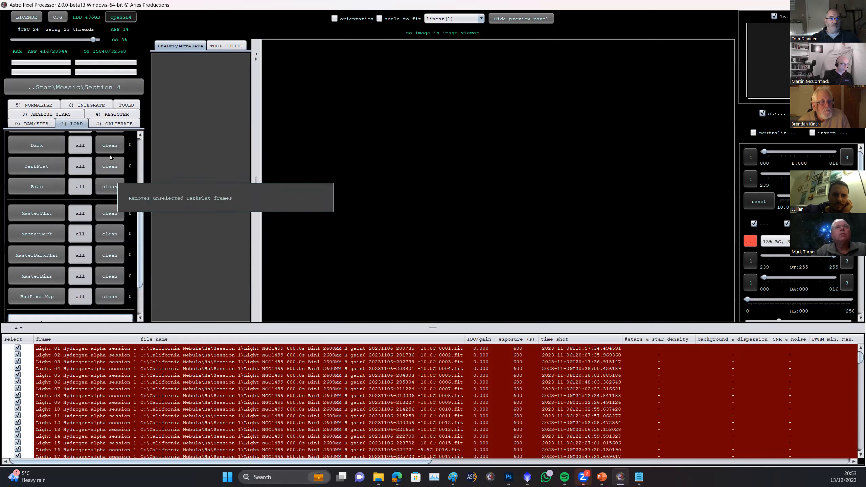
{"action": "left_click", "coordinate": [39, 212]}
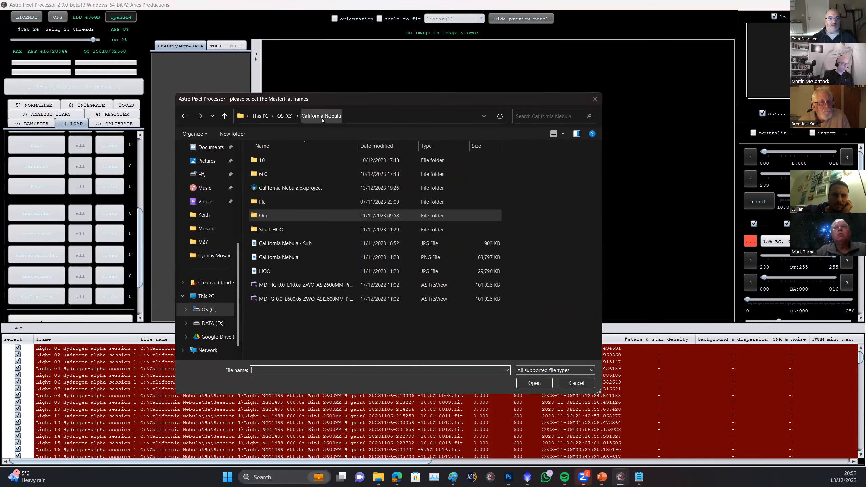
{"action": "left_click", "coordinate": [283, 301]}
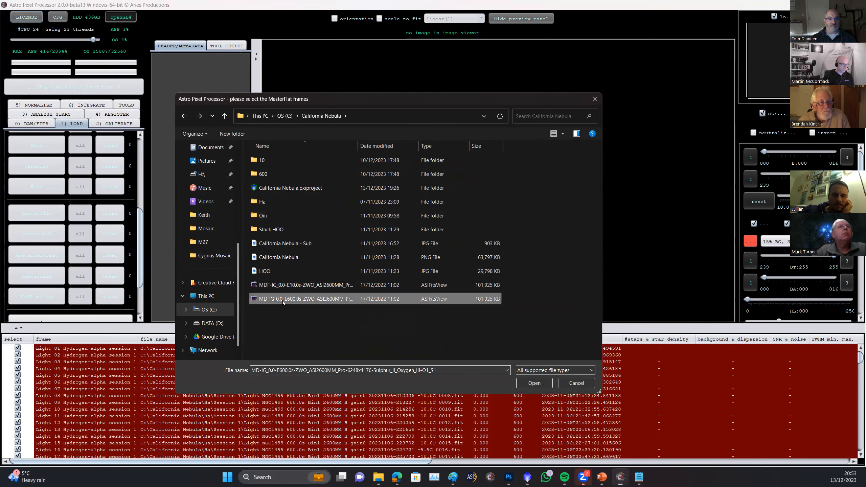
{"action": "double_click", "coordinate": [282, 301]}
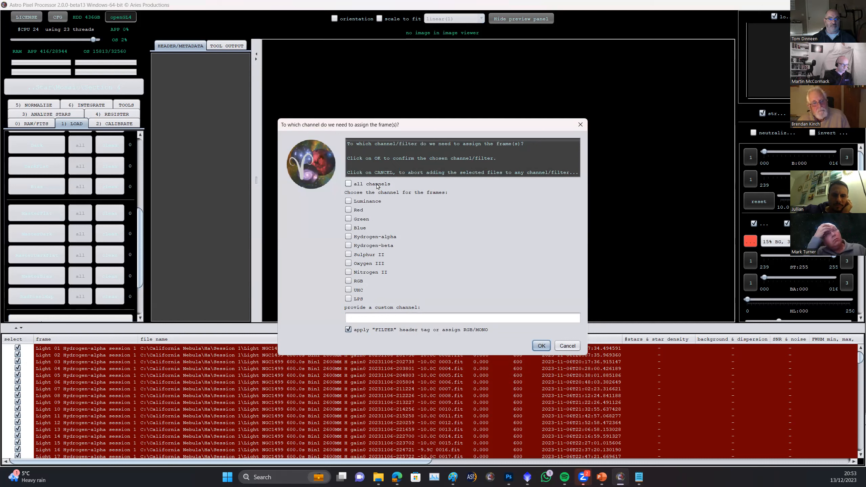
{"action": "left_click", "coordinate": [542, 345]}
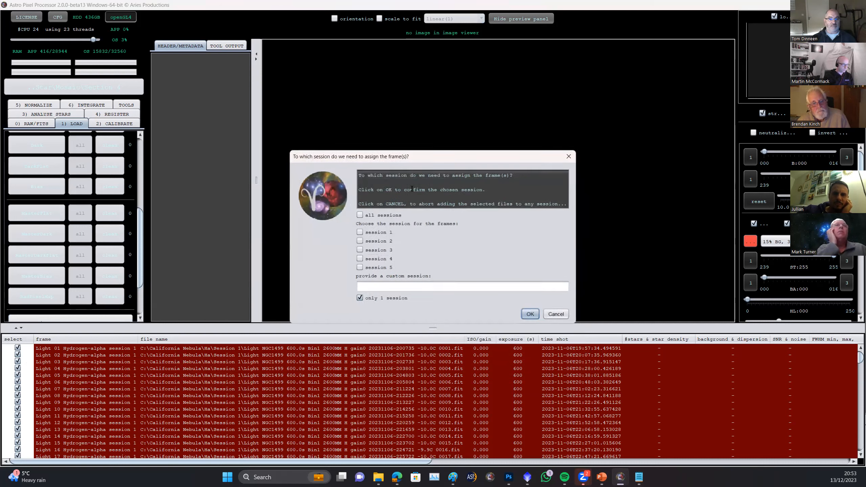
{"action": "left_click", "coordinate": [395, 217]}
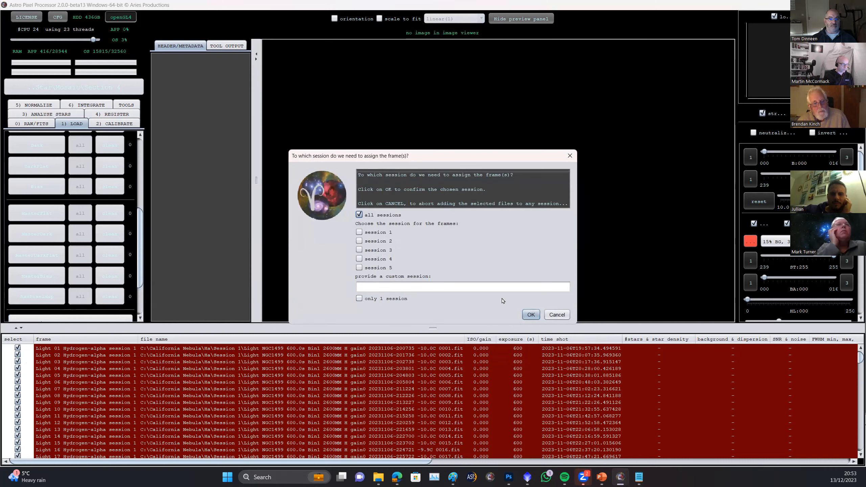
{"action": "left_click", "coordinate": [532, 315]}
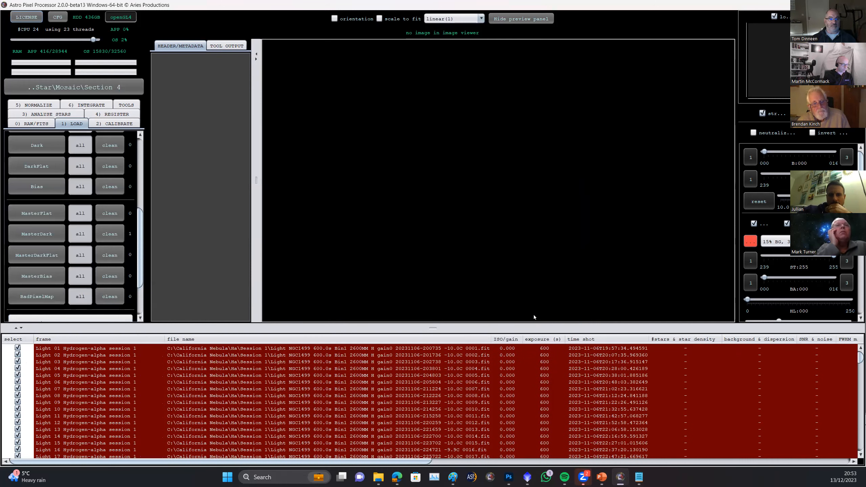
- Load the MDF-IG_0.0-E10.0s master dark flat from the California Nebula folder, assigning it to all channels and all sessions
{"action": "left_click", "coordinate": [37, 255]}
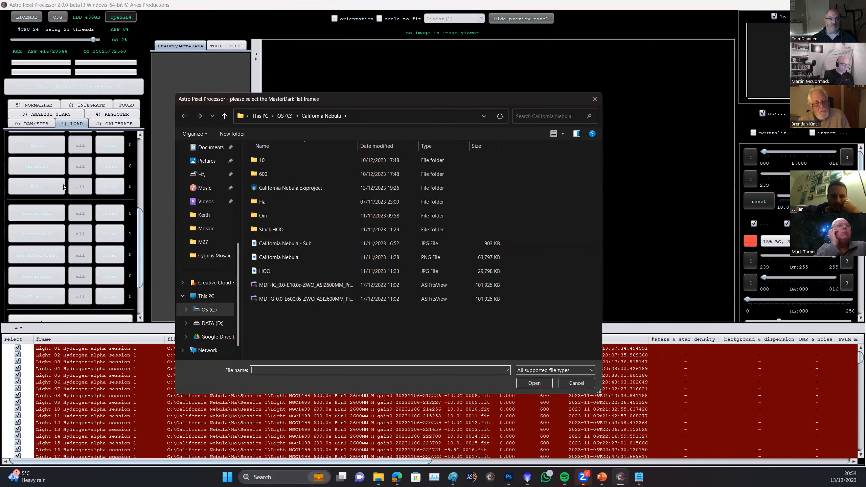
{"action": "left_click", "coordinate": [299, 285]}
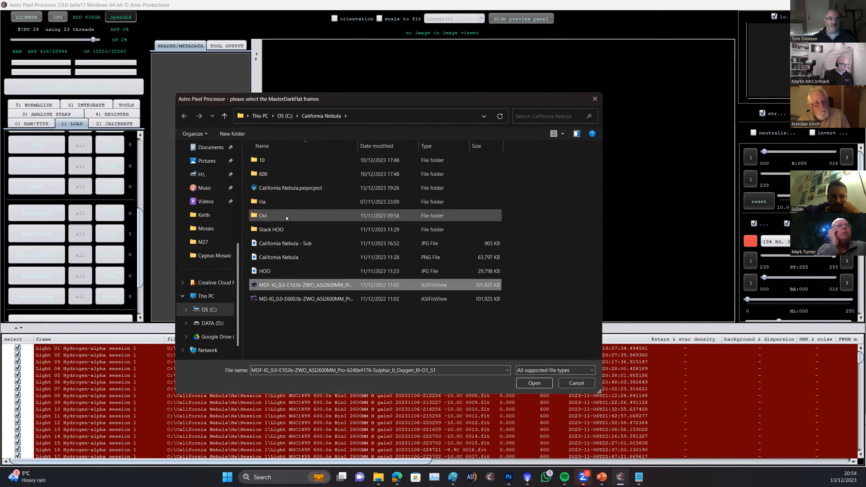
{"action": "left_click", "coordinate": [534, 383]}
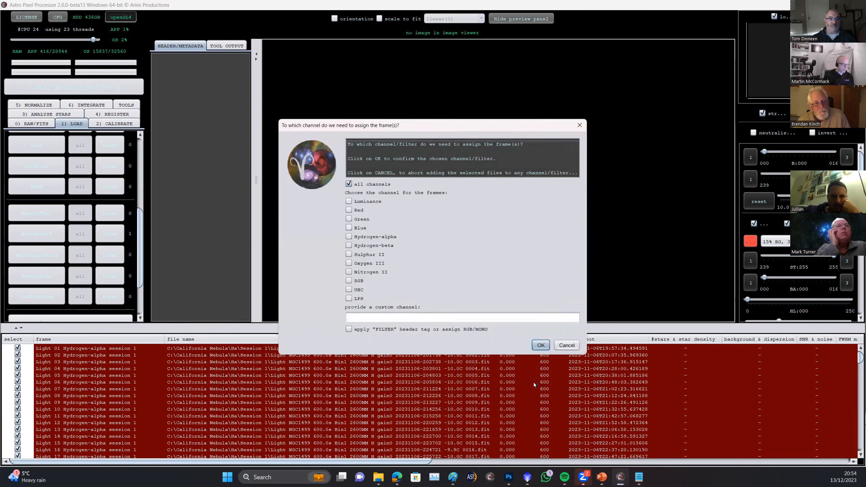
{"action": "left_click", "coordinate": [543, 345]}
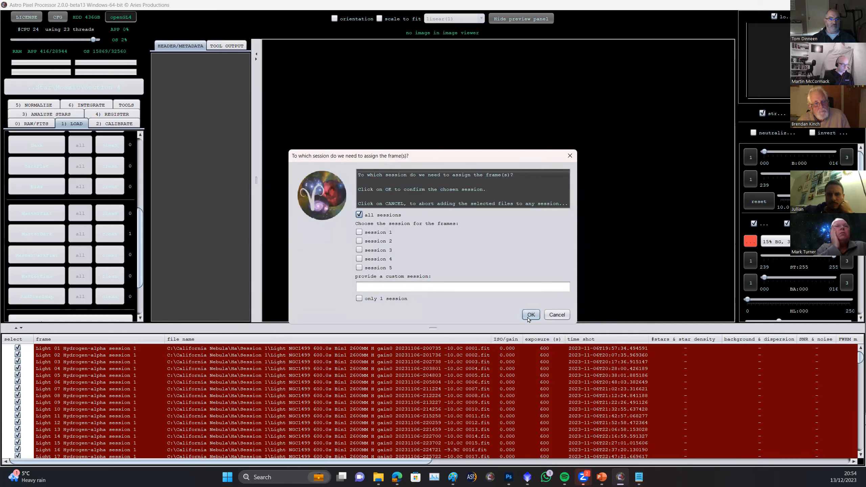
{"action": "left_click", "coordinate": [529, 316]}
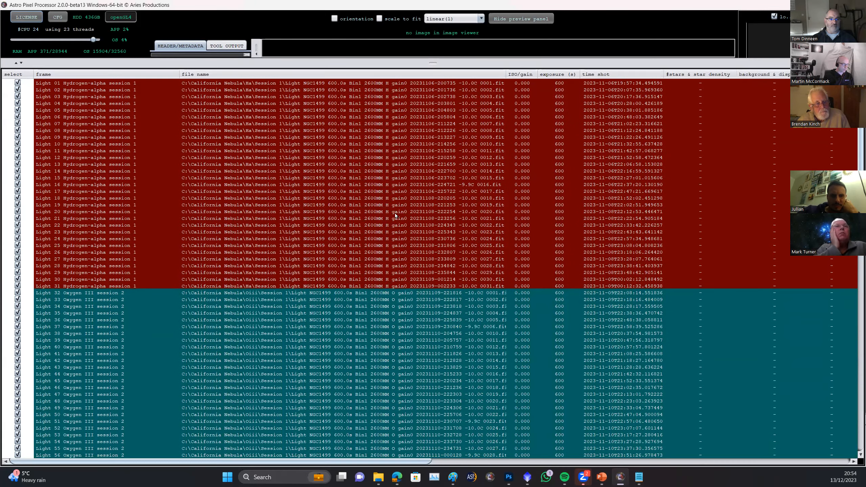
- Review the complete list of loaded lights, flats and master frames with their channel and session assignments
{"action": "scroll", "coordinate": [363, 156], "scroll_direction": "down", "scroll_amount": 15}
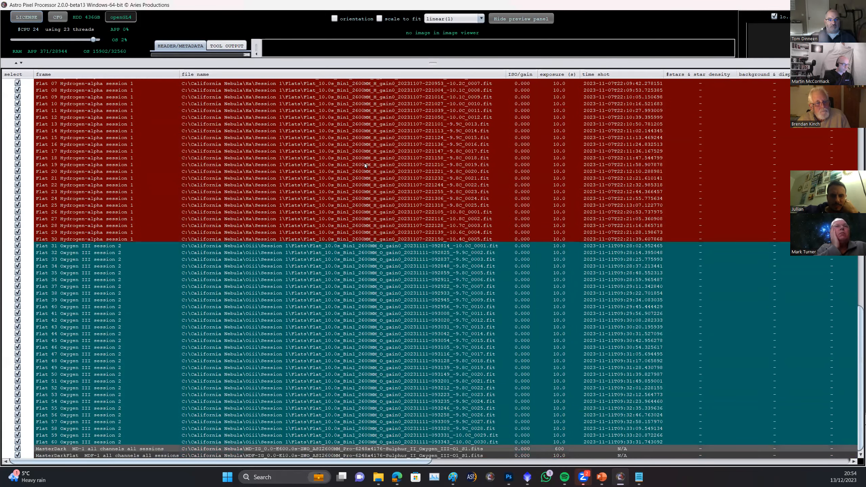
{"action": "scroll", "coordinate": [336, 276], "scroll_direction": "up", "scroll_amount": 16}
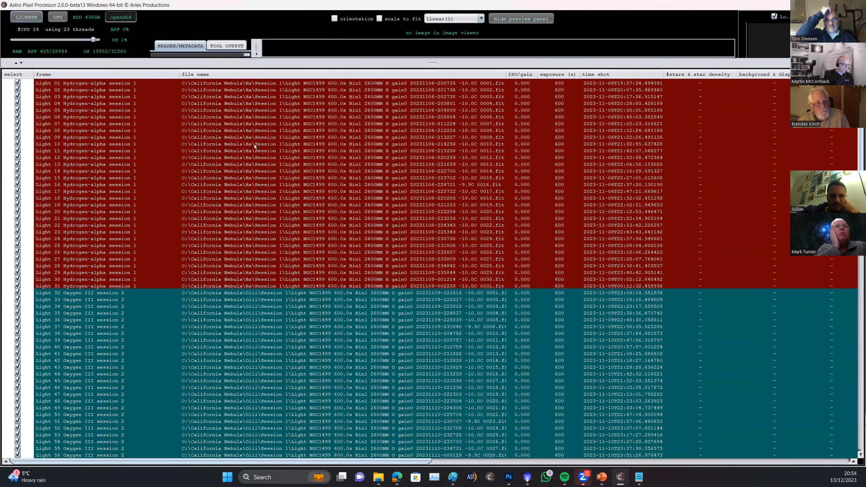
{"action": "scroll", "coordinate": [253, 150], "scroll_direction": "down", "scroll_amount": 16}
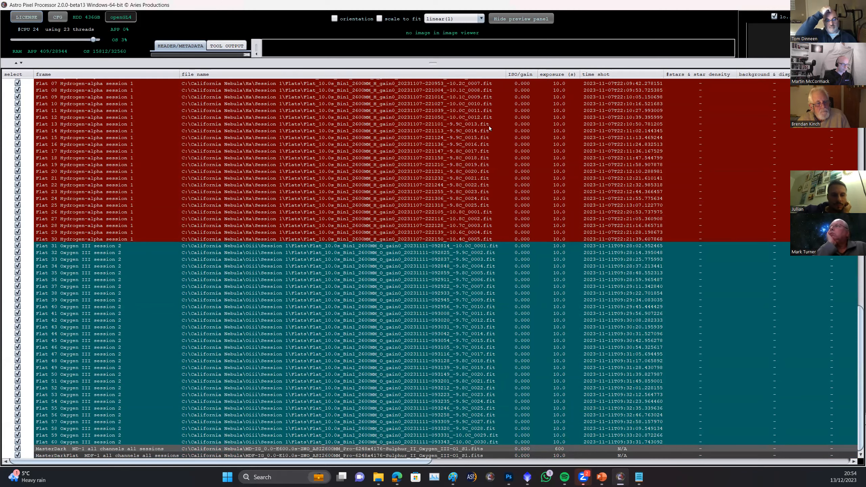
- Shrink the frame list to reveal the loading options and turn off automatic detection of masters and integrations
{"action": "left_click_drag", "start_coordinate": [440, 59], "coordinate": [458, 426]}
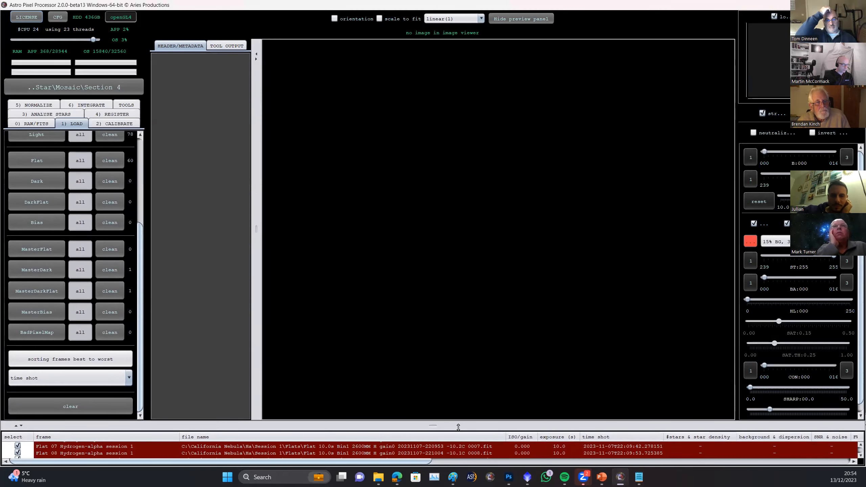
{"action": "scroll", "coordinate": [68, 221], "scroll_direction": "up", "scroll_amount": 3}
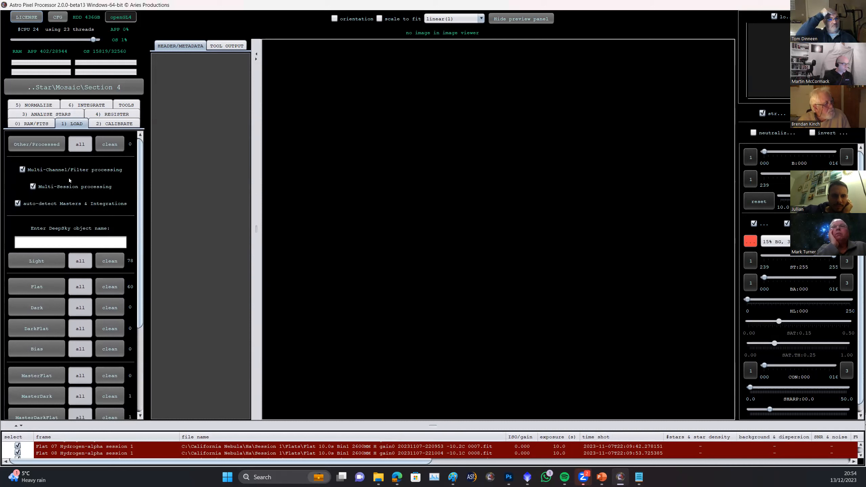
{"action": "left_click", "coordinate": [67, 206]}
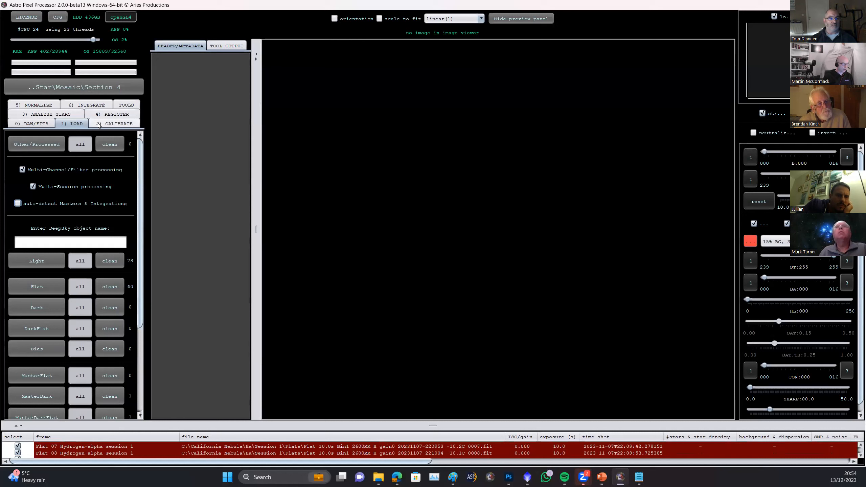
- Run star analysis on the loaded frames with the automatic star target, and widen the processing log
{"action": "left_click", "coordinate": [60, 115]}
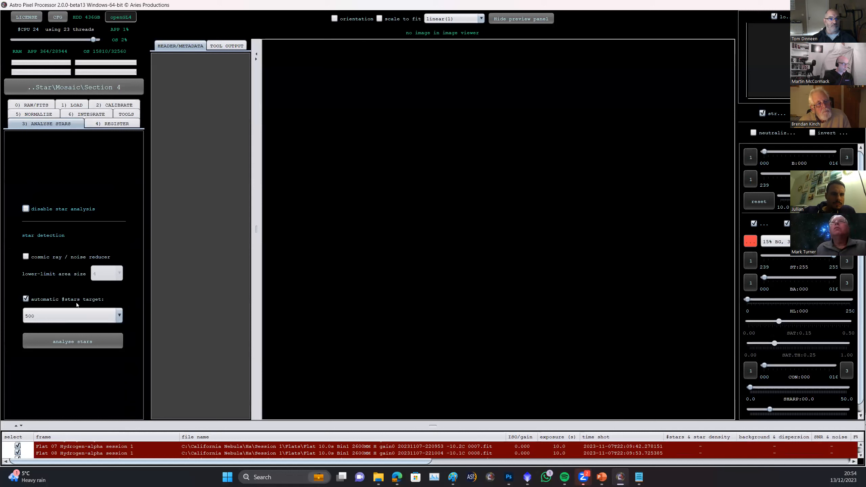
{"action": "left_click", "coordinate": [89, 343]}
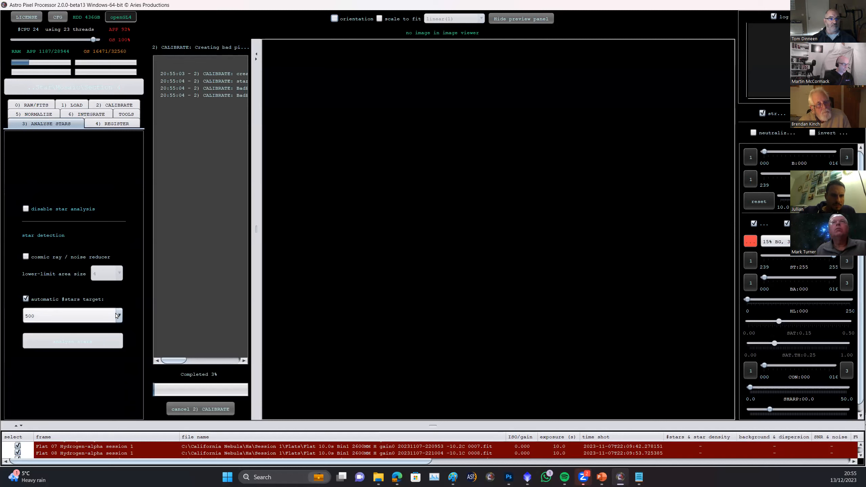
{"action": "mouse_move", "coordinate": [117, 315]}
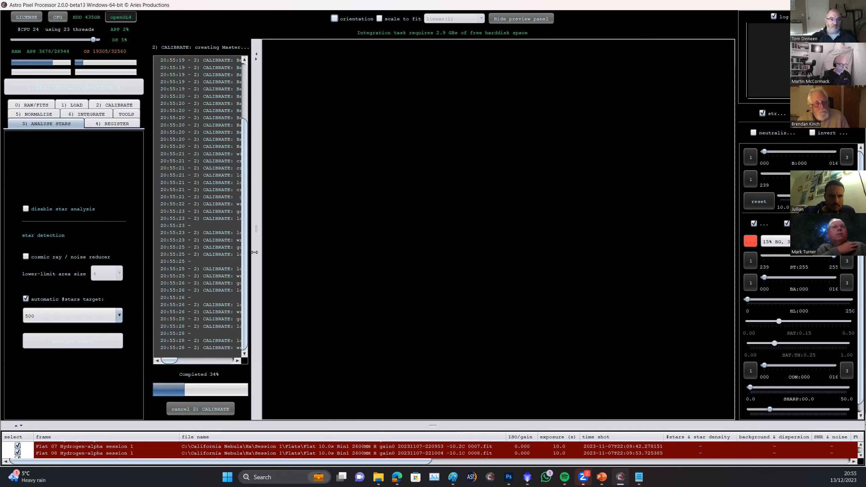
{"action": "left_click_drag", "start_coordinate": [254, 252], "coordinate": [427, 253]}
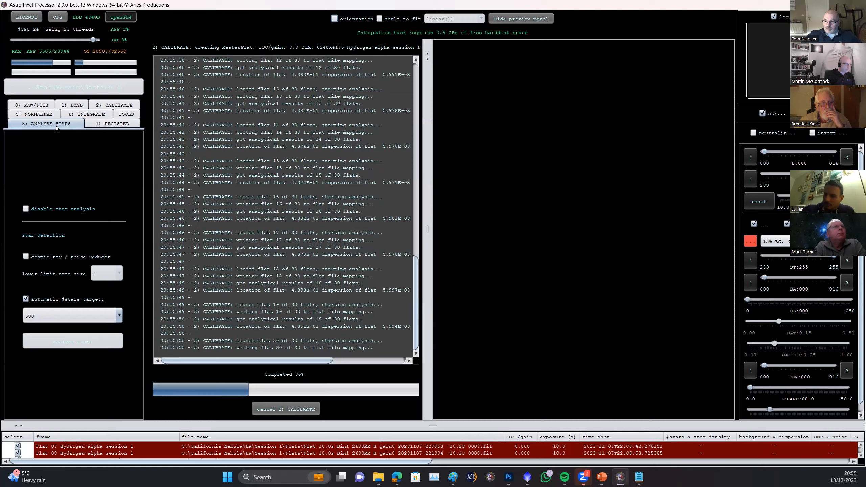
- Examine the integration settings, including the available multi-channel/filter and multi-session options
{"action": "left_click", "coordinate": [78, 106]}
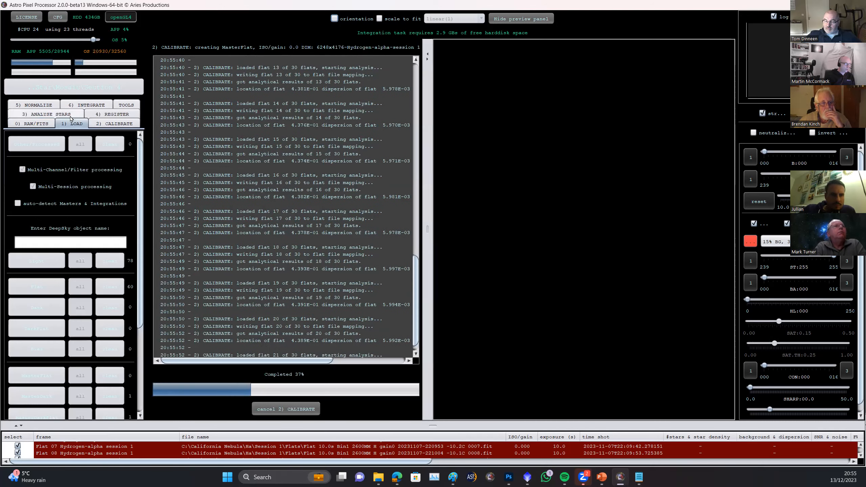
{"action": "left_click", "coordinate": [71, 117]}
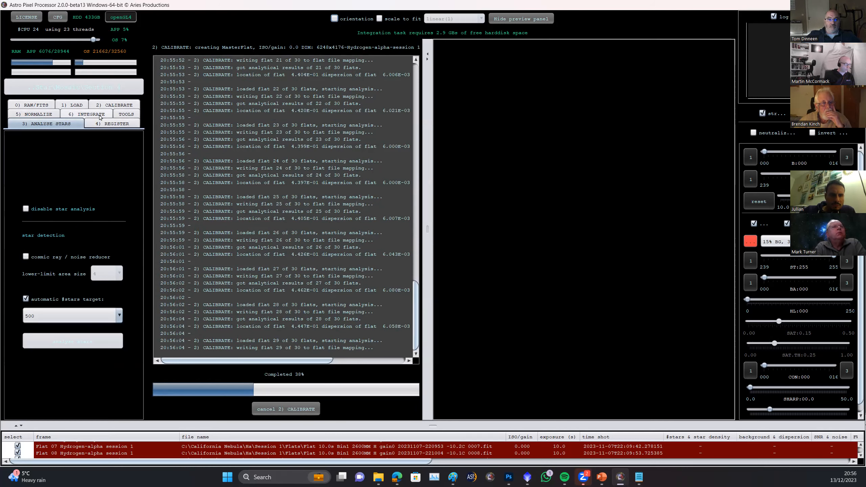
{"action": "left_click", "coordinate": [88, 115]}
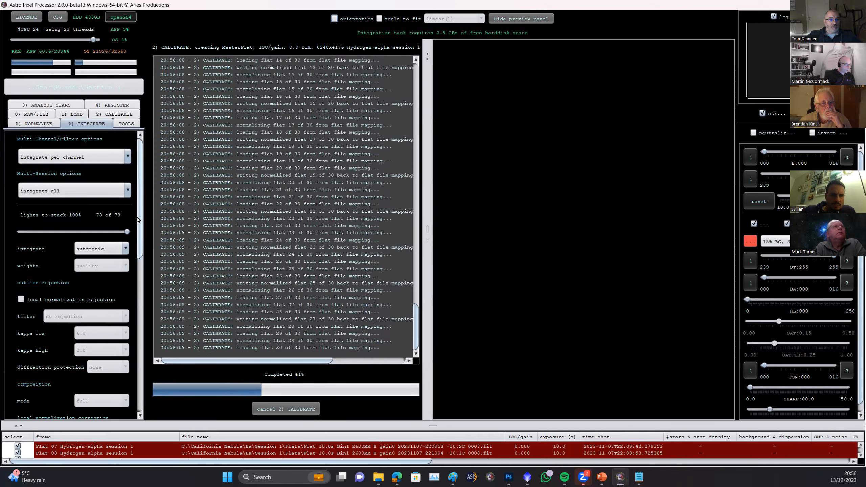
{"action": "scroll", "coordinate": [104, 182], "scroll_direction": "down", "scroll_amount": 10}
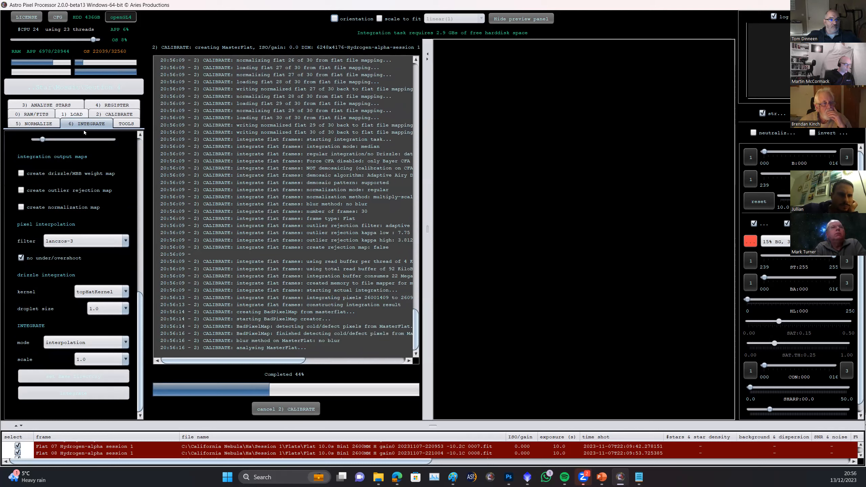
{"action": "scroll", "coordinate": [96, 174], "scroll_direction": "up", "scroll_amount": 3}
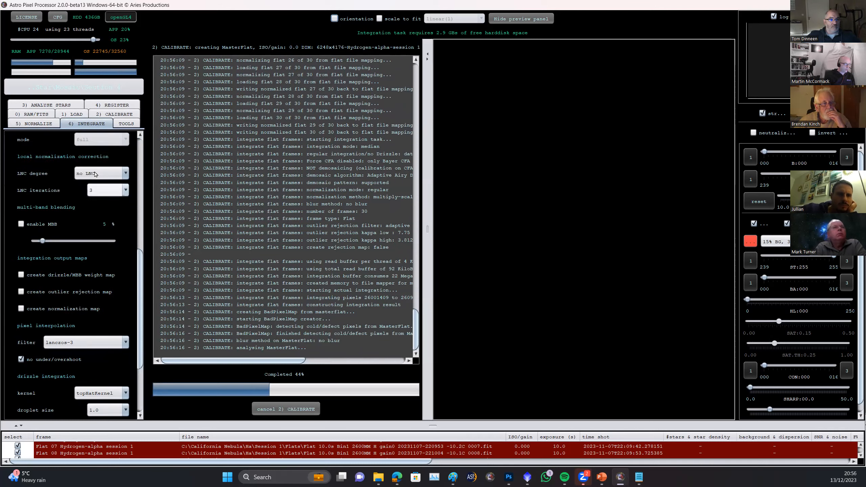
{"action": "scroll", "coordinate": [95, 174], "scroll_direction": "up", "scroll_amount": 8}
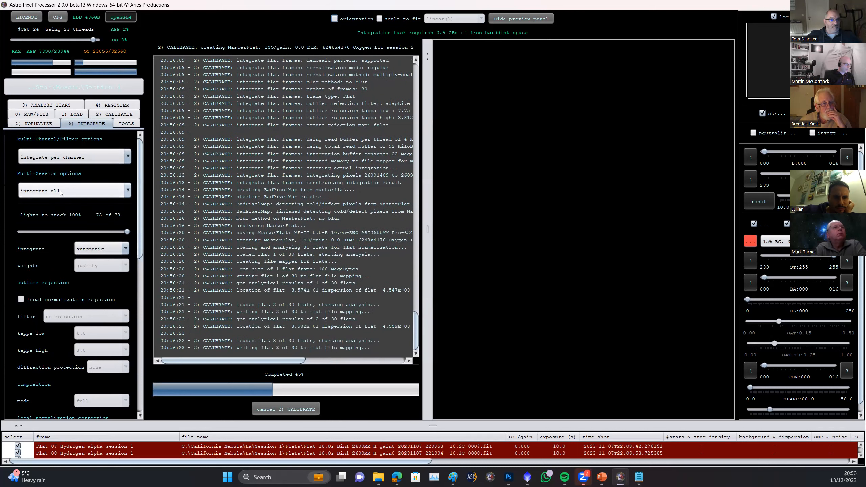
{"action": "left_click", "coordinate": [68, 157]}
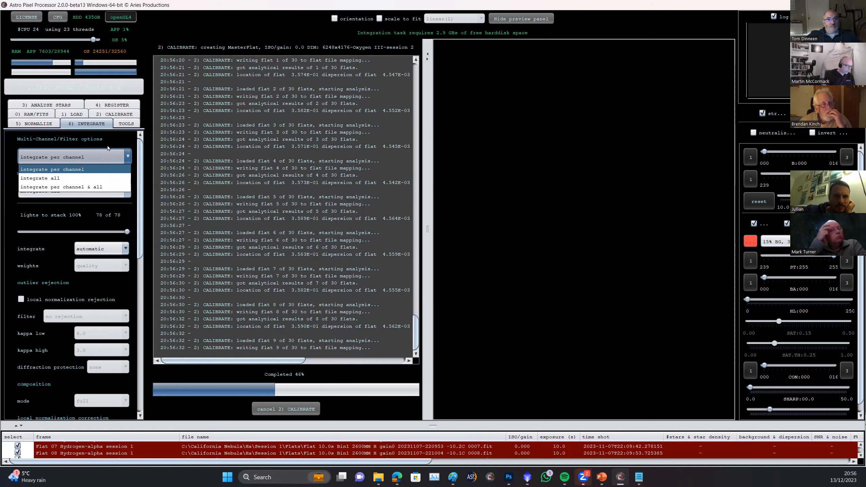
{"action": "left_click", "coordinate": [89, 158]}
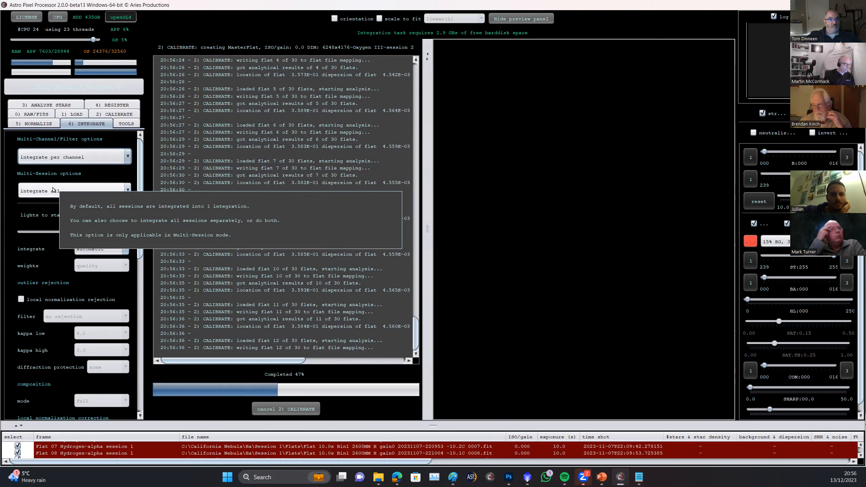
{"action": "left_click", "coordinate": [69, 191]}
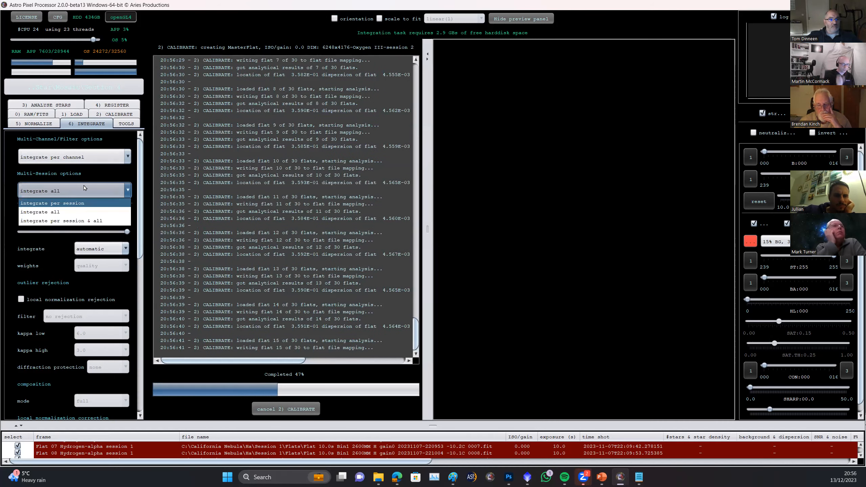
{"action": "mouse_move", "coordinate": [84, 188]}
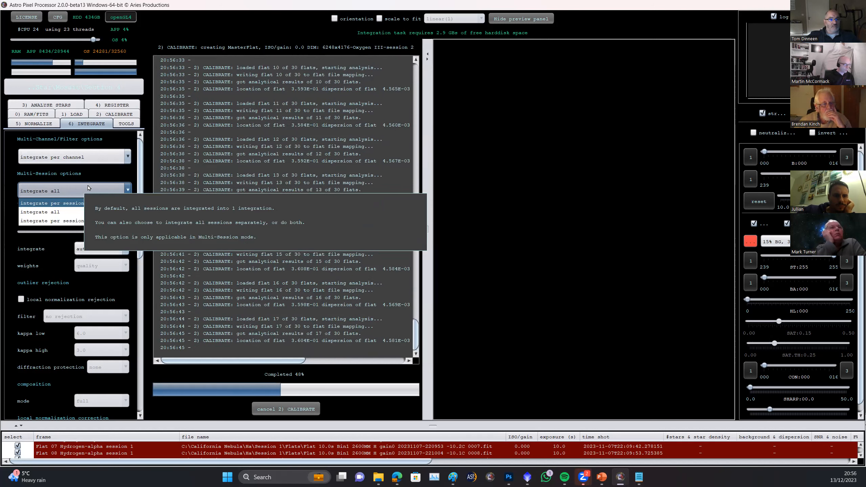
{"action": "left_click", "coordinate": [8, 174]}
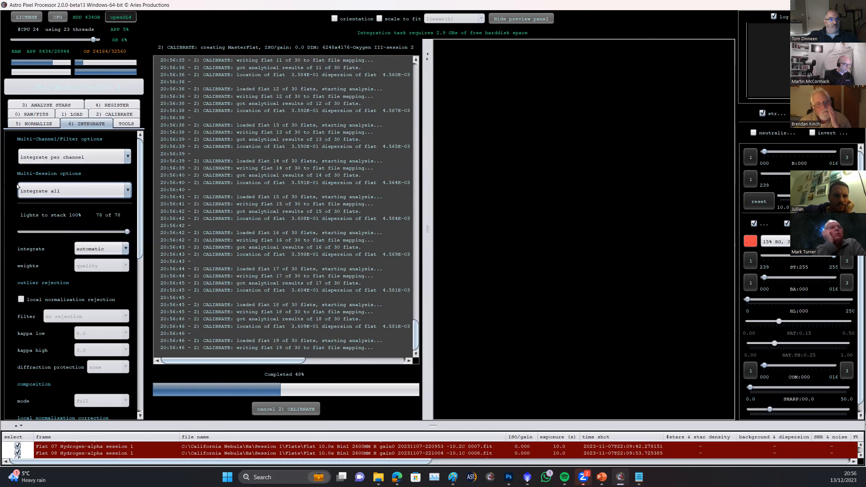
- Set the local normalization correction degree for integration to 2nd degree LNC
{"action": "scroll", "coordinate": [47, 278], "scroll_direction": "down", "scroll_amount": 1}
{"action": "scroll", "coordinate": [48, 278], "scroll_direction": "down", "scroll_amount": 1}
{"action": "scroll", "coordinate": [47, 259], "scroll_direction": "up", "scroll_amount": 2}
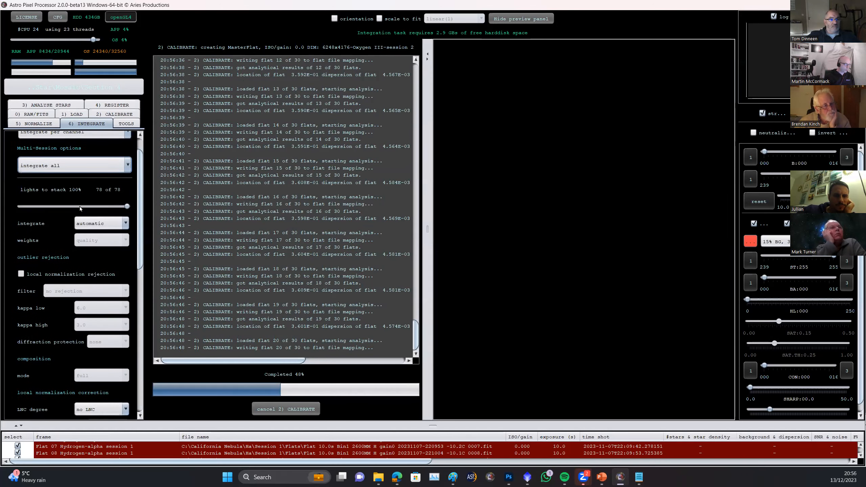
{"action": "scroll", "coordinate": [61, 232], "scroll_direction": "down", "scroll_amount": 1}
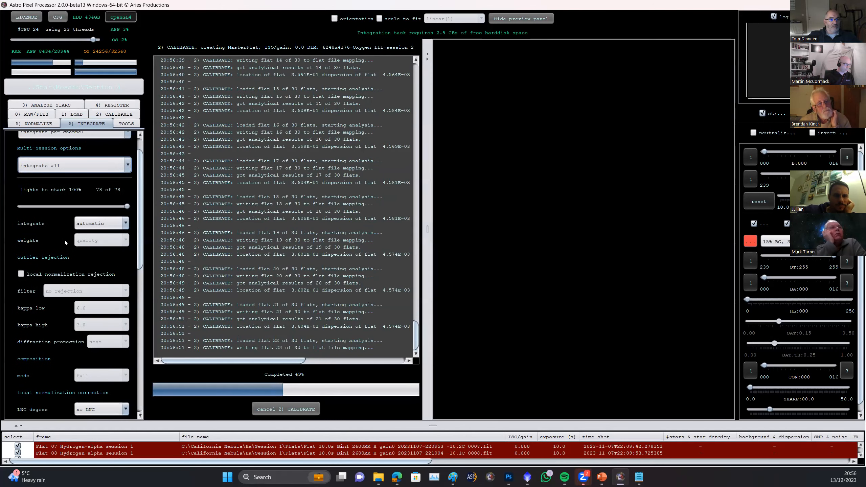
{"action": "scroll", "coordinate": [66, 242], "scroll_direction": "down", "scroll_amount": 2}
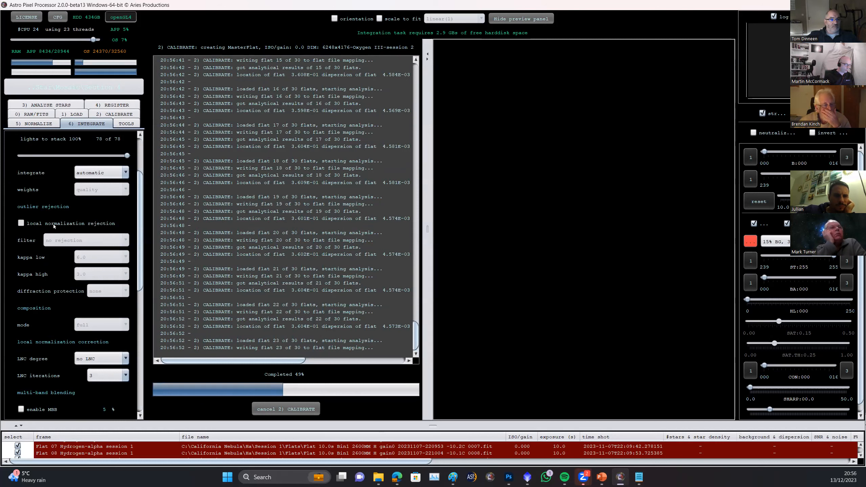
{"action": "scroll", "coordinate": [36, 280], "scroll_direction": "down", "scroll_amount": 2}
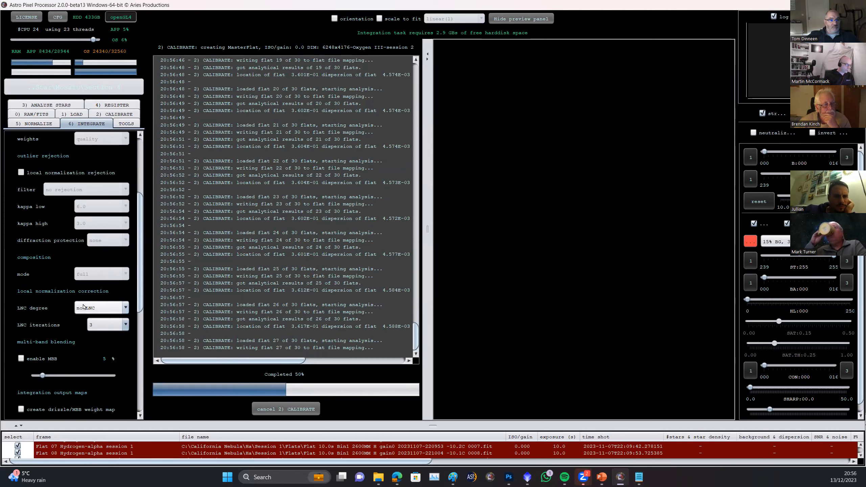
{"action": "left_click", "coordinate": [109, 308]}
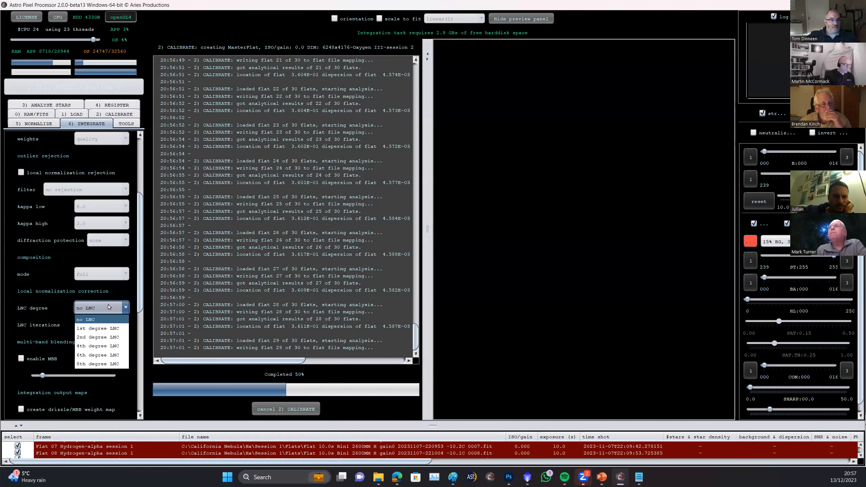
{"action": "left_click", "coordinate": [109, 338]}
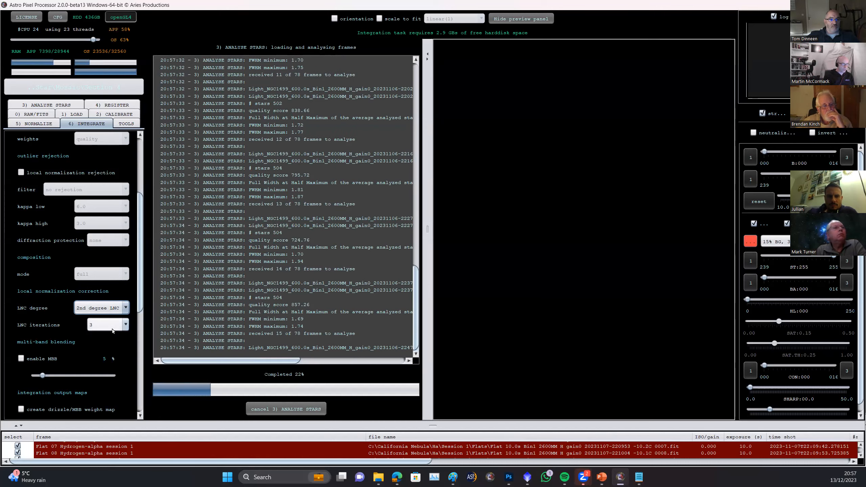
{"action": "mouse_move", "coordinate": [112, 331]}
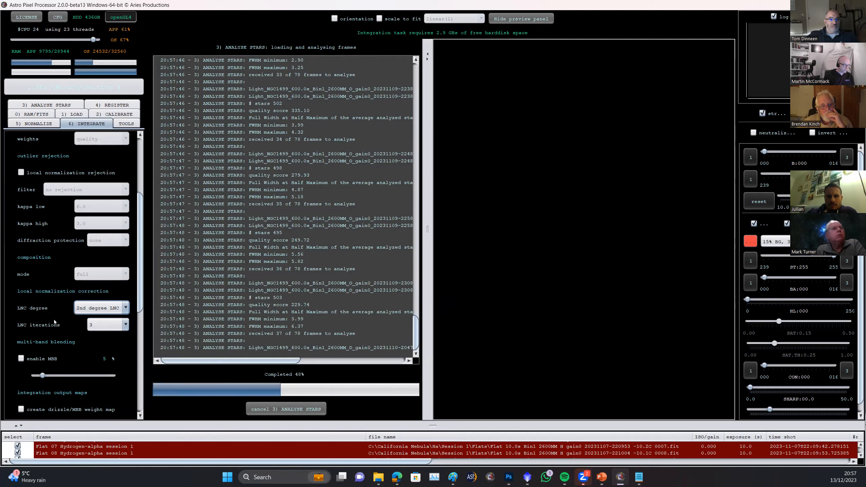
- Enable multi-band blending for the integration and set its percentage to 16%
{"action": "scroll", "coordinate": [62, 357], "scroll_direction": "down", "scroll_amount": 3}
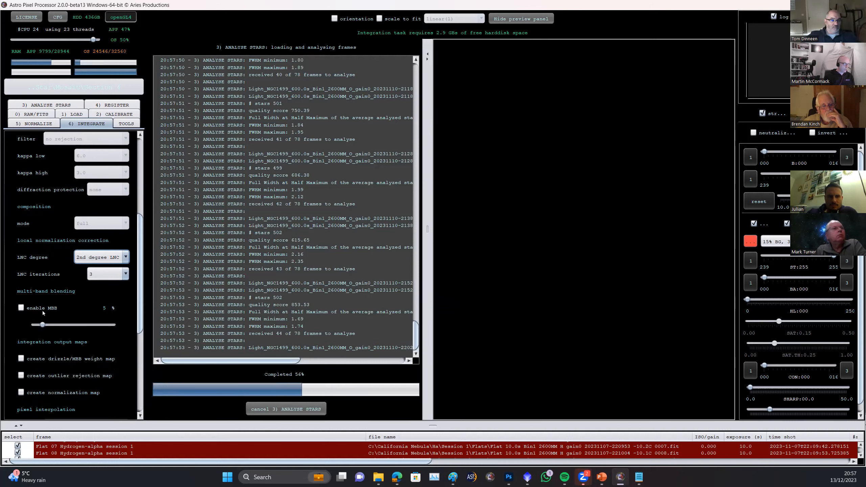
{"action": "left_click", "coordinate": [21, 308]}
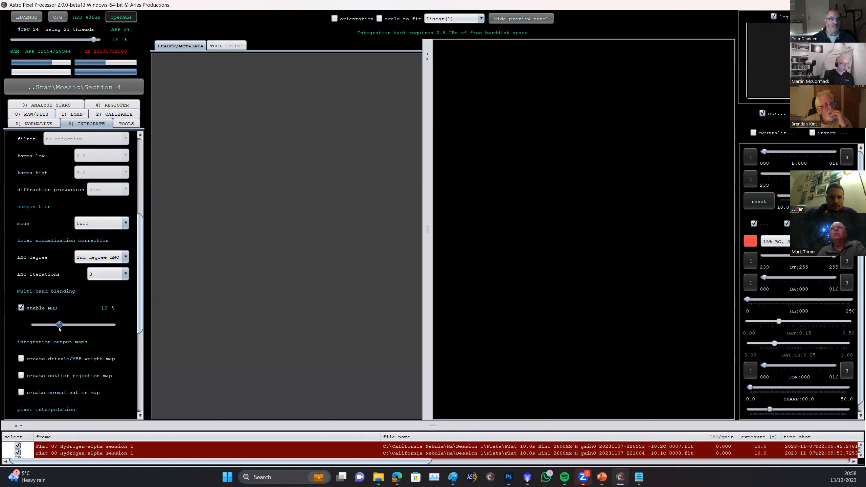
{"action": "left_click_drag", "start_coordinate": [58, 328], "coordinate": [50, 328]}
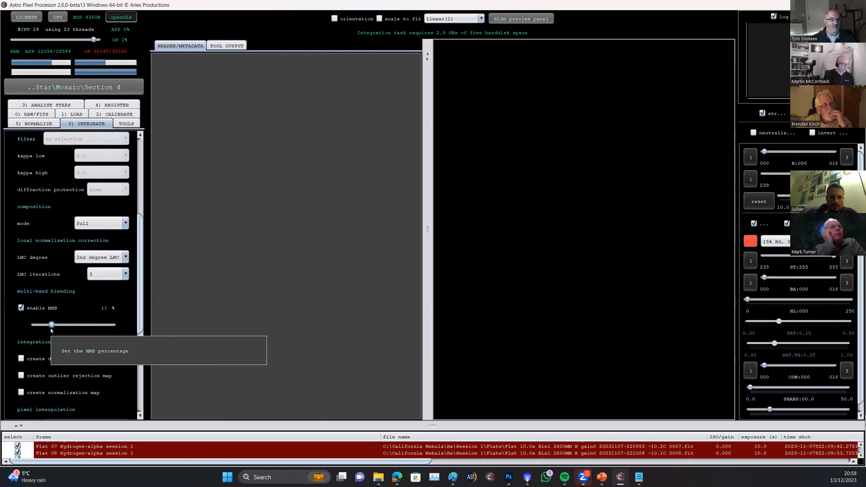
{"action": "left_click_drag", "start_coordinate": [52, 324], "coordinate": [57, 325]}
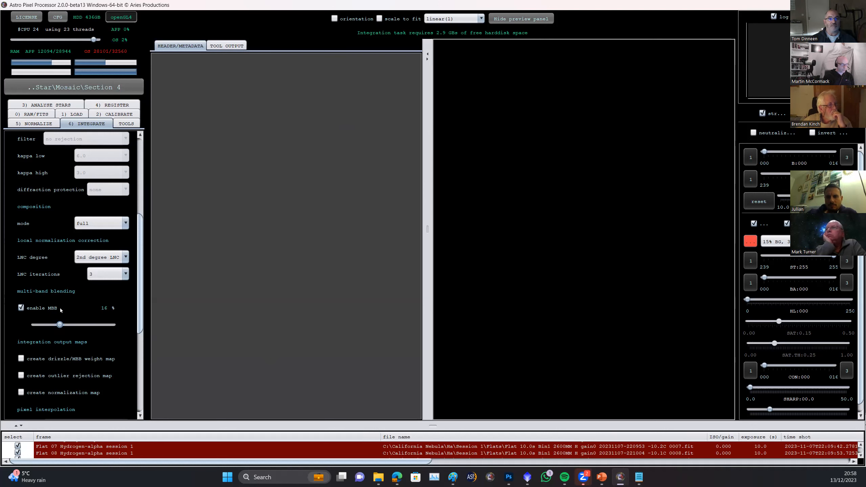
- Examine the drizzle droplet size, integration mode and output scale options
{"action": "scroll", "coordinate": [67, 313], "scroll_direction": "down", "scroll_amount": 3}
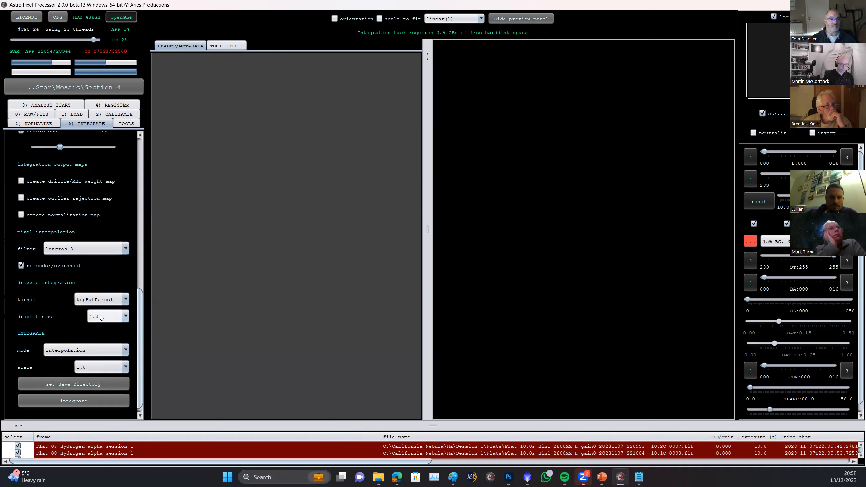
{"action": "mouse_move", "coordinate": [101, 318]}
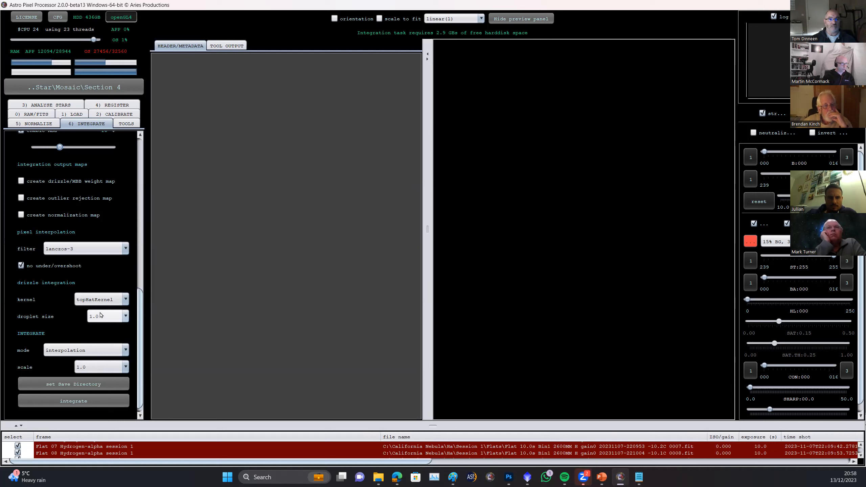
{"action": "left_click", "coordinate": [109, 317]}
{"action": "left_click", "coordinate": [91, 349]}
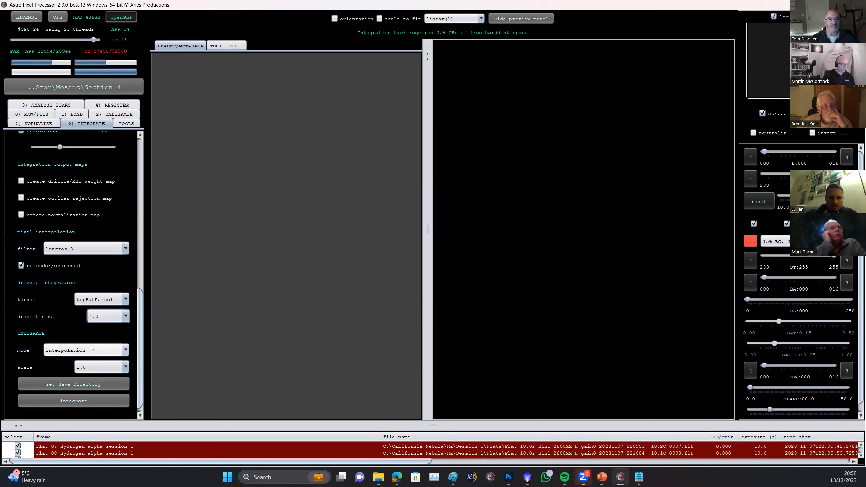
{"action": "left_click", "coordinate": [98, 368]}
{"action": "left_click", "coordinate": [97, 369]}
{"action": "left_click", "coordinate": [104, 317]}
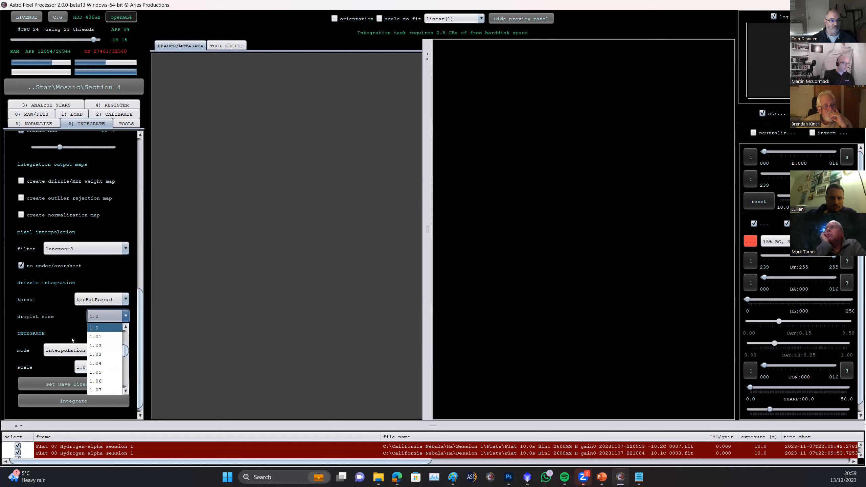
{"action": "left_click", "coordinate": [74, 320]}
{"action": "left_click", "coordinate": [121, 367]}
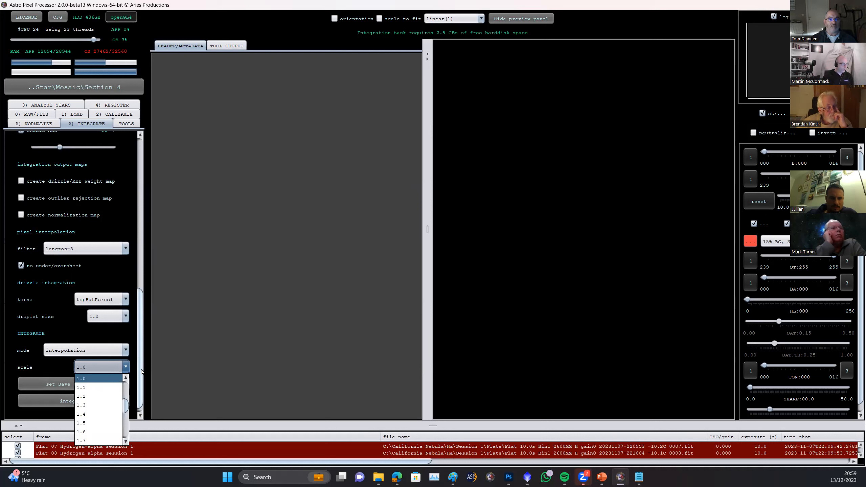
{"action": "left_click", "coordinate": [62, 319]}
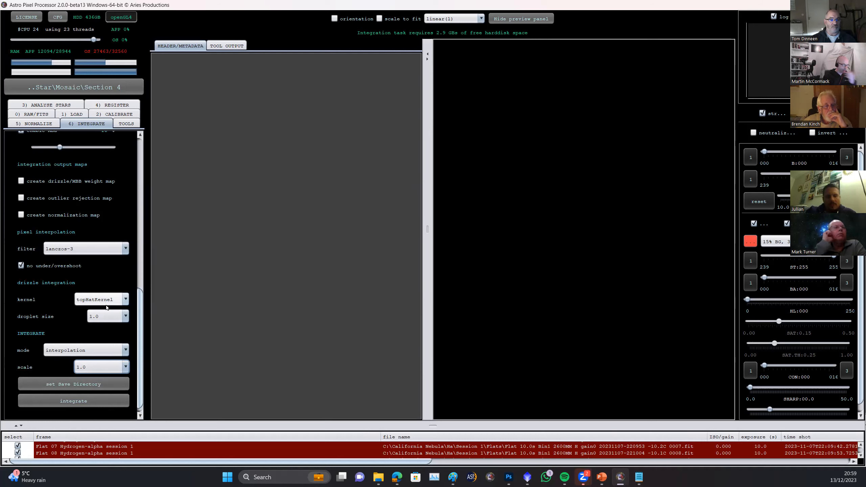
- Review the quality scores and star metrics of the analysed light frames in the enlarged frame list
{"action": "scroll", "coordinate": [115, 285], "scroll_direction": "up", "scroll_amount": 7}
{"action": "scroll", "coordinate": [115, 283], "scroll_direction": "up", "scroll_amount": 4}
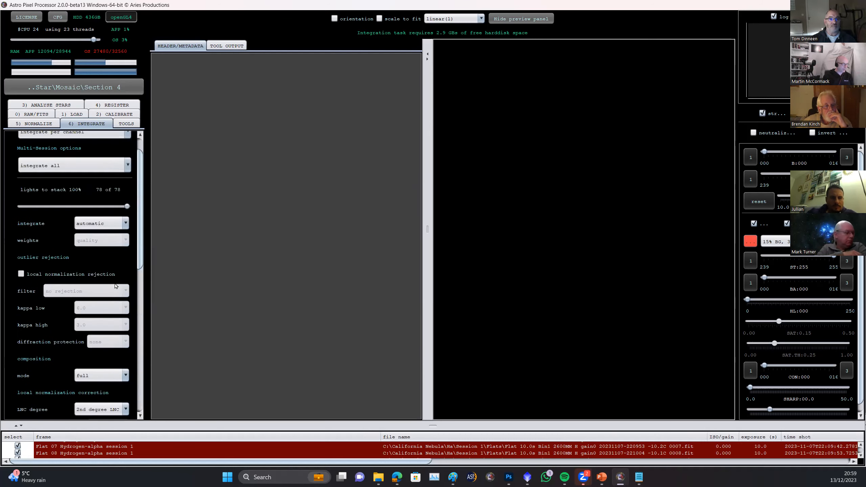
{"action": "left_click_drag", "start_coordinate": [426, 411], "coordinate": [426, 217]}
{"action": "left_click_drag", "start_coordinate": [235, 462], "coordinate": [652, 461]}
{"action": "scroll", "coordinate": [682, 375], "scroll_direction": "up", "scroll_amount": 15}
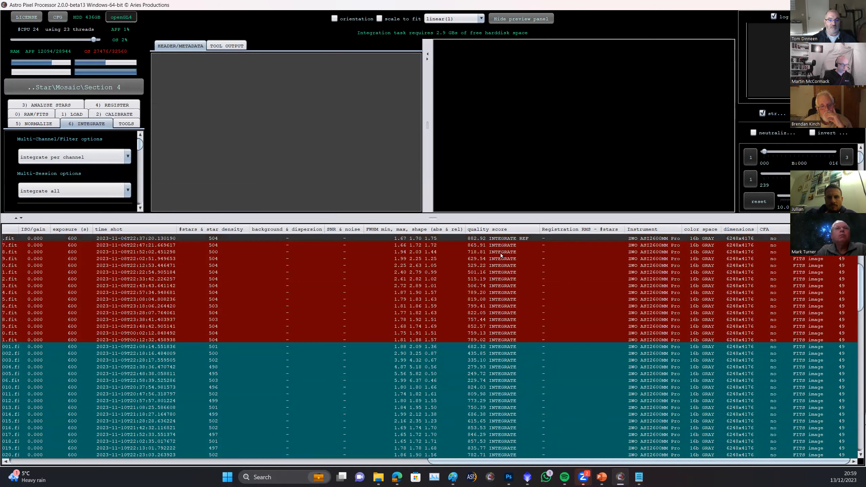
{"action": "scroll", "coordinate": [501, 254], "scroll_direction": "down", "scroll_amount": 2}
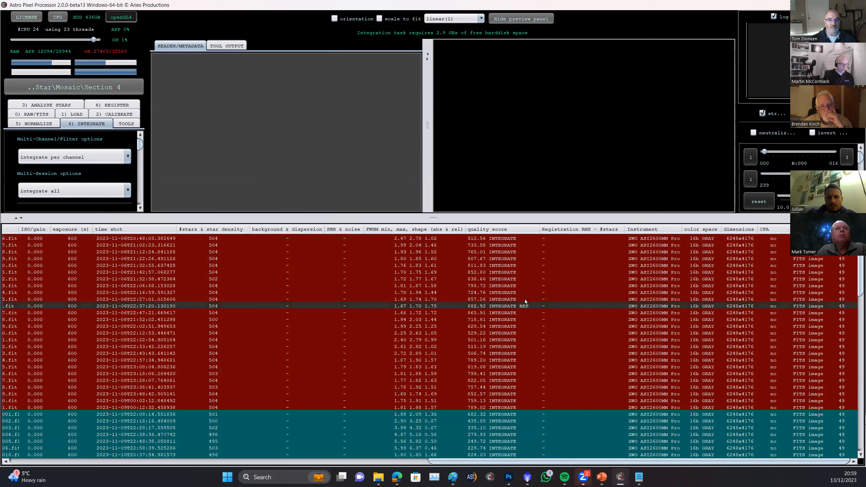
{"action": "scroll", "coordinate": [532, 306], "scroll_direction": "up", "scroll_amount": 2}
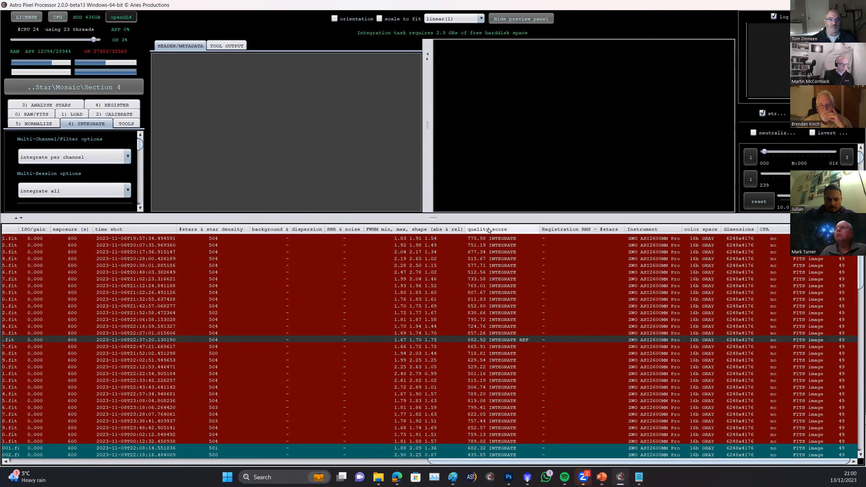
- Enlarge the image area and preview two of the Hydrogen-alpha light frames
{"action": "left_click_drag", "start_coordinate": [490, 219], "coordinate": [490, 298]}
{"action": "left_click_drag", "start_coordinate": [427, 162], "coordinate": [624, 162]}
{"action": "double_click", "coordinate": [320, 335]}
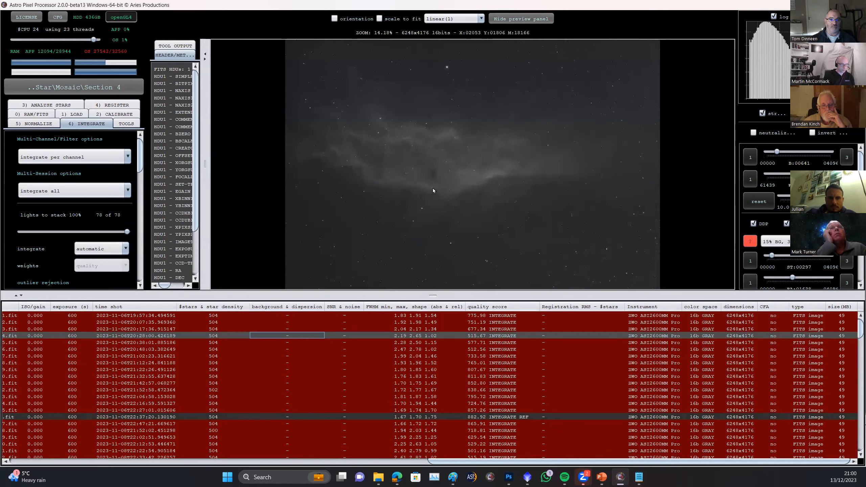
{"action": "left_click", "coordinate": [362, 390]}
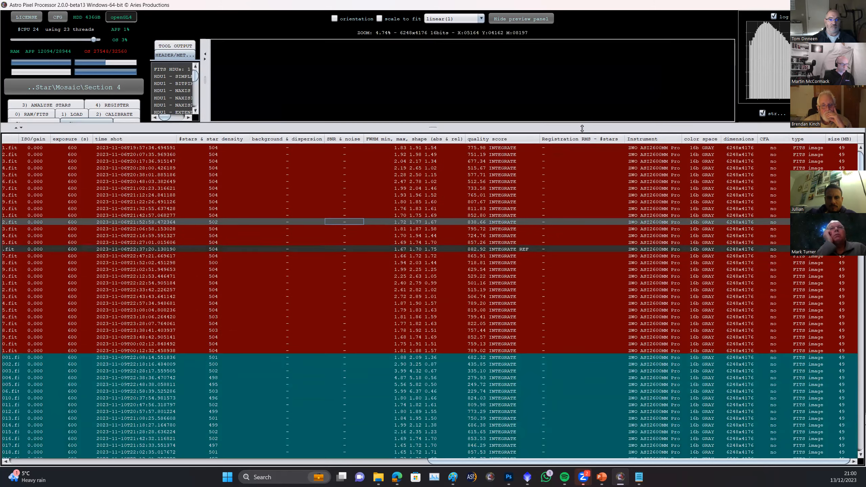
- Remove Oiii light frames 004, 005 and 006, the ones with the lowest quality scores, from the frame list
{"action": "left_click_drag", "start_coordinate": [592, 296], "coordinate": [592, 125]}
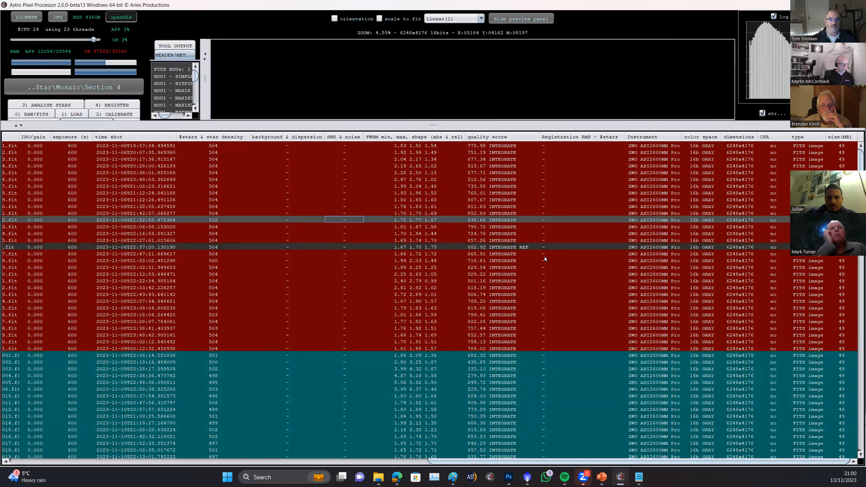
{"action": "scroll", "coordinate": [544, 256], "scroll_direction": "down", "scroll_amount": 8}
{"action": "scroll", "coordinate": [485, 212], "scroll_direction": "up", "scroll_amount": 5}
{"action": "scroll", "coordinate": [483, 218], "scroll_direction": "down", "scroll_amount": 9}
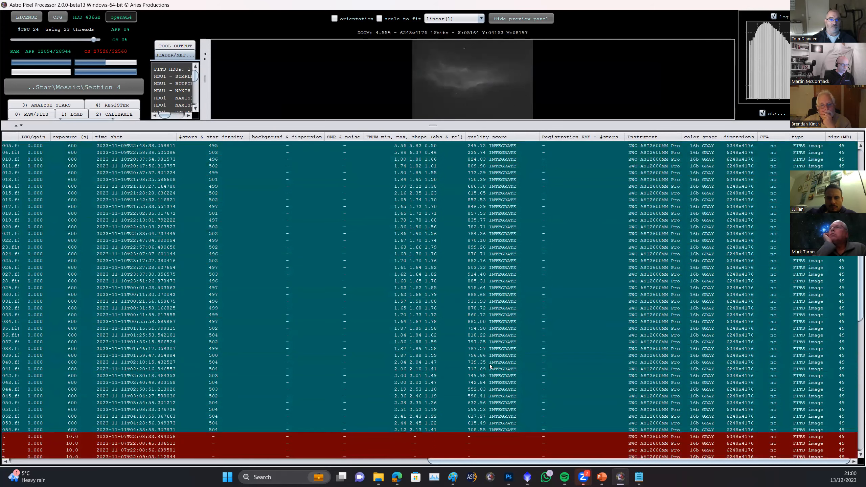
{"action": "scroll", "coordinate": [476, 185], "scroll_direction": "up", "scroll_amount": 2}
{"action": "left_click", "coordinate": [479, 173]}
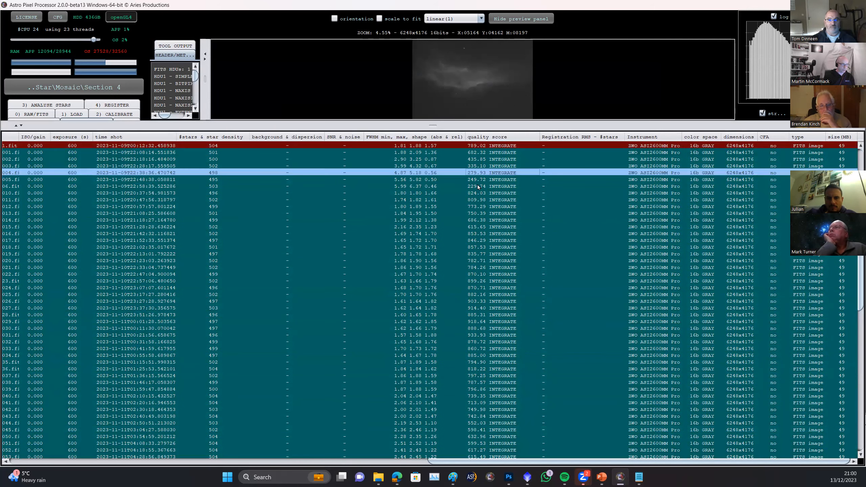
{"action": "left_click", "coordinate": [480, 187], "text": "shift"}
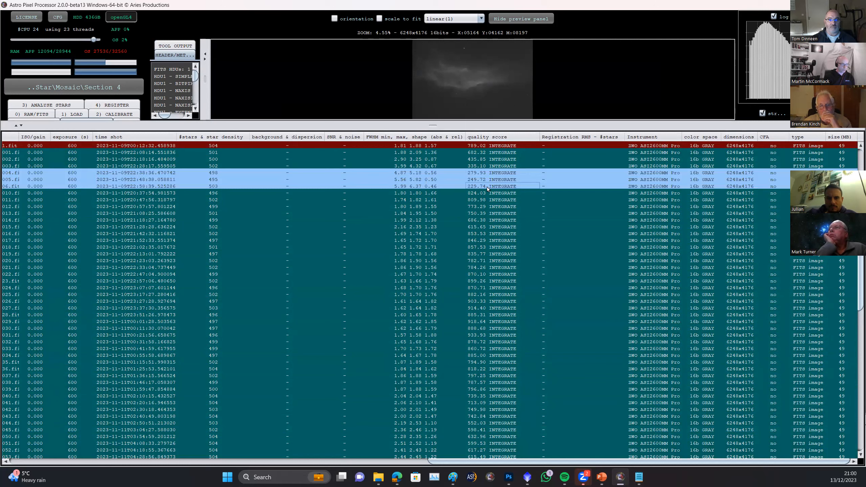
{"action": "right_click", "coordinate": [488, 188]}
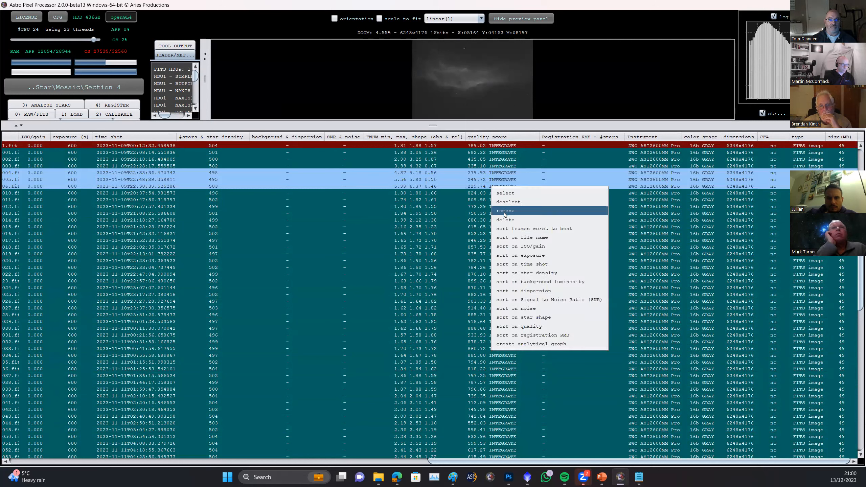
{"action": "left_click", "coordinate": [504, 213]}
- Remove Oiii light frame 003 from the frame list because of its low quality score, and check the remaining scores
{"action": "scroll", "coordinate": [514, 301], "scroll_direction": "up", "scroll_amount": 6}
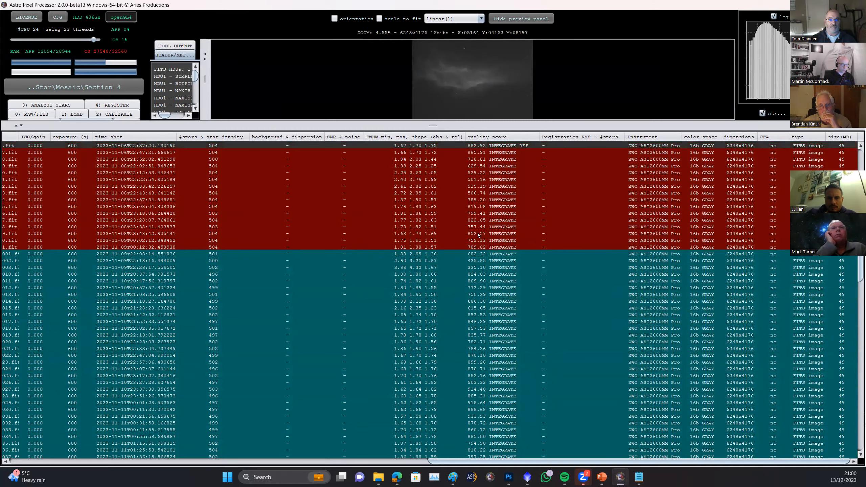
{"action": "scroll", "coordinate": [500, 300], "scroll_direction": "down", "scroll_amount": 3}
{"action": "scroll", "coordinate": [500, 341], "scroll_direction": "up", "scroll_amount": 8}
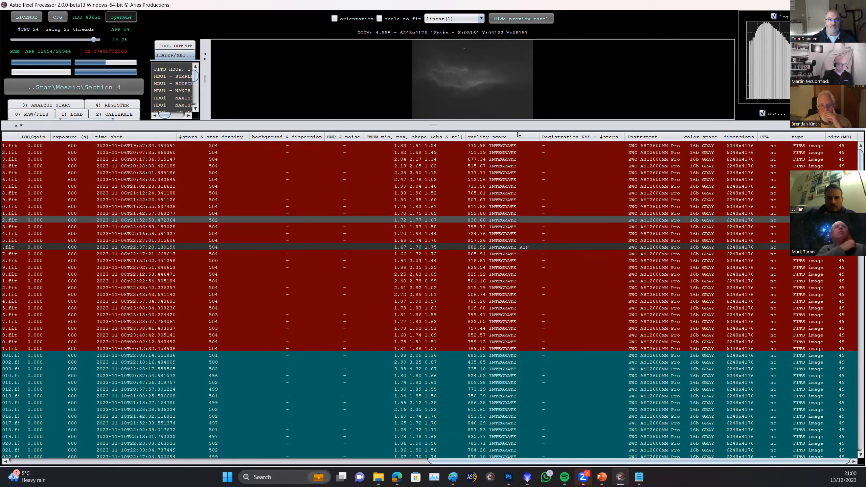
{"action": "scroll", "coordinate": [494, 391], "scroll_direction": "down", "scroll_amount": 5}
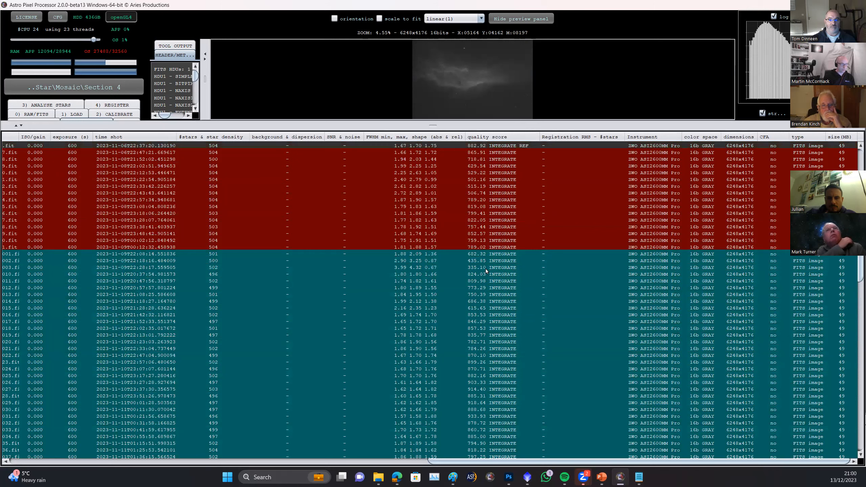
{"action": "right_click", "coordinate": [486, 269]}
{"action": "left_click", "coordinate": [504, 286]}
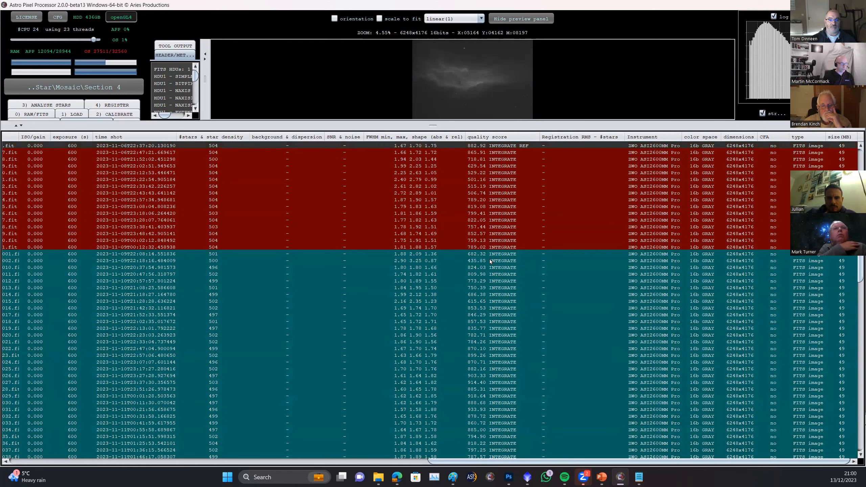
{"action": "scroll", "coordinate": [499, 346], "scroll_direction": "up", "scroll_amount": 5}
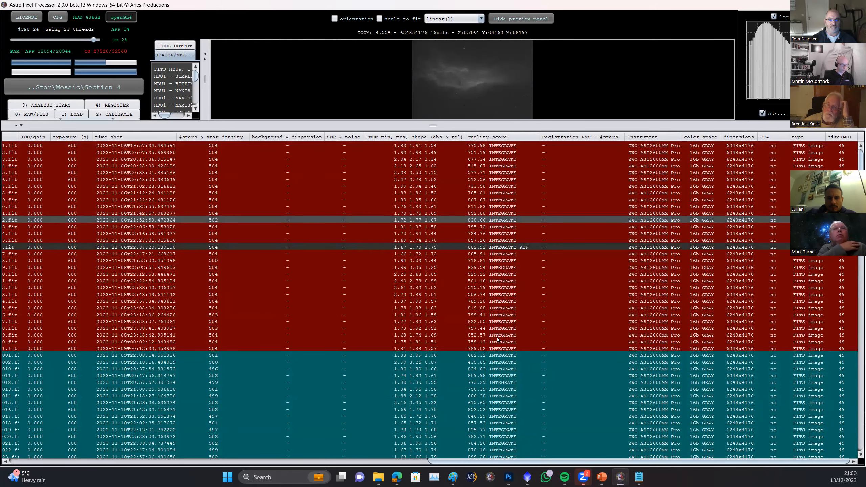
- Review the remaining integration settings, the processing tools and the working directory selection without changing anything
{"action": "left_click_drag", "start_coordinate": [466, 126], "coordinate": [465, 358]}
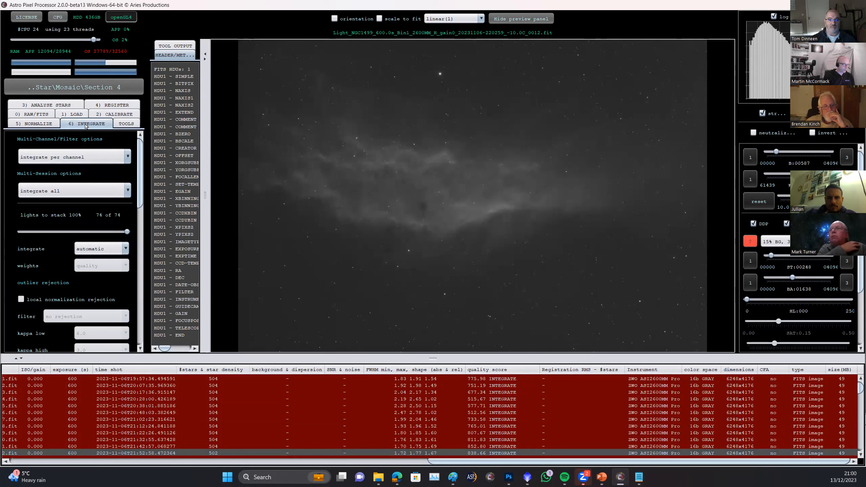
{"action": "scroll", "coordinate": [89, 197], "scroll_direction": "down", "scroll_amount": 10}
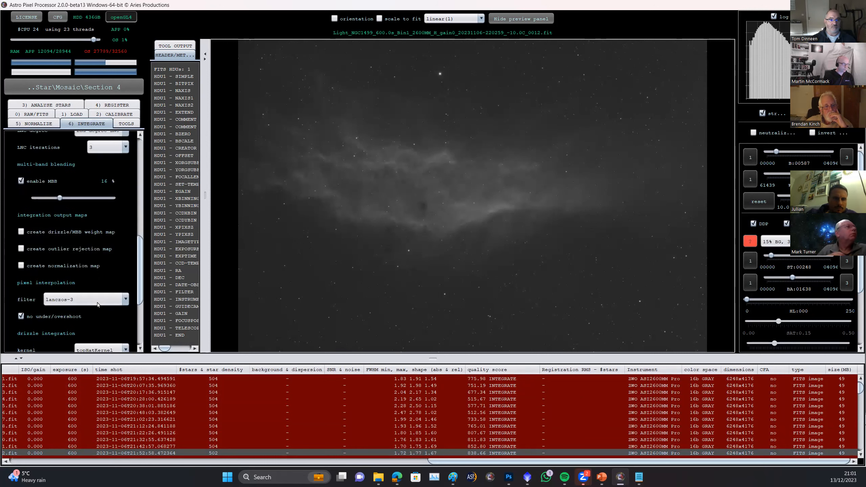
{"action": "scroll", "coordinate": [98, 304], "scroll_direction": "down", "scroll_amount": 2}
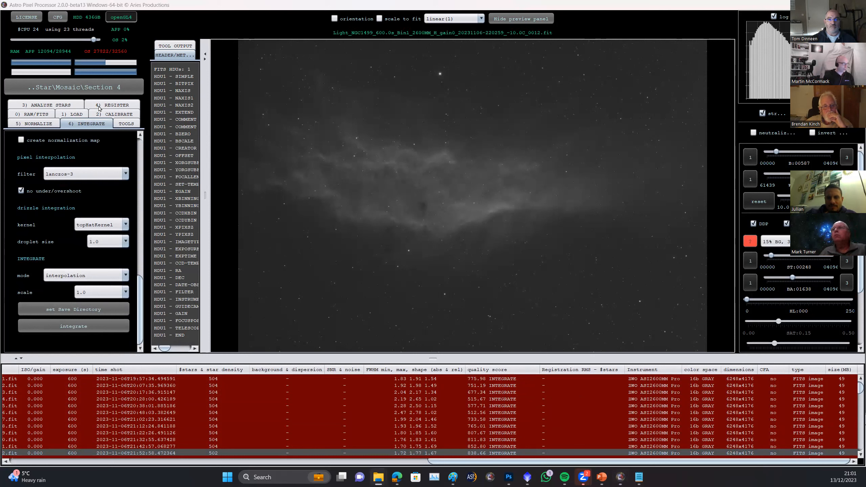
{"action": "left_click", "coordinate": [126, 124]}
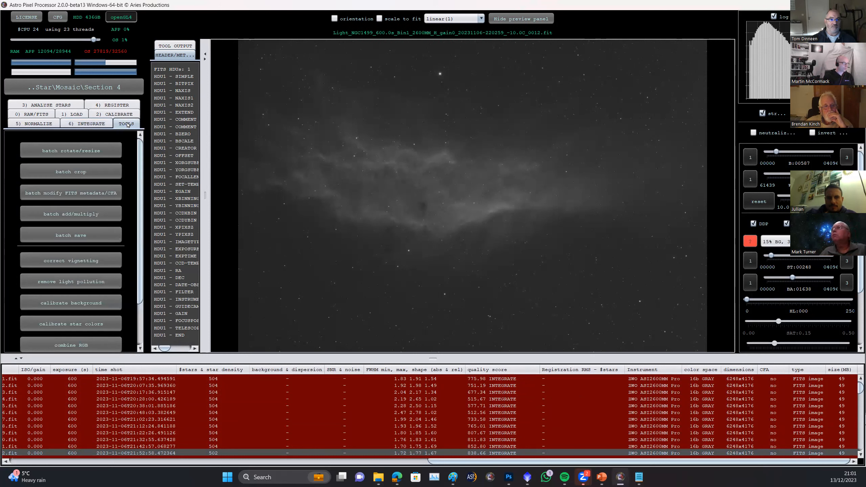
{"action": "left_click", "coordinate": [86, 124]}
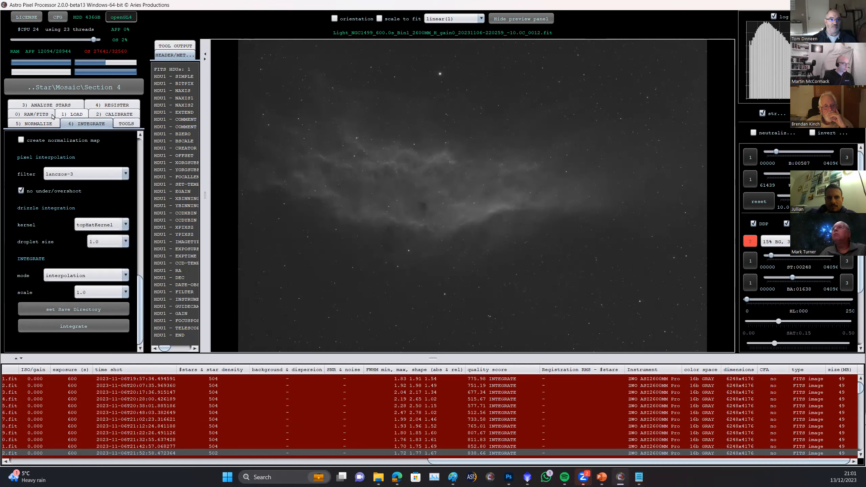
{"action": "left_click", "coordinate": [76, 87]}
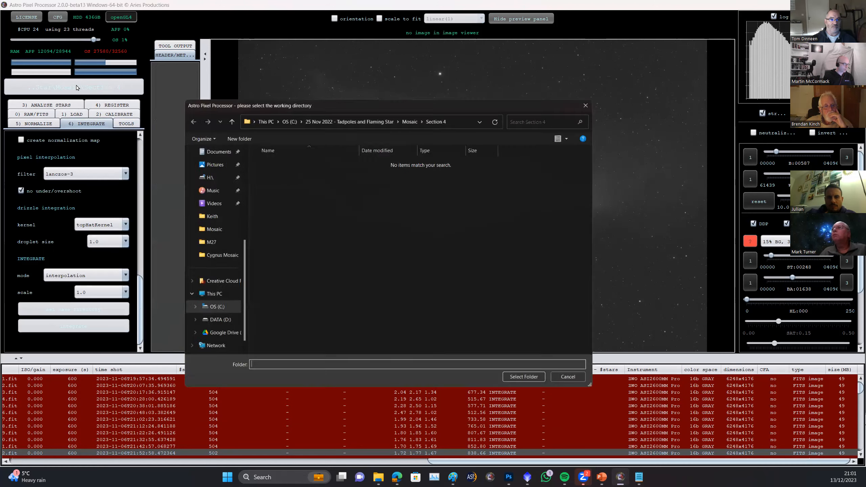
{"action": "left_click", "coordinate": [594, 99]}
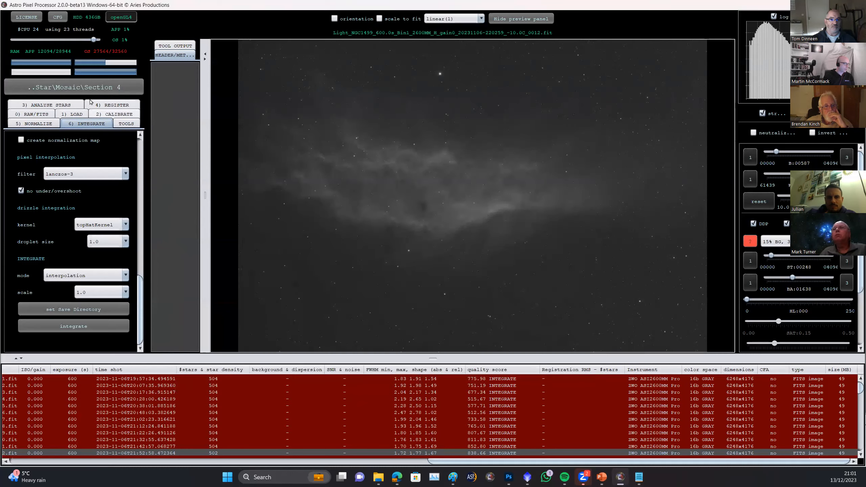
- Start loading Other/Processed frames and browse to the Stack HOO folder inside California Nebula on drive C
{"action": "left_click", "coordinate": [73, 114]}
{"action": "left_click", "coordinate": [37, 144]}
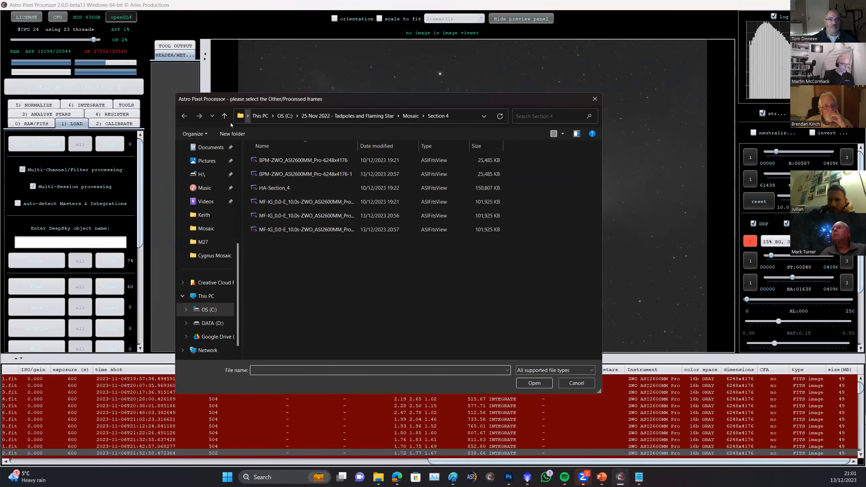
{"action": "left_click", "coordinate": [285, 116]}
{"action": "double_click", "coordinate": [333, 202]}
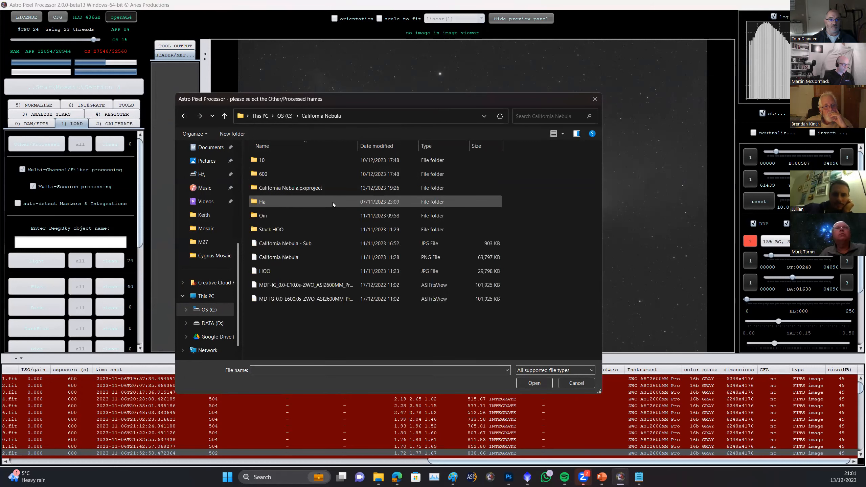
{"action": "double_click", "coordinate": [309, 229]}
{"action": "left_click_drag", "start_coordinate": [357, 145], "coordinate": [445, 146]}
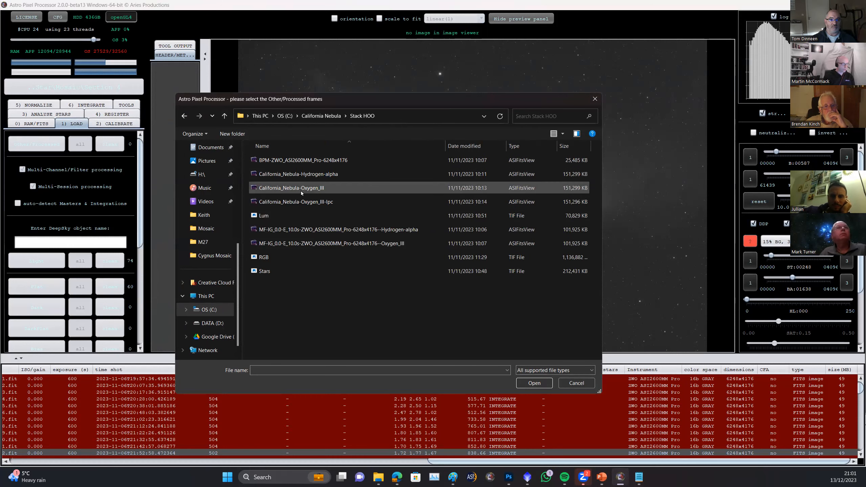
- Load California_Nebula-Hydrogen-alpha as a processed frame, assigning it to the Hydrogen-alpha channel and only 1 session
{"action": "left_click", "coordinate": [304, 175]}
{"action": "double_click", "coordinate": [304, 176]}
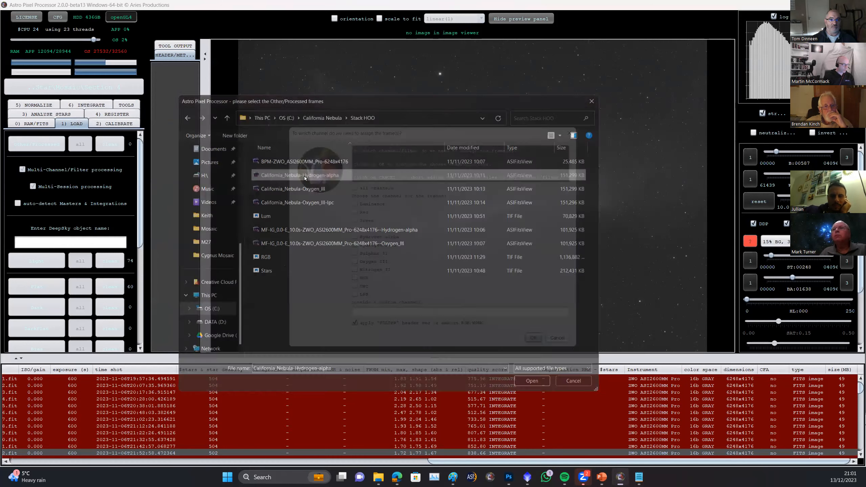
{"action": "left_click", "coordinate": [374, 240]}
{"action": "key", "text": "Return"}
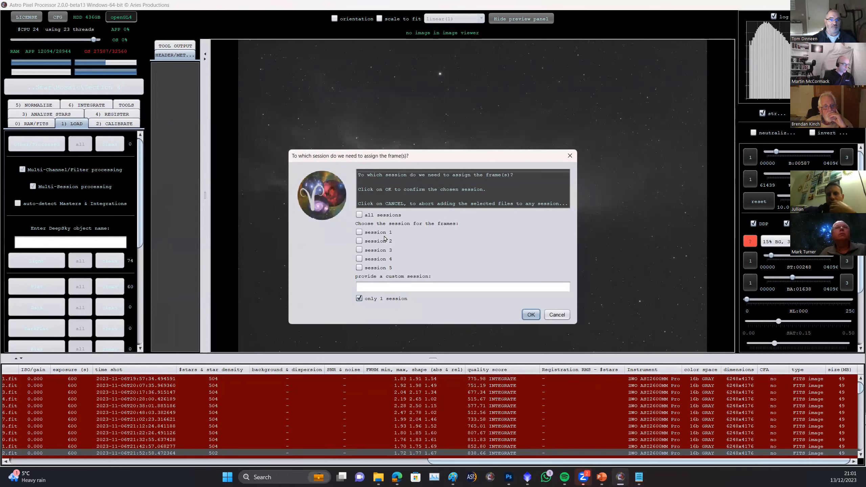
{"action": "left_click", "coordinate": [530, 314]}
- Locate the loaded Hydrogen-alpha stack at the end of the frame list and view it in an enlarged image area
{"action": "left_click_drag", "start_coordinate": [426, 358], "coordinate": [426, 16]}
{"action": "scroll", "coordinate": [386, 313], "scroll_direction": "down", "scroll_amount": 15}
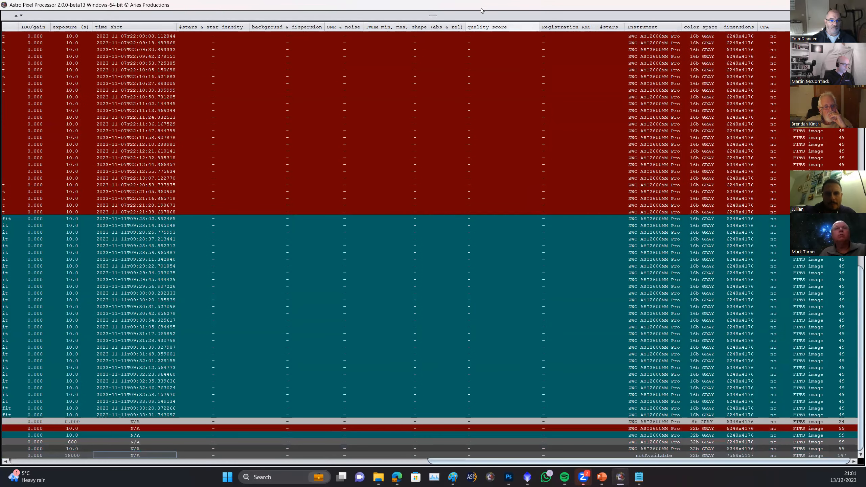
{"action": "left_click_drag", "start_coordinate": [435, 15], "coordinate": [448, 335]}
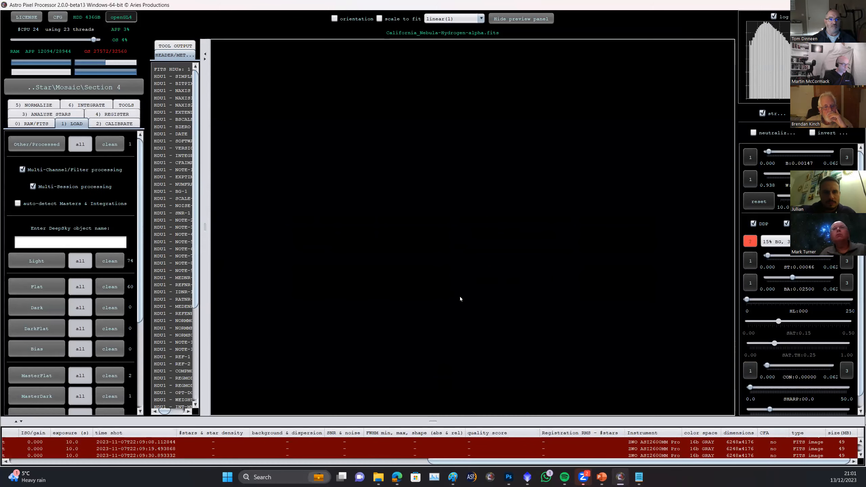
{"action": "scroll", "coordinate": [462, 294], "scroll_direction": "down", "scroll_amount": 1}
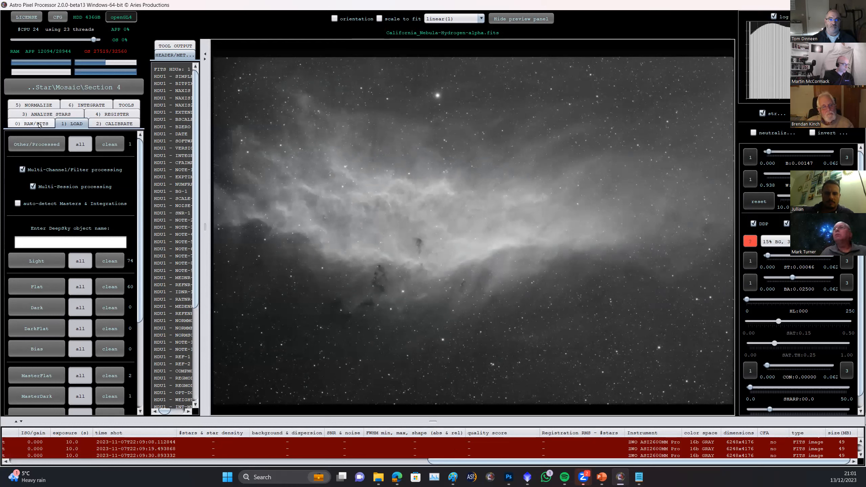
- Load California_Nebula-Oxygen_III from the Stack HOO folder as a processed frame, assigning it to the Oxygen III channel and session 1
{"action": "left_click", "coordinate": [78, 145]}
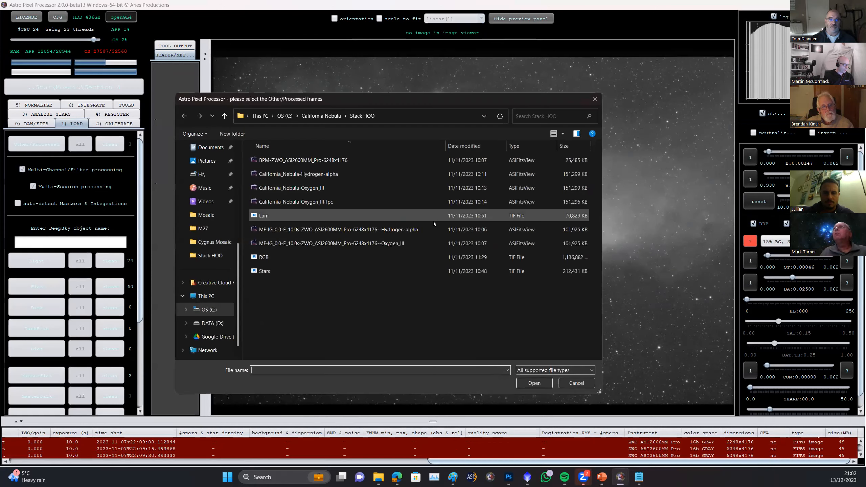
{"action": "double_click", "coordinate": [327, 189]}
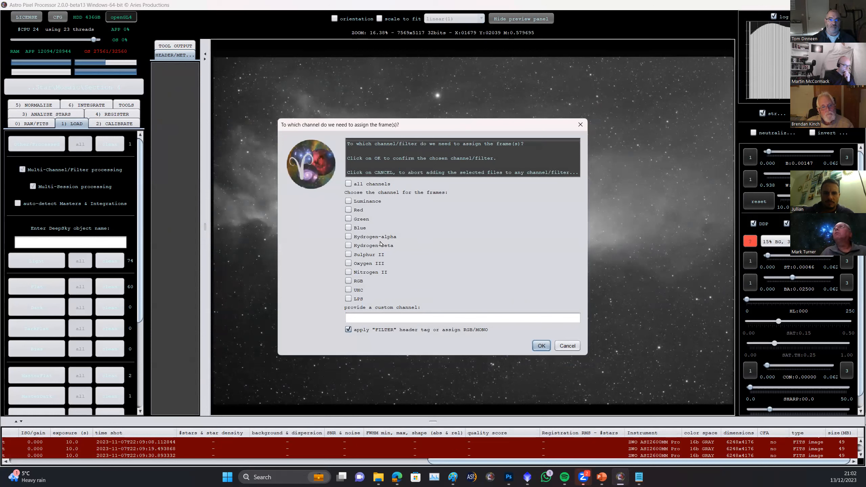
{"action": "left_click", "coordinate": [380, 264]}
{"action": "left_click", "coordinate": [540, 346]}
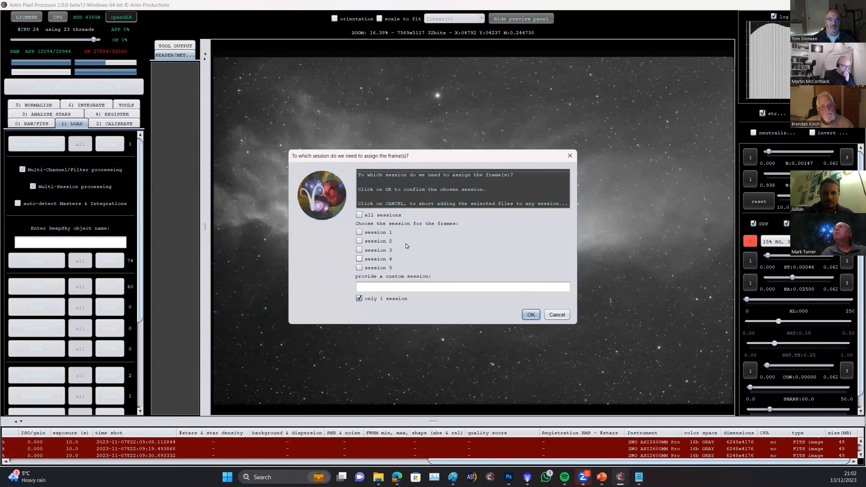
{"action": "left_click", "coordinate": [384, 233]}
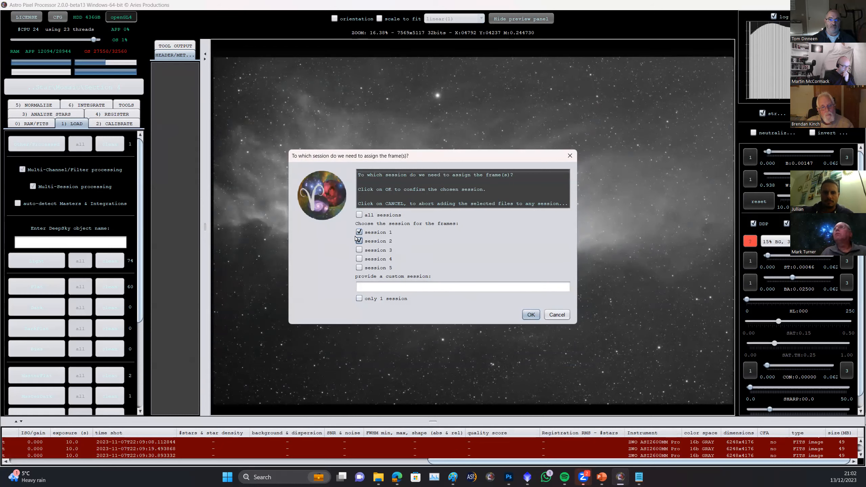
{"action": "left_click", "coordinate": [530, 315]}
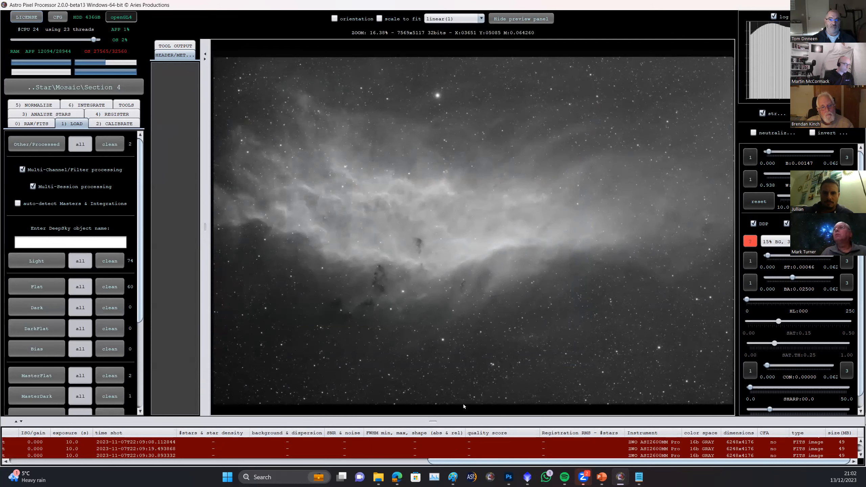
- Locate the loaded Oxygen III stack at the end of the frame list and view it in an enlarged image area
{"action": "left_click_drag", "start_coordinate": [433, 422], "coordinate": [433, 113]}
{"action": "scroll", "coordinate": [419, 266], "scroll_direction": "down", "scroll_amount": 5}
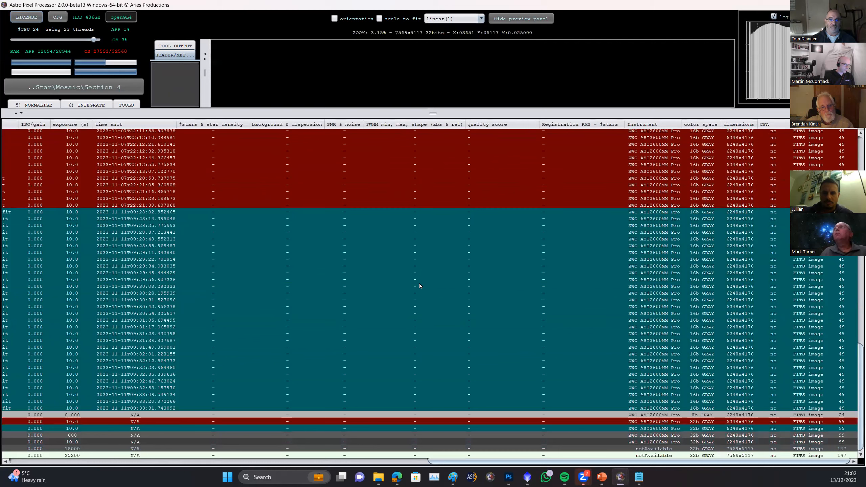
{"action": "left_click", "coordinate": [196, 456]}
{"action": "key", "text": "Up"}
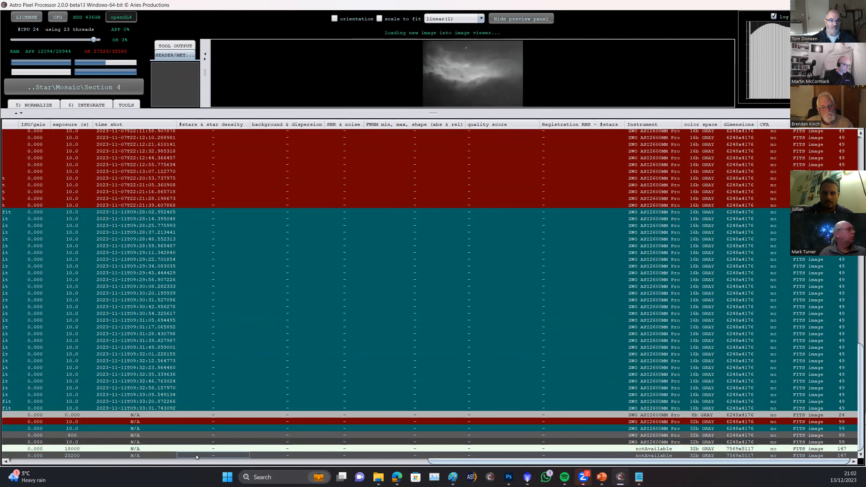
{"action": "left_click_drag", "start_coordinate": [385, 112], "coordinate": [443, 407]}
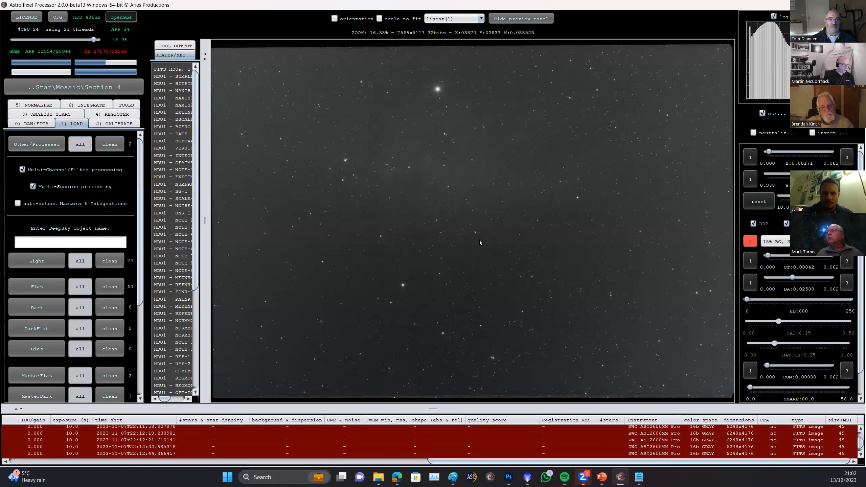
- Examine the Oxygen III stack at several magnifications, checking the faint nebulosity and the background out to the frame edges
{"action": "scroll", "coordinate": [480, 240], "scroll_direction": "up", "scroll_amount": 4}
{"action": "scroll", "coordinate": [481, 240], "scroll_direction": "down", "scroll_amount": 3}
{"action": "left_click_drag", "start_coordinate": [493, 152], "coordinate": [483, 291]}
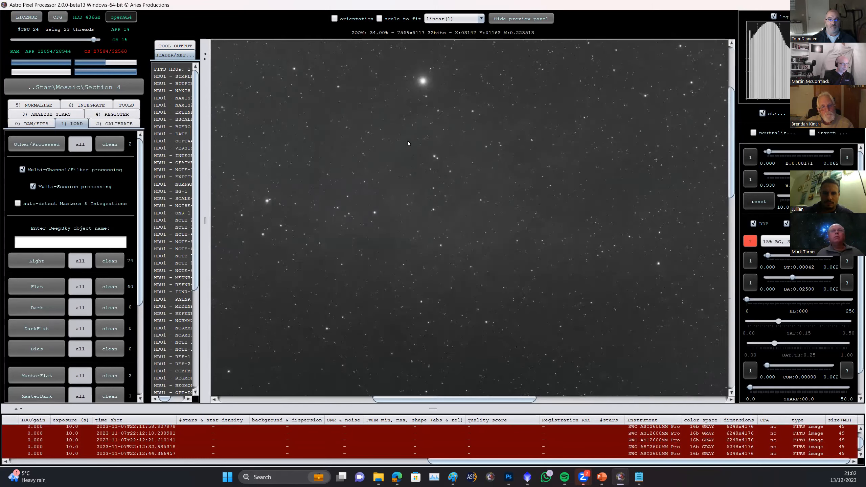
{"action": "scroll", "coordinate": [445, 128], "scroll_direction": "down", "scroll_amount": 2}
{"action": "scroll", "coordinate": [445, 128], "scroll_direction": "up", "scroll_amount": 1}
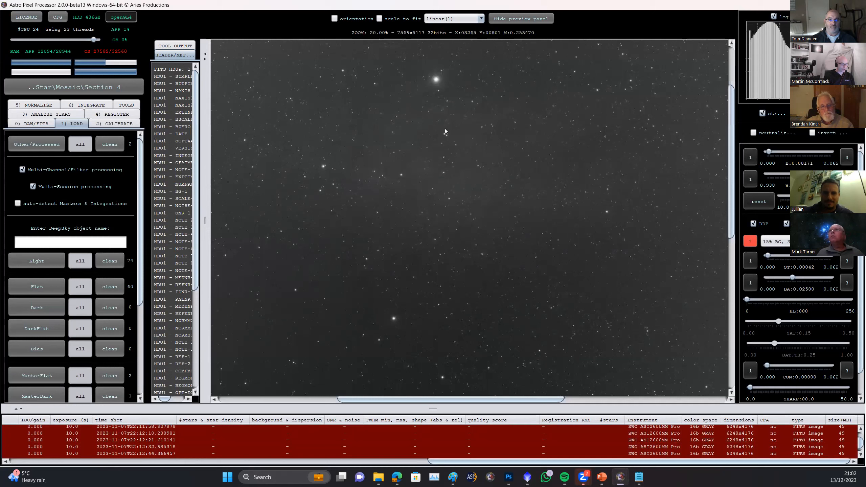
{"action": "scroll", "coordinate": [499, 155], "scroll_direction": "down", "scroll_amount": 2}
{"action": "scroll", "coordinate": [499, 155], "scroll_direction": "up", "scroll_amount": 1}
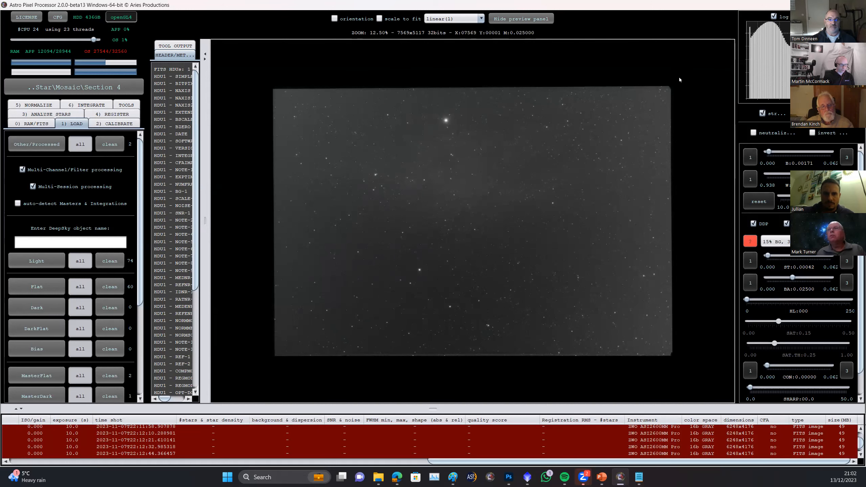
{"action": "scroll", "coordinate": [644, 97], "scroll_direction": "down", "scroll_amount": 1}
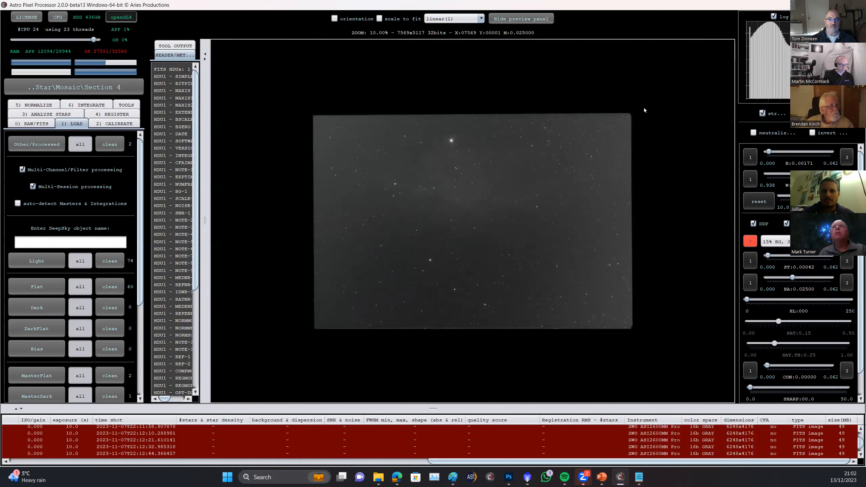
{"action": "scroll", "coordinate": [644, 108], "scroll_direction": "up", "scroll_amount": 1}
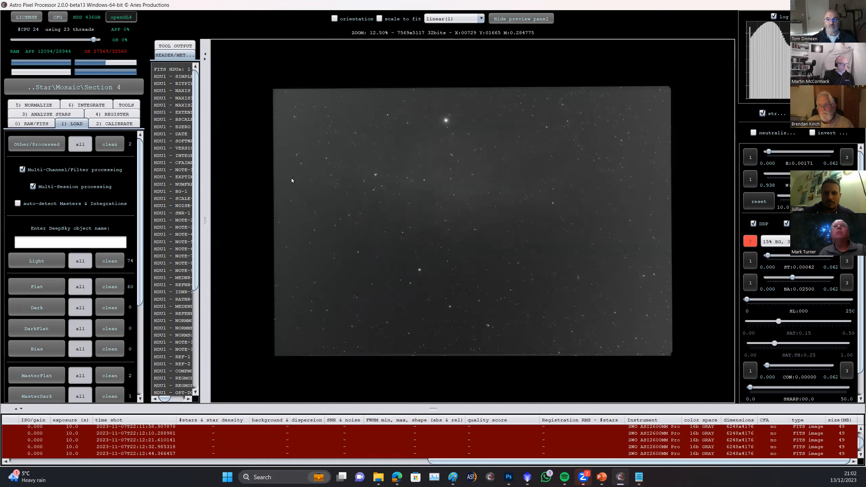
- Start removing light pollution from the Oxygen III stack in the image viewer
{"action": "left_click", "coordinate": [131, 107]}
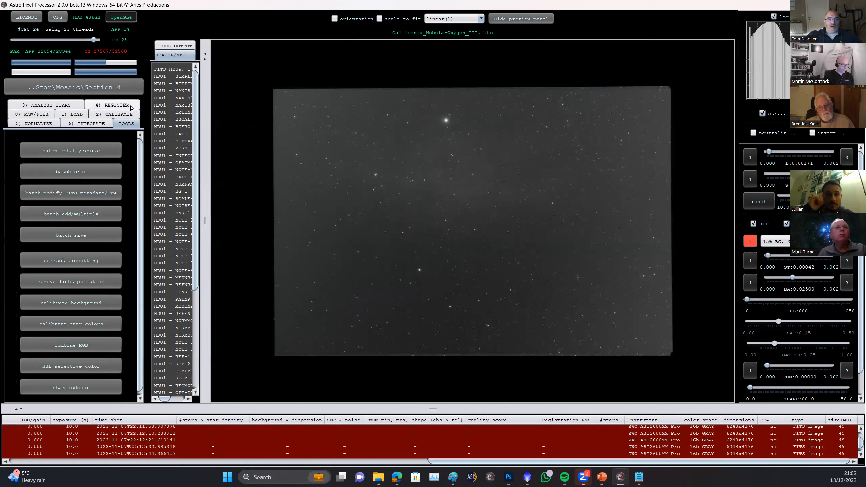
{"action": "left_click", "coordinate": [86, 282]}
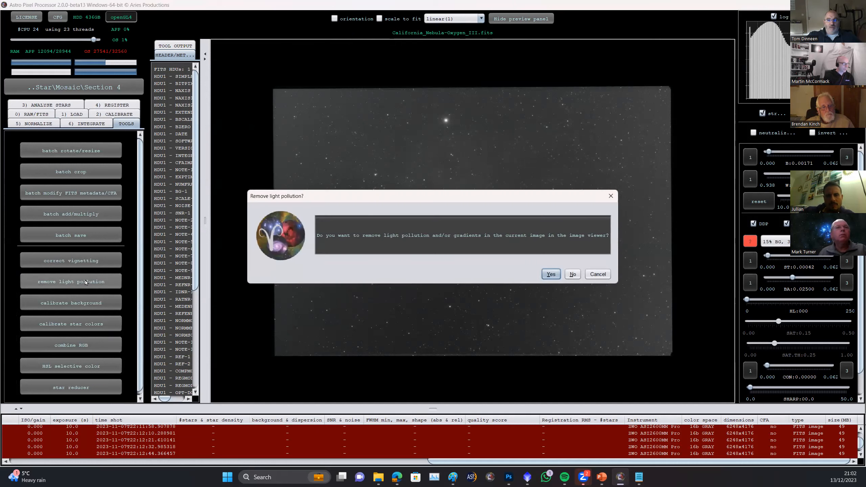
{"action": "left_click", "coordinate": [553, 275]}
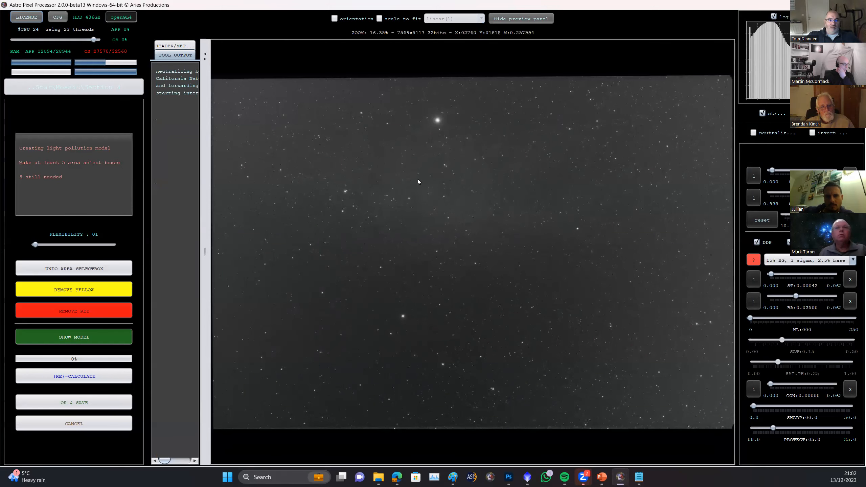
- Place eight background sample boxes across the Oxygen III image, avoiding the central nebulosity, and calculate the light pollution correction
{"action": "scroll", "coordinate": [440, 168], "scroll_direction": "down", "scroll_amount": 1}
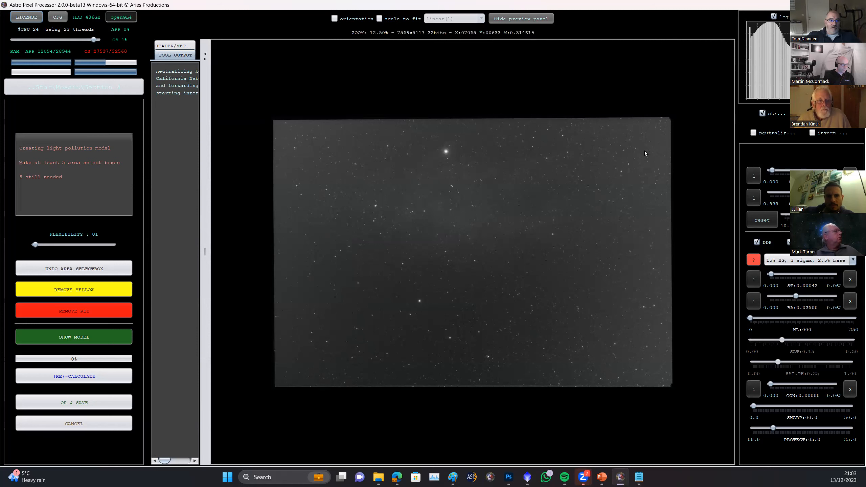
{"action": "scroll", "coordinate": [640, 154], "scroll_direction": "up", "scroll_amount": 2}
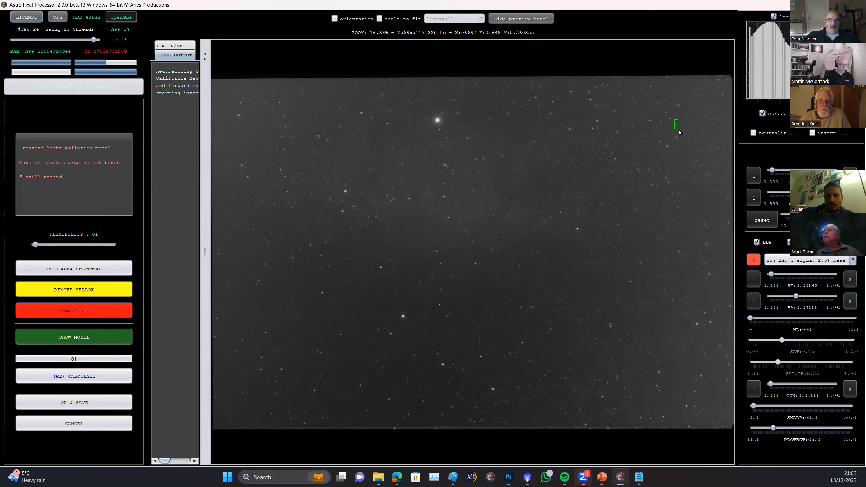
{"action": "left_click_drag", "start_coordinate": [721, 245], "coordinate": [725, 244]}
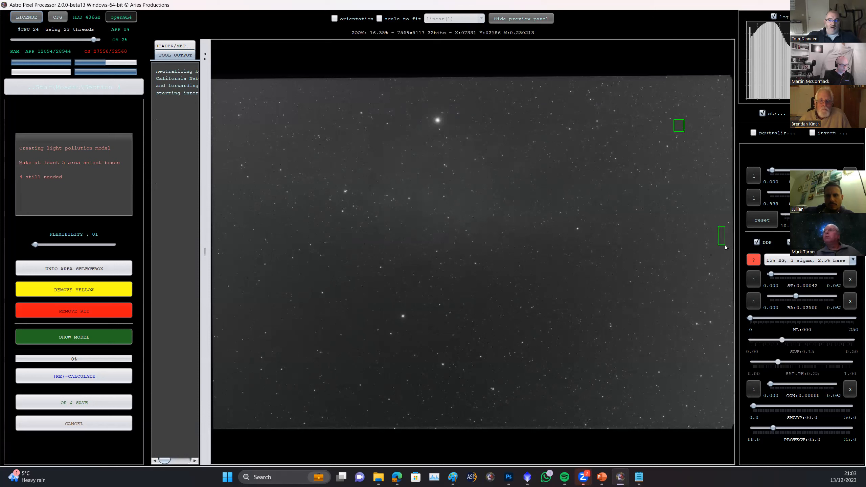
{"action": "left_click_drag", "start_coordinate": [699, 383], "coordinate": [718, 395]}
{"action": "left_click_drag", "start_coordinate": [395, 341], "coordinate": [405, 354]}
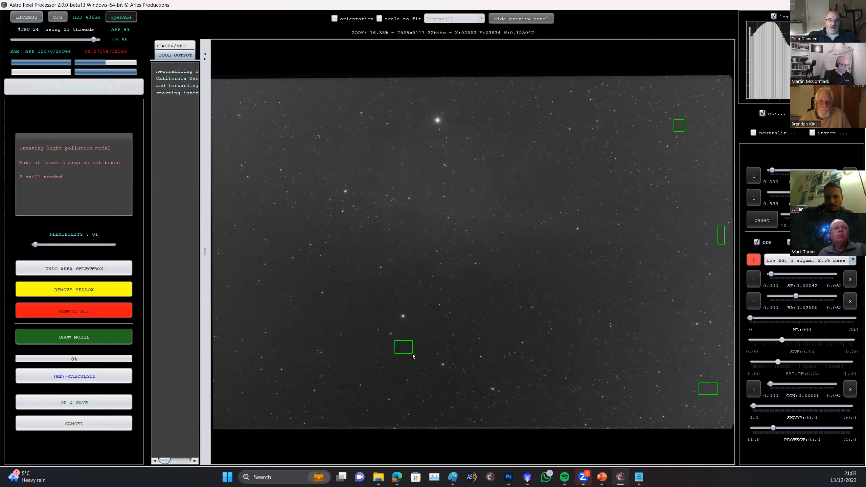
{"action": "left_click_drag", "start_coordinate": [234, 320], "coordinate": [247, 332]}
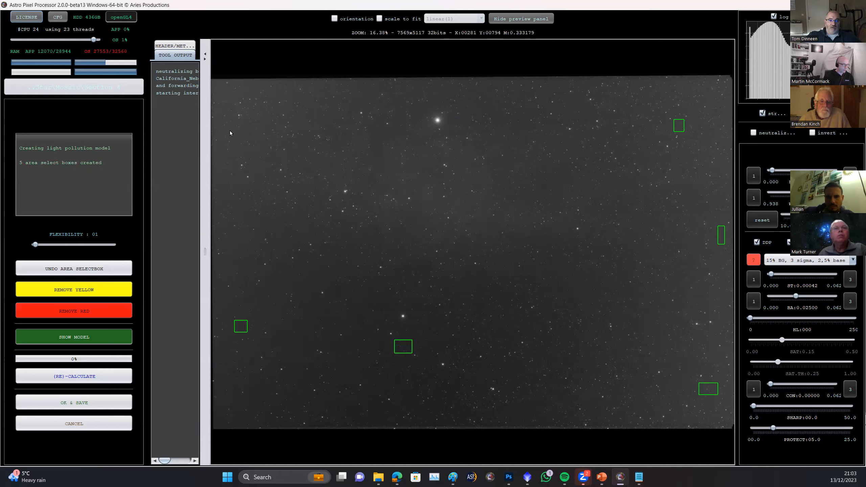
{"action": "left_click_drag", "start_coordinate": [371, 109], "coordinate": [372, 108]}
{"action": "left_click_drag", "start_coordinate": [589, 303], "coordinate": [588, 299]}
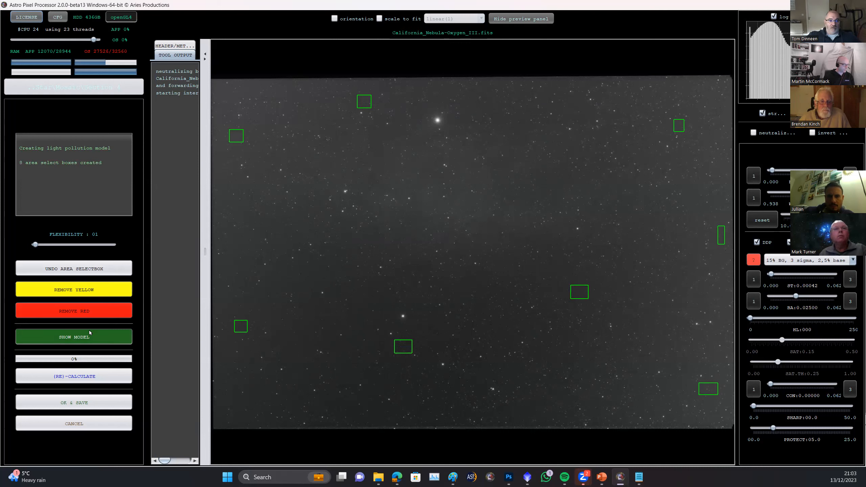
{"action": "left_click", "coordinate": [86, 377]}
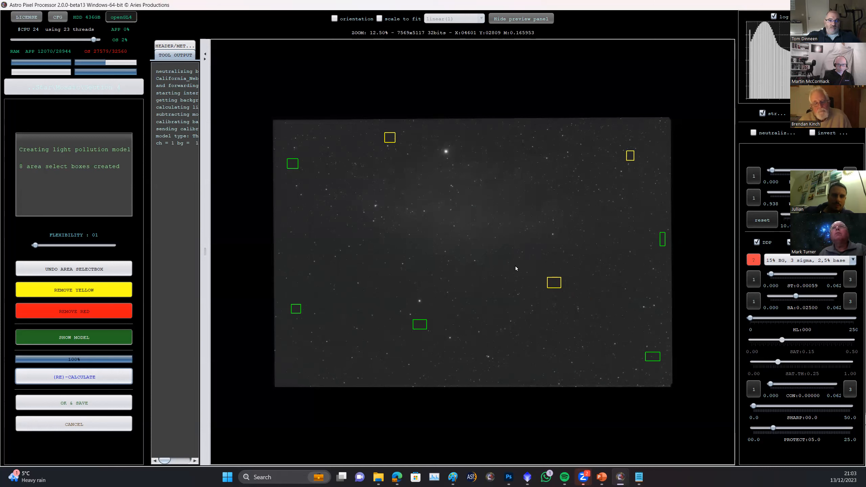
- Inspect the corrected Oxygen III image at different magnifications for remaining background gradients
{"action": "scroll", "coordinate": [515, 266], "scroll_direction": "up", "scroll_amount": 1}
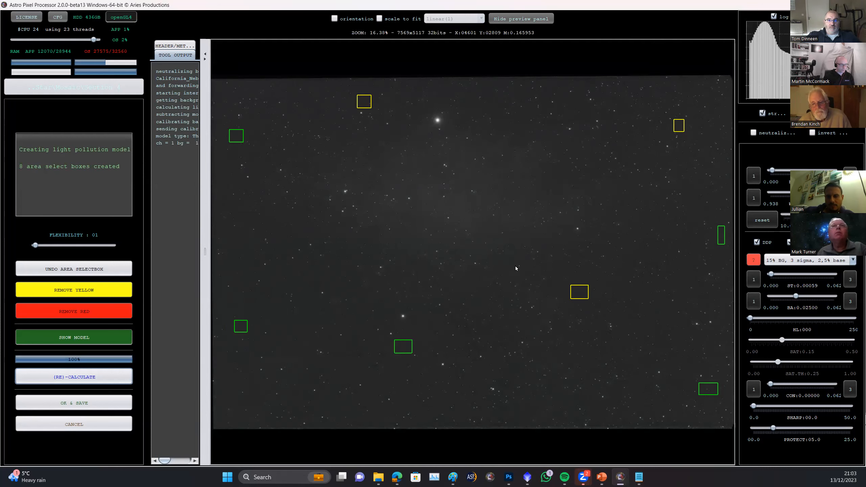
{"action": "scroll", "coordinate": [515, 266], "scroll_direction": "up", "scroll_amount": 1}
{"action": "scroll", "coordinate": [515, 266], "scroll_direction": "down", "scroll_amount": 1}
{"action": "scroll", "coordinate": [516, 266], "scroll_direction": "down", "scroll_amount": 1}
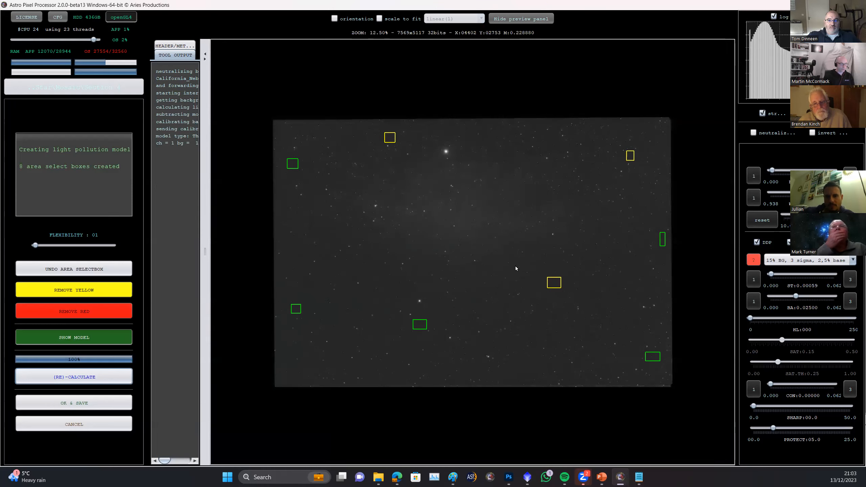
{"action": "scroll", "coordinate": [497, 279], "scroll_direction": "up", "scroll_amount": 1}
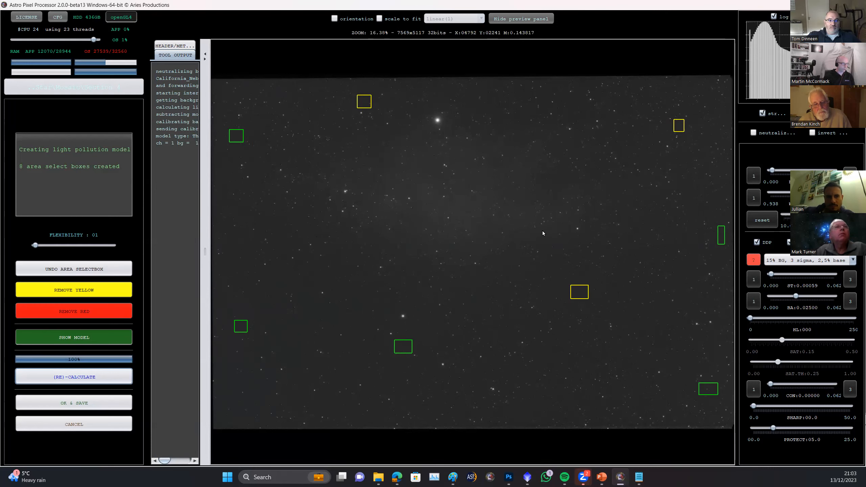
{"action": "scroll", "coordinate": [543, 231], "scroll_direction": "down", "scroll_amount": 2}
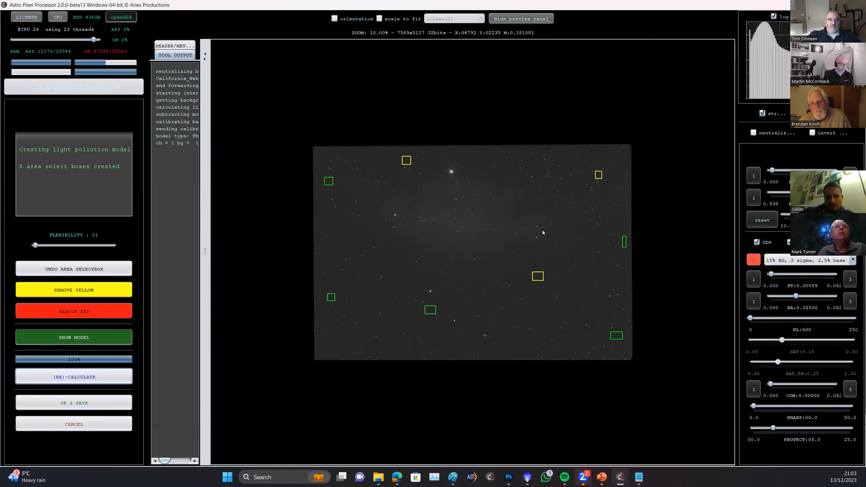
{"action": "scroll", "coordinate": [543, 232], "scroll_direction": "up", "scroll_amount": 2}
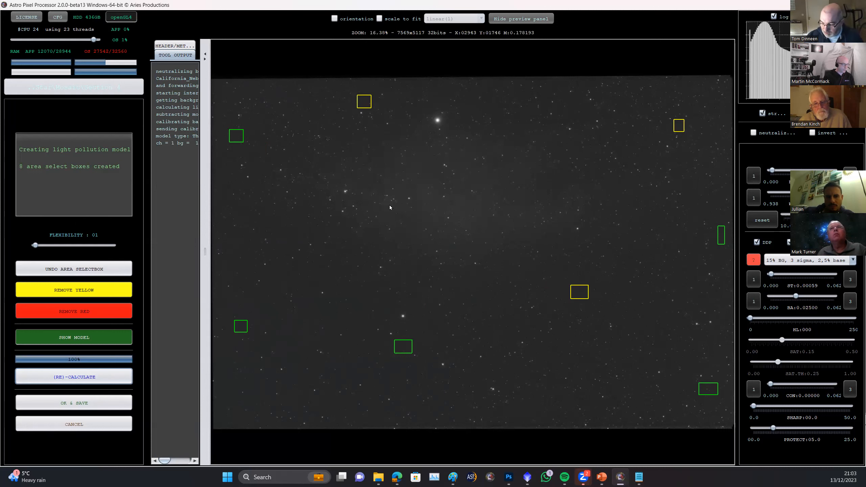
- Add six more background sample boxes around the Oxygen III nebulosity and recalculate the light pollution correction
{"action": "left_click_drag", "start_coordinate": [466, 279], "coordinate": [479, 287]}
{"action": "left_click_drag", "start_coordinate": [242, 242], "coordinate": [252, 255]}
{"action": "left_click_drag", "start_coordinate": [286, 83], "coordinate": [295, 97]}
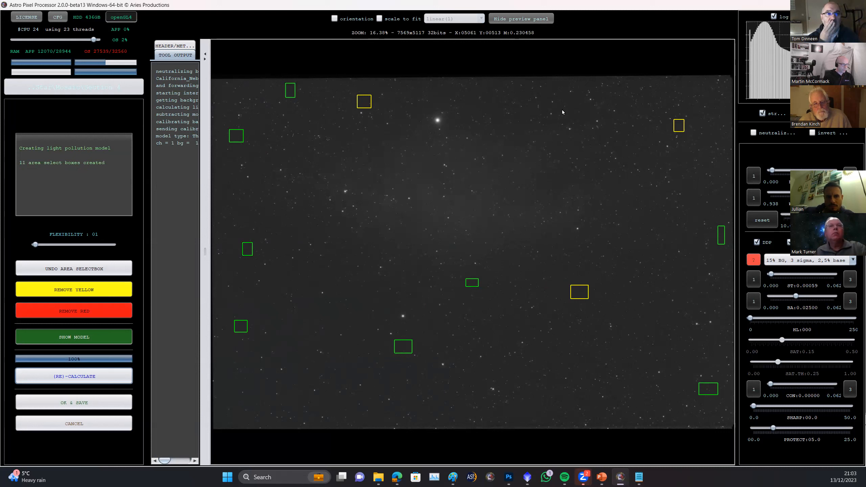
{"action": "left_click_drag", "start_coordinate": [581, 117], "coordinate": [589, 120]}
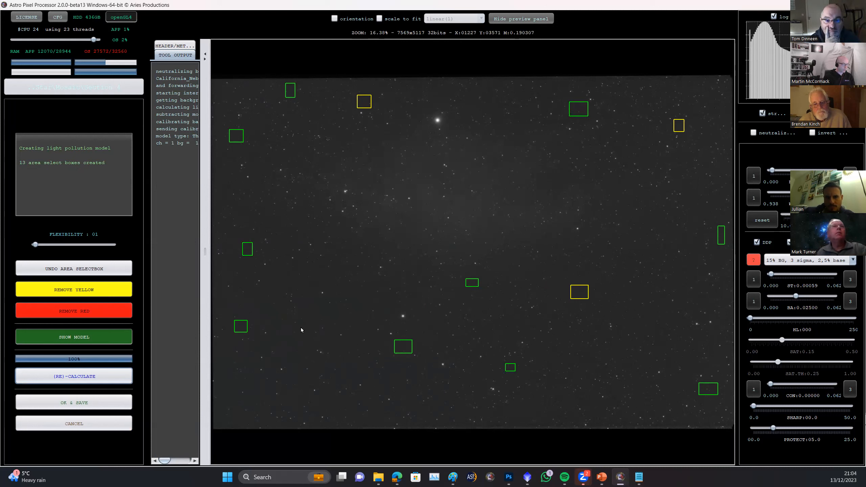
{"action": "left_click_drag", "start_coordinate": [295, 323], "coordinate": [305, 338]}
{"action": "left_click", "coordinate": [75, 376]}
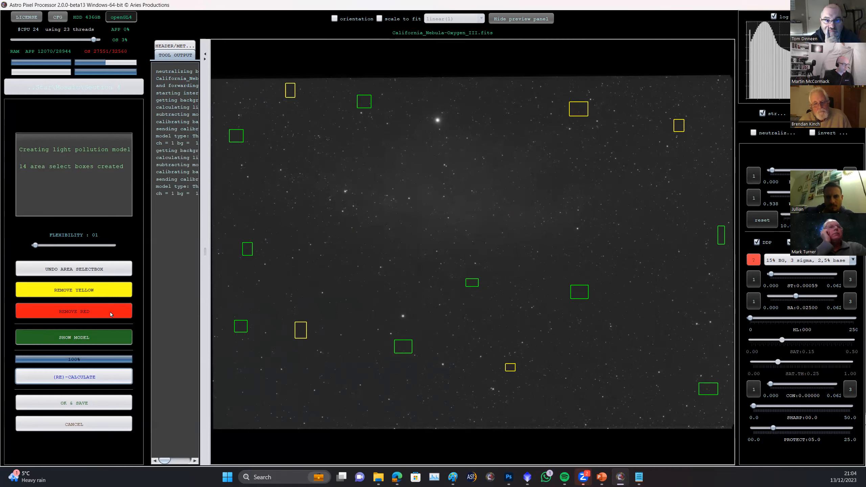
- Compare the light pollution model with the corrected image, and accept the correction but cancel saving California_Nebula-Oxygen_III-lpc
{"action": "left_click", "coordinate": [101, 340]}
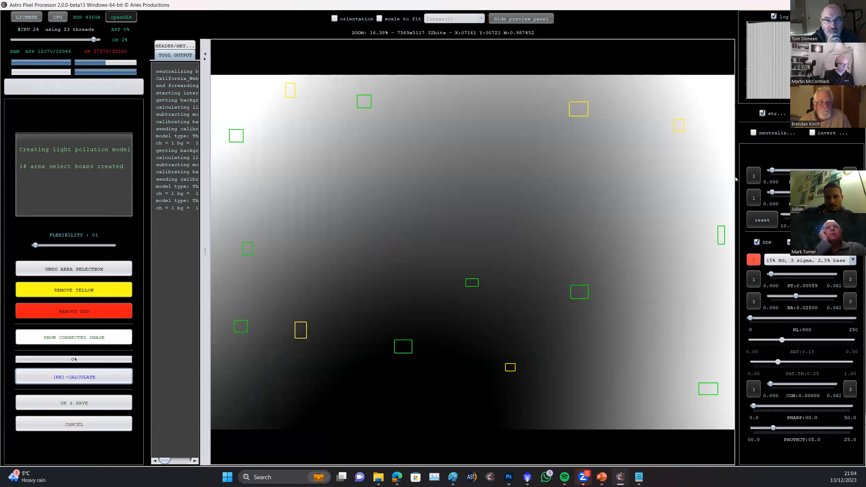
{"action": "left_click", "coordinate": [93, 338]}
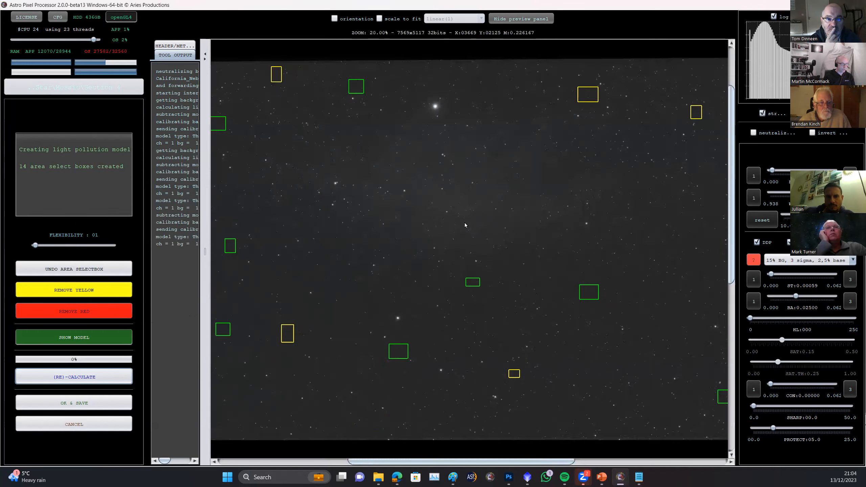
{"action": "left_click", "coordinate": [87, 405]}
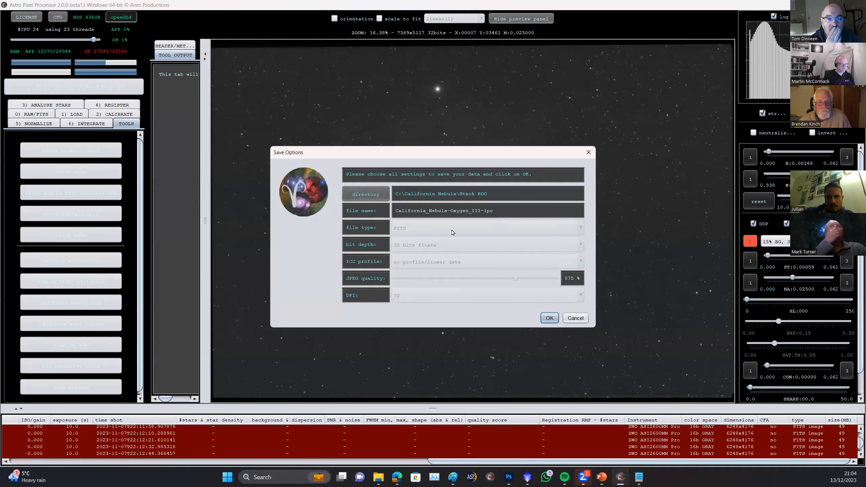
{"action": "left_click", "coordinate": [581, 320]}
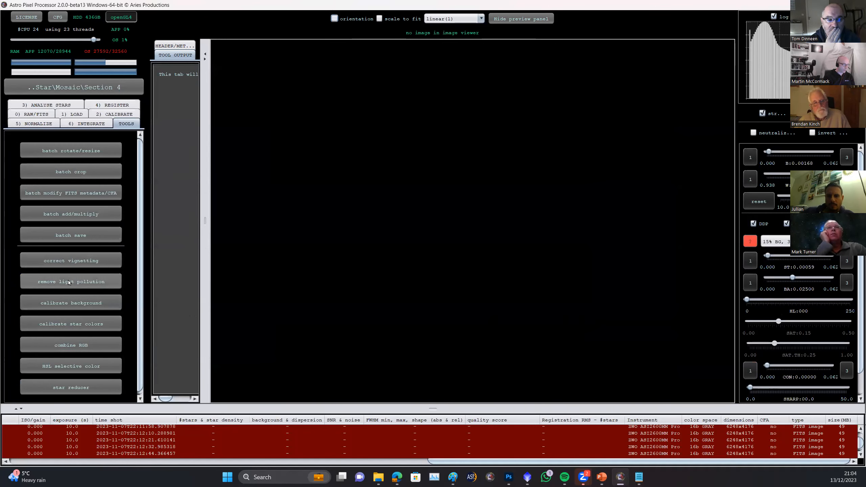
- Review the load settings and the list of loaded light and flat frames for the mosaic section
{"action": "scroll", "coordinate": [90, 241], "scroll_direction": "down", "scroll_amount": 1}
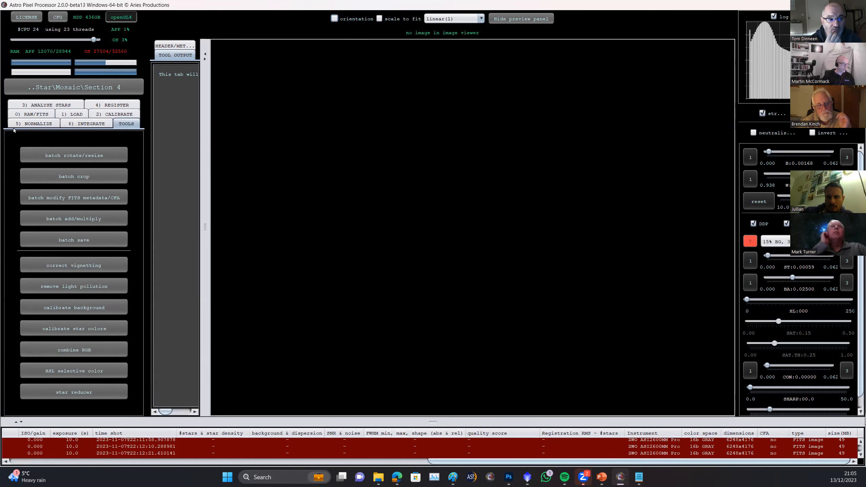
{"action": "left_click", "coordinate": [72, 114]}
{"action": "scroll", "coordinate": [85, 275], "scroll_direction": "down", "scroll_amount": 3}
{"action": "scroll", "coordinate": [85, 275], "scroll_direction": "up", "scroll_amount": 2}
{"action": "left_click_drag", "start_coordinate": [431, 426], "coordinate": [433, 283]}
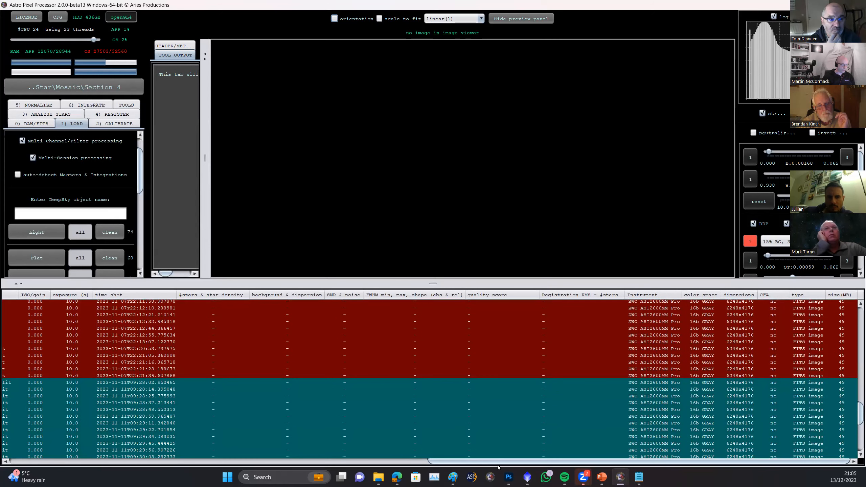
{"action": "left_click_drag", "start_coordinate": [535, 283], "coordinate": [535, 369]}
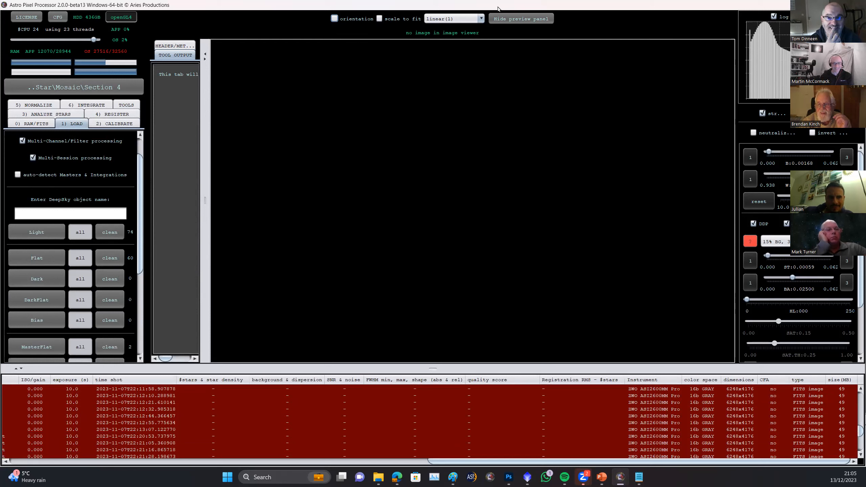
{"action": "mouse_move", "coordinate": [836, 5]}
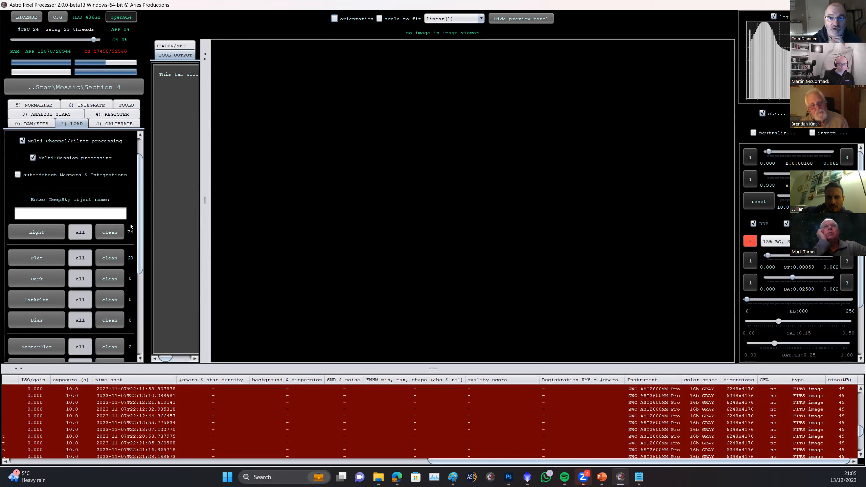
- Examine the registration settings, including the available registration modes, saved camera profiles and dynamic distortion correction
{"action": "left_click", "coordinate": [127, 116]}
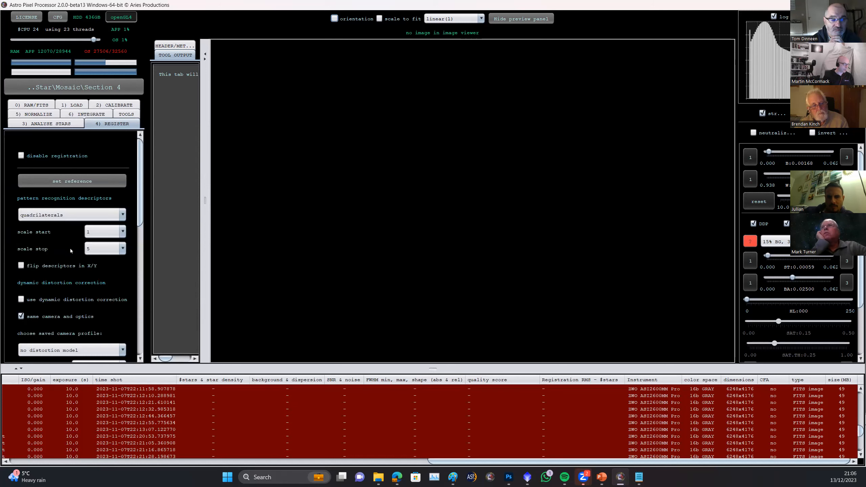
{"action": "scroll", "coordinate": [70, 249], "scroll_direction": "down", "scroll_amount": 5}
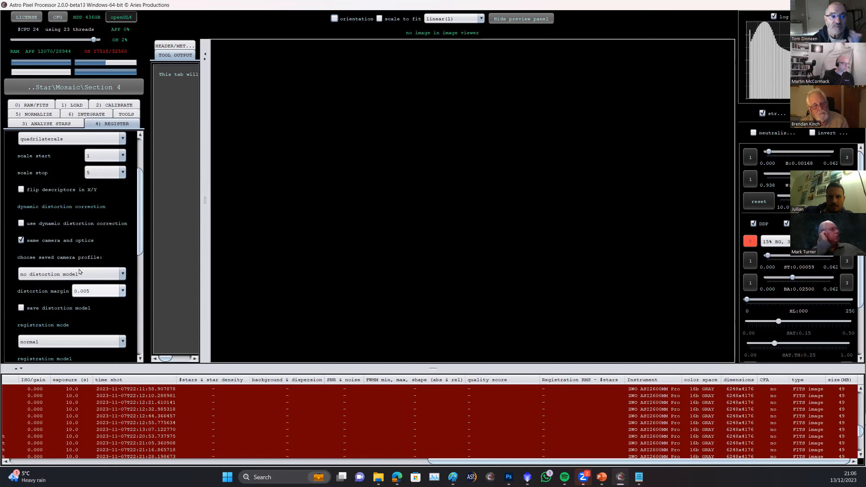
{"action": "scroll", "coordinate": [80, 272], "scroll_direction": "up", "scroll_amount": 2}
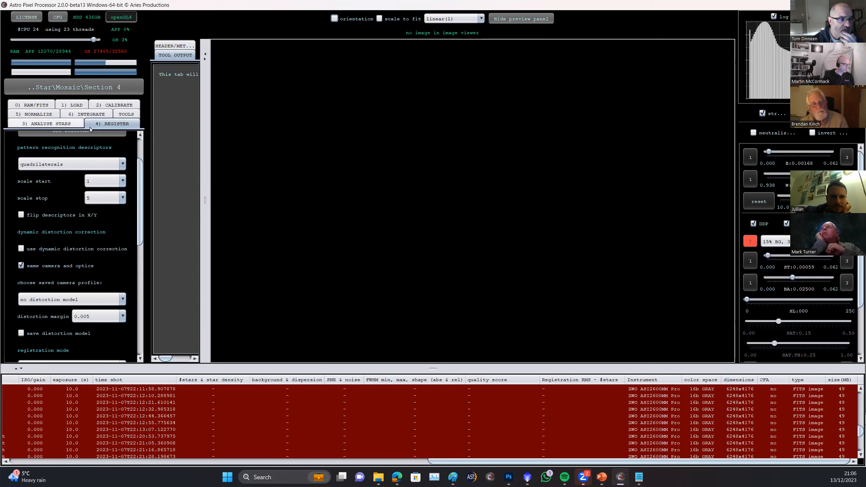
{"action": "left_click_drag", "start_coordinate": [139, 211], "coordinate": [140, 270]}
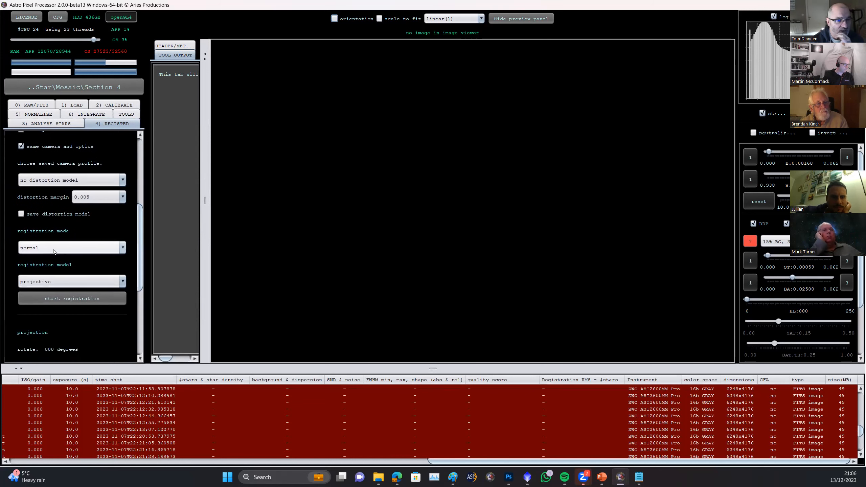
{"action": "left_click", "coordinate": [54, 251]}
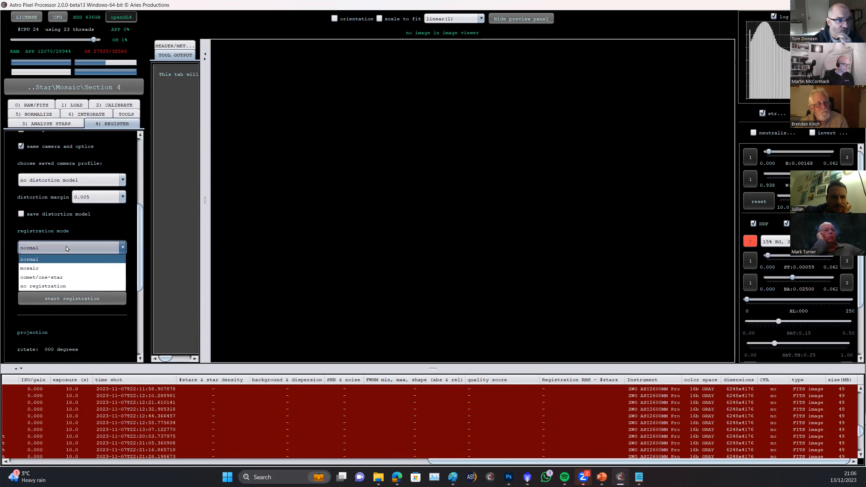
{"action": "left_click", "coordinate": [112, 218]}
{"action": "left_click", "coordinate": [101, 181]}
{"action": "scroll", "coordinate": [122, 164], "scroll_direction": "up", "scroll_amount": 2}
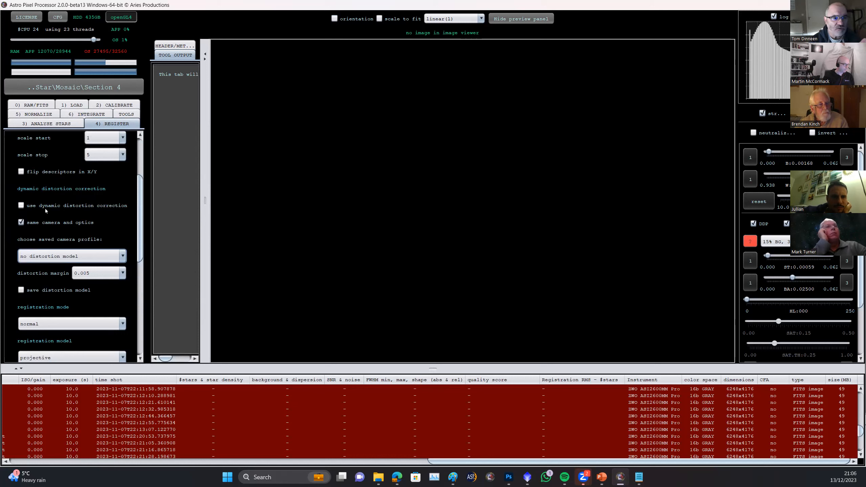
- Set the registration mode to mosaic
{"action": "mouse_move", "coordinate": [59, 208]}
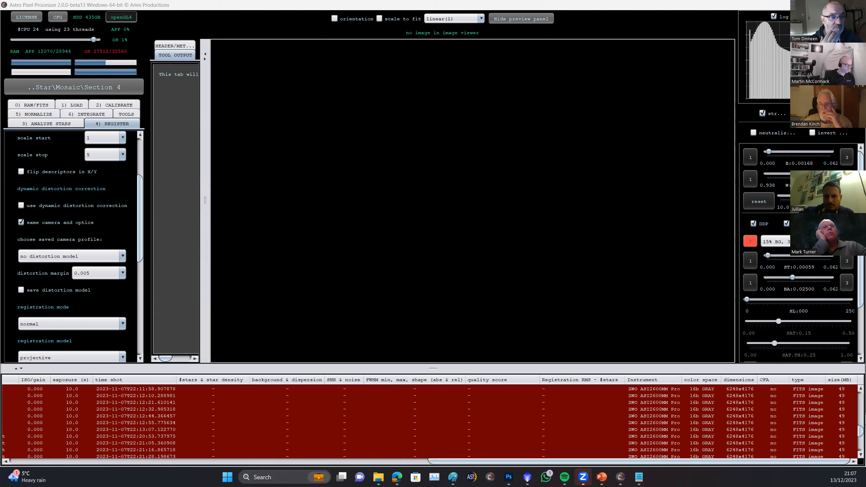
{"action": "scroll", "coordinate": [56, 224], "scroll_direction": "down", "scroll_amount": 3}
{"action": "scroll", "coordinate": [56, 223], "scroll_direction": "up", "scroll_amount": 3}
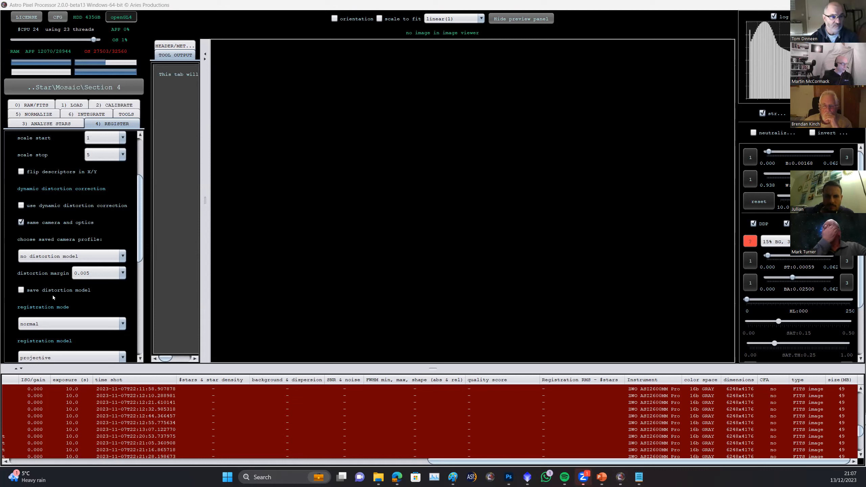
{"action": "scroll", "coordinate": [53, 295], "scroll_direction": "down", "scroll_amount": 3}
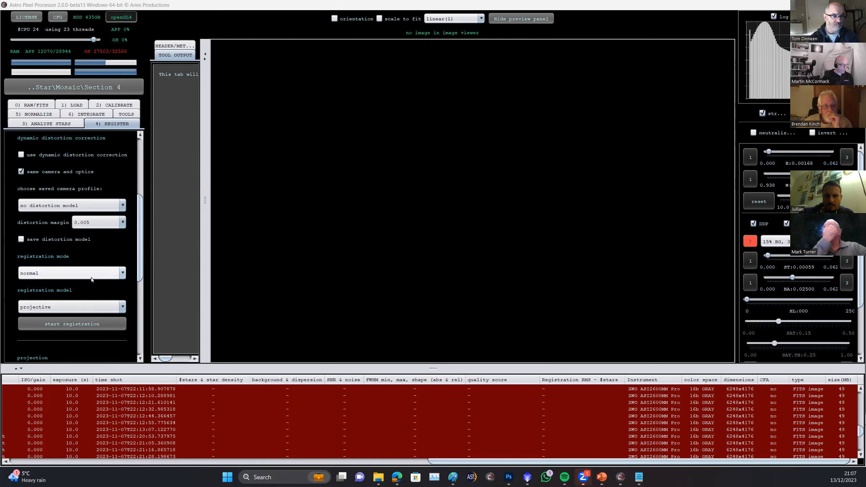
{"action": "mouse_move", "coordinate": [91, 273]}
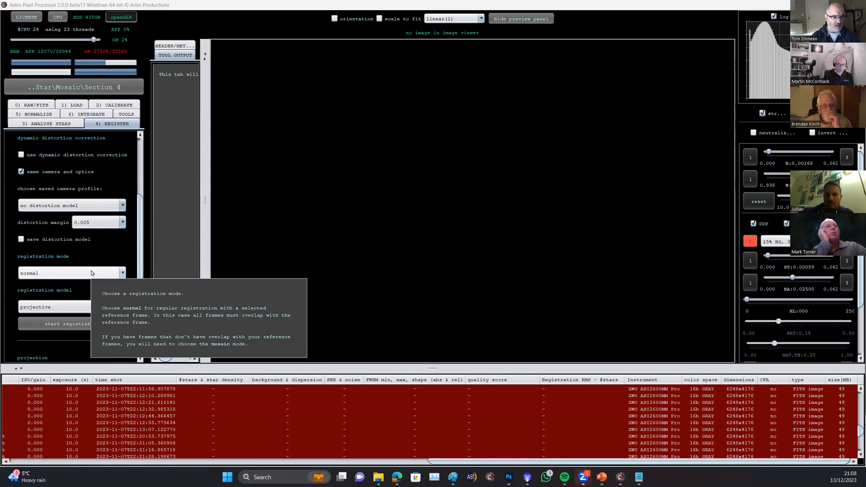
{"action": "mouse_move", "coordinate": [47, 171]}
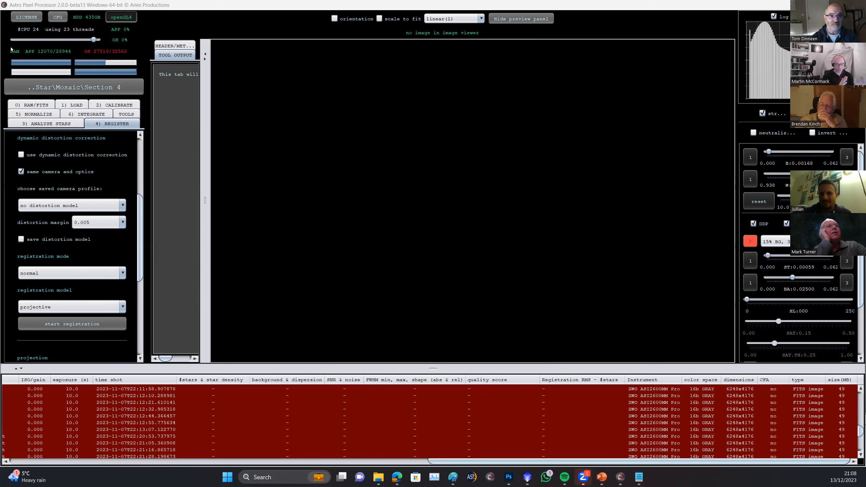
{"action": "left_click", "coordinate": [85, 275]}
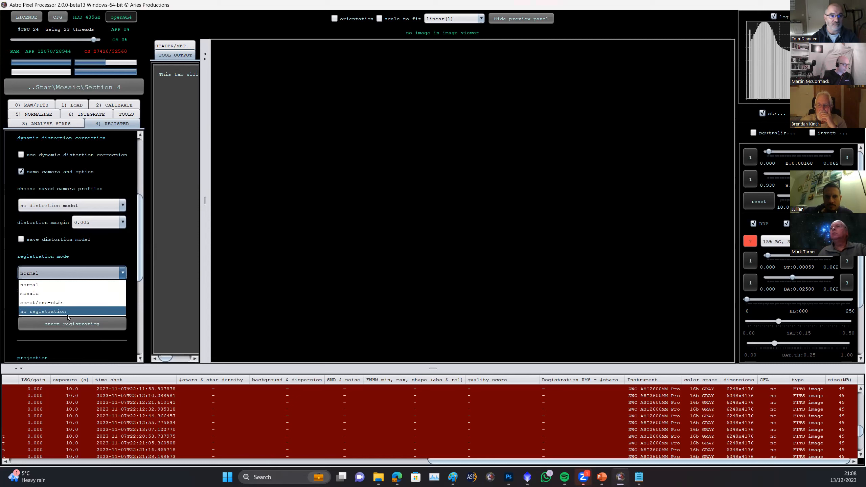
{"action": "left_click", "coordinate": [51, 293]}
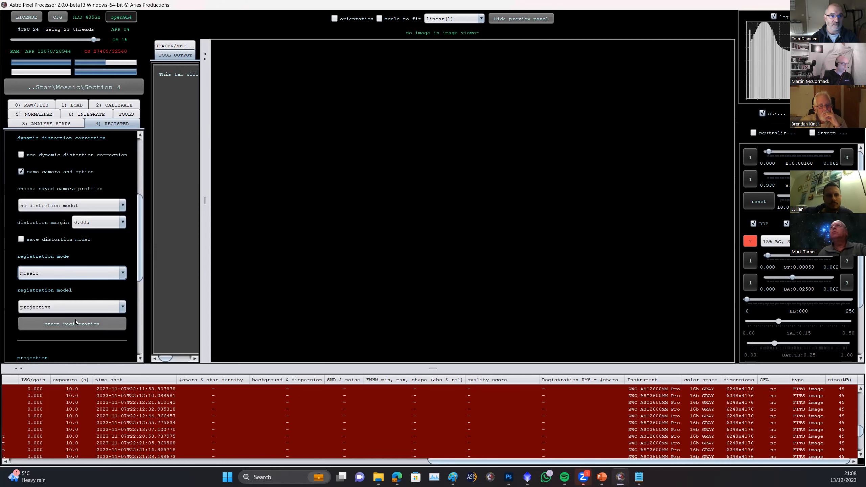
- Show the multi-band blending options in the integration settings
{"action": "scroll", "coordinate": [66, 182], "scroll_direction": "up", "scroll_amount": 1}
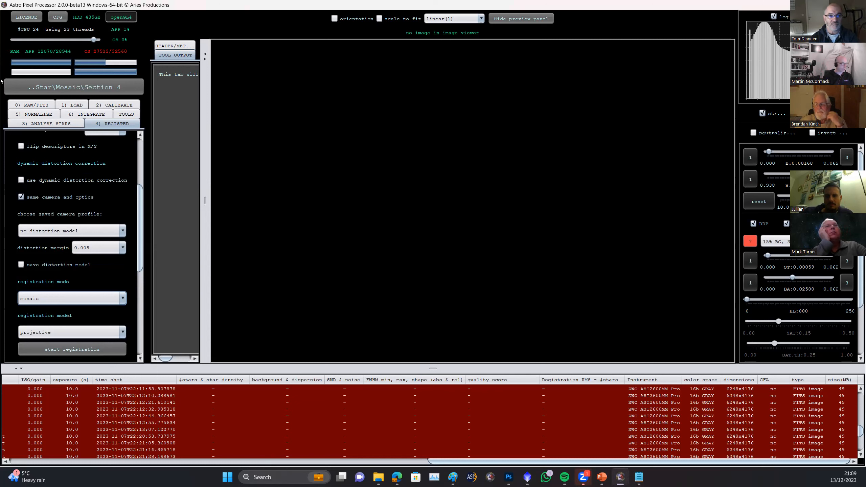
{"action": "left_click", "coordinate": [91, 115]}
{"action": "scroll", "coordinate": [76, 204], "scroll_direction": "up", "scroll_amount": 3}
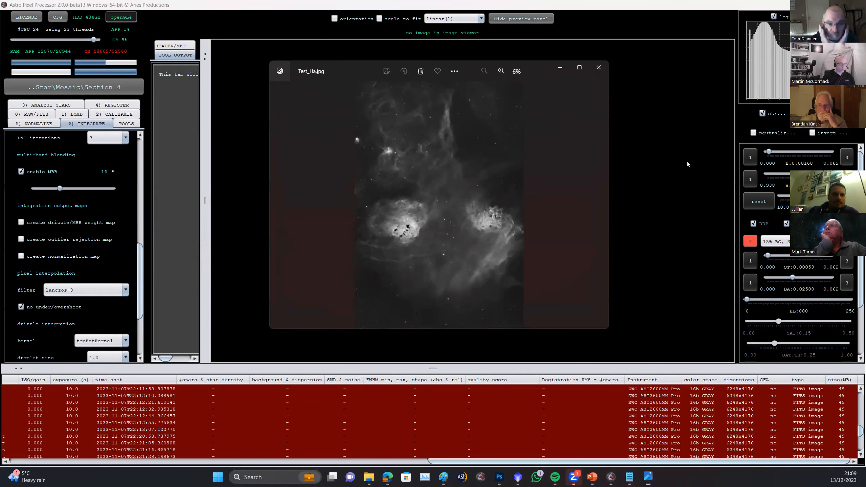
- View Test_Ha.jpg full screen, examine the nebulae across the mosaic at different magnifications, and close the image
{"action": "left_click", "coordinate": [579, 68]}
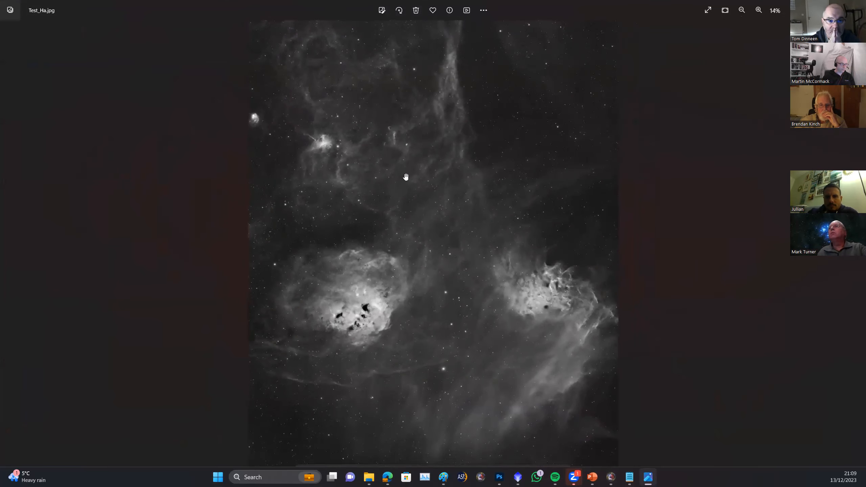
{"action": "scroll", "coordinate": [406, 177], "scroll_direction": "up", "scroll_amount": 1}
{"action": "scroll", "coordinate": [406, 180], "scroll_direction": "up", "scroll_amount": 4}
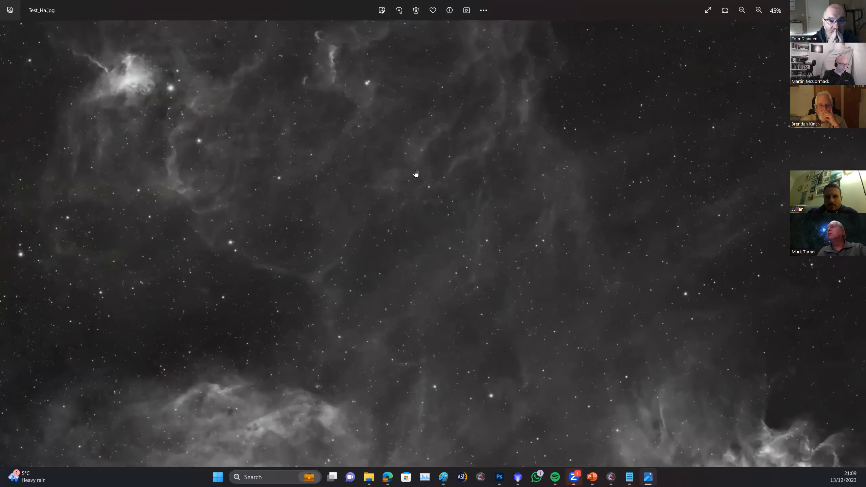
{"action": "left_click_drag", "start_coordinate": [426, 164], "coordinate": [396, 384]}
{"action": "left_click_drag", "start_coordinate": [542, 149], "coordinate": [578, 355]}
{"action": "scroll", "coordinate": [397, 348], "scroll_direction": "down", "scroll_amount": 4}
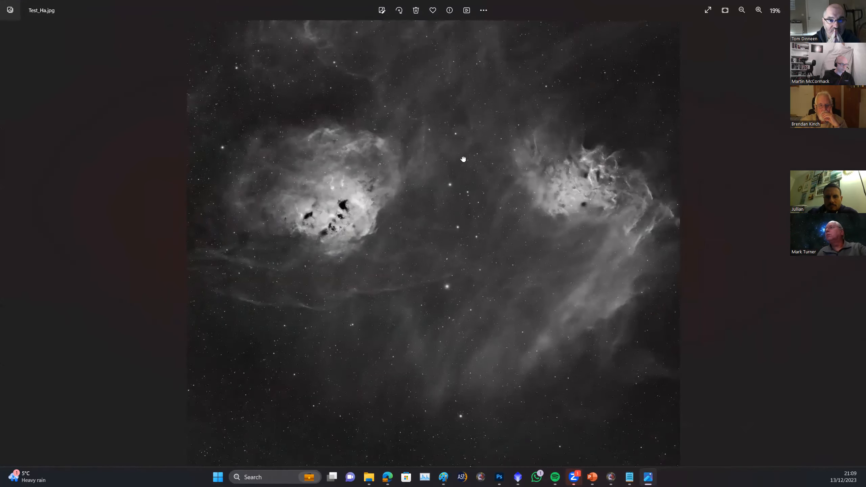
{"action": "left_click_drag", "start_coordinate": [545, 139], "coordinate": [528, 342]}
{"action": "left_click_drag", "start_coordinate": [459, 102], "coordinate": [459, 189]}
{"action": "scroll", "coordinate": [453, 194], "scroll_direction": "down", "scroll_amount": 2}
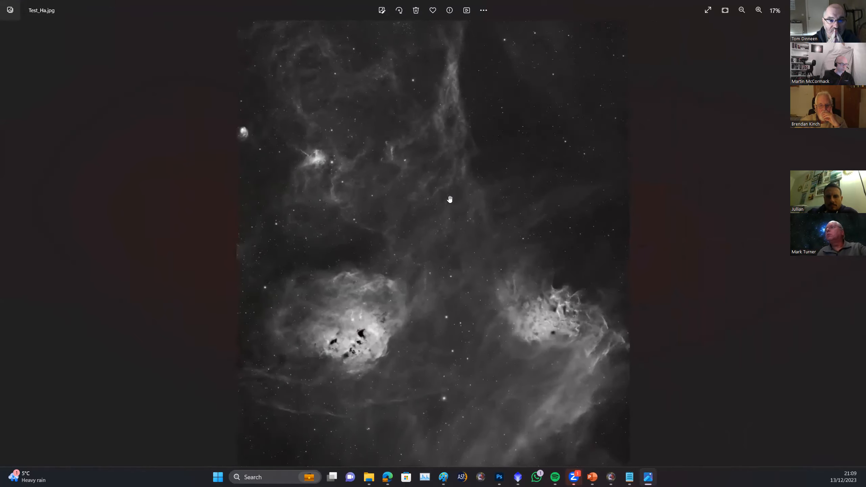
{"action": "scroll", "coordinate": [450, 199], "scroll_direction": "up", "scroll_amount": 2}
{"action": "scroll", "coordinate": [450, 201], "scroll_direction": "down", "scroll_amount": 2}
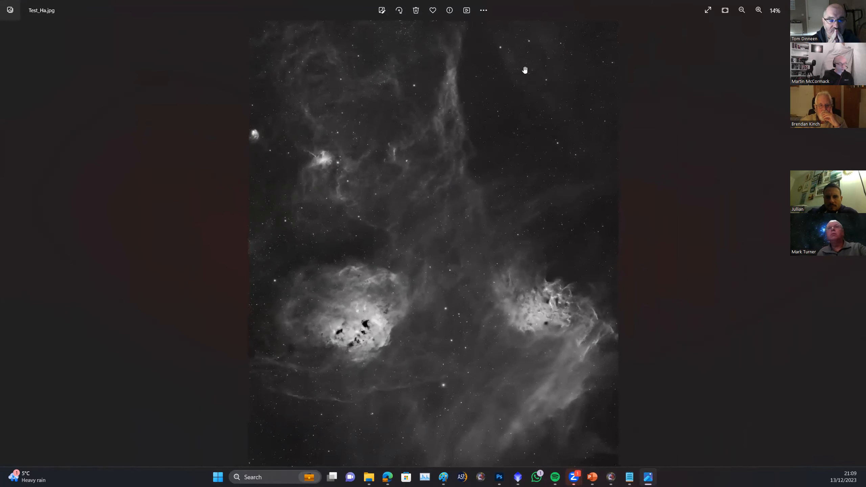
{"action": "scroll", "coordinate": [523, 127], "scroll_direction": "down", "scroll_amount": 1}
{"action": "scroll", "coordinate": [338, 368], "scroll_direction": "up", "scroll_amount": 2}
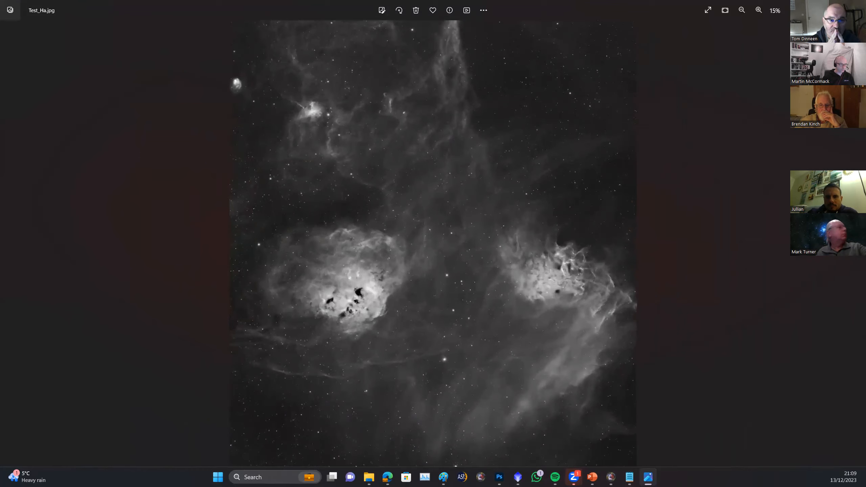
{"action": "key", "text": "alt+F4"}
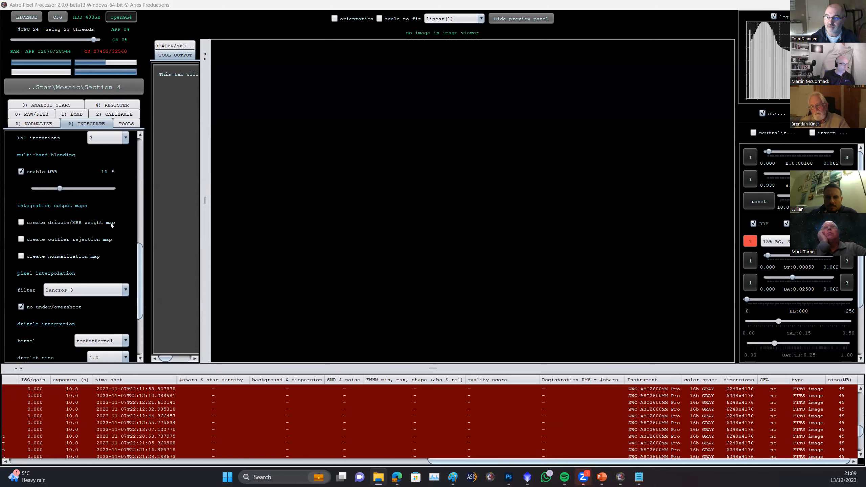
- Review the local normalization correction, composition and outlier rejection settings for the integration
{"action": "scroll", "coordinate": [111, 224], "scroll_direction": "up", "scroll_amount": 3}
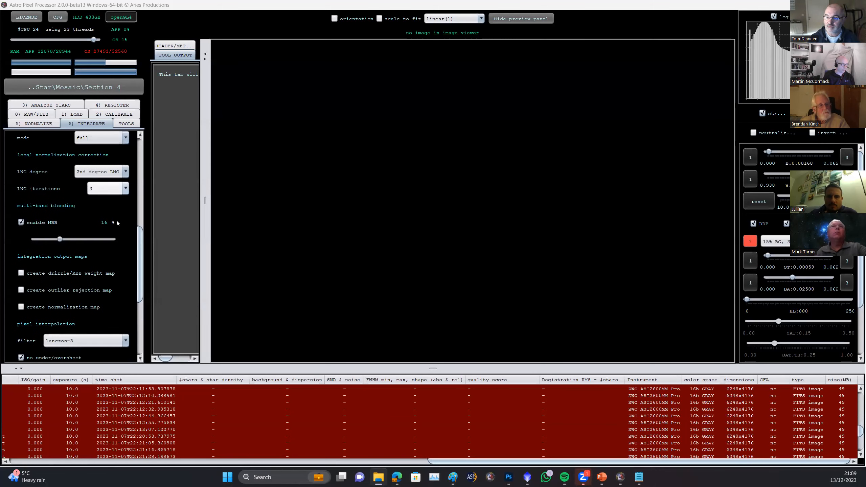
{"action": "scroll", "coordinate": [117, 222], "scroll_direction": "up", "scroll_amount": 7}
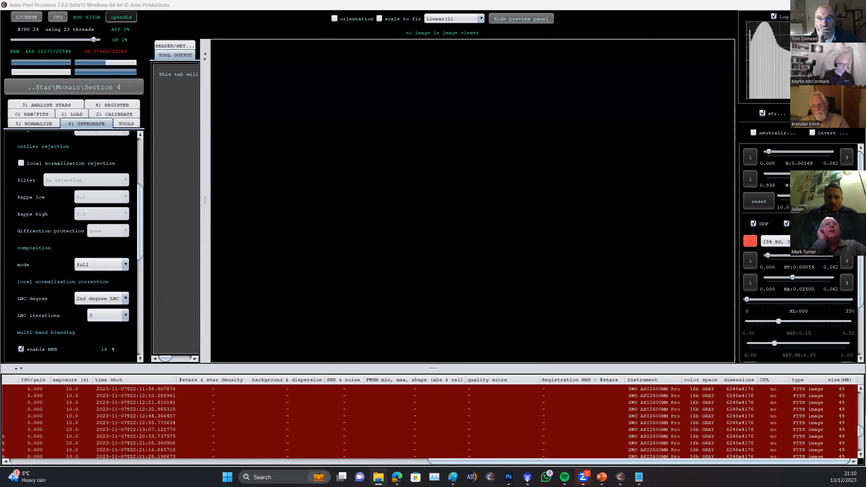
{"action": "mouse_move", "coordinate": [836, 5]}
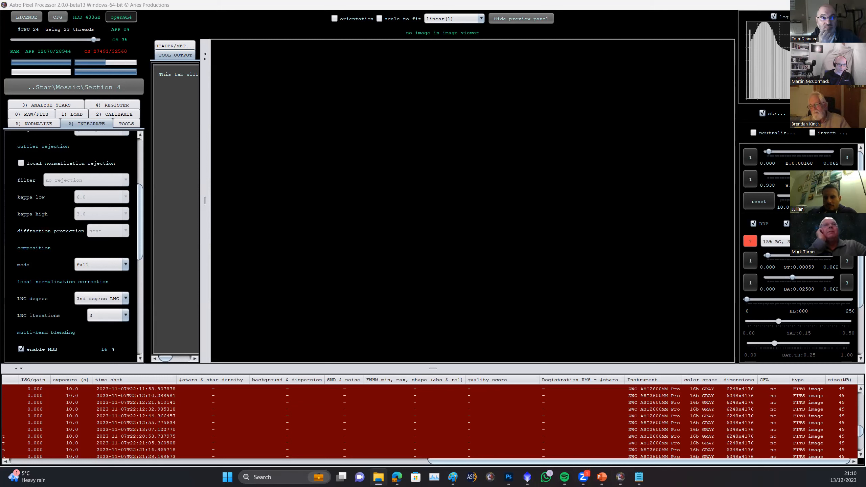
- Open the colour Milky Way panorama, inspect its Starless version at different magnifications, and close the Starless image
{"action": "key", "text": "alt+Tab"}
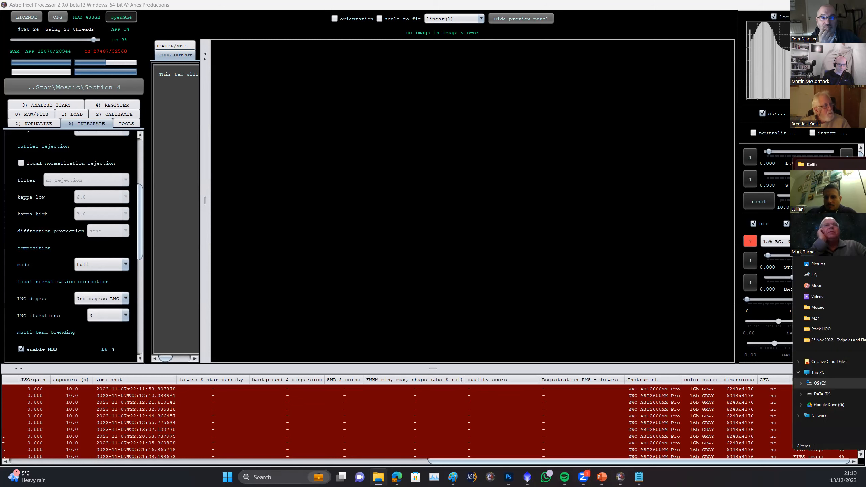
{"action": "key", "text": "Return"}
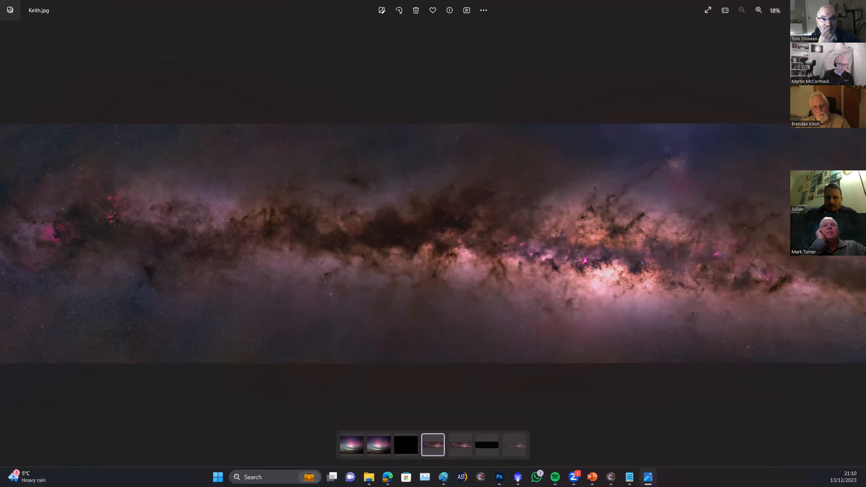
{"action": "key", "text": "alt+Tab"}
{"action": "key", "text": "Return"}
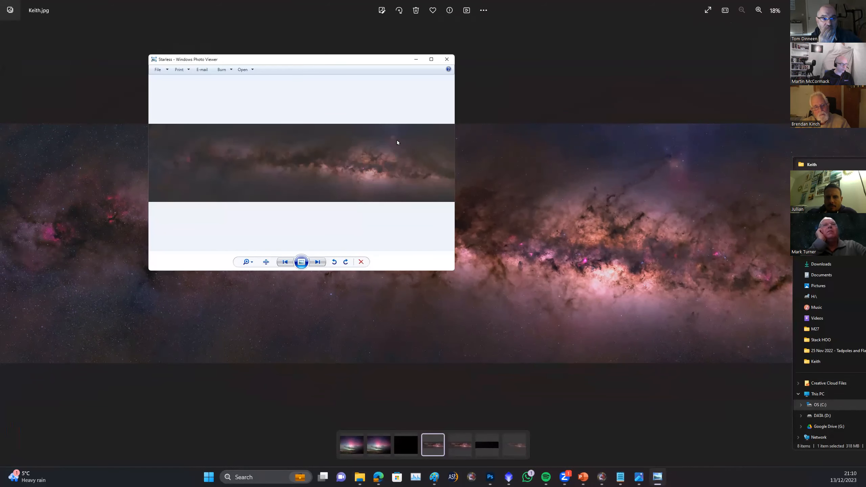
{"action": "left_click", "coordinate": [431, 59]}
{"action": "scroll", "coordinate": [769, 87], "scroll_direction": "up", "scroll_amount": 2}
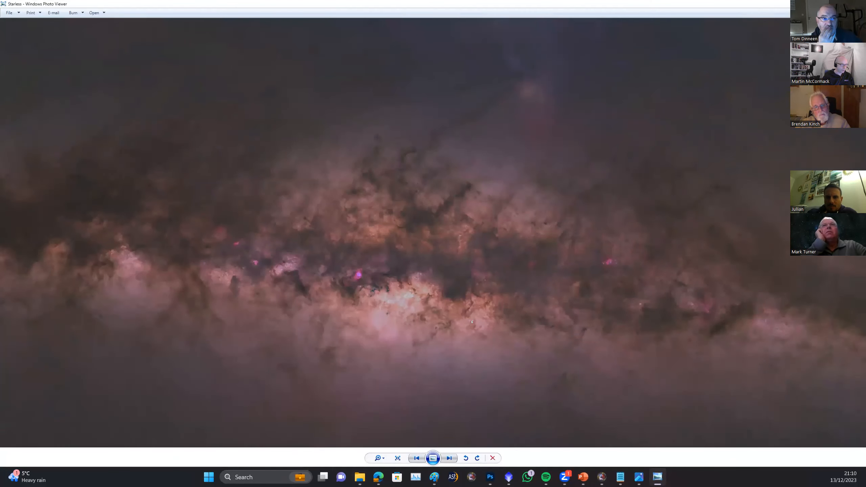
{"action": "scroll", "coordinate": [769, 87], "scroll_direction": "down", "scroll_amount": 2}
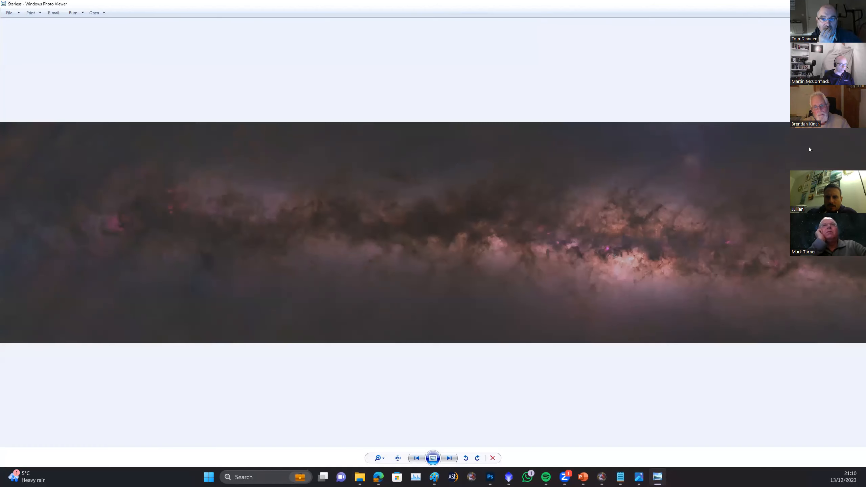
{"action": "left_click", "coordinate": [858, 4]}
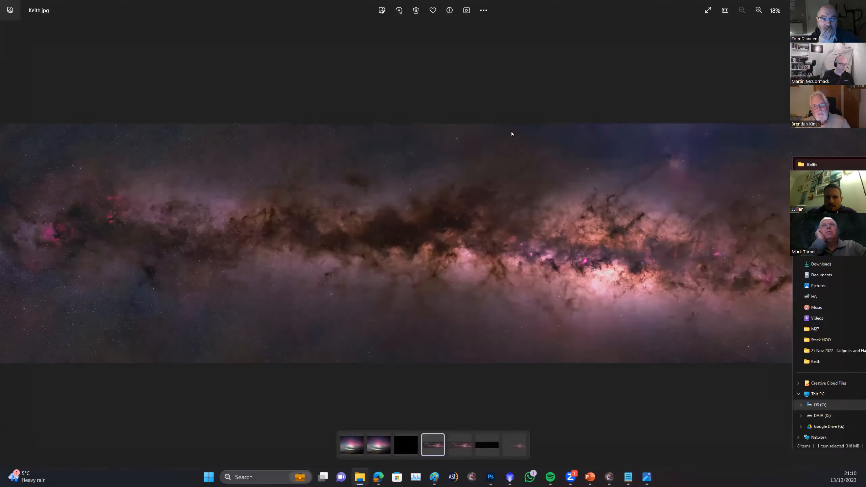
- Take a last look at the Milky Way panorama, and close the image viewer and the file browser window
{"action": "scroll", "coordinate": [566, 278], "scroll_direction": "up", "scroll_amount": 1}
{"action": "scroll", "coordinate": [571, 289], "scroll_direction": "down", "scroll_amount": 1}
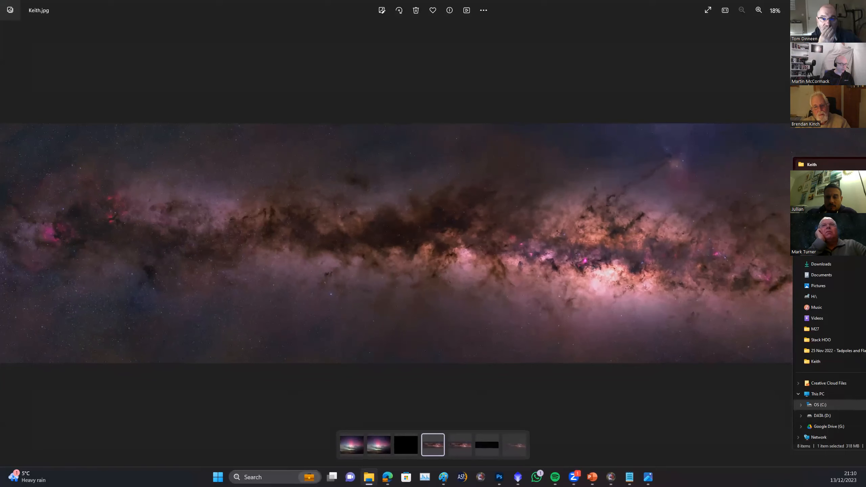
{"action": "left_click", "coordinate": [858, 4]}
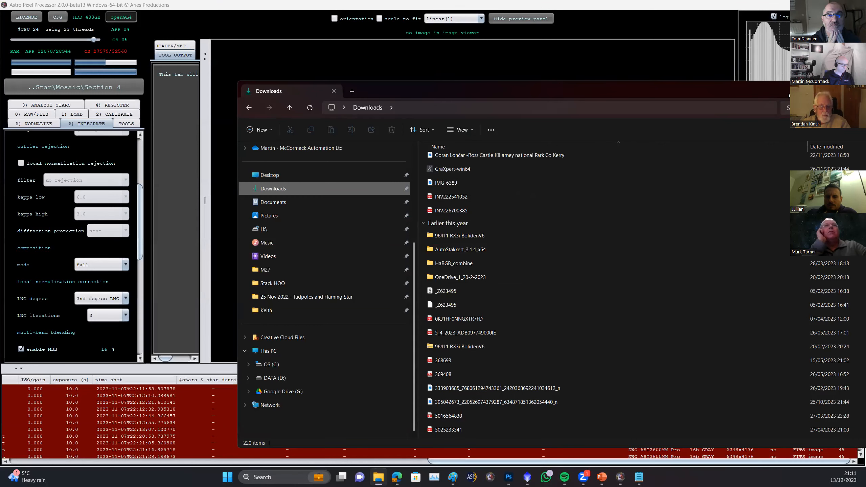
{"action": "left_click", "coordinate": [857, 90]}
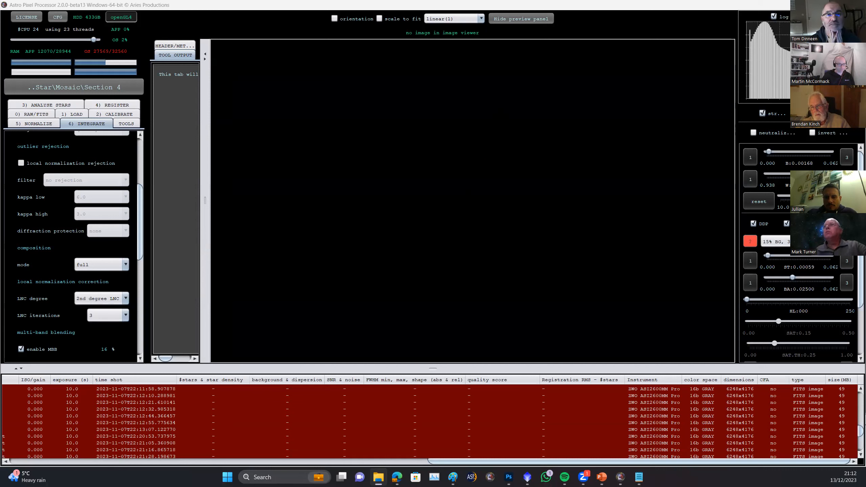
- Close Astro Pixel Processor and confirm closing it
{"action": "mouse_move", "coordinate": [865, 214]}
{"action": "left_mouse_down"}
{"action": "mouse_move", "coordinate": [829, 214]}
{"action": "mouse_move", "coordinate": [865, 214]}
{"action": "left_mouse_up"}
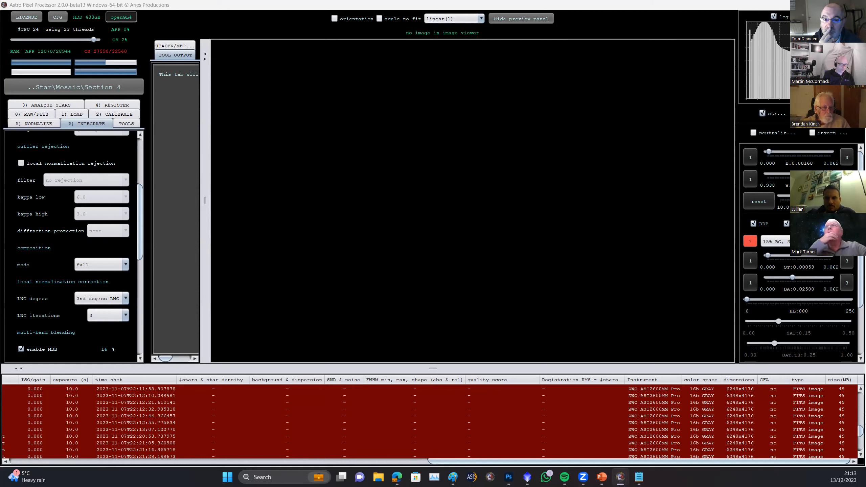
{"action": "key", "text": "alt+F4"}
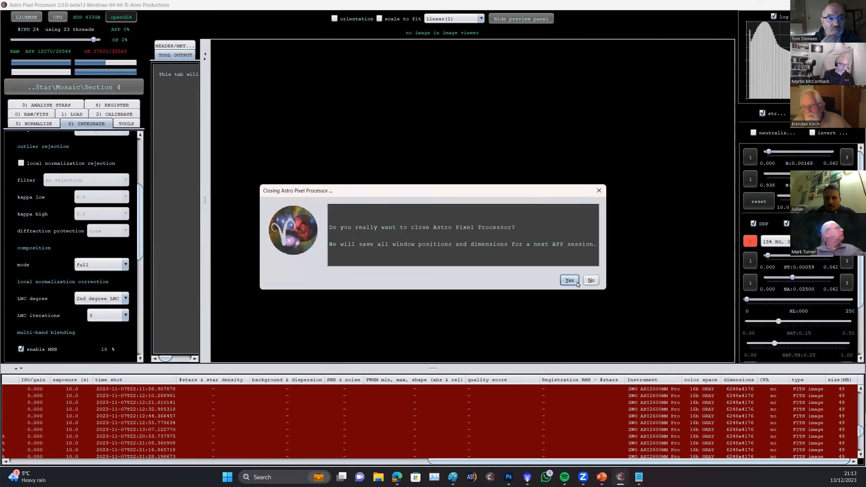
{"action": "left_click", "coordinate": [576, 283]}
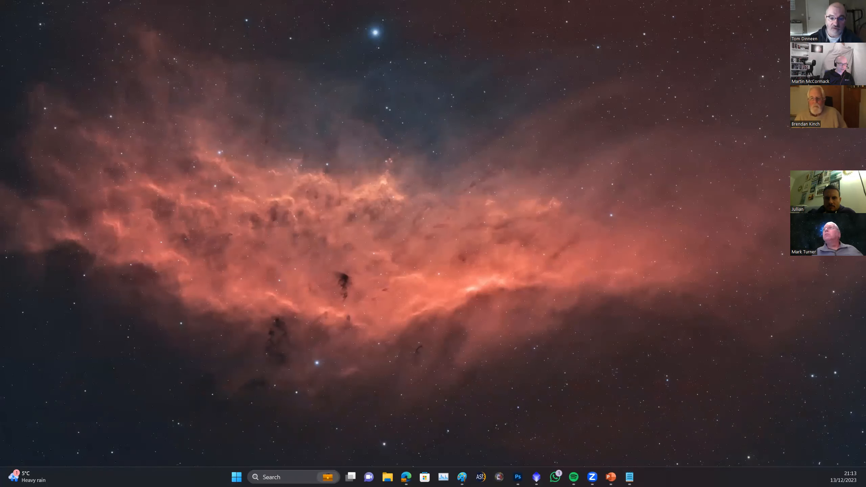
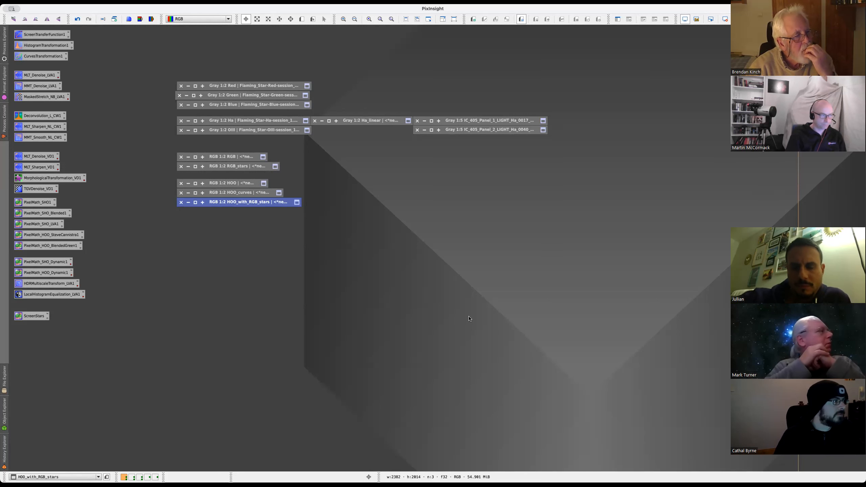
- In PixInsight, open the HOO_with_RGB_stars image to view the finished composite, and collapse it again
{"action": "left_click_drag", "start_coordinate": [242, 95], "coordinate": [243, 95]}
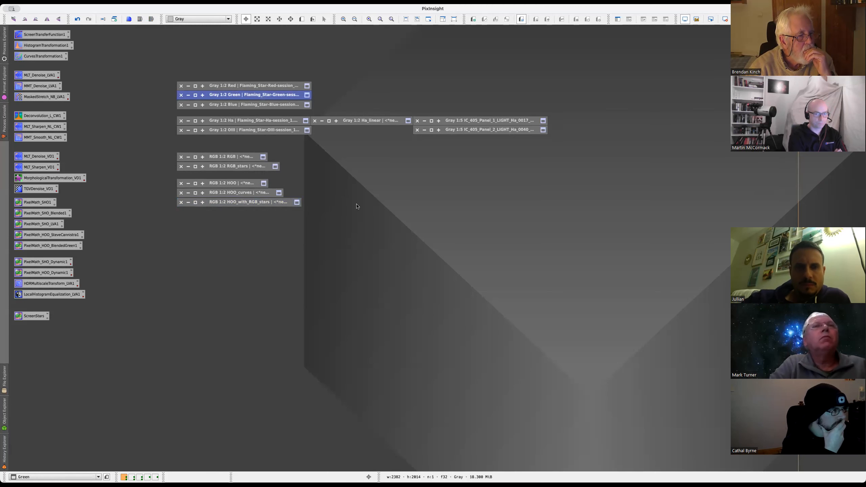
{"action": "double_click", "coordinate": [233, 204]}
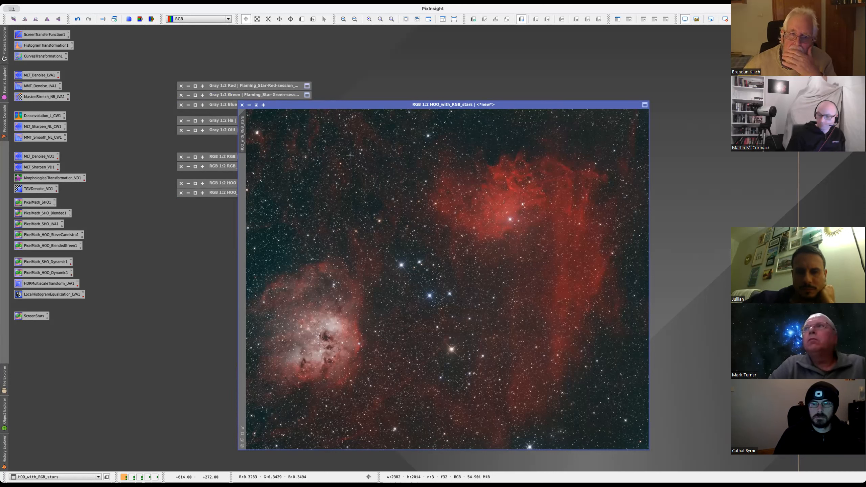
{"action": "left_click", "coordinate": [257, 105]}
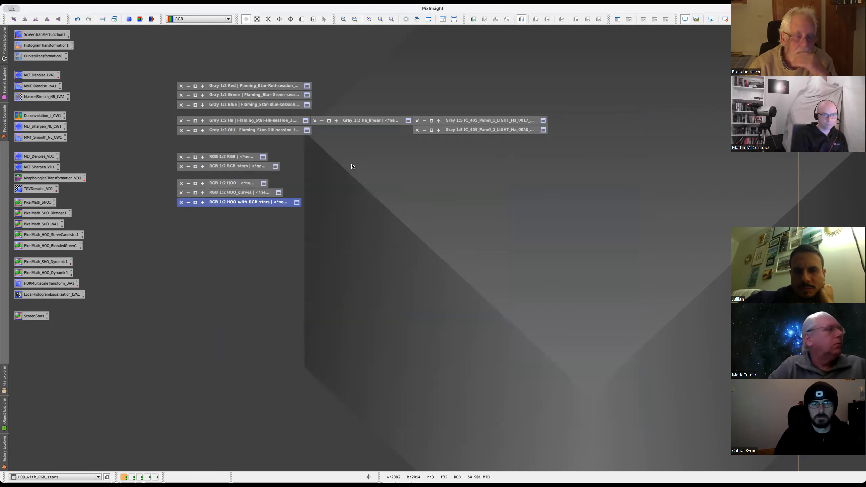
- Open the Red channel image, view it with its screen stretch switched off, and collapse it
{"action": "double_click", "coordinate": [262, 86]}
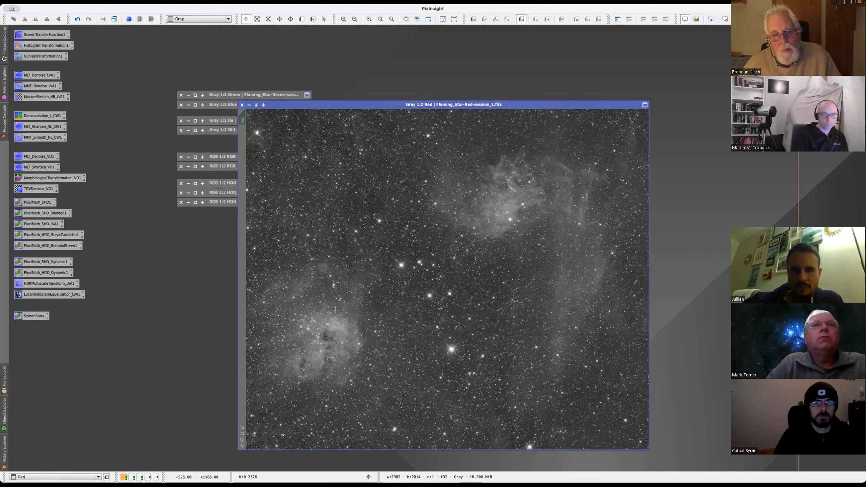
{"action": "left_click", "coordinate": [724, 19]}
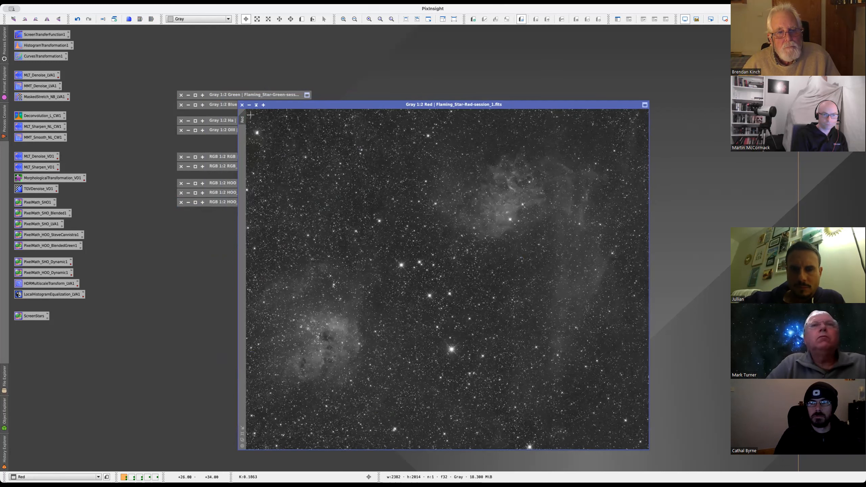
{"action": "left_click", "coordinate": [249, 105]}
- Open the Ha_linear image, apply an automatic screen stretch to reveal its nebulae, and collapse it
{"action": "left_click", "coordinate": [379, 121]}
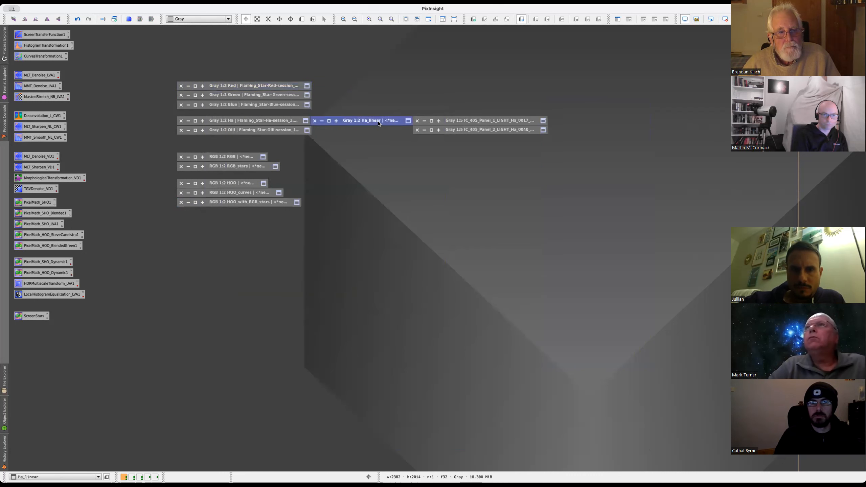
{"action": "double_click", "coordinate": [378, 121]}
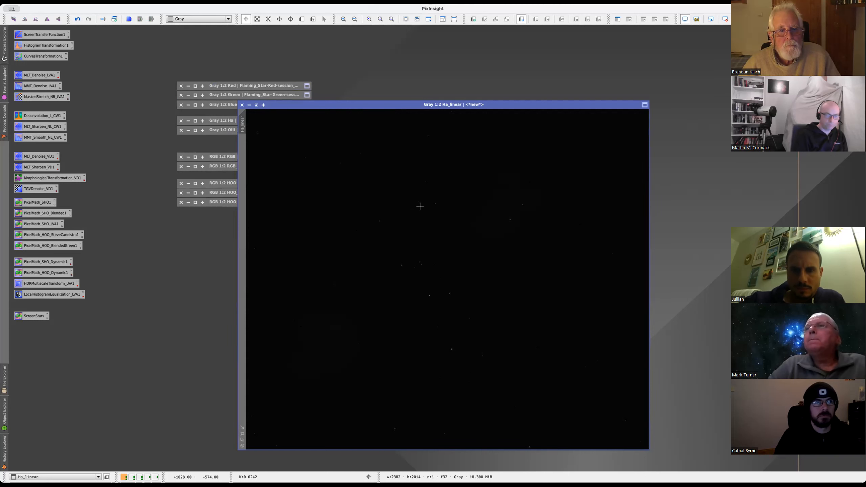
{"action": "key", "text": "ctrl+a"}
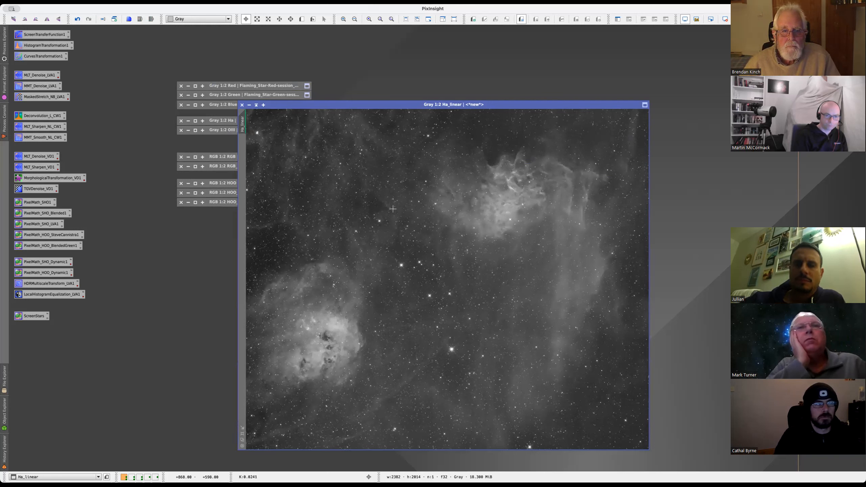
{"action": "left_click", "coordinate": [256, 105]}
- Compare the Red, Green and Blue channel images, view the Ha image, and collapse them all
{"action": "double_click", "coordinate": [252, 88]}
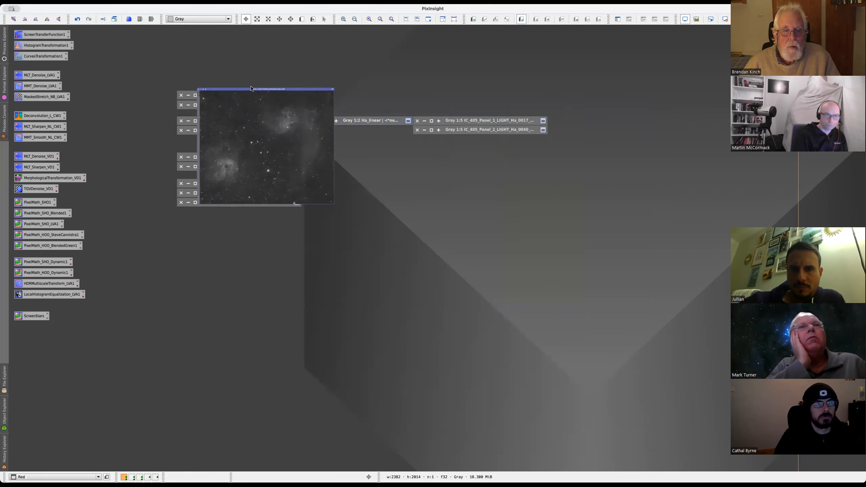
{"action": "double_click", "coordinate": [224, 107]}
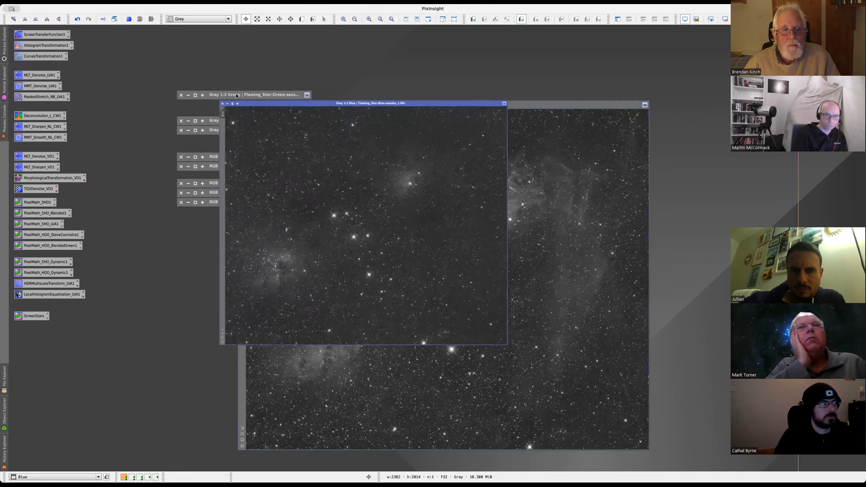
{"action": "double_click", "coordinate": [236, 95]}
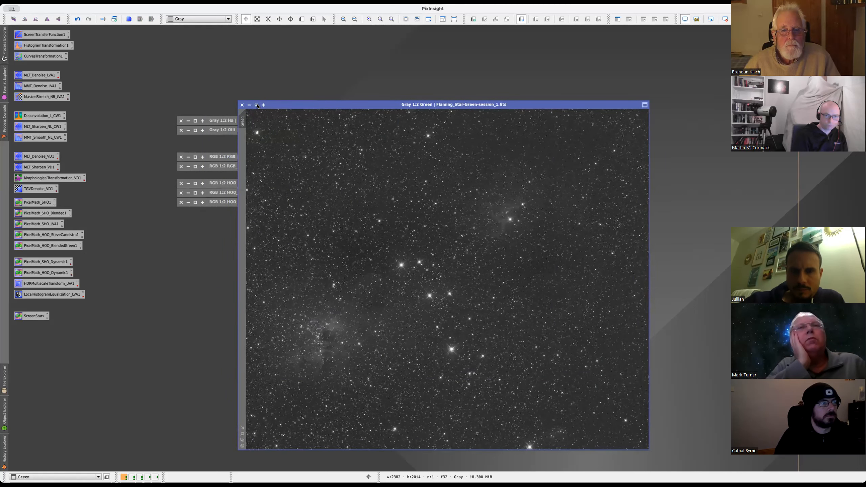
{"action": "left_click", "coordinate": [256, 105]}
{"action": "left_click", "coordinate": [256, 105]}
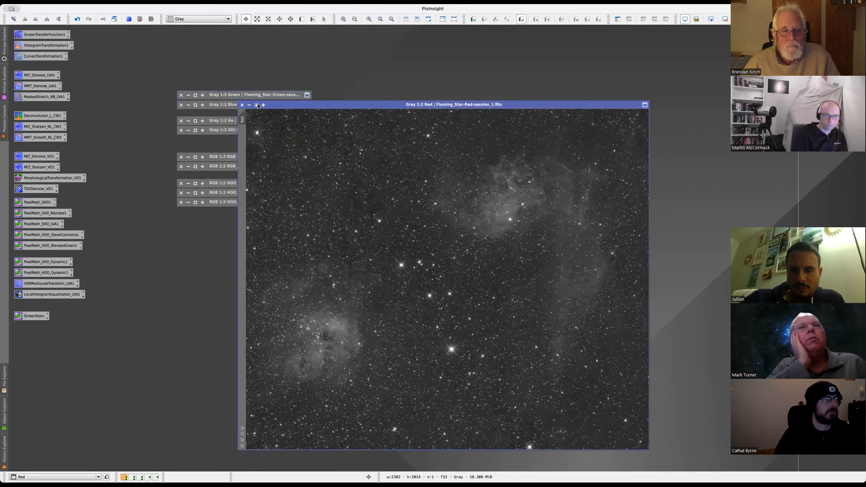
{"action": "double_click", "coordinate": [326, 105]}
{"action": "double_click", "coordinate": [241, 122]}
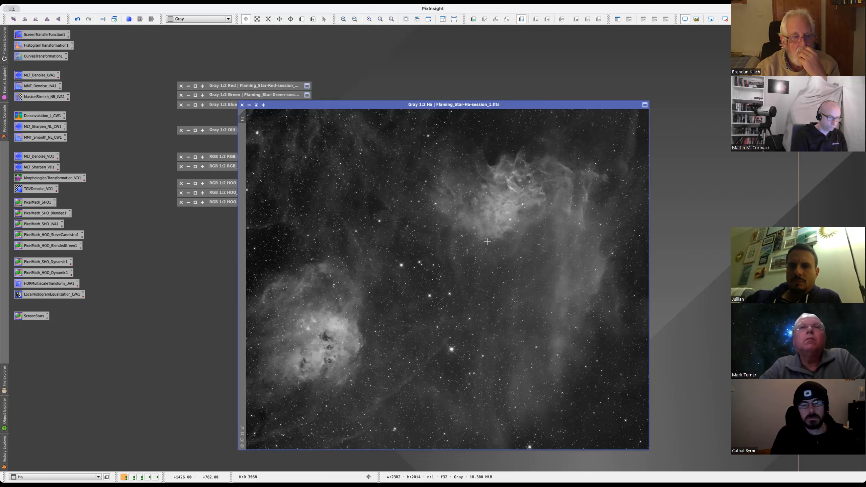
{"action": "left_click", "coordinate": [256, 106]}
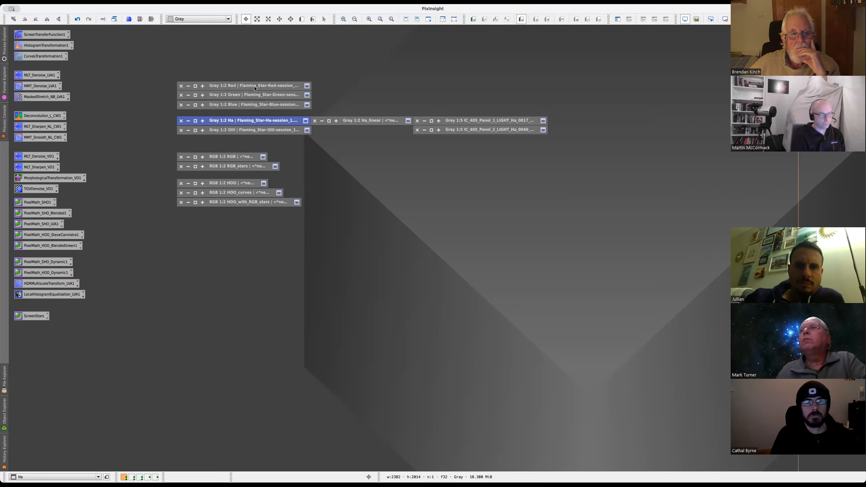
- Open the combined RGB image and shift its window clear of the collapsed channel images
{"action": "double_click", "coordinate": [234, 157]}
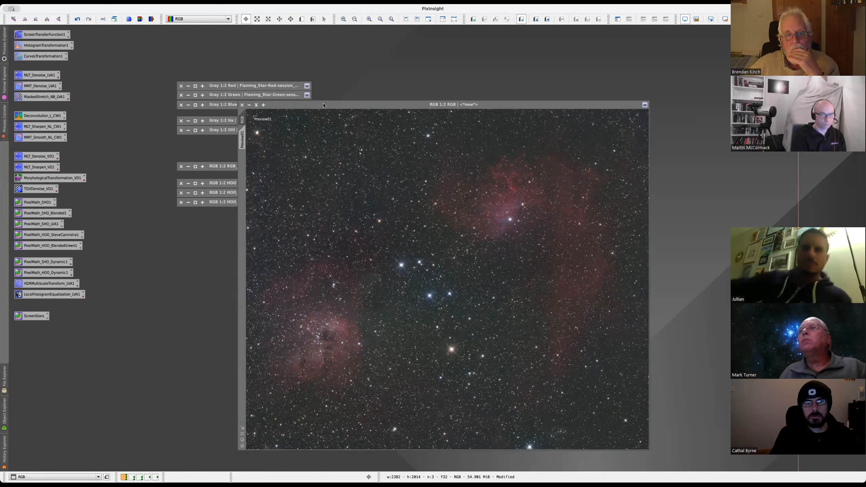
{"action": "left_click", "coordinate": [431, 106]}
{"action": "left_click_drag", "start_coordinate": [432, 106], "coordinate": [450, 106]}
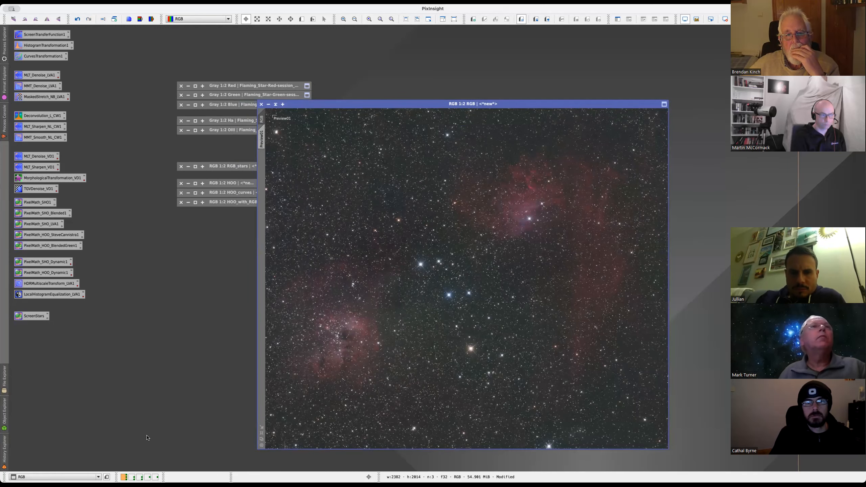
{"action": "left_click", "coordinate": [142, 477]}
{"action": "left_click", "coordinate": [147, 477]}
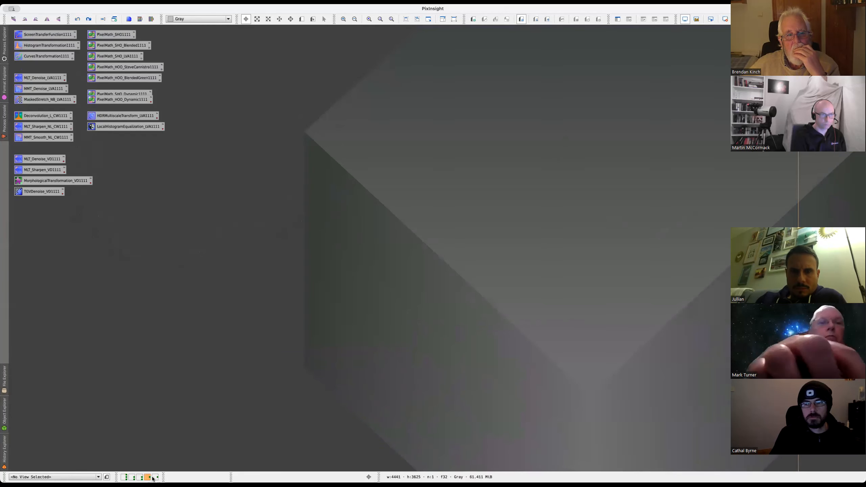
{"action": "left_click", "coordinate": [124, 478]}
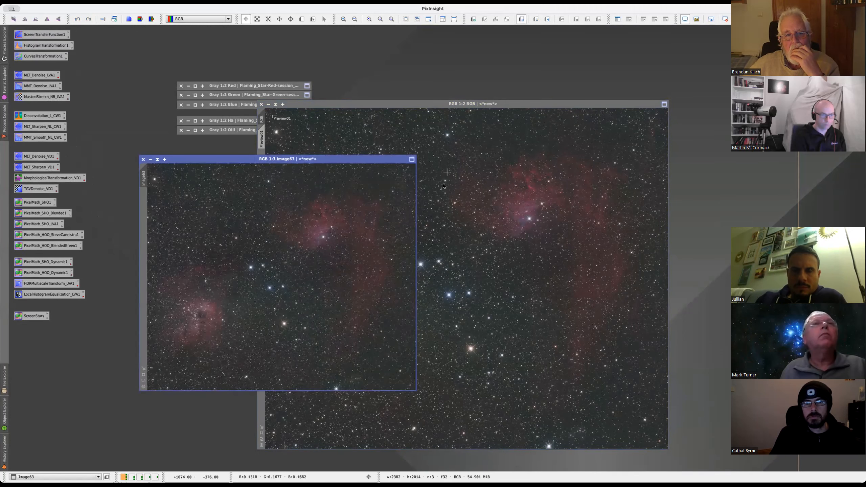
- Place Image63 over the existing RGB image to compare the two, and close Image63
{"action": "left_click_drag", "start_coordinate": [326, 163], "coordinate": [357, 179]}
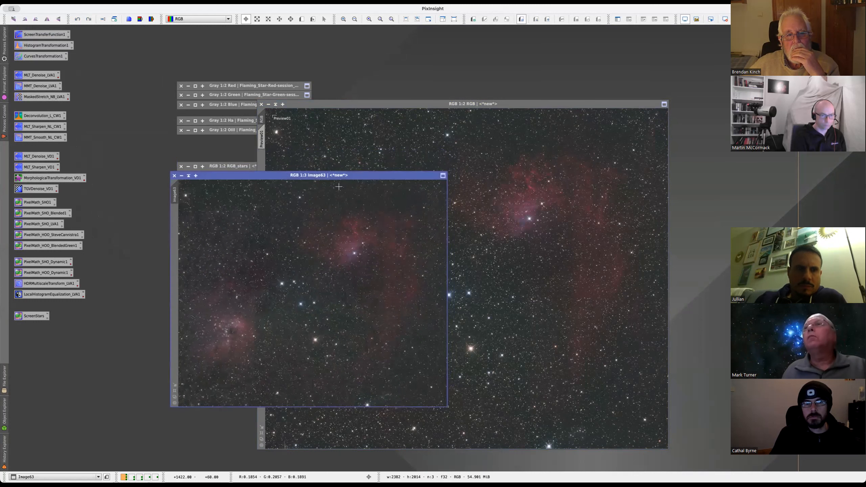
{"action": "left_click_drag", "start_coordinate": [278, 175], "coordinate": [455, 147]}
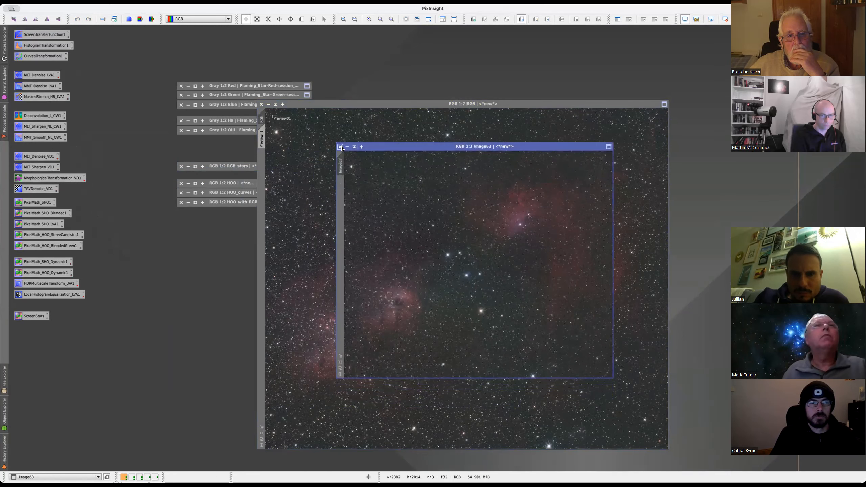
{"action": "left_click", "coordinate": [458, 125]}
- Reposition the RGB image window higher in the workspace to examine the nebulae, and collapse it
{"action": "left_click_drag", "start_coordinate": [432, 103], "coordinate": [409, 85]}
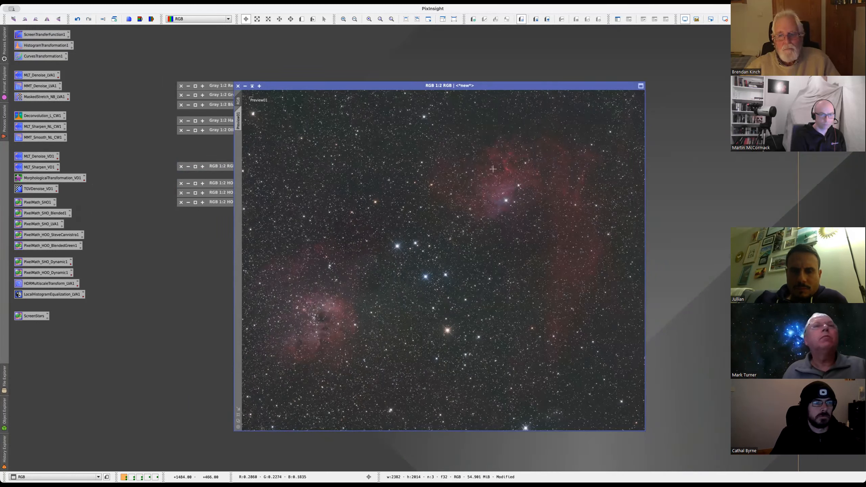
{"action": "left_click_drag", "start_coordinate": [399, 85], "coordinate": [395, 71]}
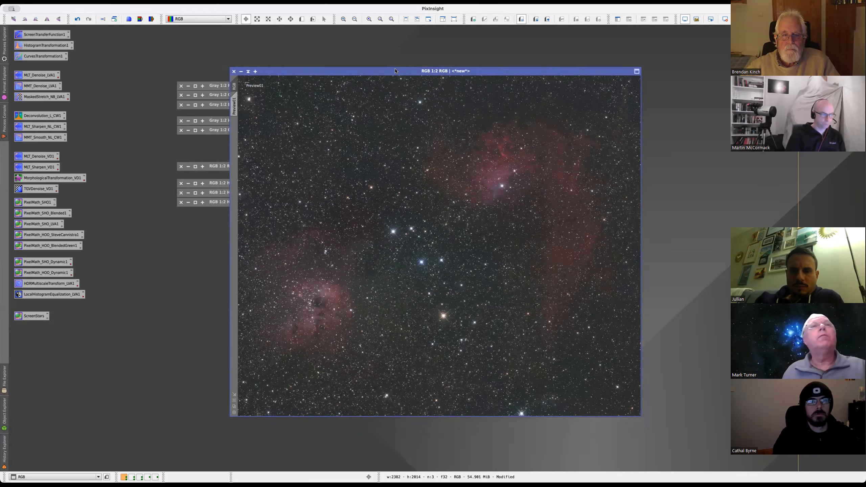
{"action": "left_click_drag", "start_coordinate": [396, 71], "coordinate": [415, 69]}
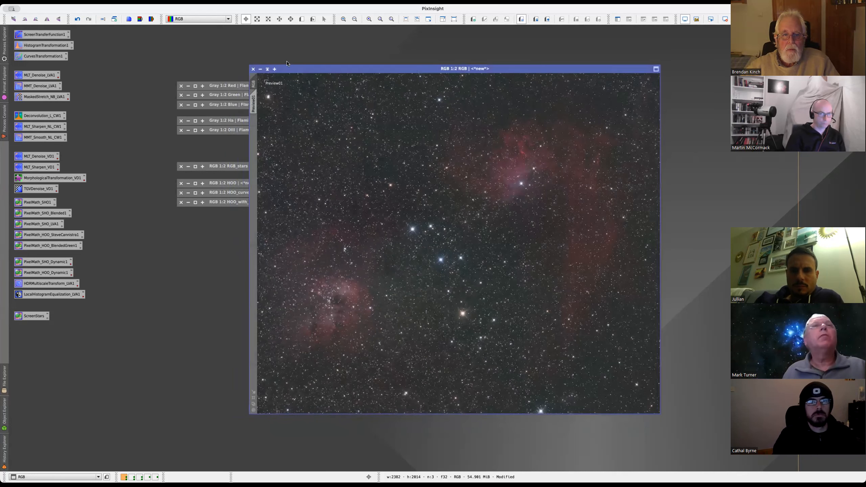
{"action": "left_click", "coordinate": [267, 69]}
- Open the RGB_stars image, offset its window, and reopen the RGB image in front of it
{"action": "double_click", "coordinate": [247, 166]}
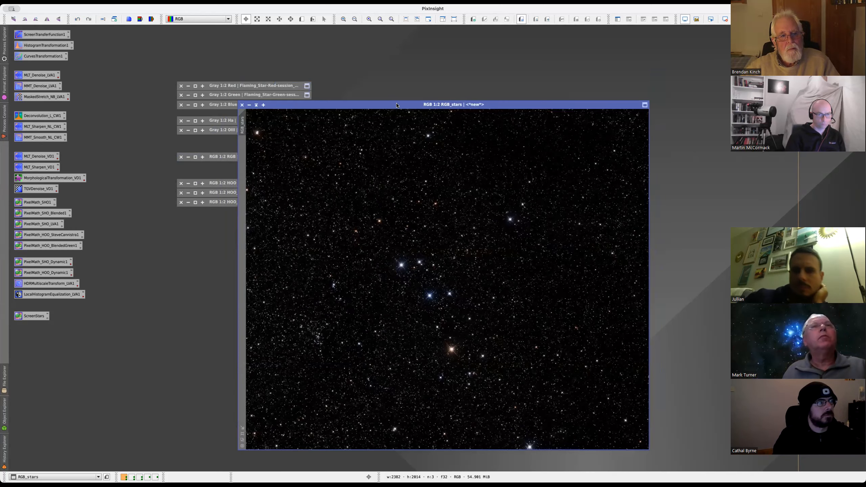
{"action": "left_click_drag", "start_coordinate": [386, 106], "coordinate": [417, 96]}
{"action": "double_click", "coordinate": [264, 159]}
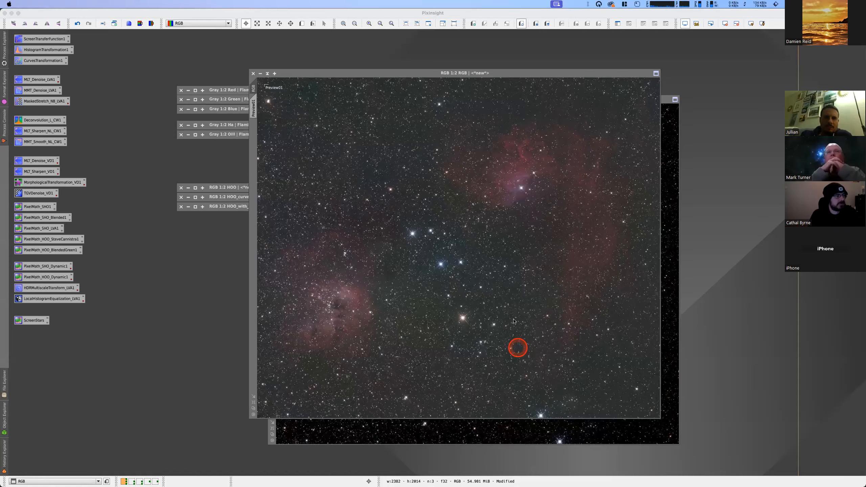
- Open StarXTerminator over the RGB image, show its Generate Star Image and Unscreen Stars options, and close it
{"action": "left_click", "coordinate": [171, 280]}
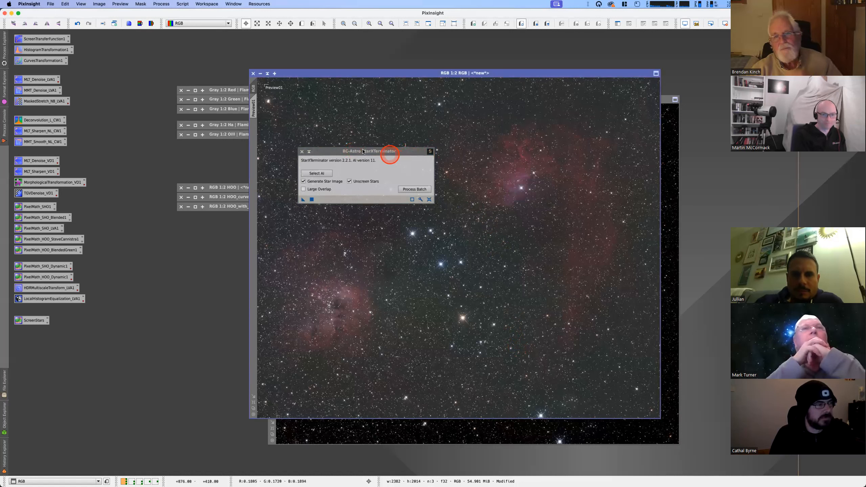
{"action": "left_click_drag", "start_coordinate": [364, 151], "coordinate": [417, 136]}
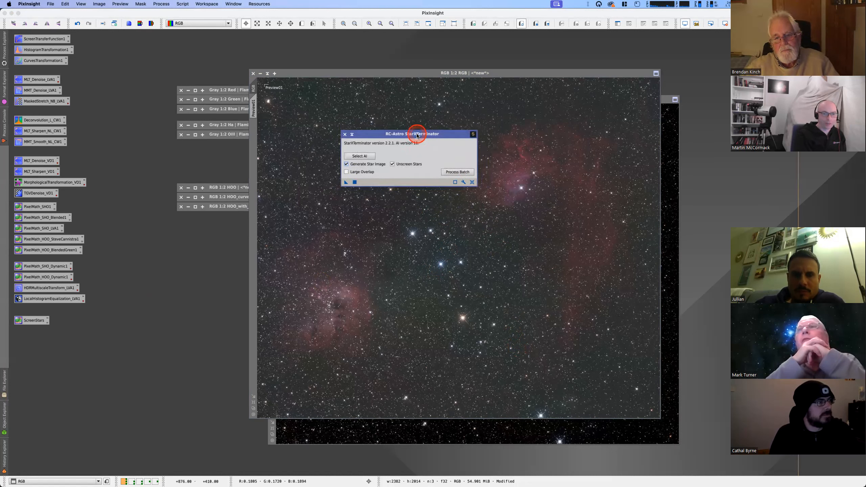
{"action": "left_click", "coordinate": [344, 134]}
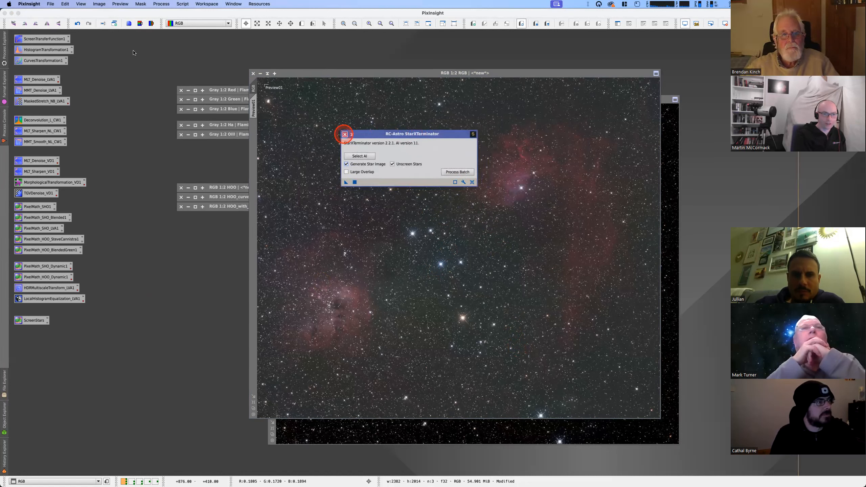
- Collapse the RGB image and the RGB_stars image to clear the workspace
{"action": "left_click", "coordinate": [266, 74]}
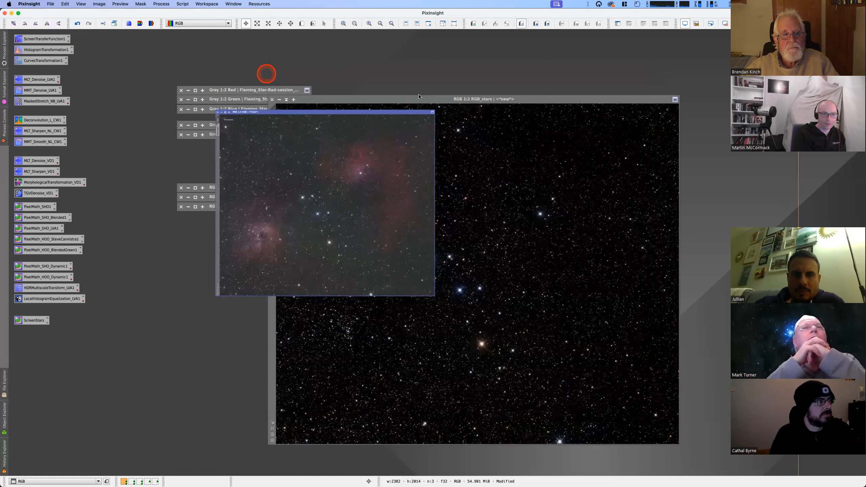
{"action": "left_click", "coordinate": [413, 97]}
{"action": "left_click", "coordinate": [287, 99]}
{"action": "left_click", "coordinate": [337, 125]}
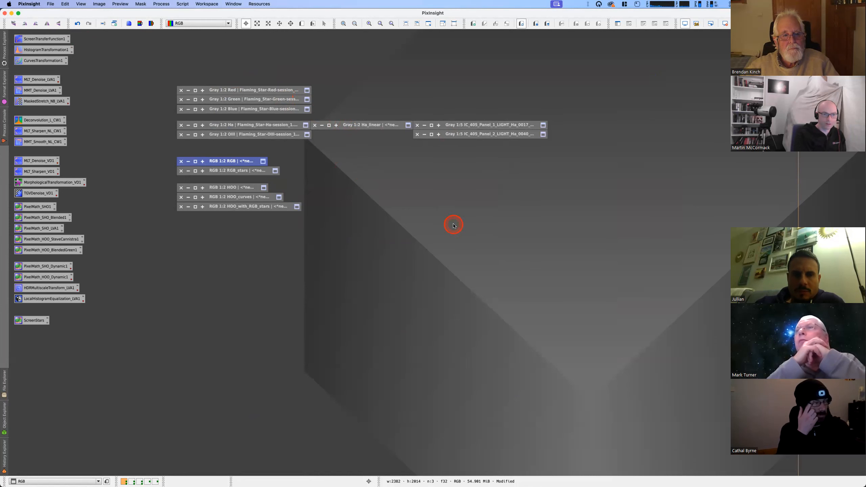
- Open the Flaming Star Red channel image to examine the nebulae and stars, and collapse it
{"action": "double_click", "coordinate": [245, 90]}
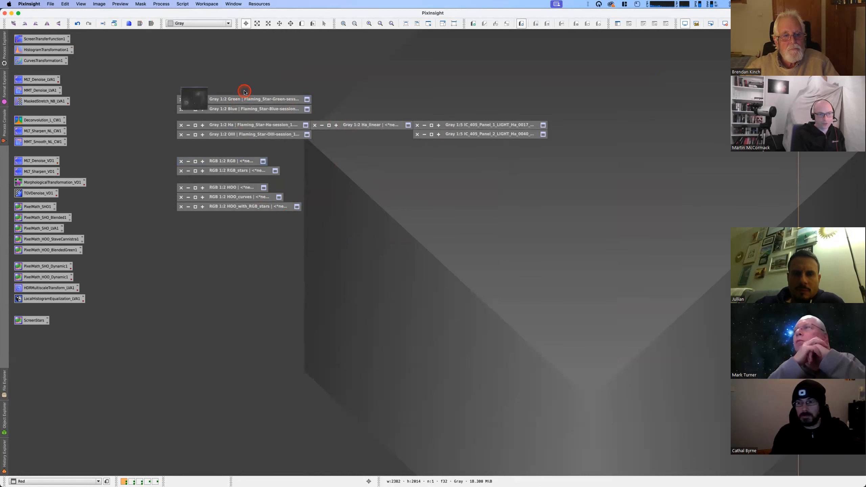
{"action": "left_click", "coordinate": [312, 113]}
{"action": "left_click", "coordinate": [239, 103]}
{"action": "left_click", "coordinate": [50, 4]}
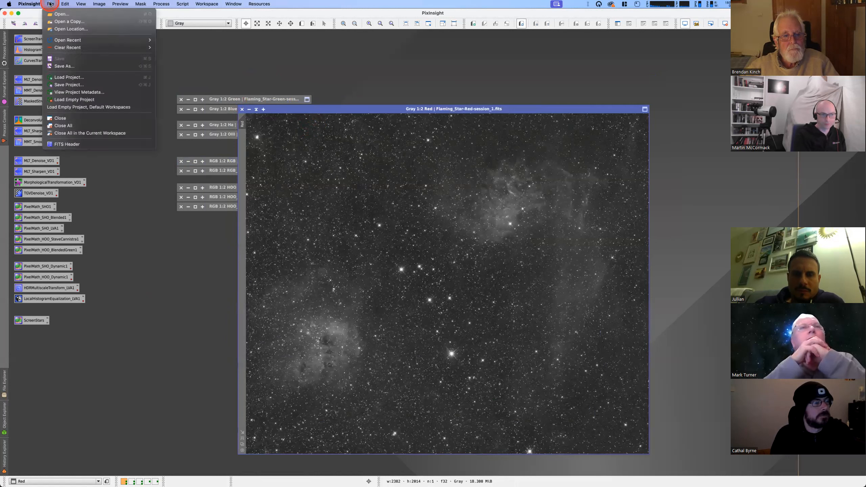
{"action": "left_click", "coordinate": [51, 4]}
{"action": "left_click", "coordinate": [324, 170]}
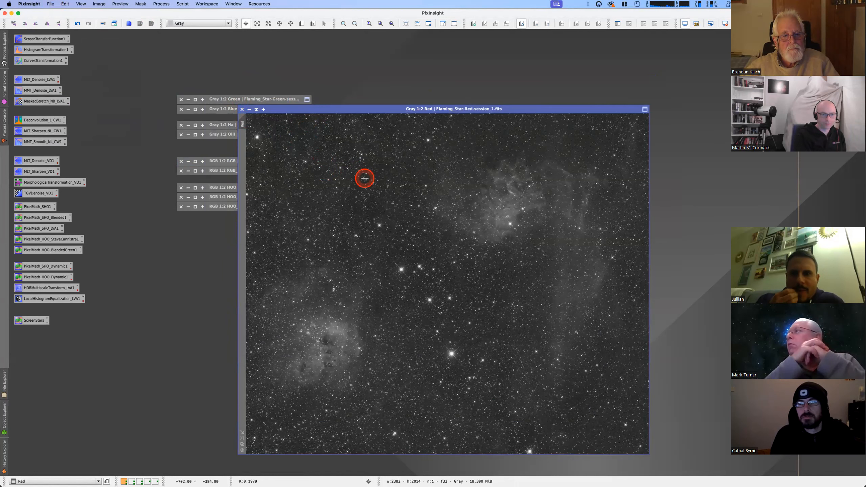
{"action": "left_click", "coordinate": [257, 110]}
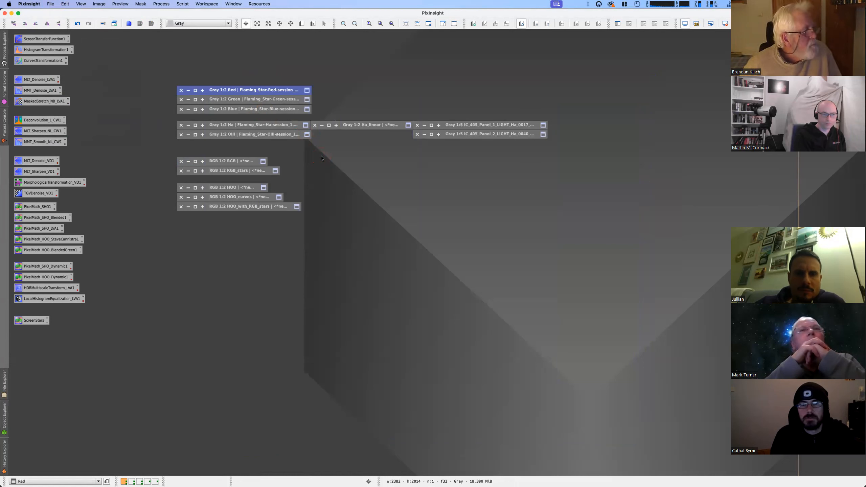
- Show WeightedBatchPreprocessing among the batch processing scripts
{"action": "left_click", "coordinate": [183, 4]}
{"action": "mouse_move", "coordinate": [197, 14]}
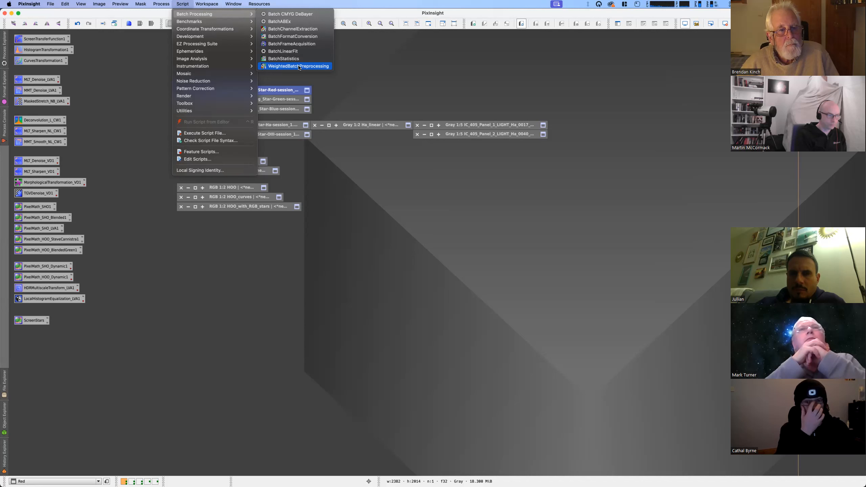
{"action": "left_click", "coordinate": [350, 75]}
- Browse the list of all processes to point out NoiseXTerminator and BlurXTerminator
{"action": "left_click", "coordinate": [164, 4]}
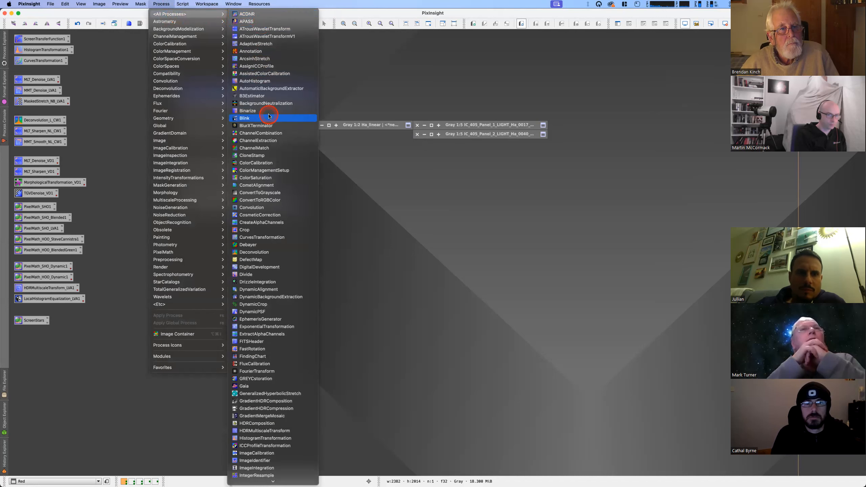
{"action": "scroll", "coordinate": [260, 274], "scroll_direction": "down", "scroll_amount": 10}
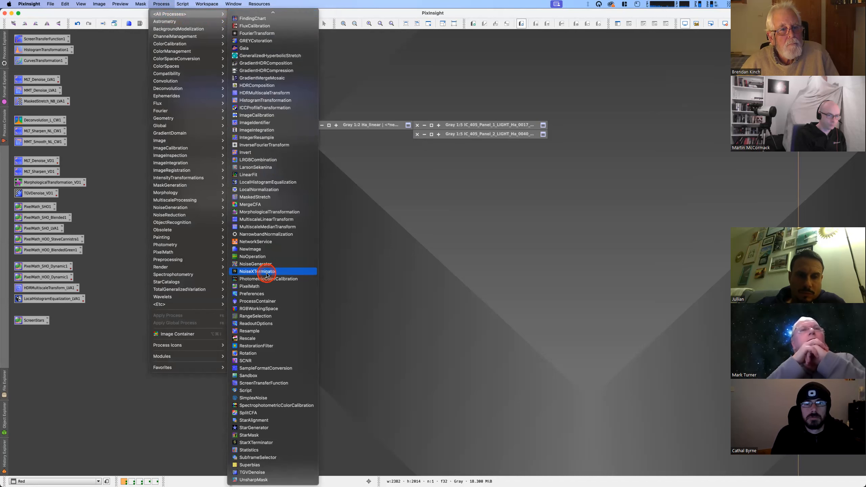
{"action": "scroll", "coordinate": [277, 170], "scroll_direction": "up", "scroll_amount": 10}
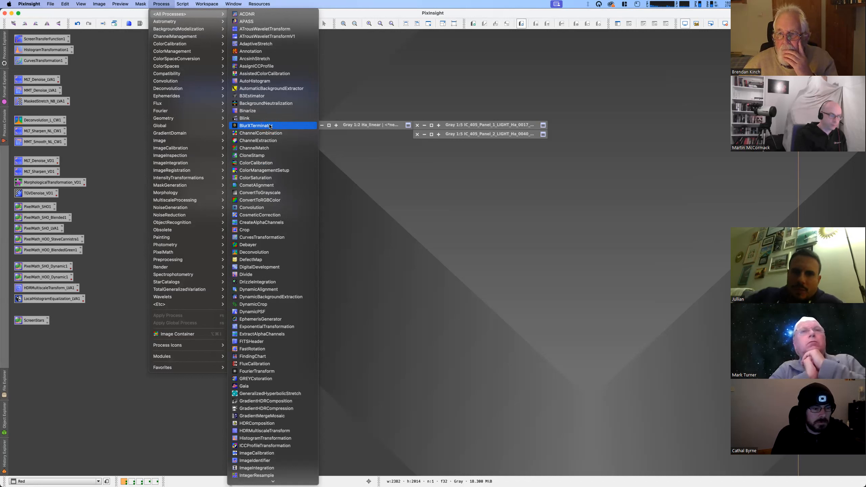
{"action": "left_click", "coordinate": [372, 106]}
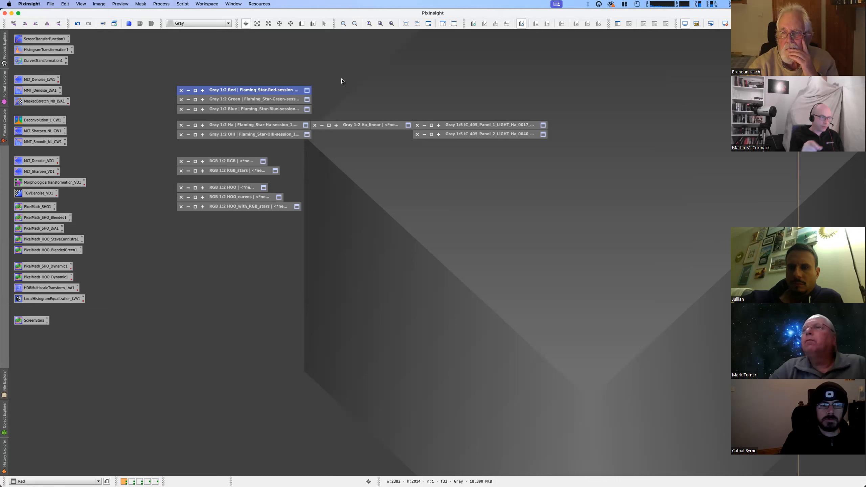
{"action": "left_click_drag", "start_coordinate": [379, 170], "coordinate": [388, 180]}
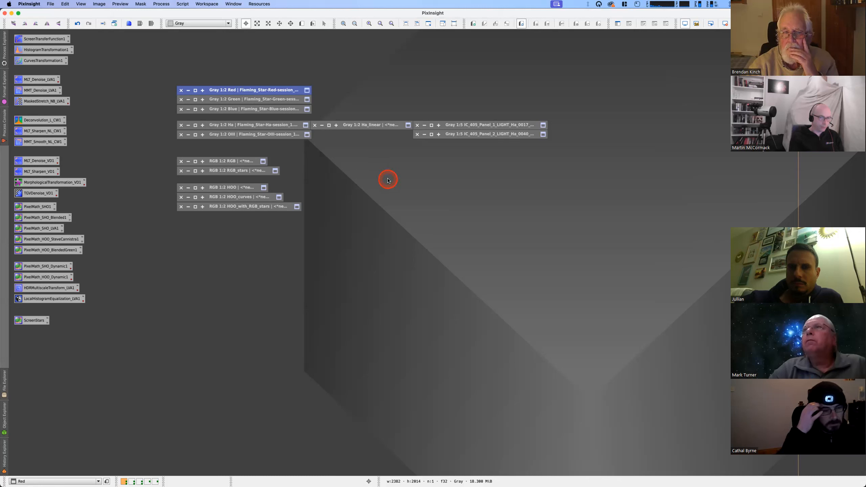
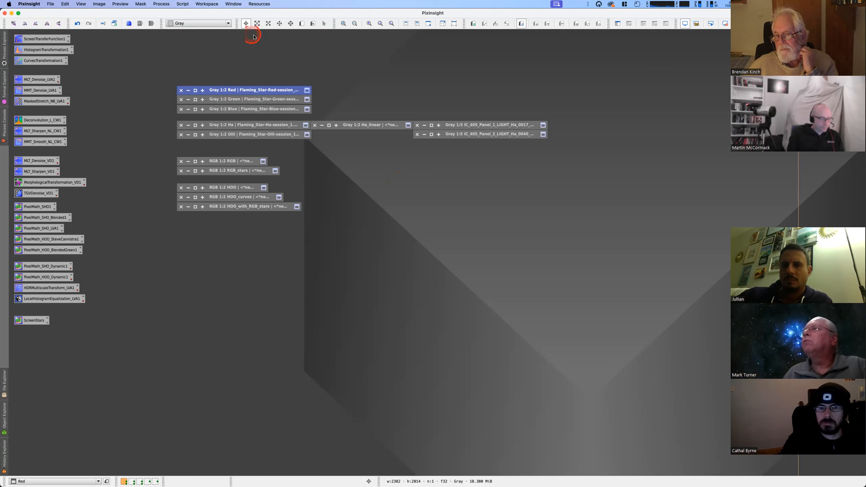
- Open the update repositories manager, review the listed addresses, and highlight the ghsastro.co.uk updates repository
{"action": "left_click", "coordinate": [183, 4]}
{"action": "mouse_move", "coordinate": [230, 16]}
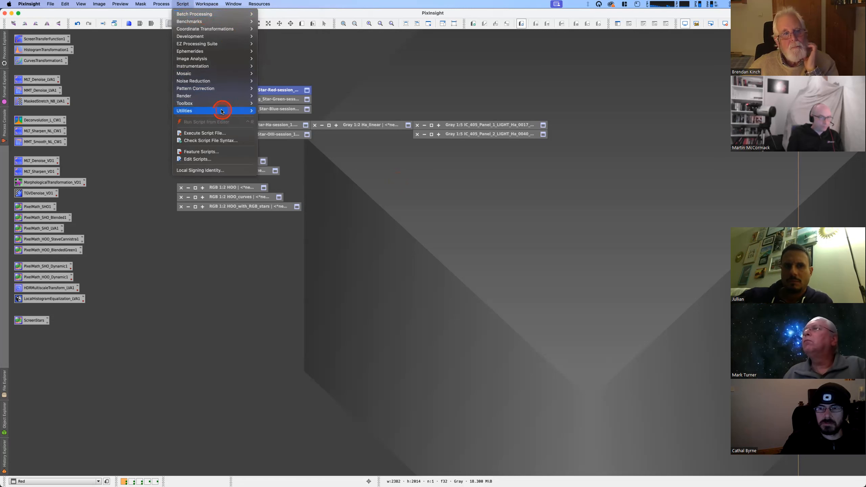
{"action": "mouse_move", "coordinate": [264, 3]}
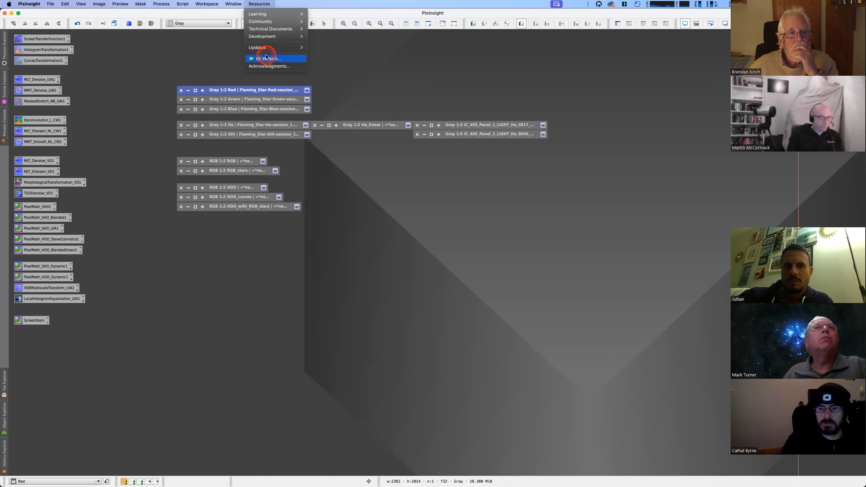
{"action": "mouse_move", "coordinate": [273, 47]}
{"action": "left_click", "coordinate": [343, 44]}
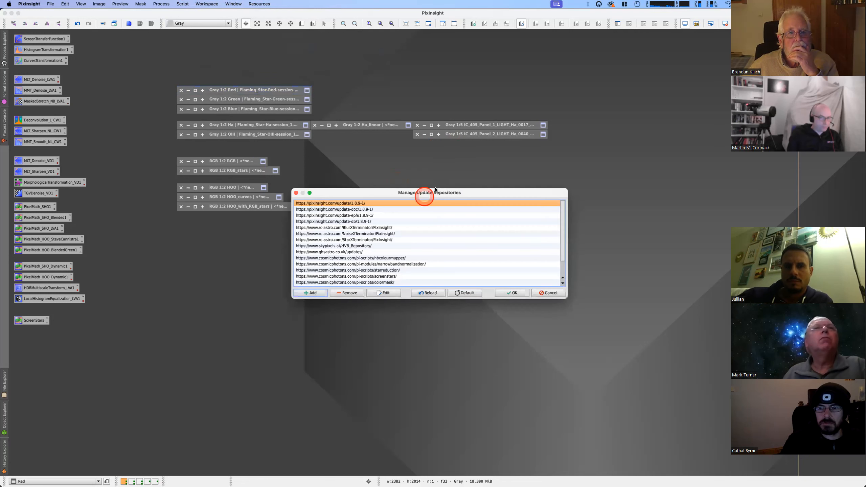
{"action": "left_click_drag", "start_coordinate": [563, 225], "coordinate": [558, 246]}
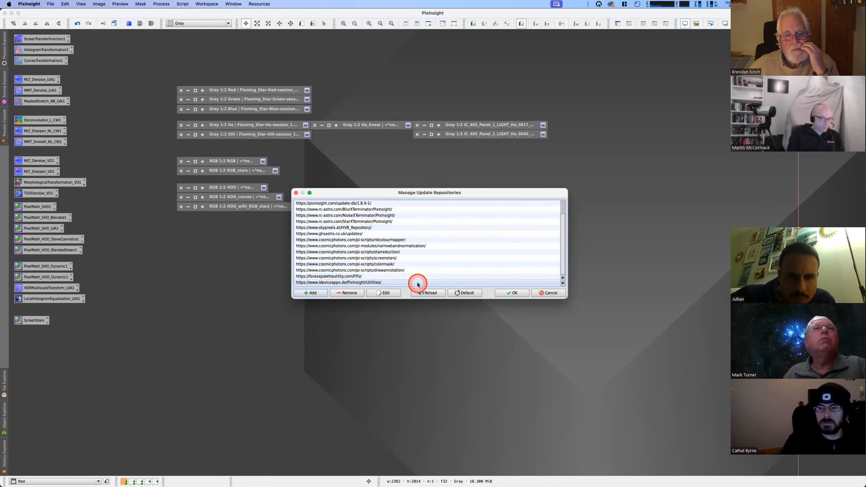
{"action": "scroll", "coordinate": [563, 239], "scroll_direction": "up", "scroll_amount": 1}
{"action": "scroll", "coordinate": [563, 254], "scroll_direction": "down", "scroll_amount": 1}
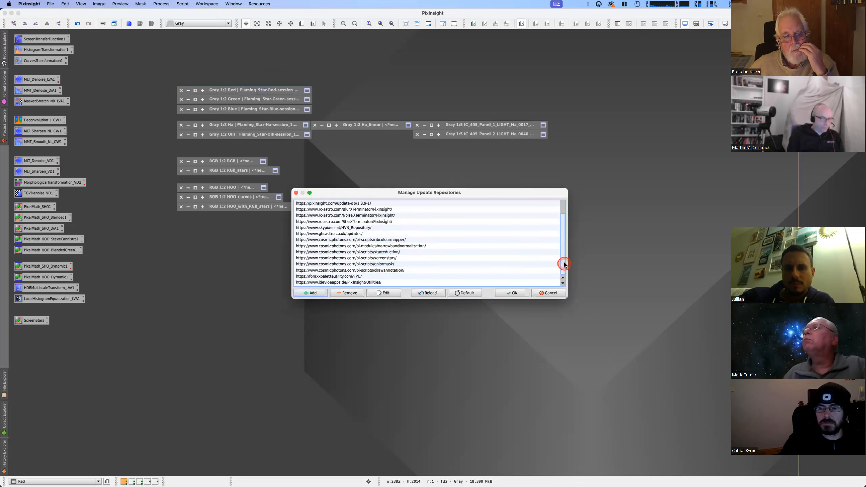
{"action": "left_click", "coordinate": [341, 234]}
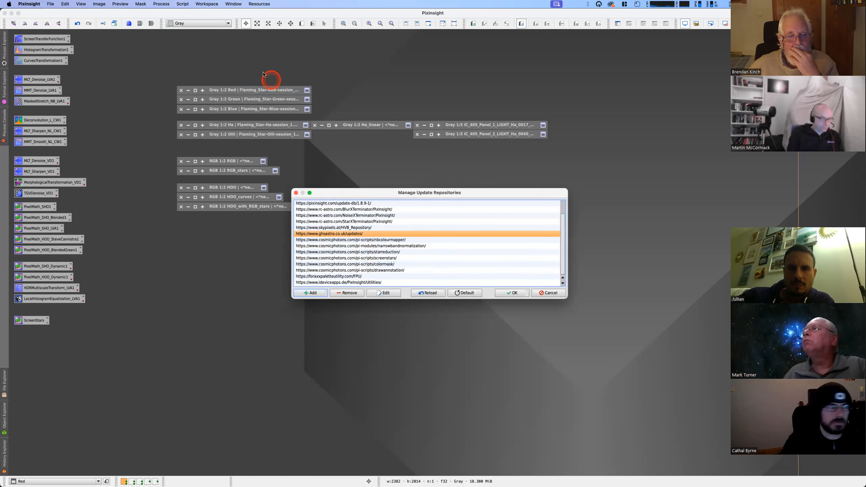
- Show the EZ Processing Suite scripts, and close the update repositories manager
{"action": "left_click", "coordinate": [180, 4]}
{"action": "mouse_move", "coordinate": [239, 44]}
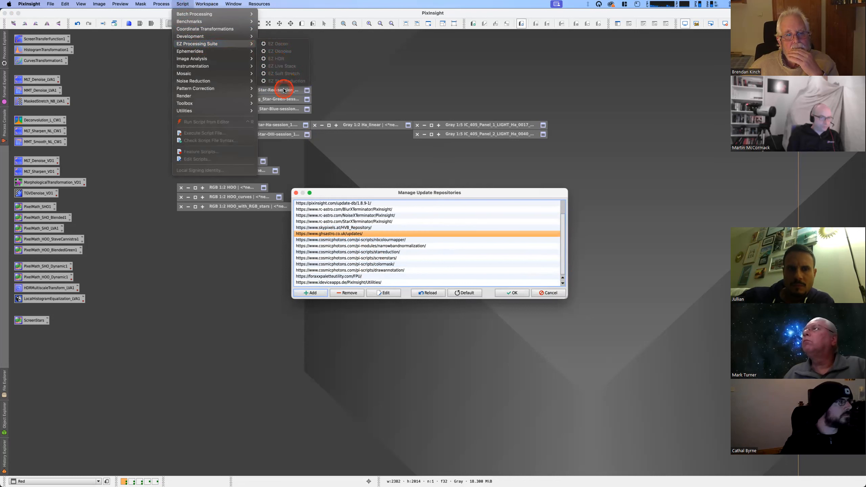
{"action": "left_click", "coordinate": [182, 3]}
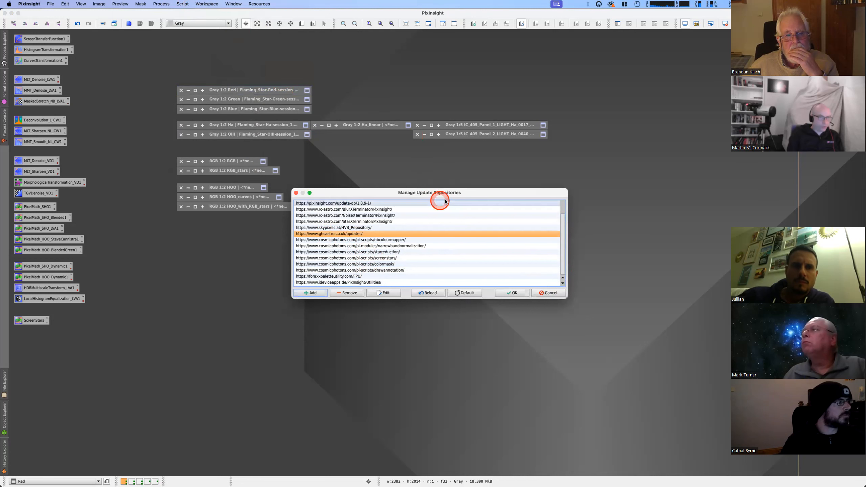
{"action": "left_click", "coordinate": [296, 193]}
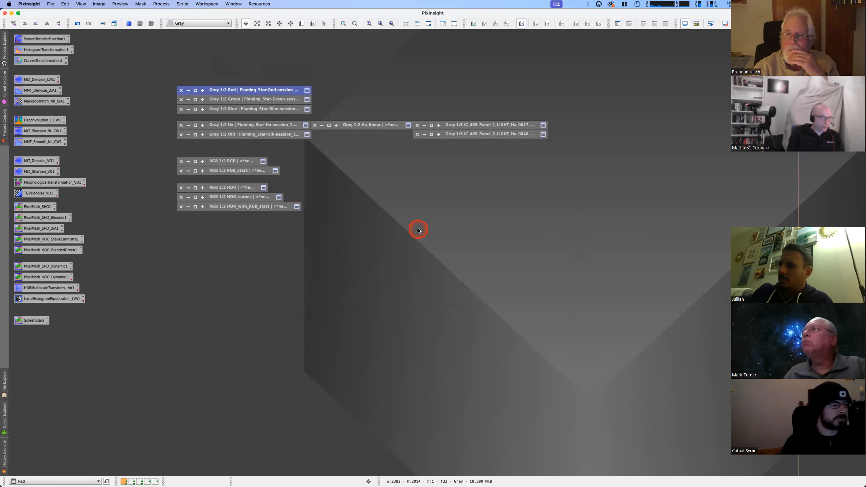
- Look through the Render and Utilities script collections to show the available add-on scripts
{"action": "left_click", "coordinate": [183, 4]}
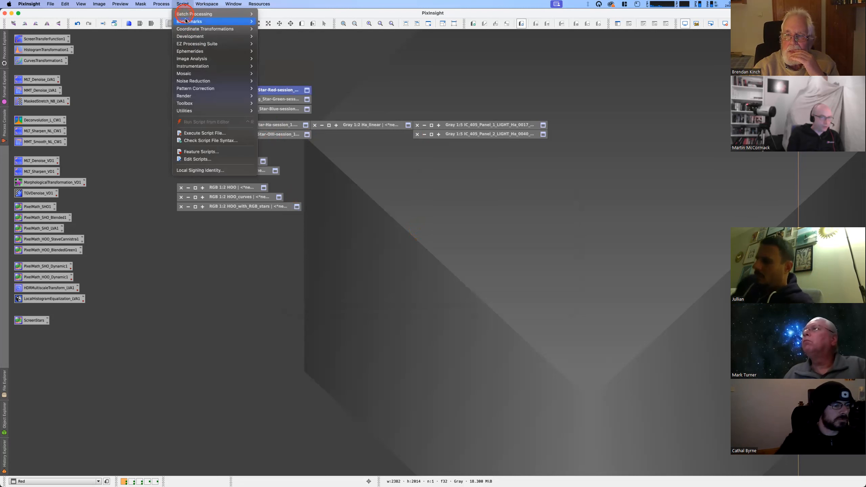
{"action": "mouse_move", "coordinate": [211, 96]}
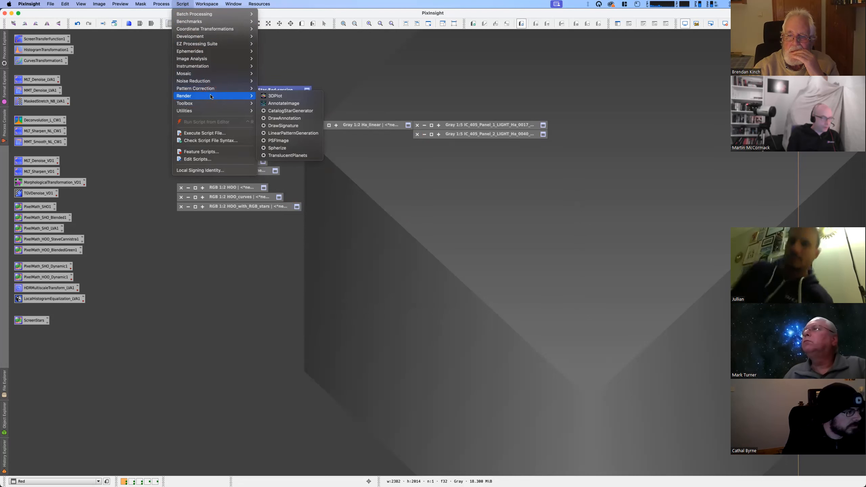
{"action": "left_click", "coordinate": [182, 4]}
{"action": "left_click", "coordinate": [302, 58]}
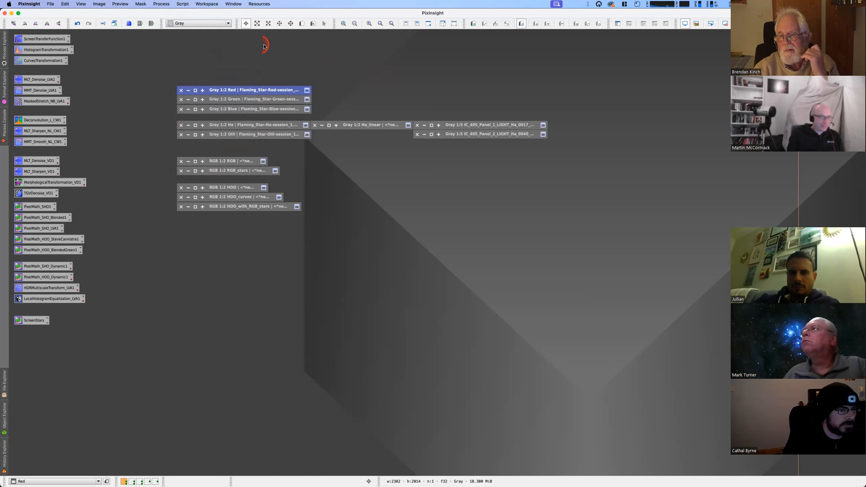
{"action": "left_click", "coordinate": [182, 4]}
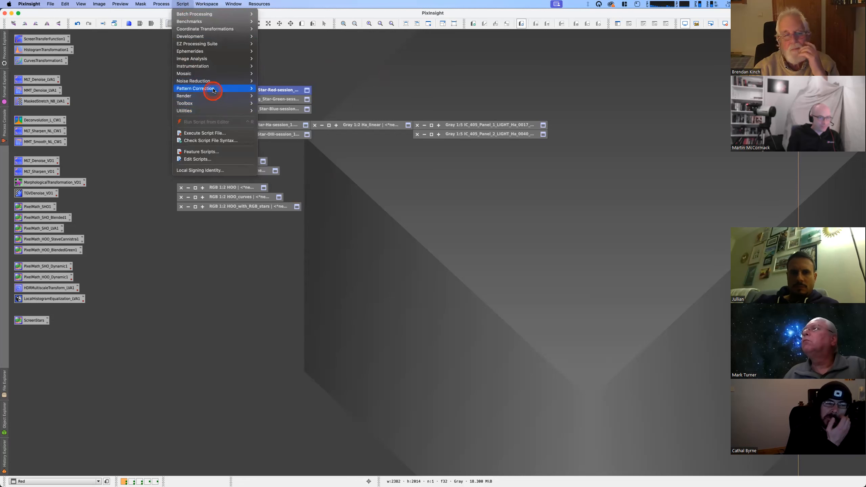
{"action": "mouse_move", "coordinate": [216, 114]}
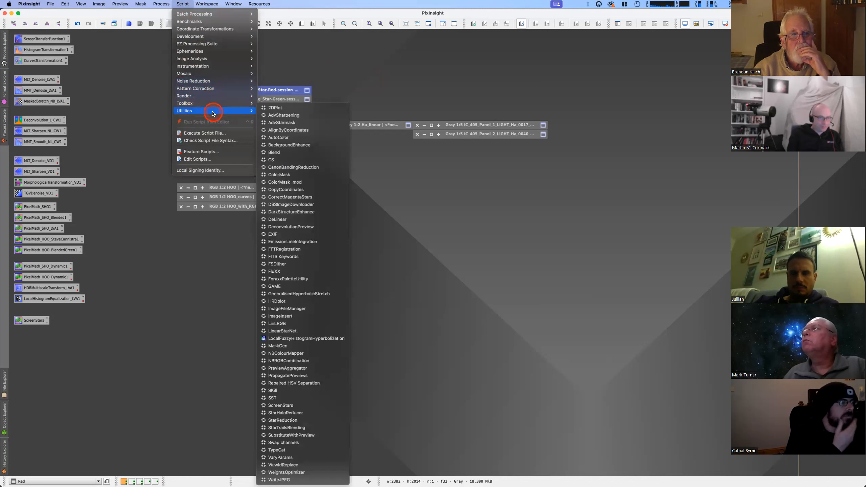
{"action": "left_click", "coordinate": [409, 73]}
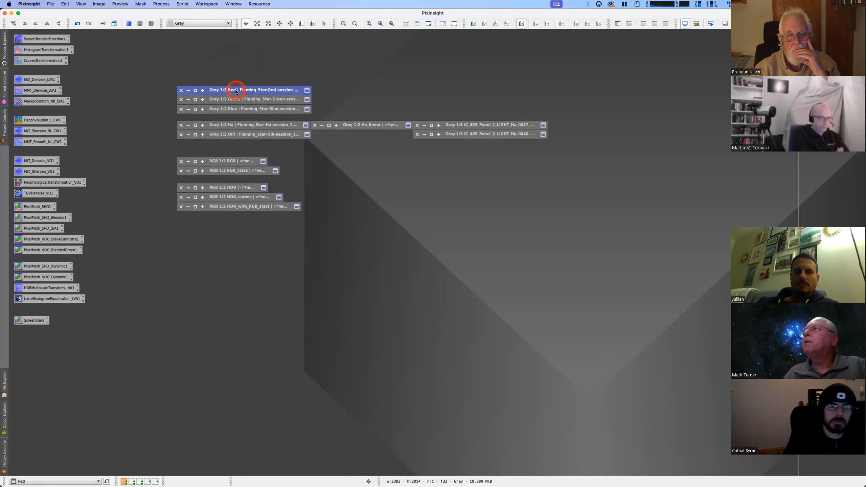
- Combine the Red, Green and Blue images into a new RGB colour image with ChannelCombination
{"action": "left_click", "coordinate": [161, 4]}
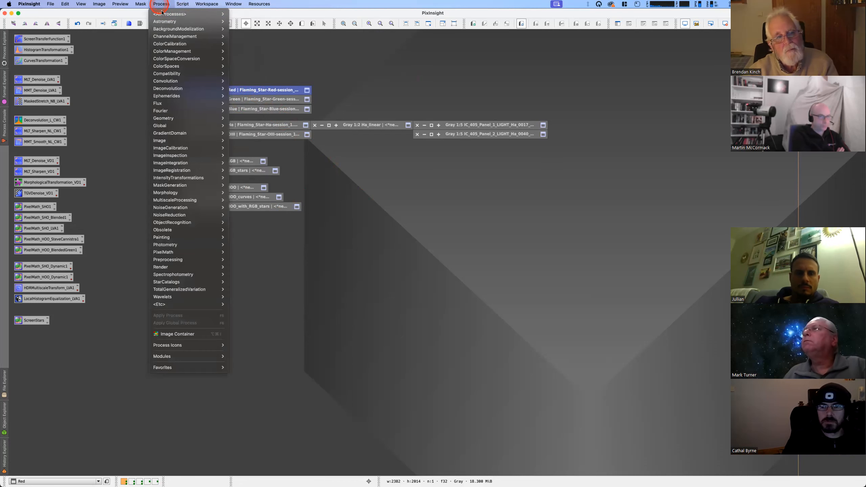
{"action": "mouse_move", "coordinate": [168, 14]}
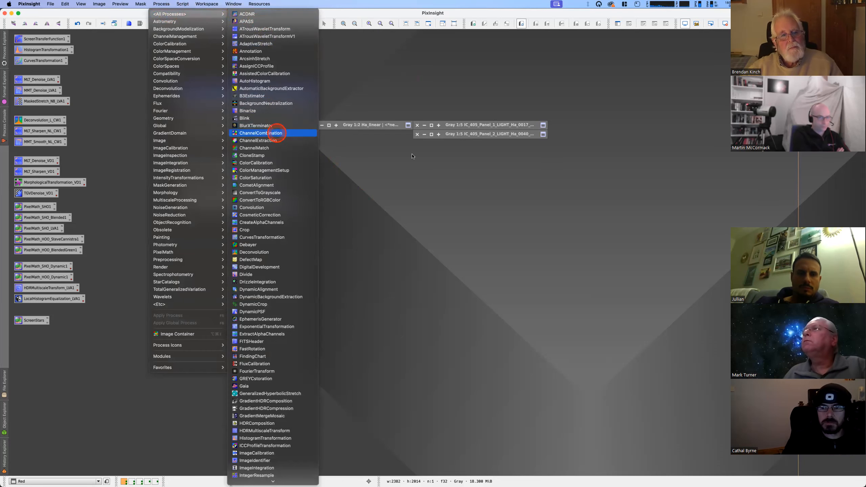
{"action": "left_click", "coordinate": [277, 134]}
{"action": "left_click_drag", "start_coordinate": [552, 186], "coordinate": [453, 167]}
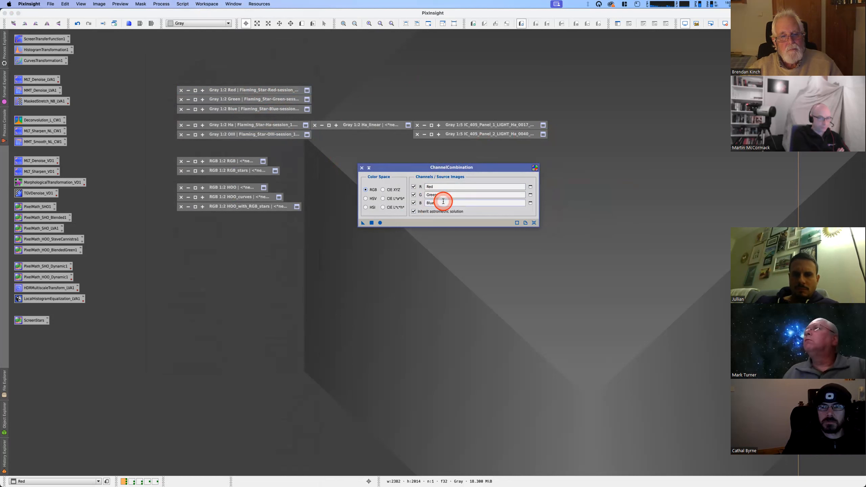
{"action": "left_click", "coordinate": [380, 223]}
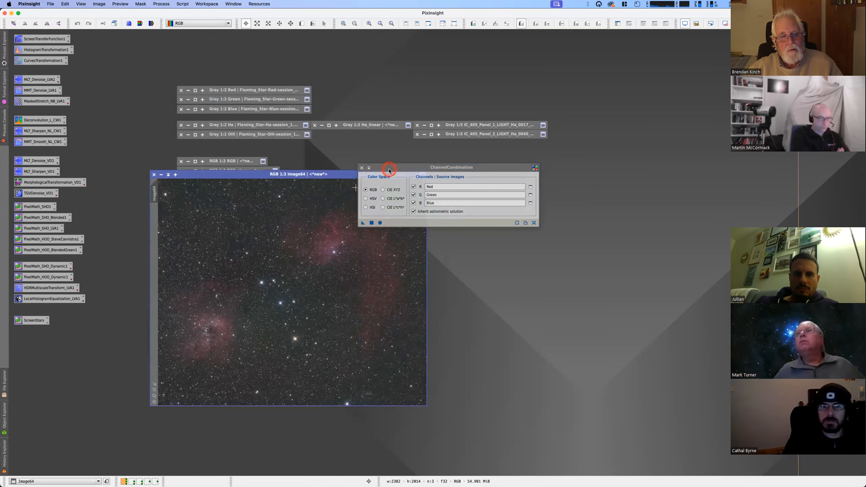
- Move the ChannelCombination window clear of the new combined image, and reposition the image below the collapsed channel images
{"action": "left_click_drag", "start_coordinate": [387, 168], "coordinate": [497, 158]}
{"action": "left_click_drag", "start_coordinate": [341, 177], "coordinate": [371, 183]}
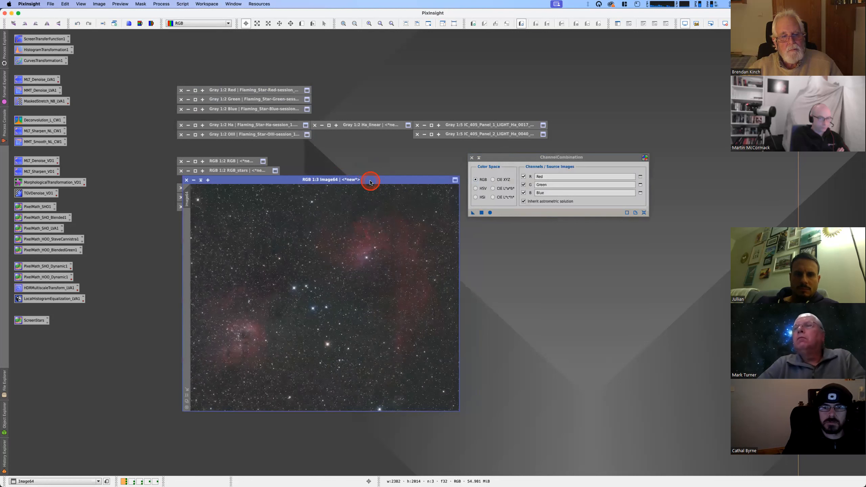
{"action": "left_click", "coordinate": [267, 94]}
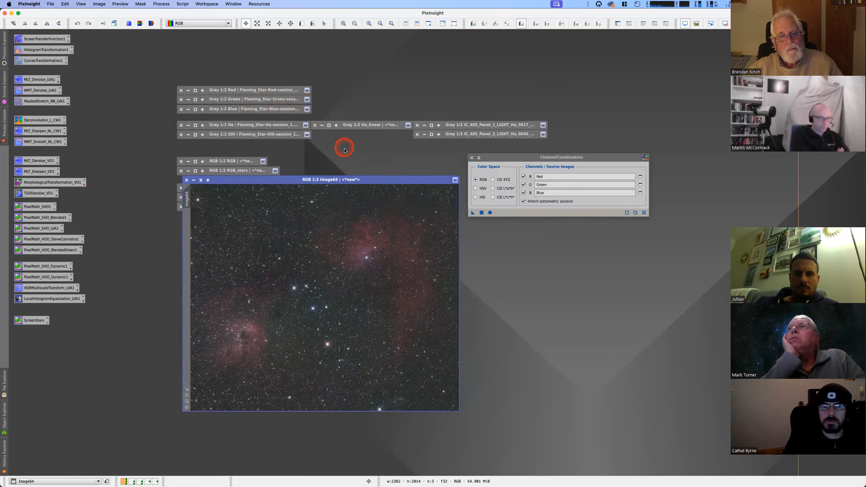
{"action": "left_click_drag", "start_coordinate": [340, 180], "coordinate": [343, 175]}
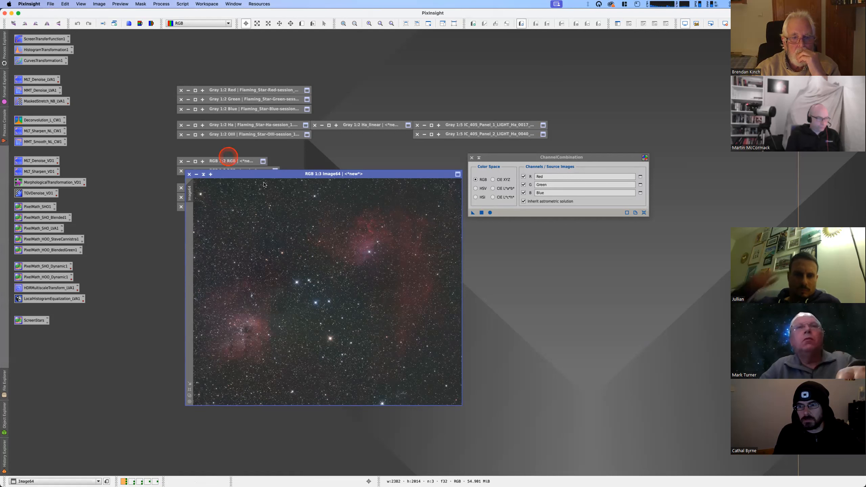
- Collapse and close the newly combined RGB image
{"action": "left_click", "coordinate": [203, 174]}
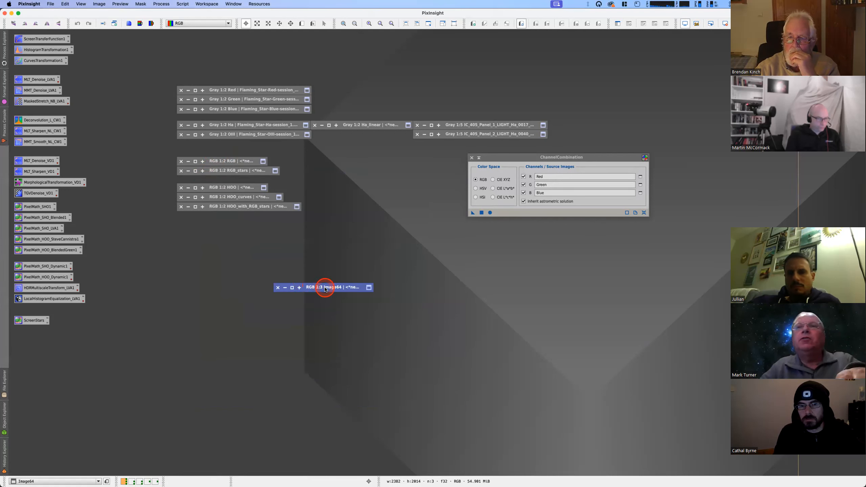
{"action": "left_click", "coordinate": [277, 288]}
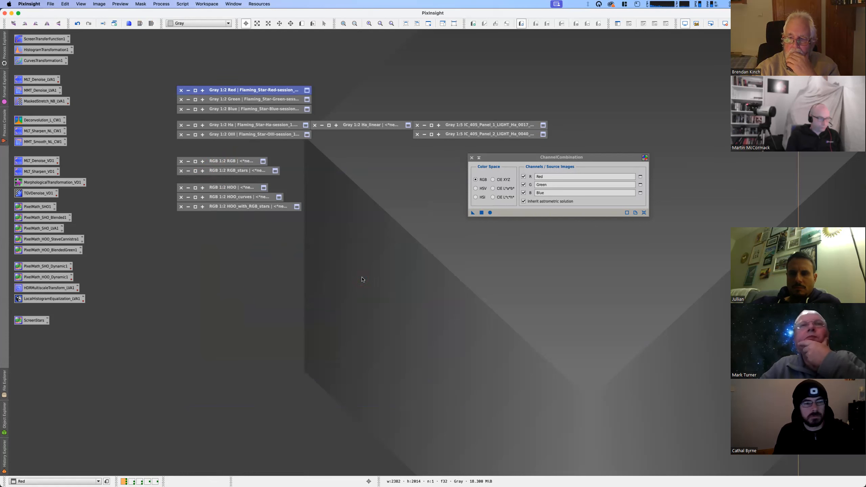
- Expand the Ha and OIII images, offset them for comparison, and bring the Ha image to the front
{"action": "left_click", "coordinate": [247, 127]}
{"action": "double_click", "coordinate": [247, 127]}
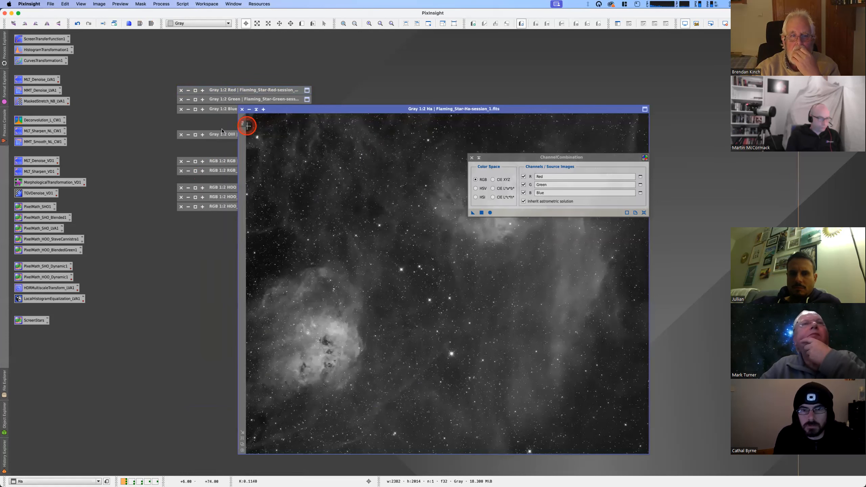
{"action": "left_click_drag", "start_coordinate": [375, 110], "coordinate": [238, 105]}
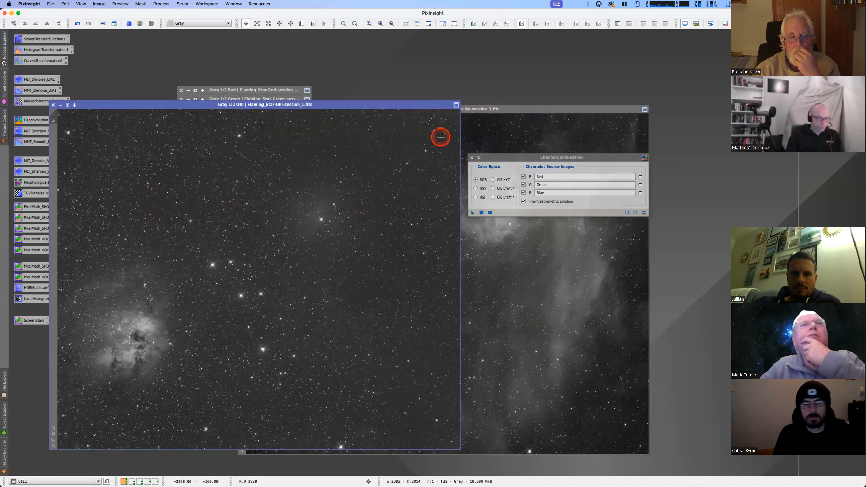
{"action": "left_click", "coordinate": [478, 109]}
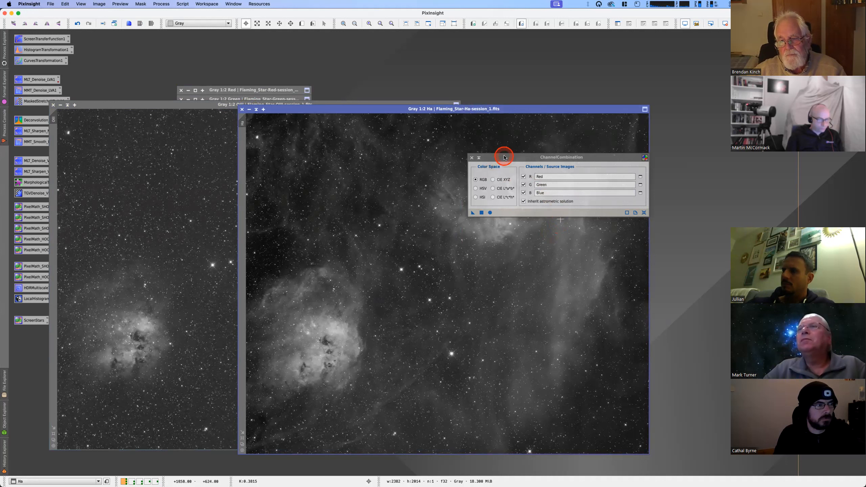
- Move the ChannelCombination window off the nebula in the Ha image and roll it up
{"action": "left_click_drag", "start_coordinate": [504, 157], "coordinate": [478, 159]}
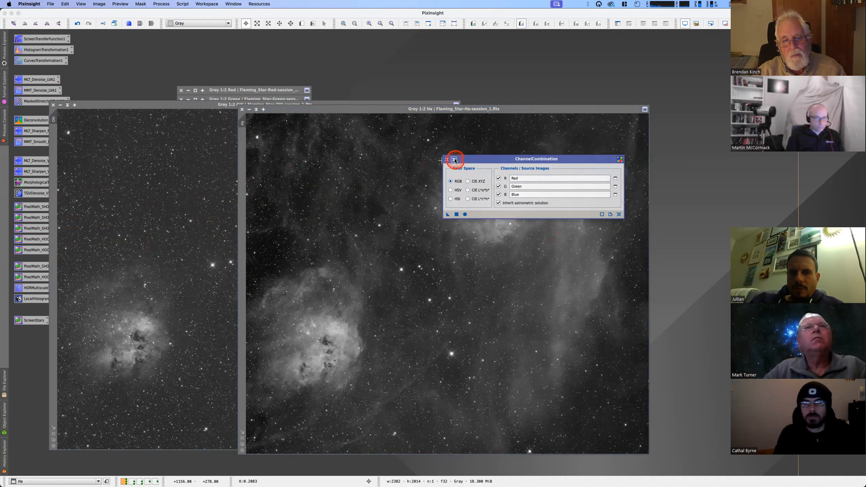
{"action": "left_click_drag", "start_coordinate": [478, 160], "coordinate": [374, 82]}
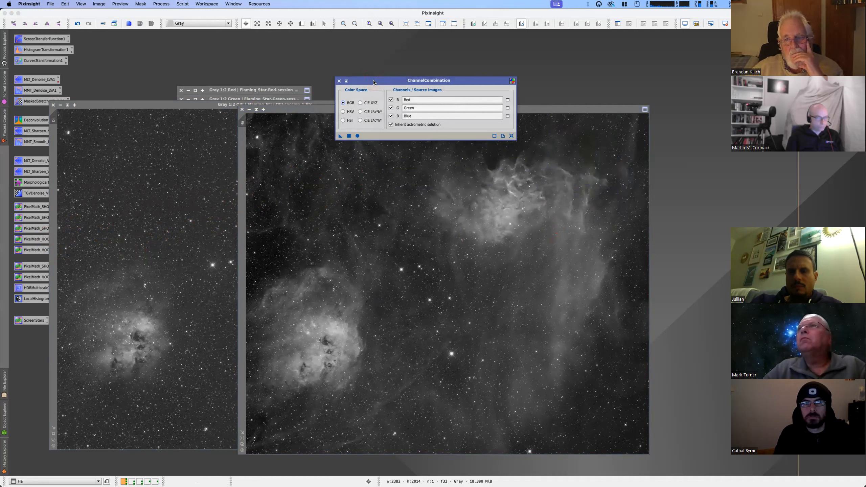
{"action": "left_click", "coordinate": [346, 81]}
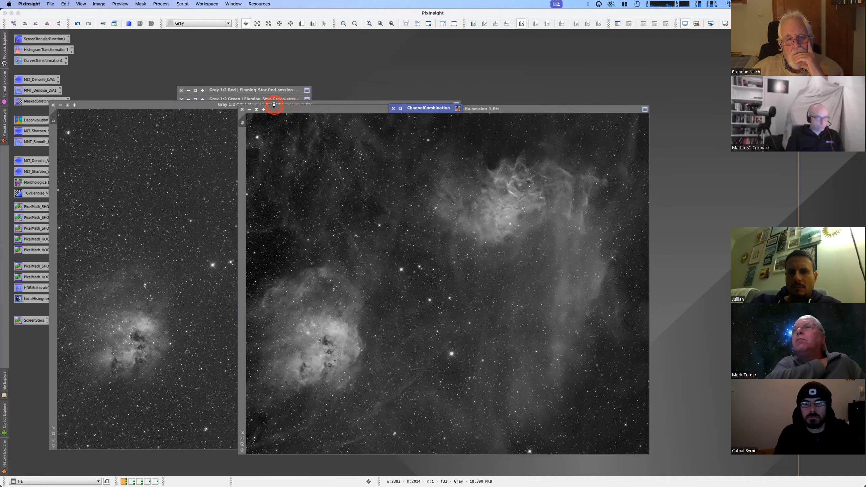
- Collapse the Ha and OIII images and close ChannelCombination
{"action": "left_click", "coordinate": [257, 109]}
{"action": "left_click", "coordinate": [67, 105]}
{"action": "left_click", "coordinate": [393, 108]}
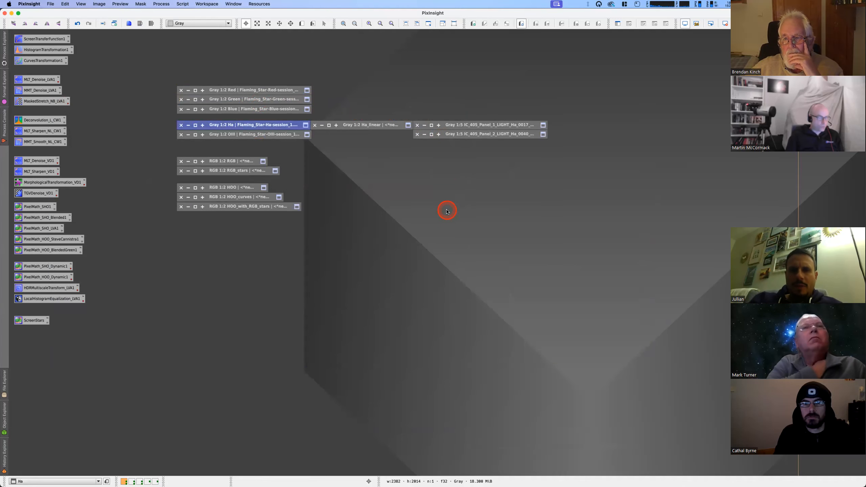
- Expand the Ha_linear image and remove its screen stretch to show the unstretched linear data
{"action": "double_click", "coordinate": [371, 125]}
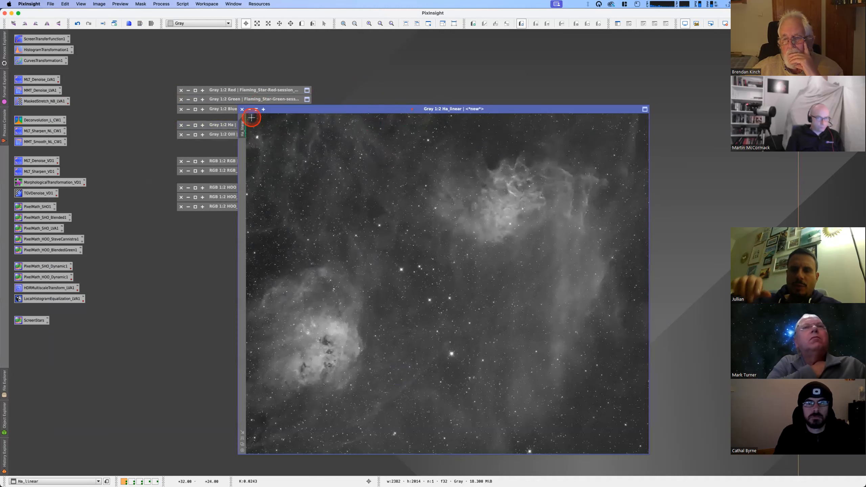
{"action": "left_click", "coordinate": [696, 25]}
{"action": "left_click_drag", "start_coordinate": [481, 109], "coordinate": [458, 100]}
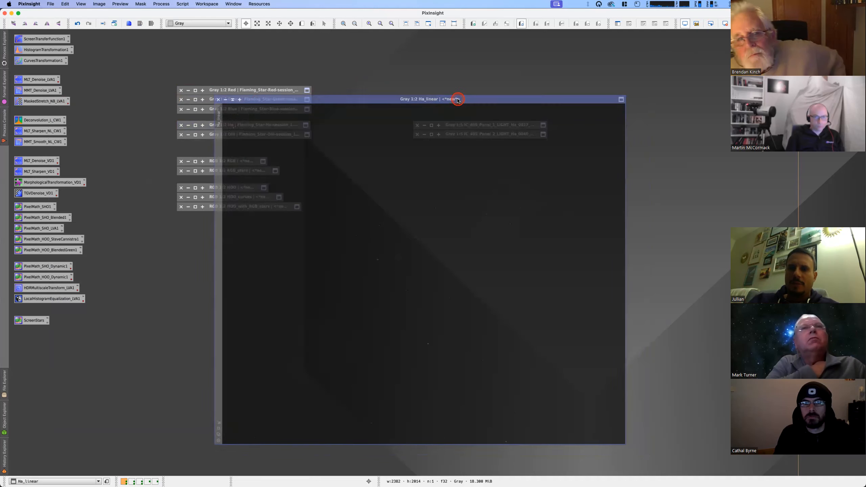
- Open HistogramTransformation, reset it, have it track the Ha_linear view, and arrange its window beside the image
{"action": "left_click", "coordinate": [162, 4]}
{"action": "left_click", "coordinate": [208, 14]}
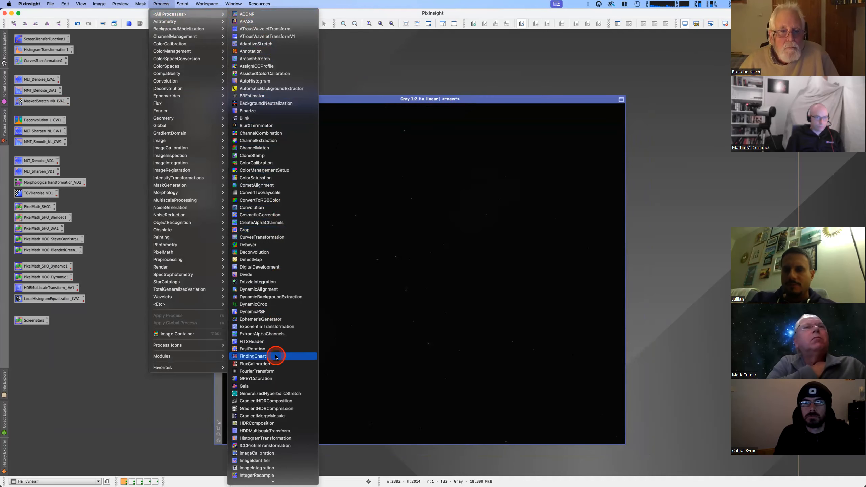
{"action": "left_click", "coordinate": [266, 438]}
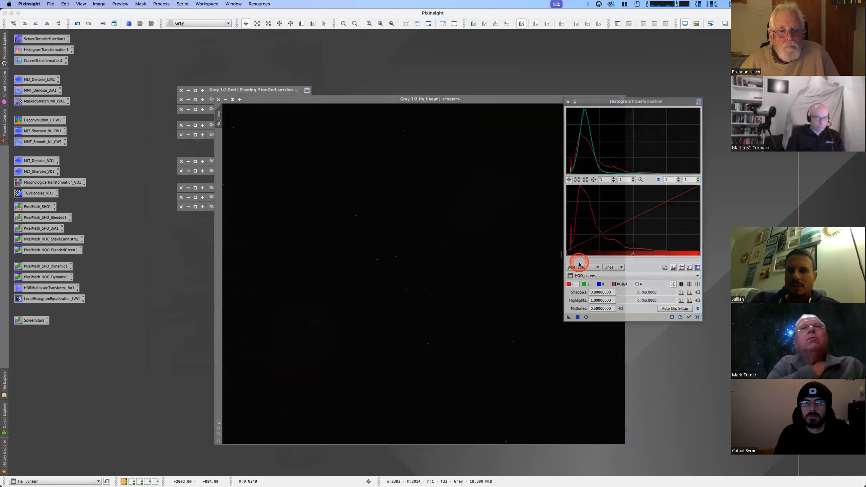
{"action": "left_click", "coordinate": [698, 316]}
{"action": "left_click", "coordinate": [688, 317]}
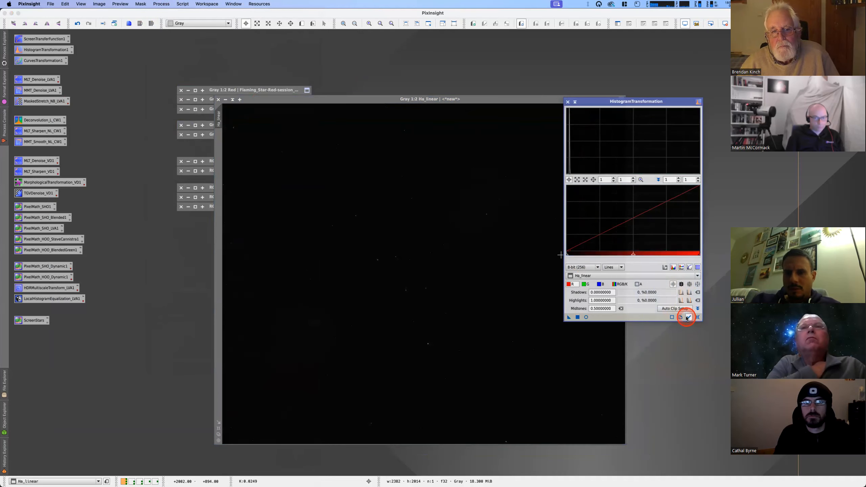
{"action": "left_click_drag", "start_coordinate": [615, 101], "coordinate": [597, 114]}
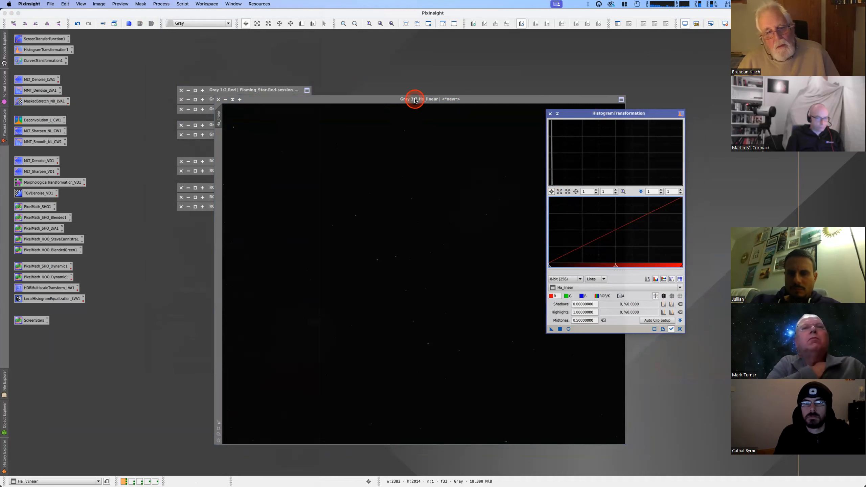
{"action": "left_click_drag", "start_coordinate": [414, 99], "coordinate": [332, 77]}
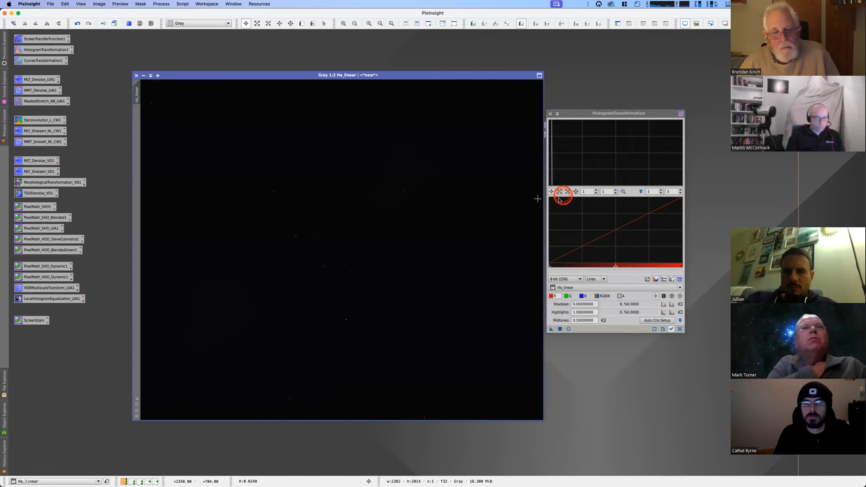
{"action": "left_click_drag", "start_coordinate": [606, 116], "coordinate": [618, 113]}
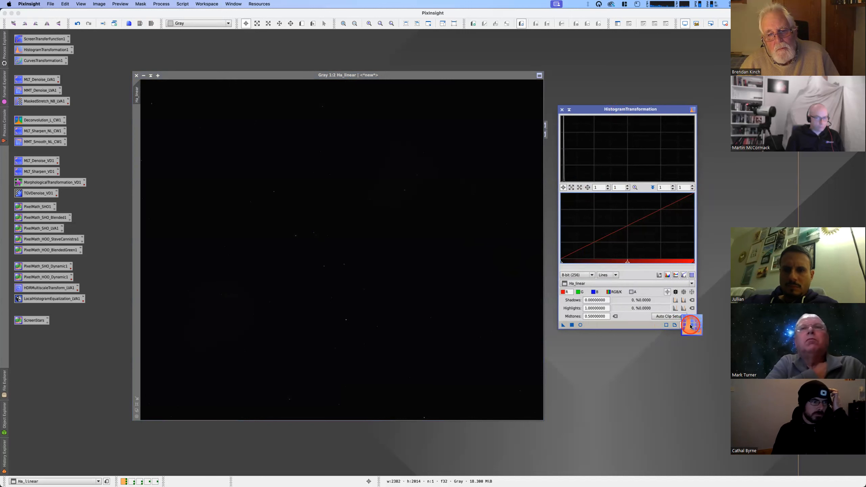
- Try to brighten Ha_linear in a real-time preview by lowering the red channel's midtones, and close the preview
{"action": "left_click", "coordinate": [580, 325]}
{"action": "left_click_drag", "start_coordinate": [410, 76], "coordinate": [361, 75]}
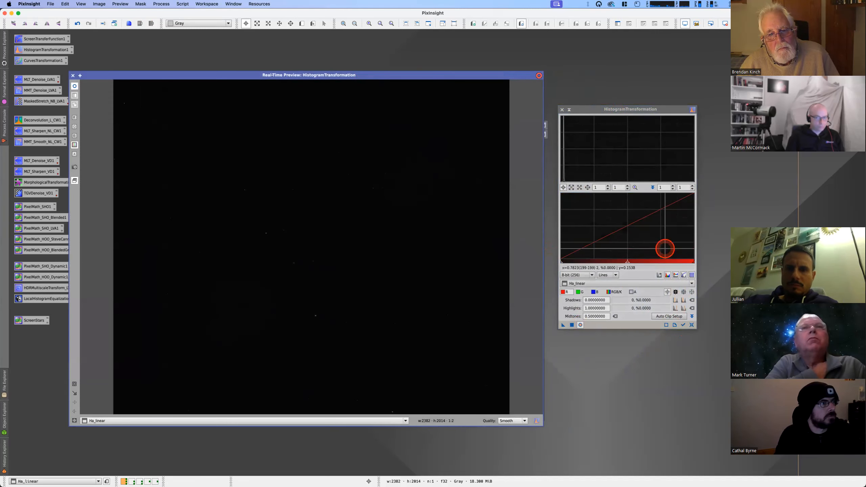
{"action": "left_click", "coordinate": [627, 262]}
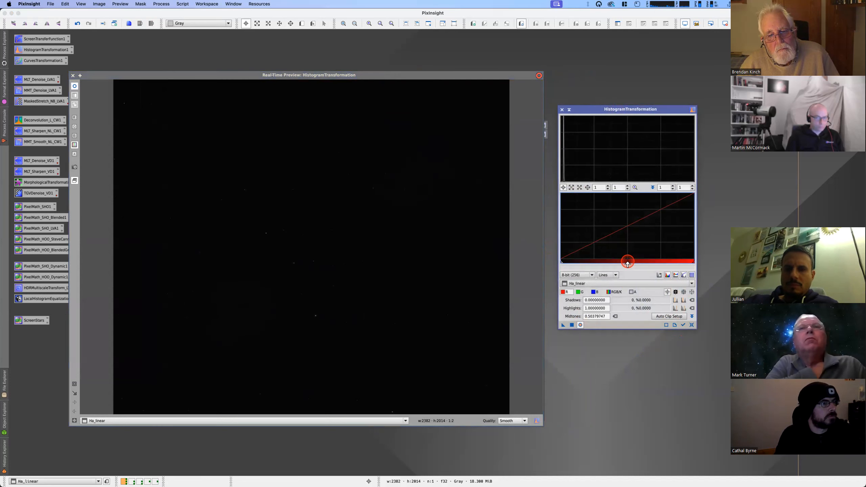
{"action": "left_click_drag", "start_coordinate": [627, 262], "coordinate": [613, 262]}
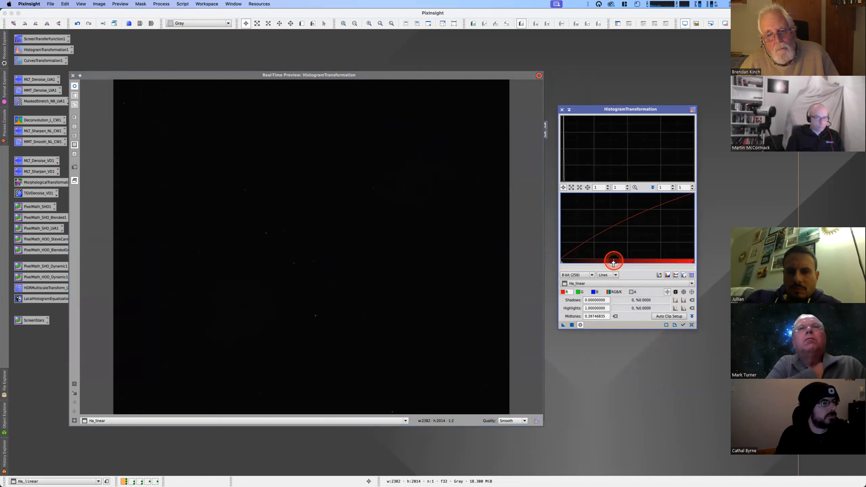
{"action": "left_click_drag", "start_coordinate": [613, 262], "coordinate": [570, 259]}
{"action": "left_click", "coordinate": [684, 326]}
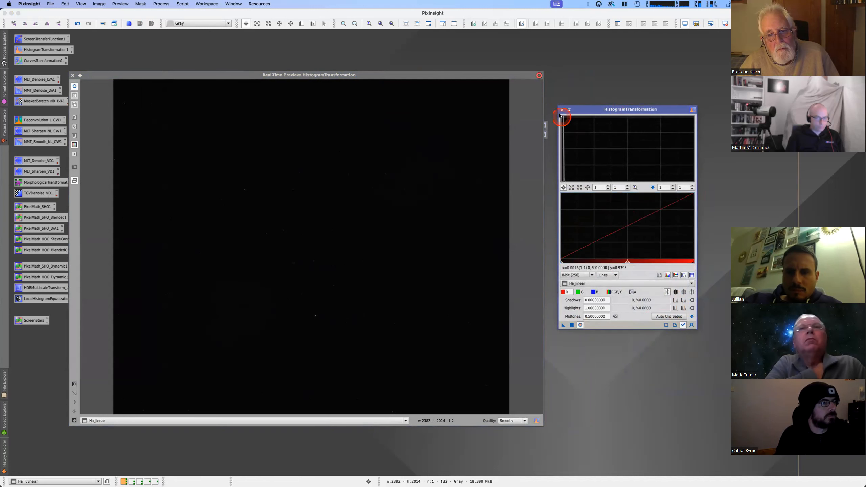
{"action": "left_click", "coordinate": [72, 76]}
{"action": "left_click_drag", "start_coordinate": [144, 76], "coordinate": [185, 84]}
{"action": "left_click", "coordinate": [115, 84]}
{"action": "left_click", "coordinate": [305, 75]}
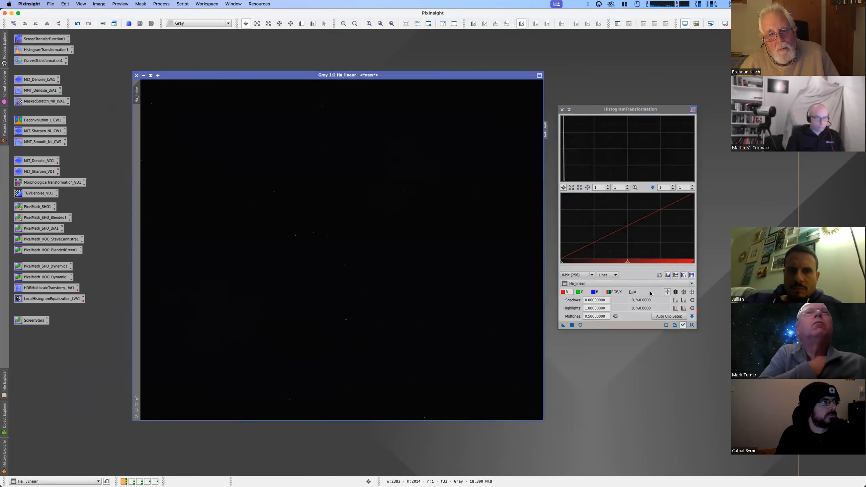
- Retry the real-time stretch with red midtones at about 0.05, and close HistogramTransformation and its preview
{"action": "left_click", "coordinate": [691, 324]}
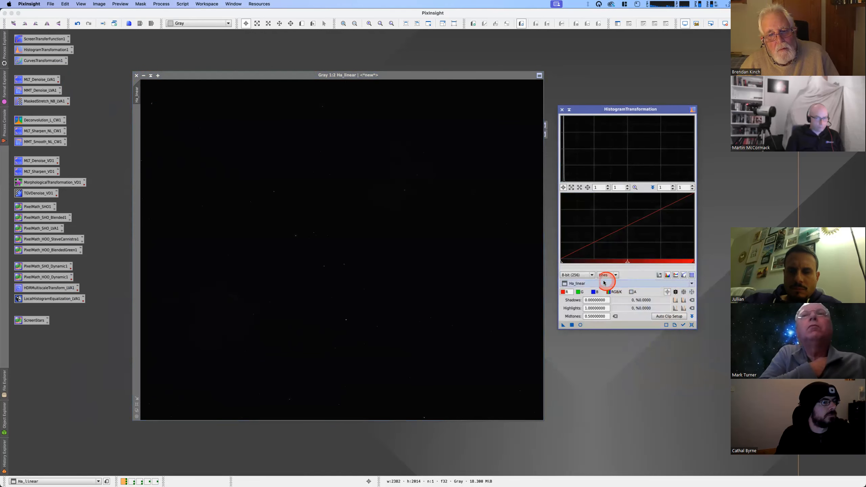
{"action": "left_click", "coordinate": [580, 326]}
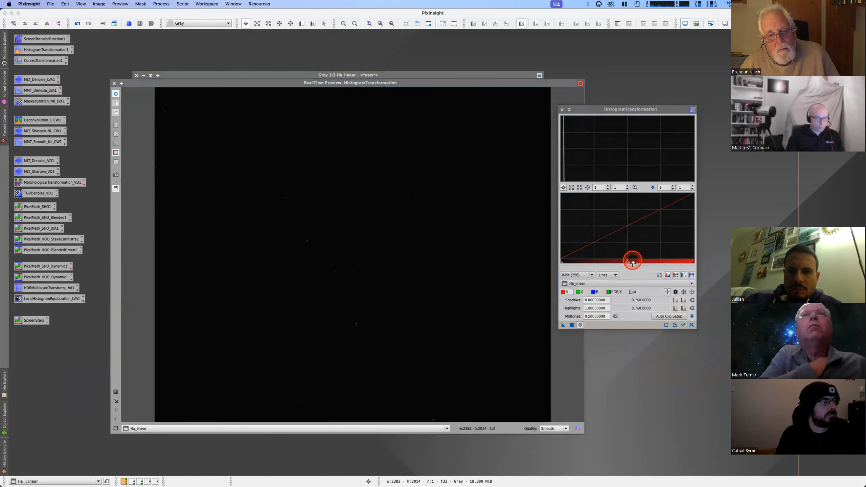
{"action": "left_click_drag", "start_coordinate": [626, 262], "coordinate": [567, 262]}
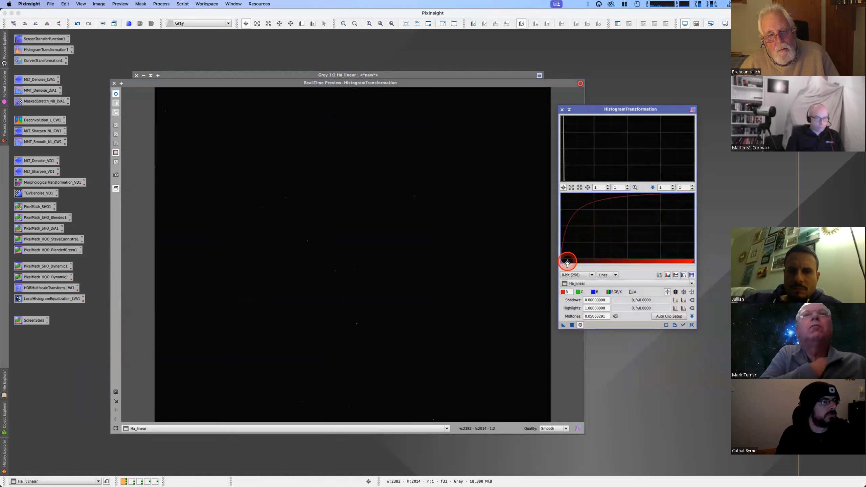
{"action": "left_click", "coordinate": [562, 110]}
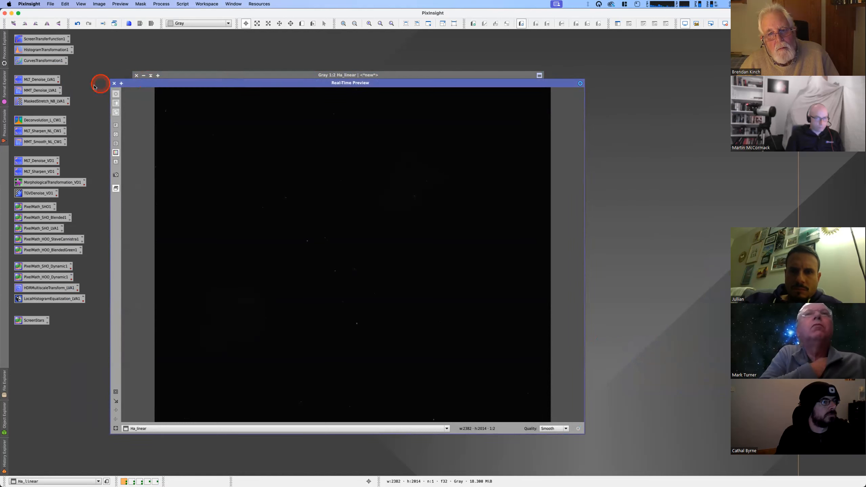
{"action": "left_click", "coordinate": [120, 84]}
{"action": "left_click_drag", "start_coordinate": [275, 73], "coordinate": [297, 79]}
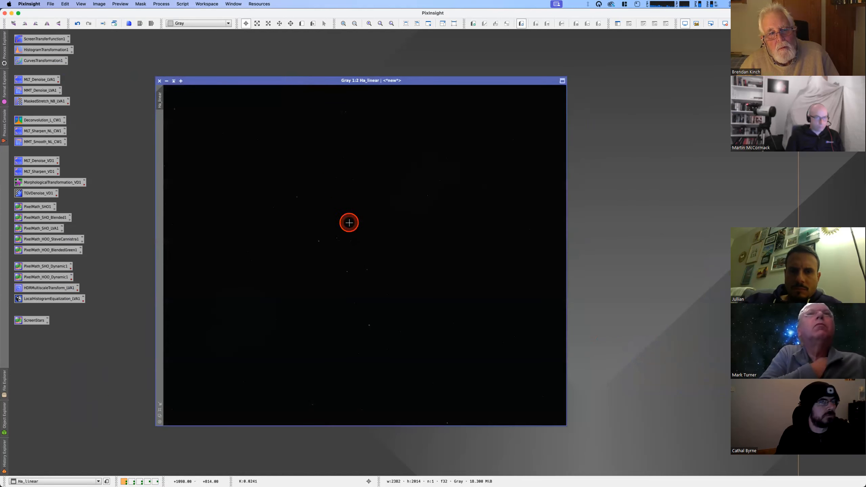
- Reopen HistogramTransformation from the full process list and reset it with Ha_linear as the selected view
{"action": "left_click", "coordinate": [161, 4]}
{"action": "mouse_move", "coordinate": [187, 13]}
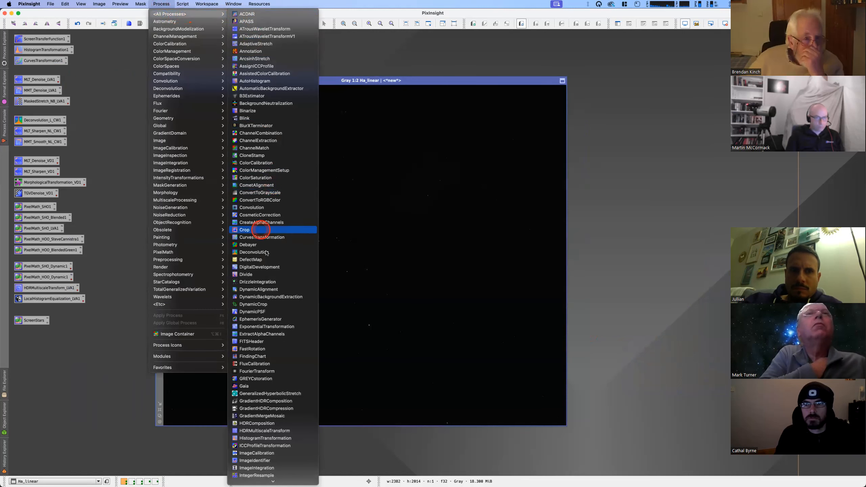
{"action": "scroll", "coordinate": [283, 286], "scroll_direction": "down", "scroll_amount": 5}
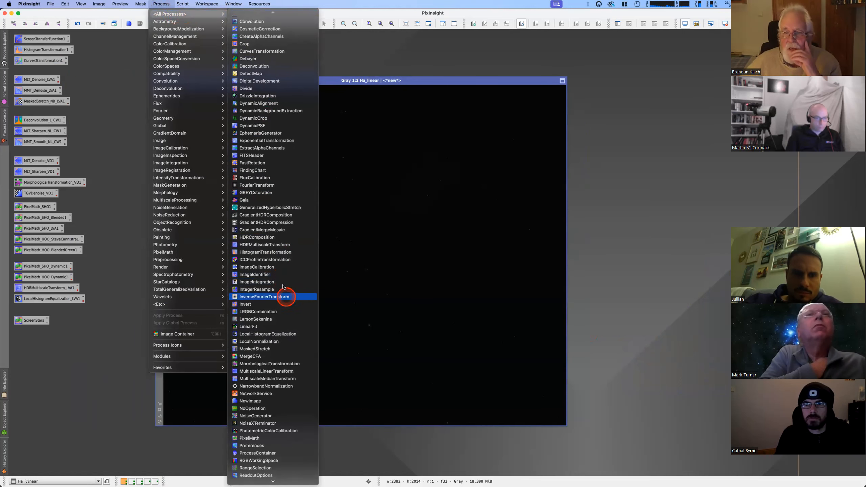
{"action": "left_click", "coordinate": [271, 252]}
{"action": "left_click", "coordinate": [692, 325]}
{"action": "left_click", "coordinate": [628, 283]}
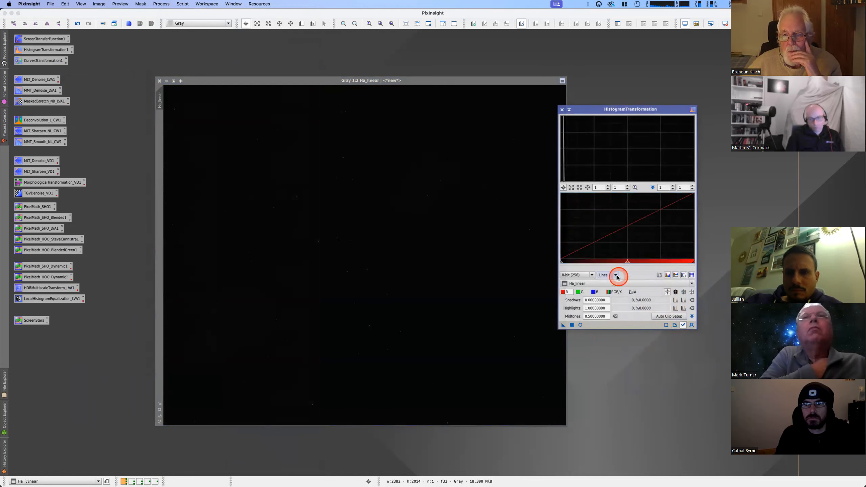
{"action": "left_click", "coordinate": [607, 354]}
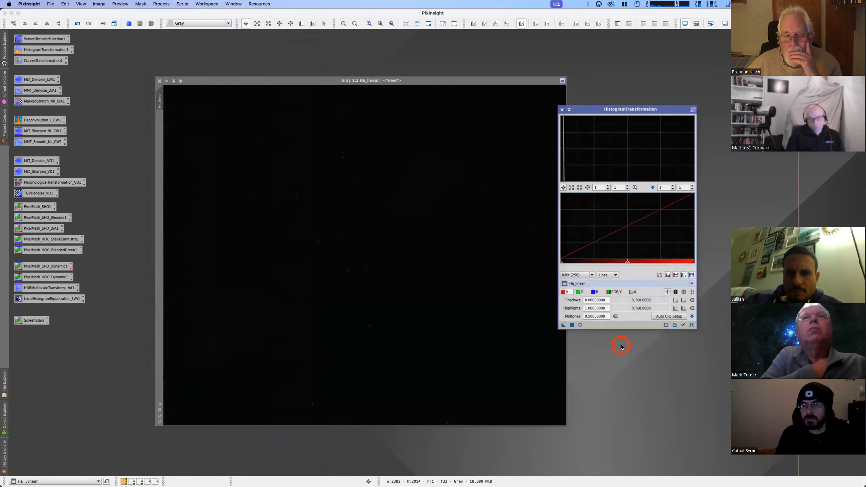
- Apply a first stretch to Ha_linear with the combined RGB/K midtones at about 0.096, using a real-time preview
{"action": "left_click", "coordinate": [579, 325]}
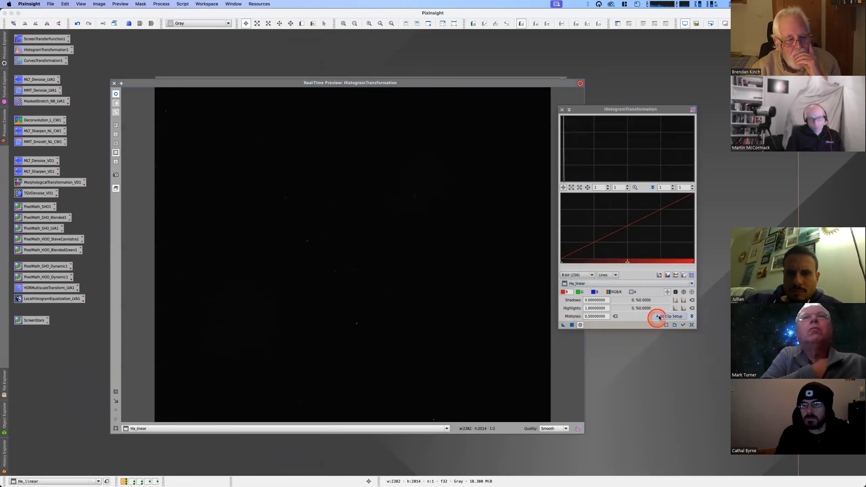
{"action": "left_click", "coordinate": [615, 292]}
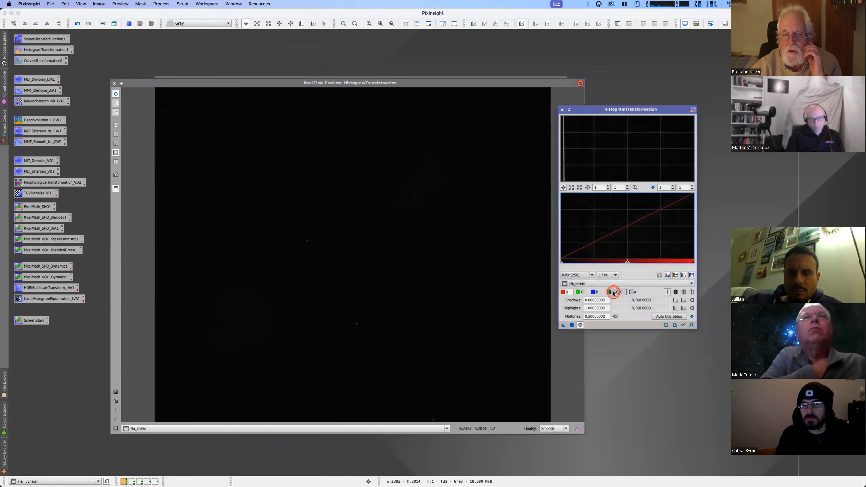
{"action": "left_click", "coordinate": [562, 293]}
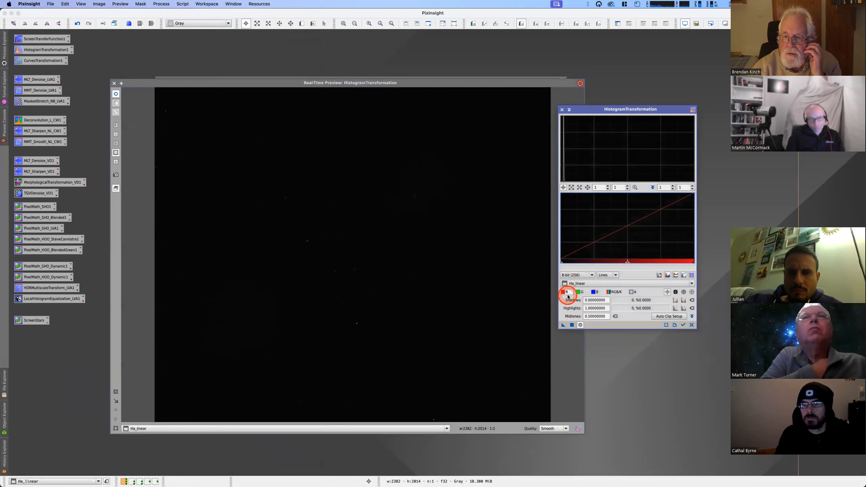
{"action": "left_click", "coordinate": [614, 292]}
{"action": "left_click", "coordinate": [632, 261]}
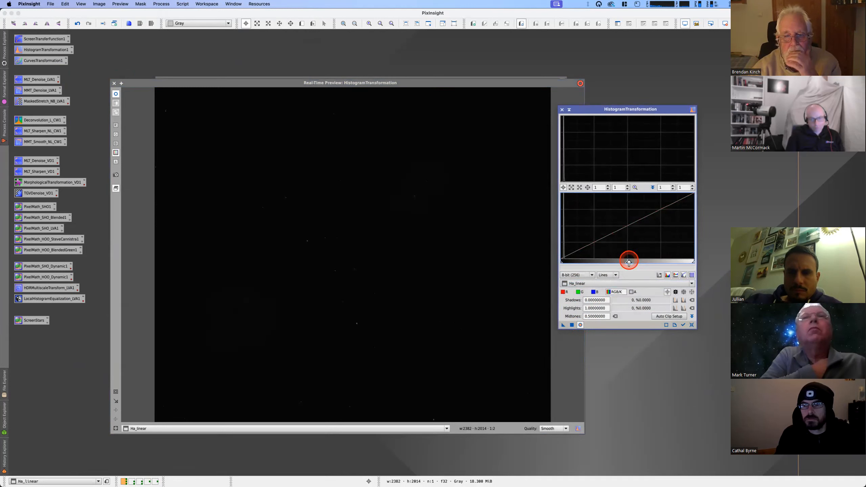
{"action": "left_click_drag", "start_coordinate": [626, 261], "coordinate": [572, 261]}
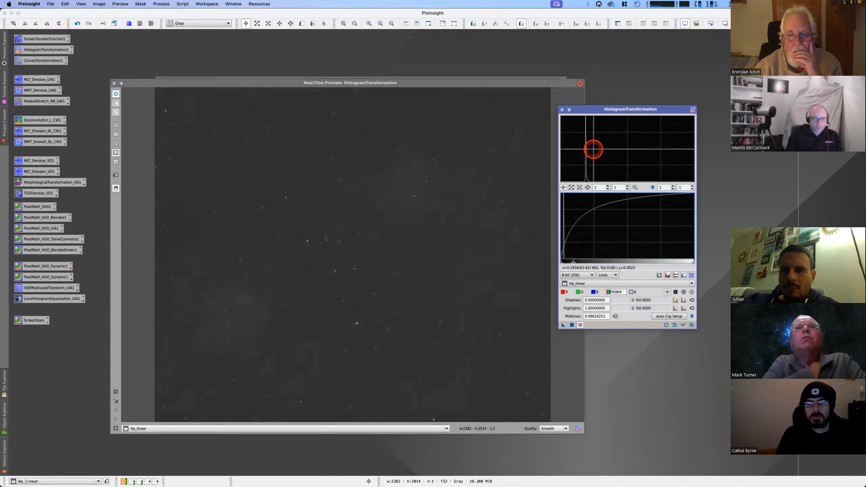
{"action": "left_click", "coordinate": [572, 325]}
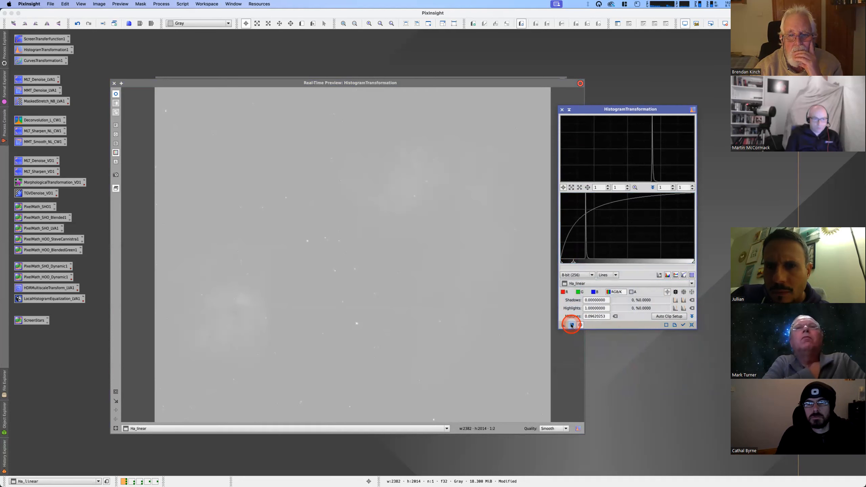
- Reset HistogramTransformation and apply a second RGB/K stretch to Ha_linear with shadows at about 0.159 and midtones at about 0.117
{"action": "left_click", "coordinate": [691, 324]}
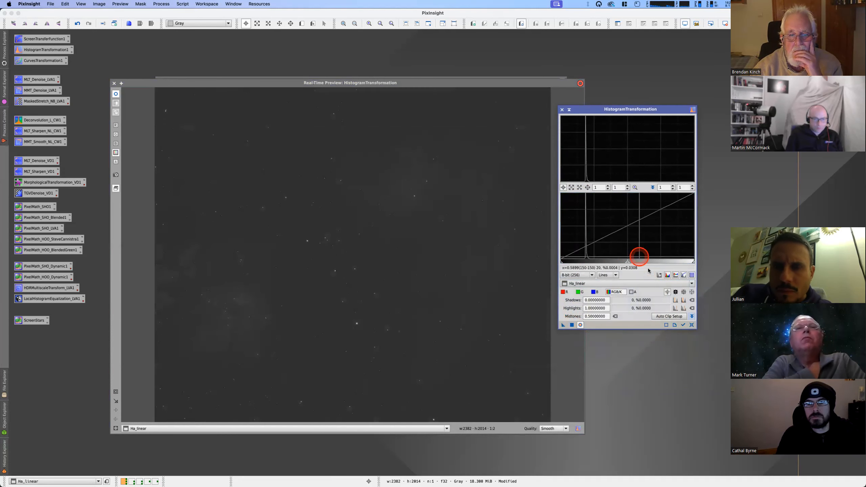
{"action": "left_click_drag", "start_coordinate": [626, 261], "coordinate": [598, 262]}
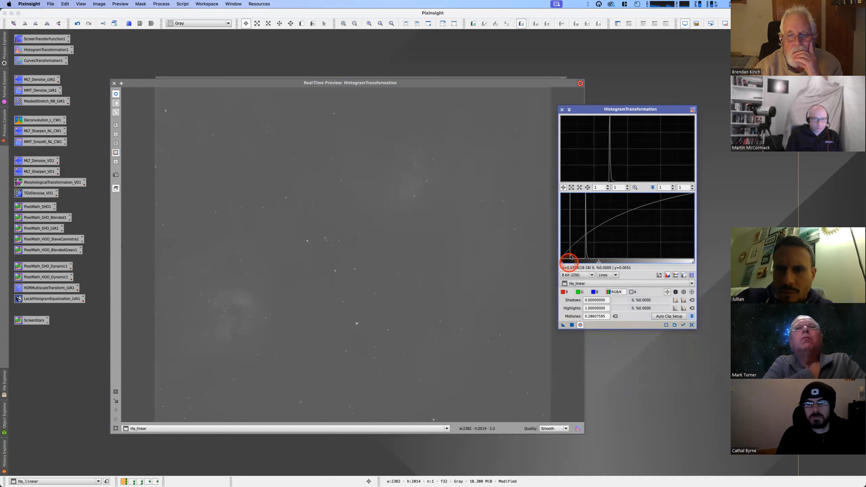
{"action": "left_click_drag", "start_coordinate": [560, 262], "coordinate": [579, 263]}
{"action": "left_click_drag", "start_coordinate": [564, 324], "coordinate": [576, 317]}
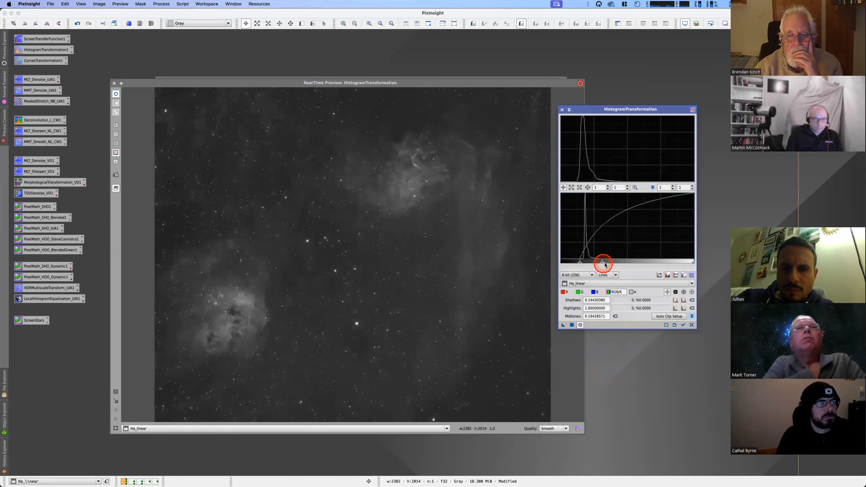
{"action": "left_click_drag", "start_coordinate": [602, 263], "coordinate": [579, 263]}
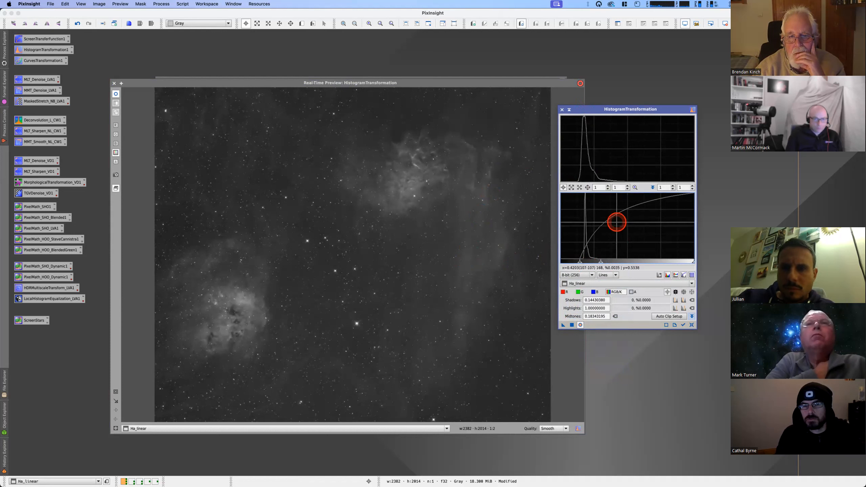
{"action": "mouse_move", "coordinate": [578, 264]}
{"action": "left_mouse_down"}
{"action": "mouse_move", "coordinate": [598, 262]}
{"action": "mouse_move", "coordinate": [582, 263]}
{"action": "left_mouse_up"}
{"action": "left_click_drag", "start_coordinate": [596, 262], "coordinate": [595, 262]}
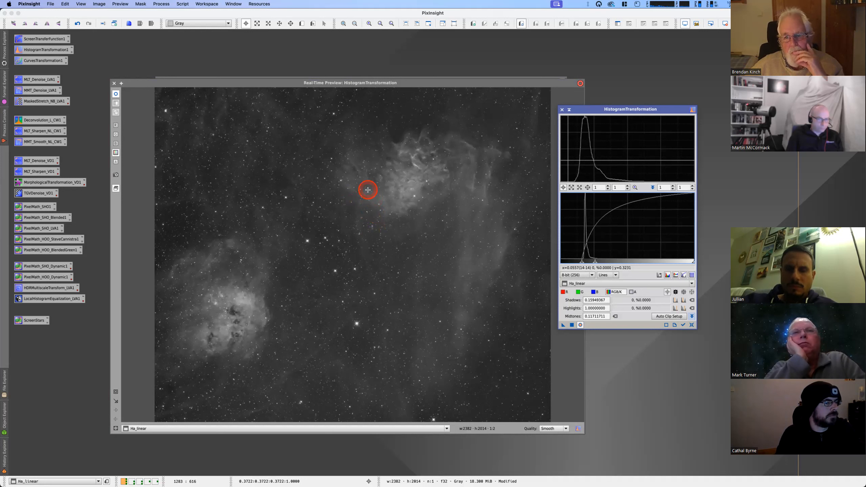
{"action": "left_click", "coordinate": [374, 198]}
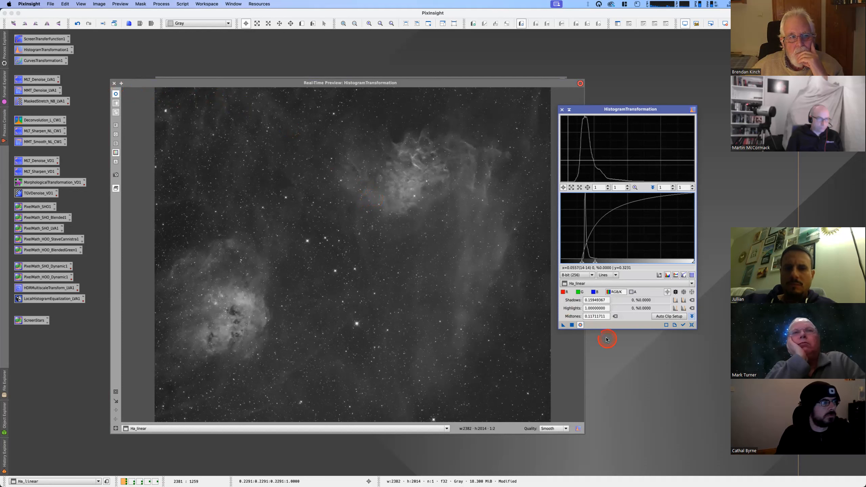
{"action": "left_click", "coordinate": [571, 325]}
- Close the real-time preview and HistogramTransformation, and shift the stretched Ha_linear window slightly
{"action": "left_click", "coordinate": [116, 83]}
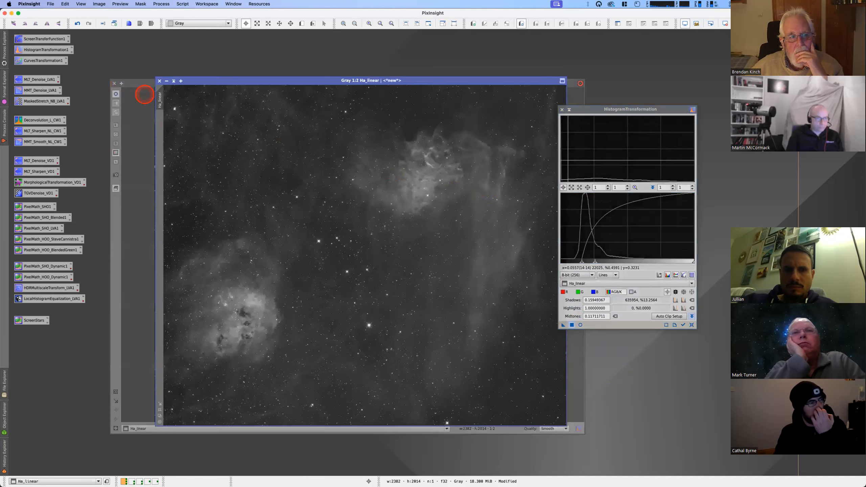
{"action": "left_click_drag", "start_coordinate": [396, 81], "coordinate": [378, 79]}
{"action": "left_click", "coordinate": [562, 109]}
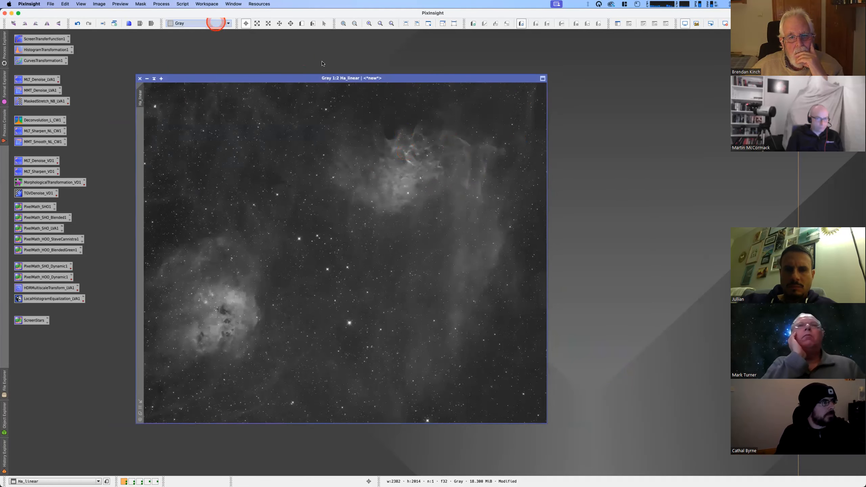
- Remove the stars from Ha_linear with StarXTerminator, leaving Generate Star Image off, and close the process window
{"action": "left_click", "coordinate": [165, 3]}
{"action": "mouse_move", "coordinate": [167, 13]}
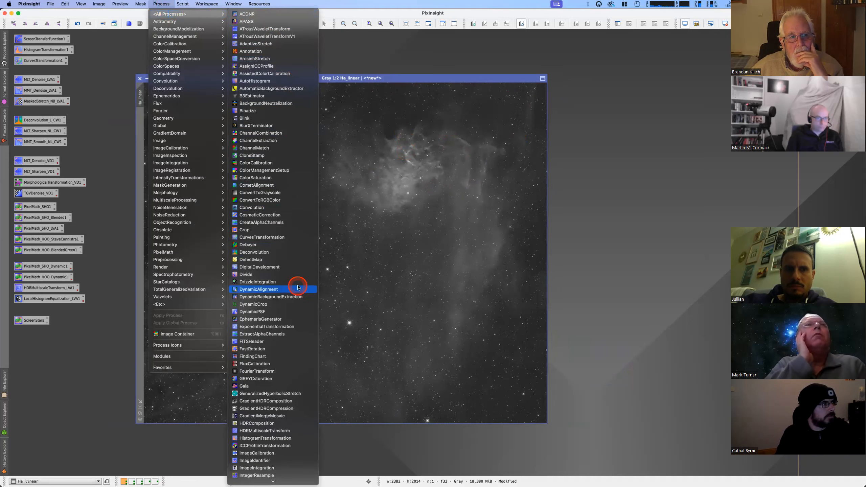
{"action": "scroll", "coordinate": [294, 286], "scroll_direction": "down", "scroll_amount": 10}
{"action": "left_click", "coordinate": [278, 442]}
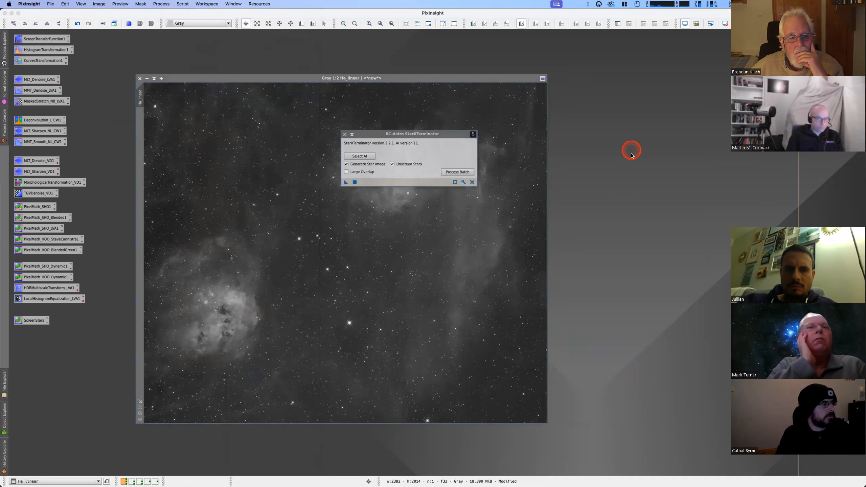
{"action": "left_click_drag", "start_coordinate": [419, 137], "coordinate": [640, 110]}
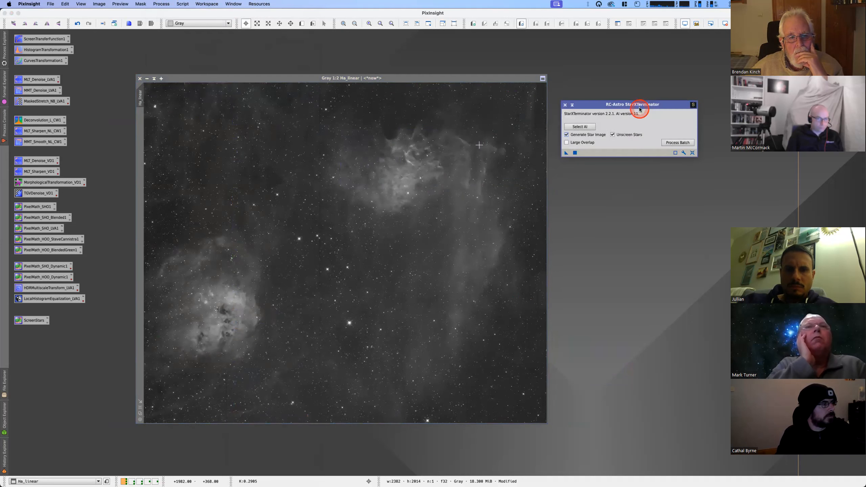
{"action": "left_click", "coordinate": [574, 137]}
{"action": "left_click_drag", "start_coordinate": [565, 154], "coordinate": [410, 184]}
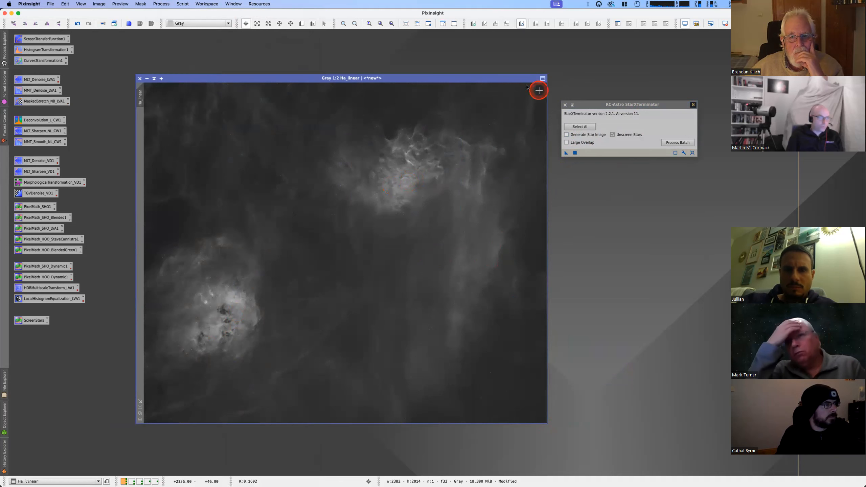
{"action": "left_click", "coordinate": [564, 105]}
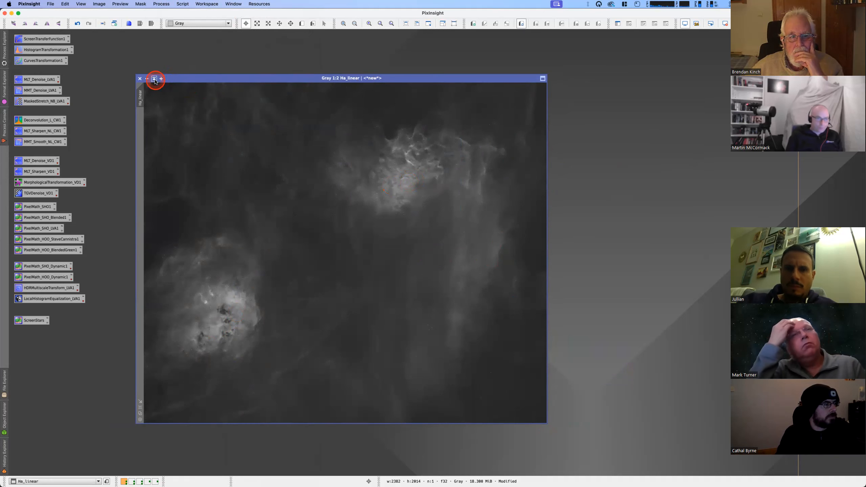
- Collapse the Ha_linear window beside the Ha image, and expand the HOO image and reposition it for viewing
{"action": "mouse_move", "coordinate": [222, 78]}
{"action": "left_mouse_down"}
{"action": "mouse_move", "coordinate": [355, 74]}
{"action": "mouse_move", "coordinate": [397, 125]}
{"action": "left_mouse_up"}
{"action": "double_click", "coordinate": [354, 74]}
{"action": "double_click", "coordinate": [232, 188]}
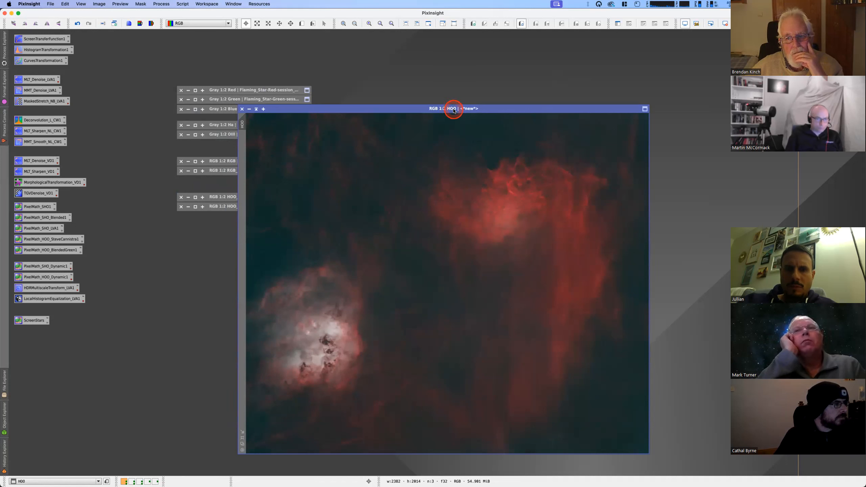
{"action": "left_click_drag", "start_coordinate": [392, 111], "coordinate": [383, 81]}
- Load the HOO image's processing history for review, and collapse the image window
{"action": "right_click", "coordinate": [373, 206]}
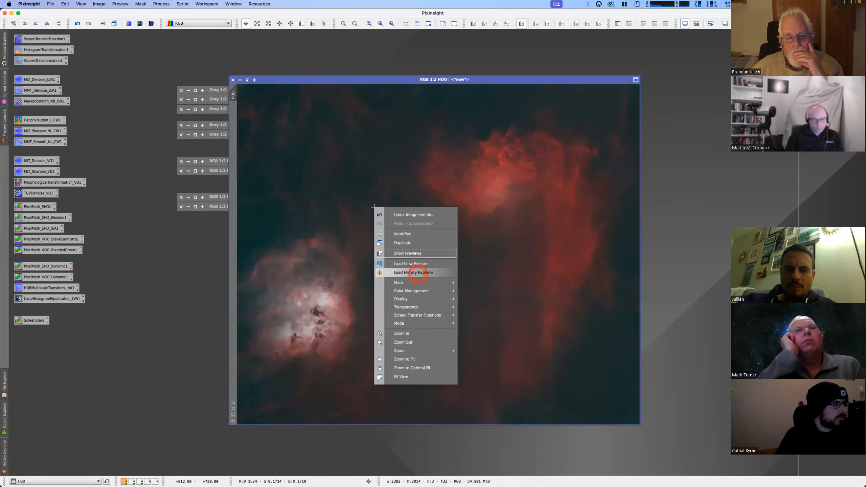
{"action": "left_click", "coordinate": [414, 273]}
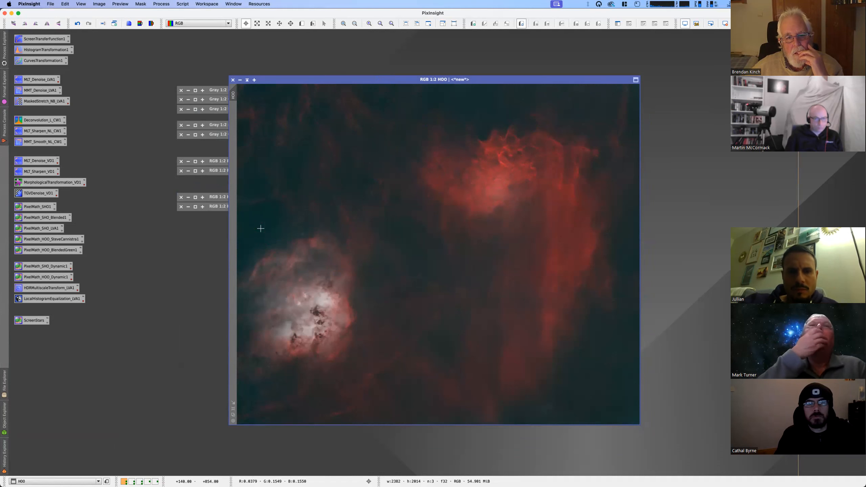
{"action": "left_click", "coordinate": [246, 80]}
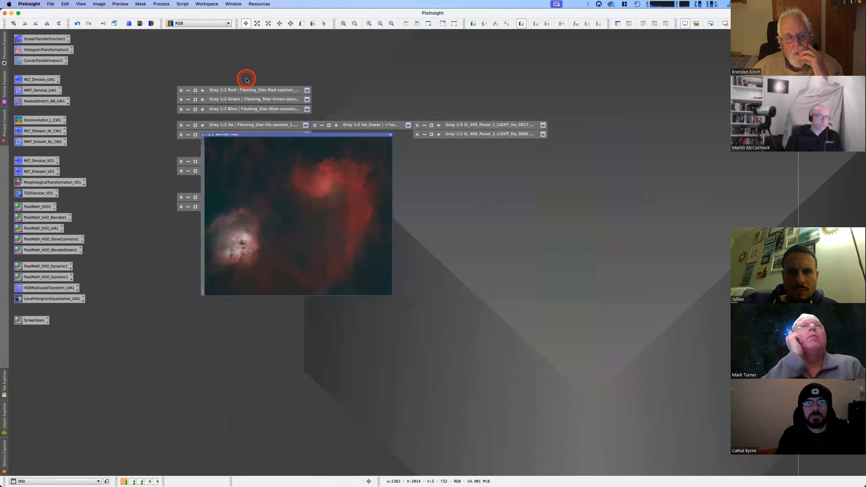
- Expand the starless HOO_curves image to view it, and collapse it again
{"action": "left_click", "coordinate": [247, 180]}
{"action": "double_click", "coordinate": [245, 198]}
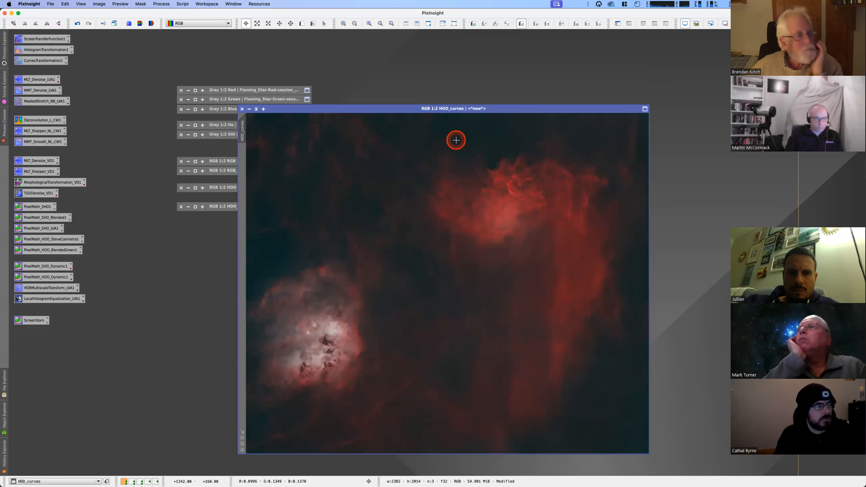
{"action": "left_click_drag", "start_coordinate": [489, 108], "coordinate": [483, 84]}
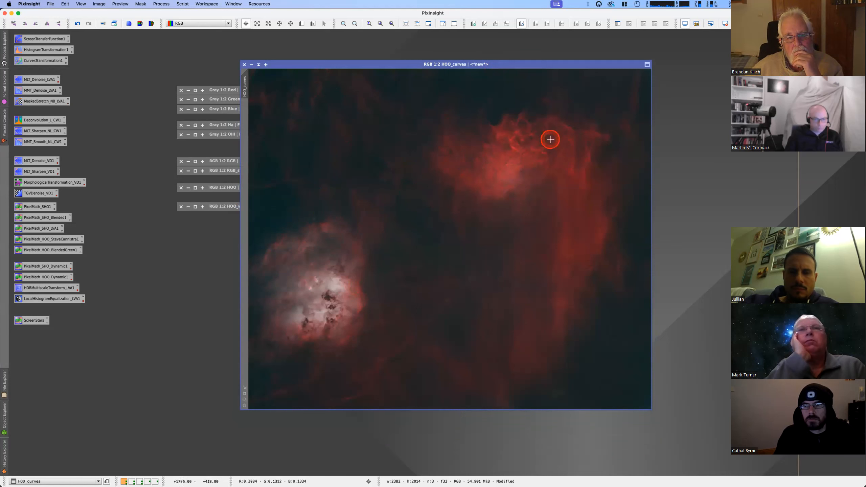
{"action": "left_click", "coordinate": [252, 64]}
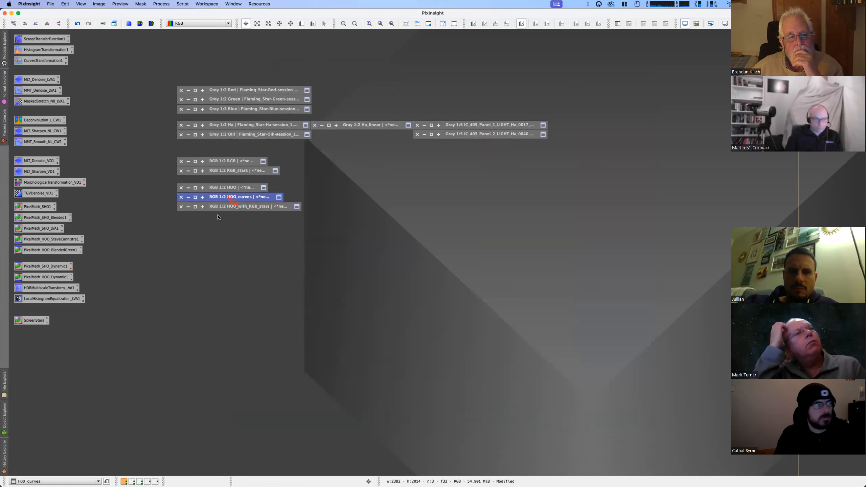
- Expand the HOO_with_RGB_stars image to view the result with stars, and collapse it again
{"action": "double_click", "coordinate": [240, 206]}
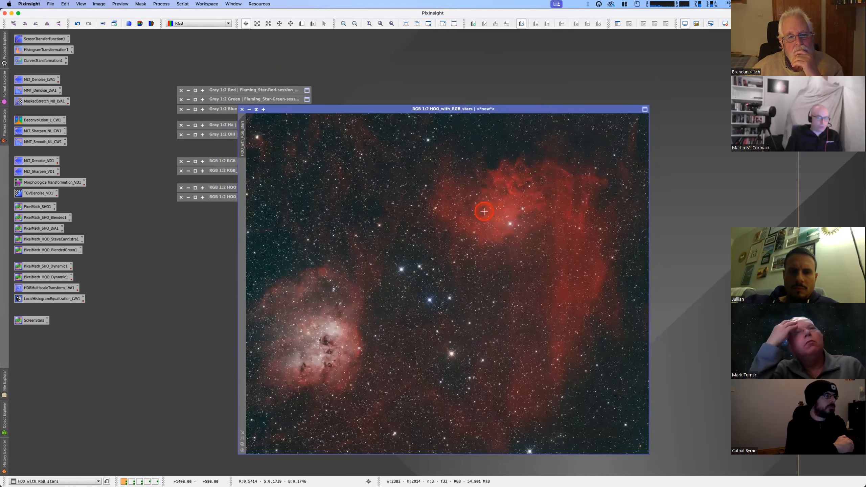
{"action": "left_click_drag", "start_coordinate": [459, 112], "coordinate": [440, 101]}
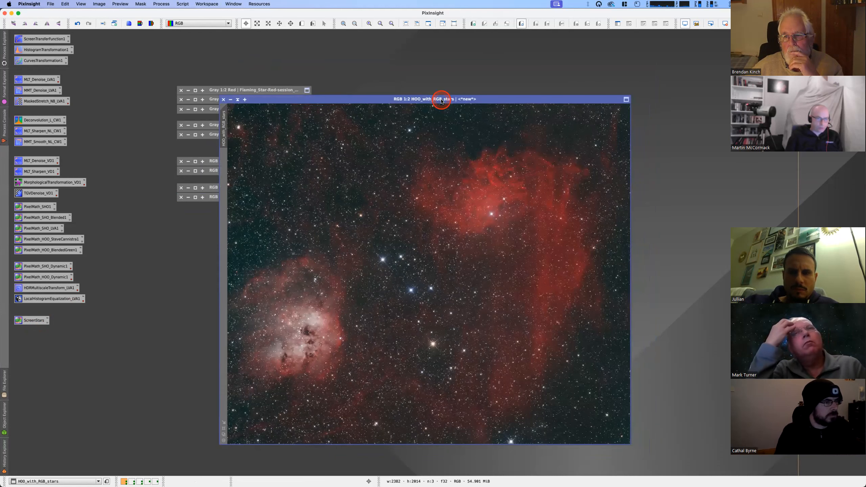
{"action": "left_click", "coordinate": [237, 99]}
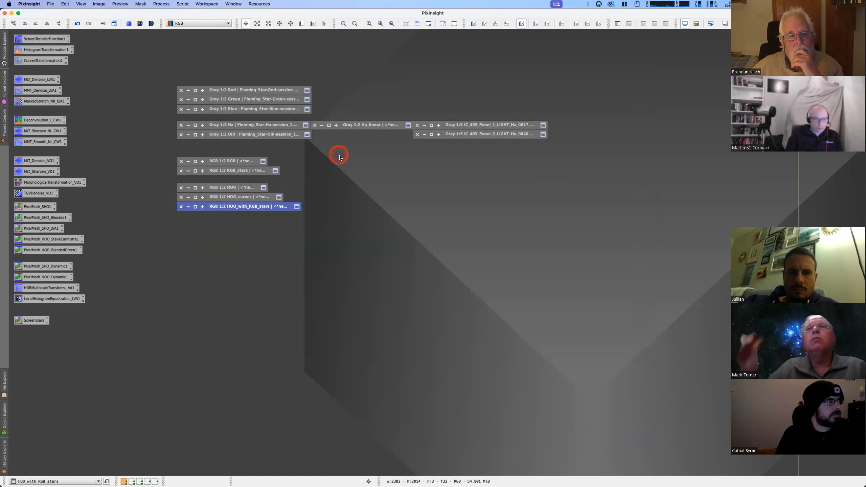
- Set up ChannelCombination in RGB with Ha as the red source and OIII as the green and blue sources
{"action": "left_click", "coordinate": [163, 5]}
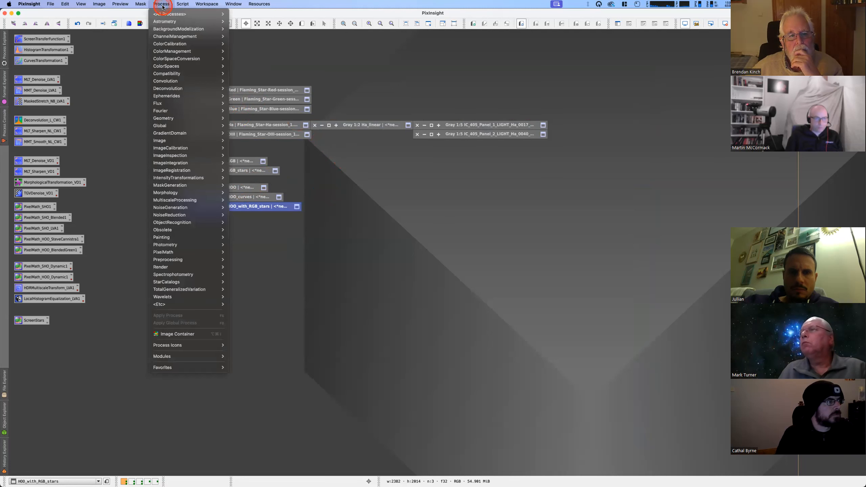
{"action": "mouse_move", "coordinate": [179, 15]}
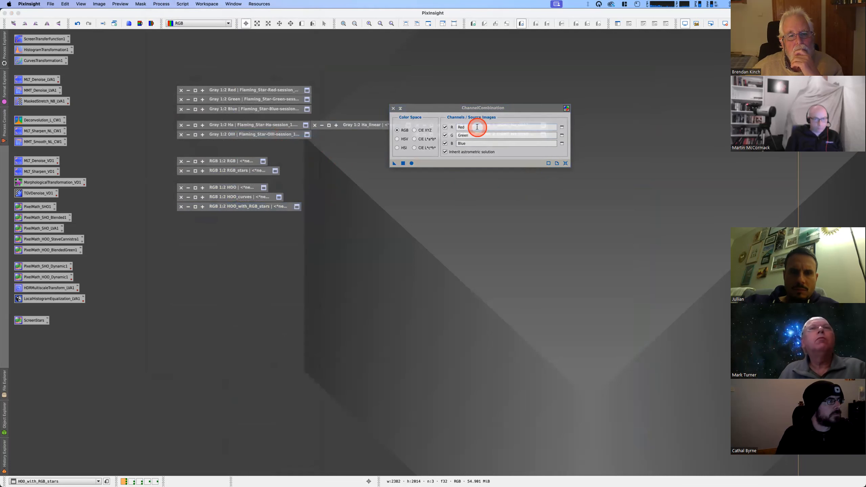
{"action": "left_click", "coordinate": [449, 128]}
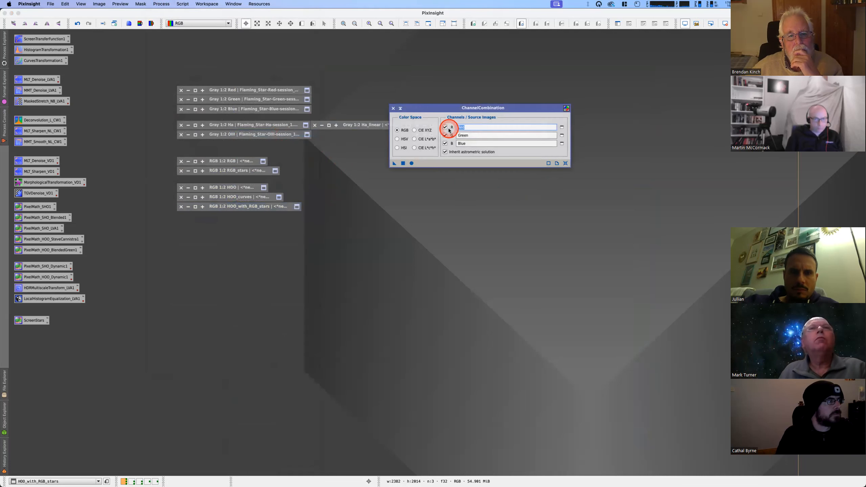
{"action": "left_click", "coordinate": [442, 137]}
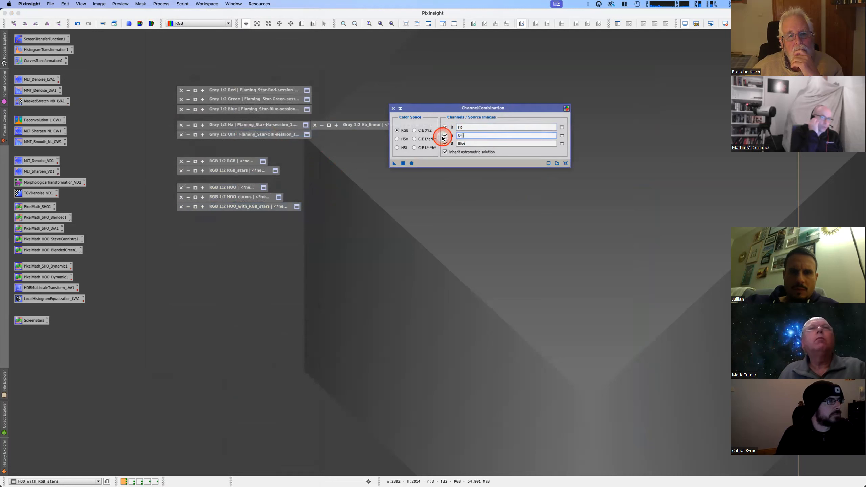
{"action": "left_click", "coordinate": [451, 144]}
{"action": "type", "text": "O"}
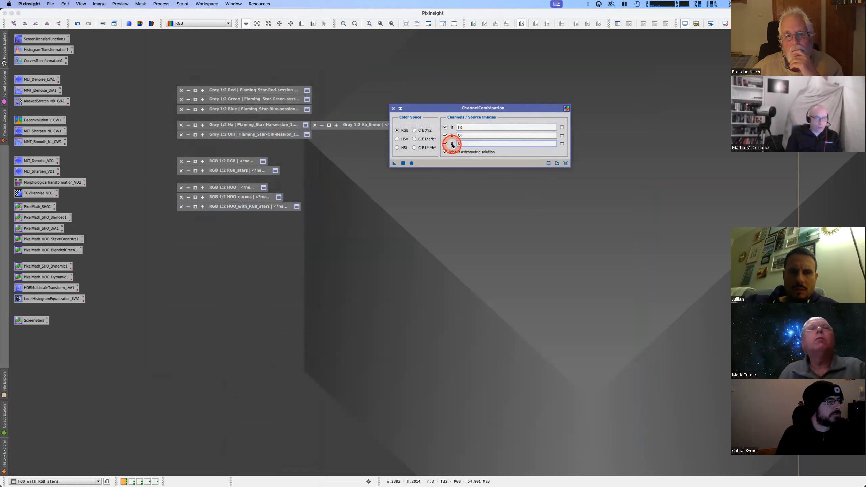
{"action": "type", "text": "III"}
{"action": "left_click", "coordinate": [403, 164]}
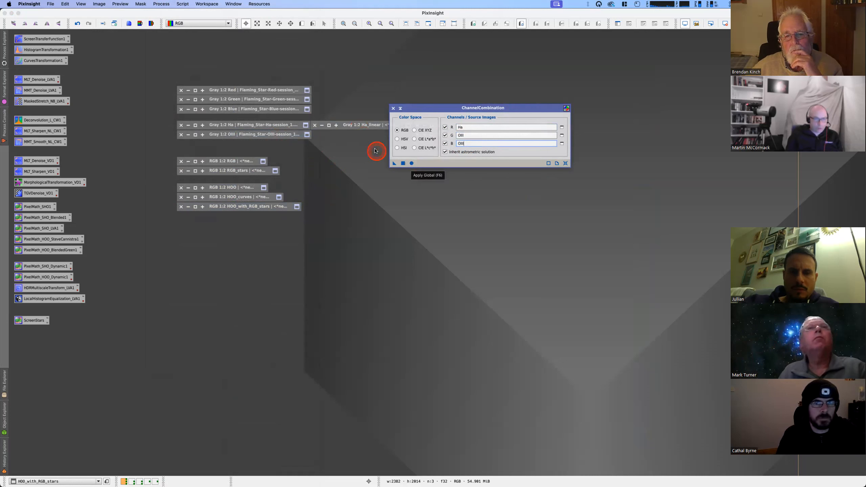
- Expand the Ha image, check its identifier in the Set Image Identifier dialog, and collapse the image
{"action": "double_click", "coordinate": [272, 127]}
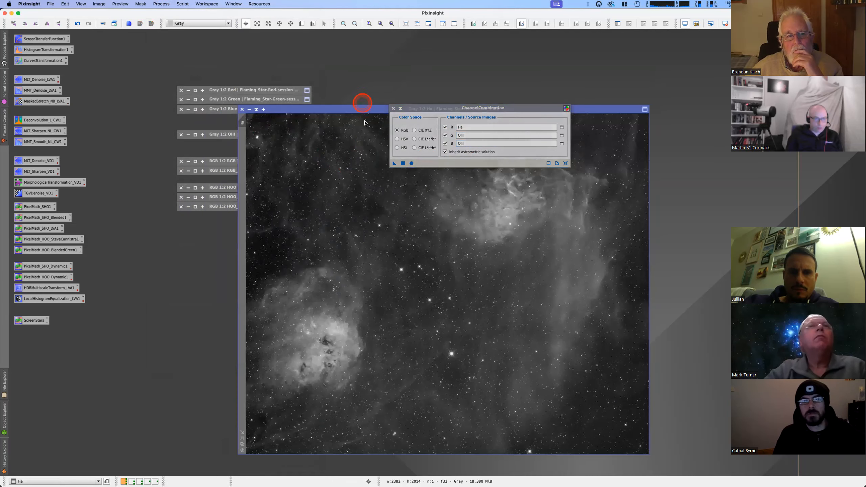
{"action": "left_click_drag", "start_coordinate": [442, 108], "coordinate": [466, 33]}
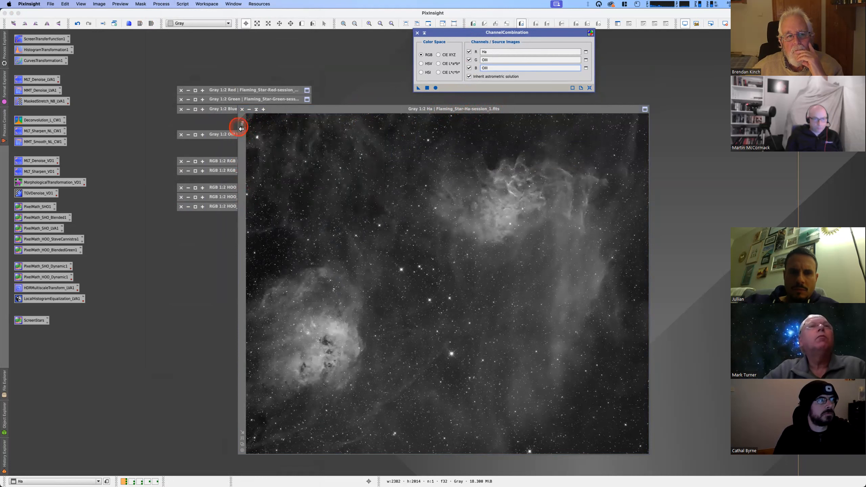
{"action": "mouse_move", "coordinate": [244, 120]}
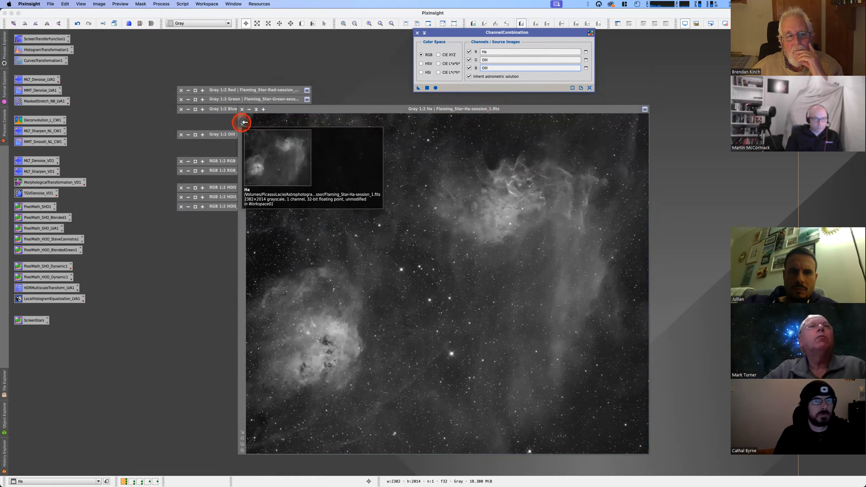
{"action": "double_click", "coordinate": [243, 122]}
{"action": "left_click", "coordinate": [397, 246]}
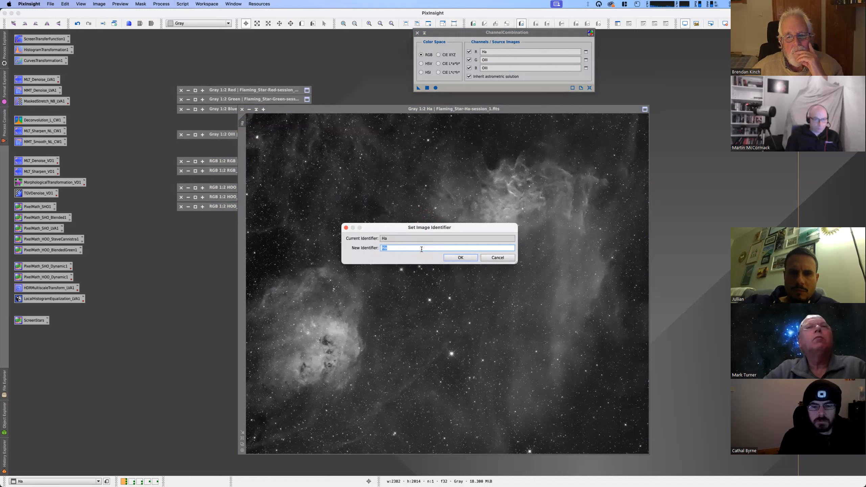
{"action": "left_click", "coordinate": [453, 257]}
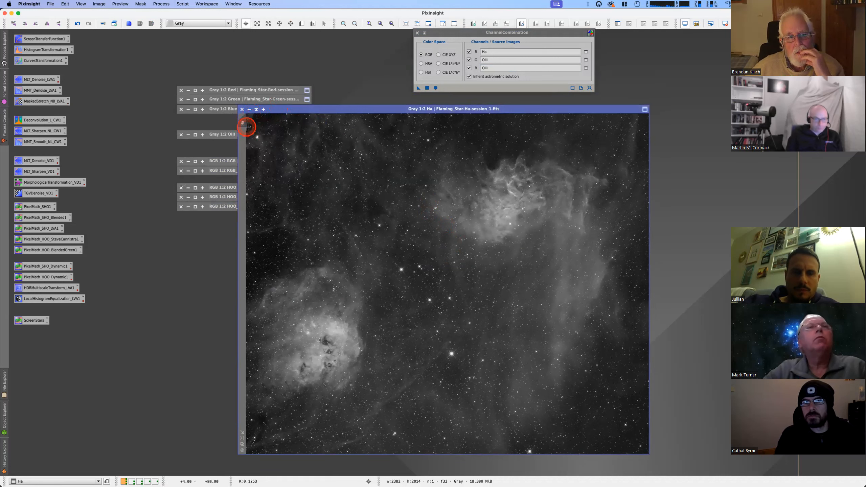
{"action": "left_click", "coordinate": [256, 109]}
- Review the ChannelCombination sources and the images available for the red channel, cancelling the source selection
{"action": "left_click_drag", "start_coordinate": [503, 34], "coordinate": [481, 193]}
{"action": "left_click", "coordinate": [471, 211]}
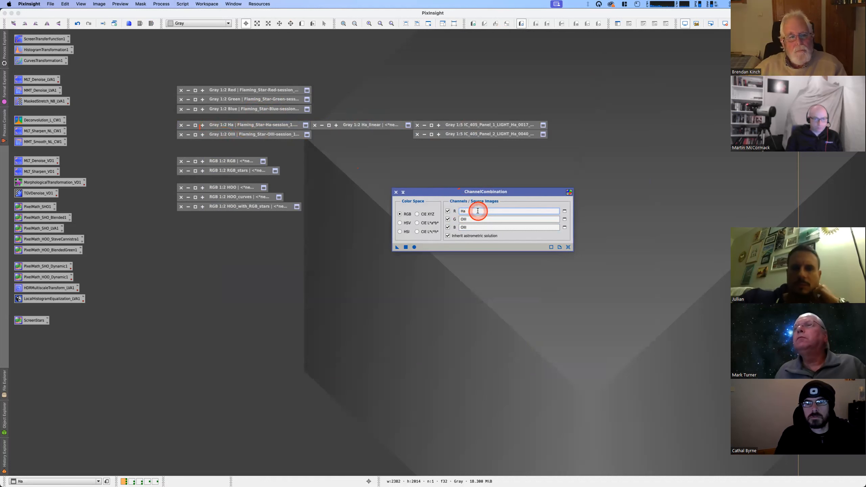
{"action": "left_click", "coordinate": [473, 220]}
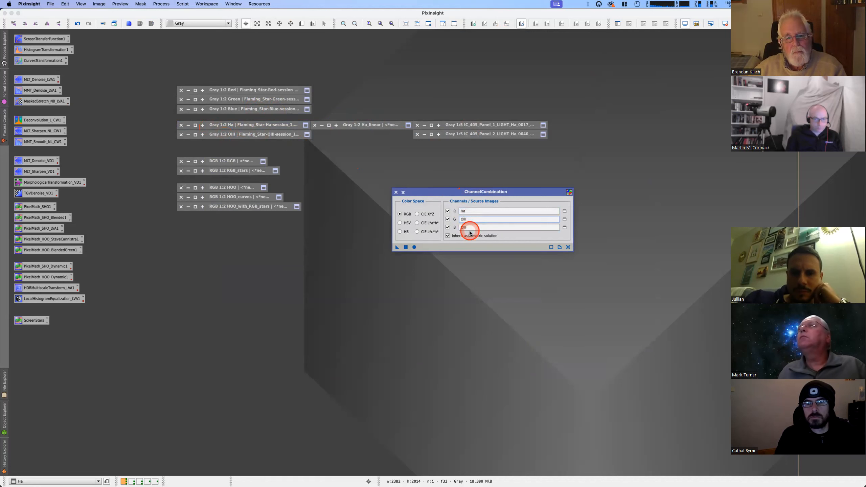
{"action": "left_click", "coordinate": [565, 212]}
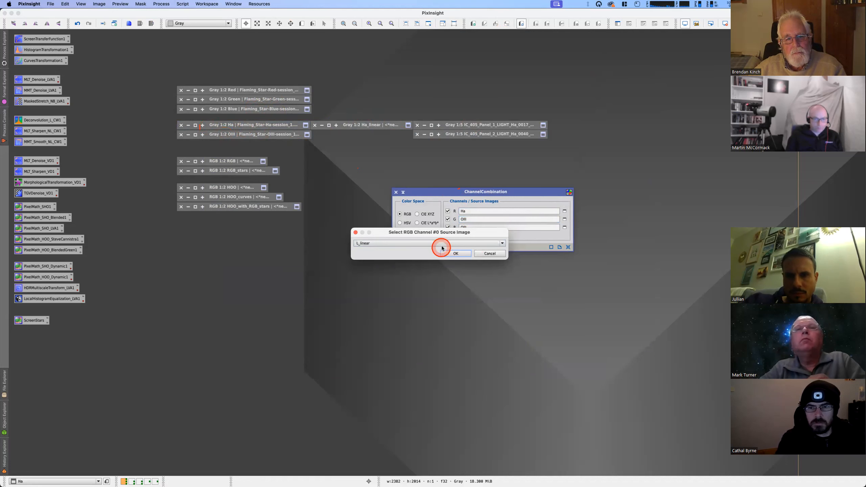
{"action": "left_click", "coordinate": [443, 244]}
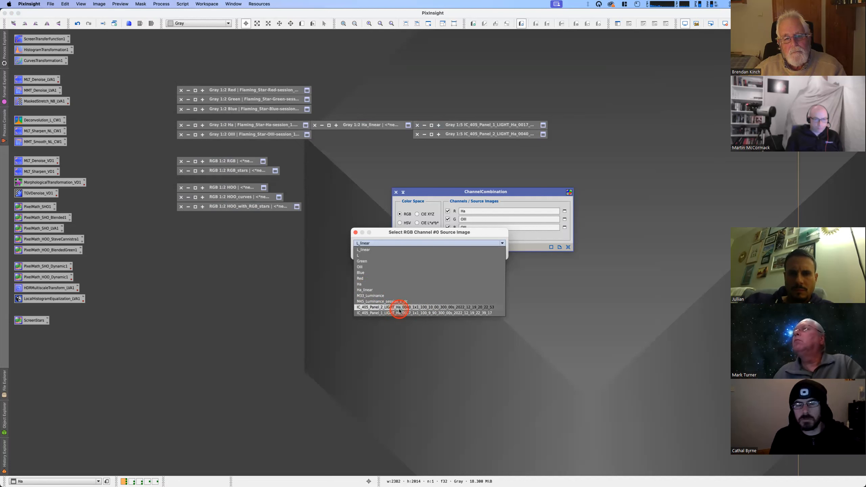
{"action": "left_click", "coordinate": [425, 243]}
{"action": "left_click", "coordinate": [491, 254]}
- Apply ChannelCombination globally to create a new HOO image, and view the Ha source image again
{"action": "left_click", "coordinate": [414, 247]}
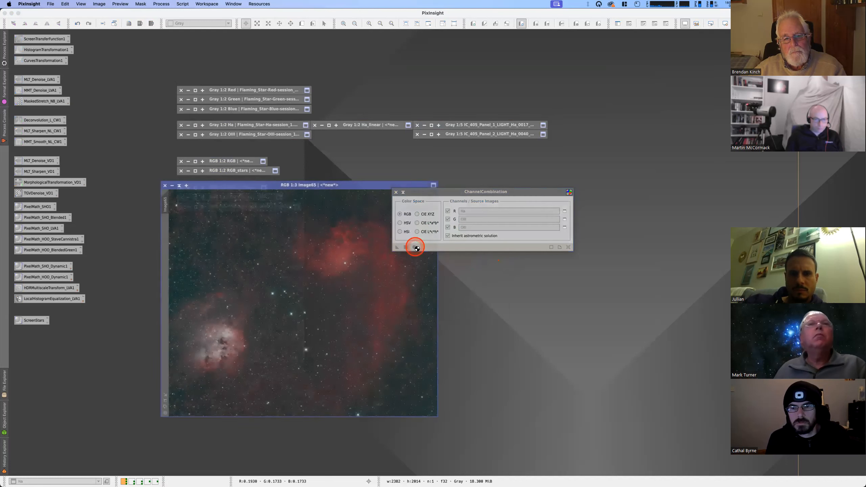
{"action": "left_click_drag", "start_coordinate": [424, 191], "coordinate": [481, 171]}
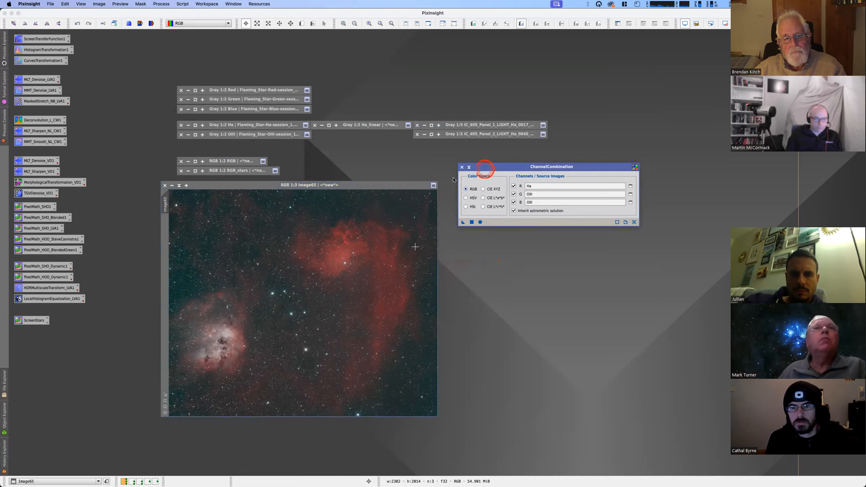
{"action": "double_click", "coordinate": [248, 125]}
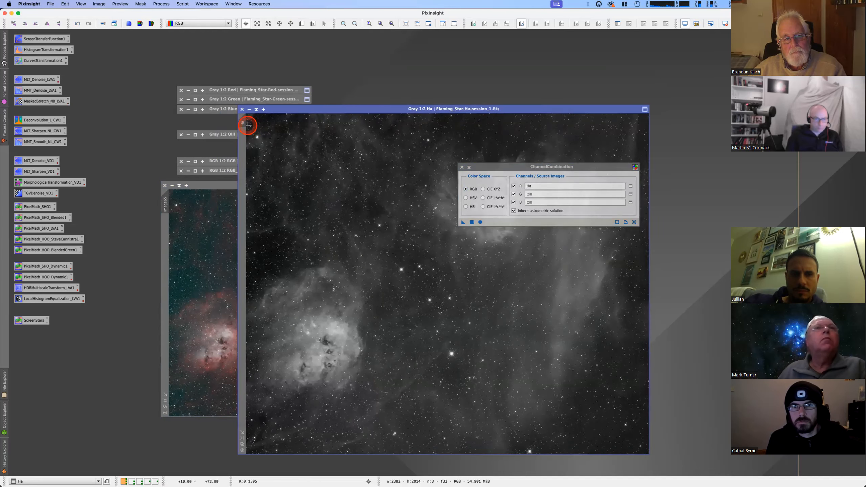
{"action": "left_click", "coordinate": [256, 109]}
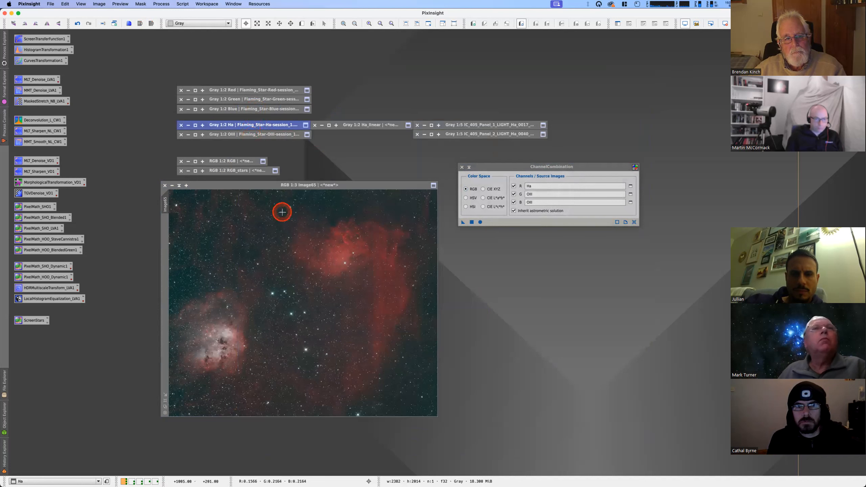
- Examine the newly combined image clear of the ChannelCombination dialog, and close it
{"action": "left_click_drag", "start_coordinate": [300, 187], "coordinate": [387, 174]}
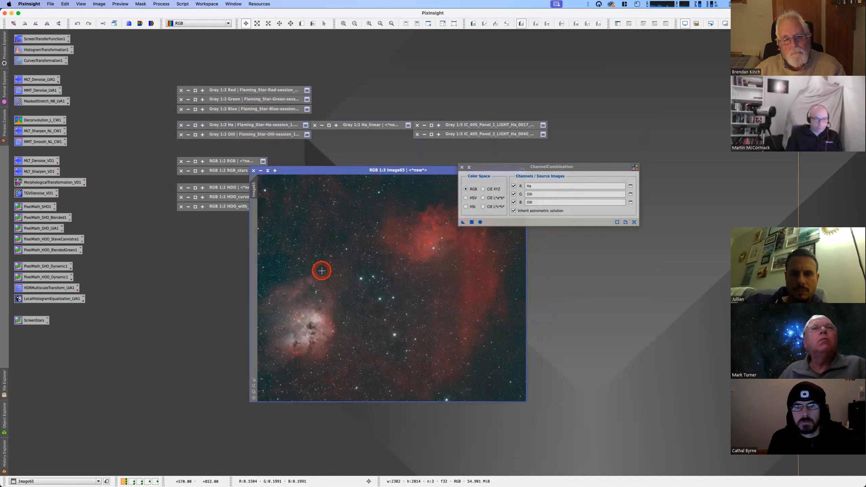
{"action": "left_click_drag", "start_coordinate": [529, 168], "coordinate": [616, 141]}
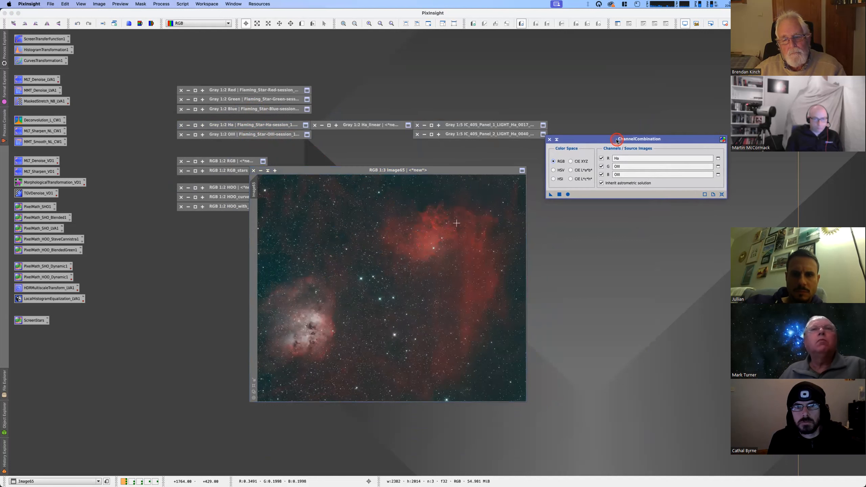
{"action": "left_click_drag", "start_coordinate": [389, 170], "coordinate": [414, 156]}
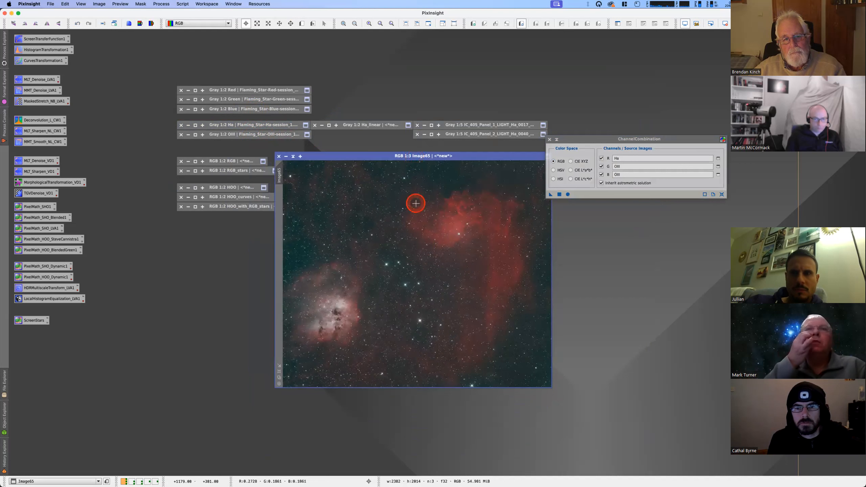
{"action": "left_click", "coordinate": [294, 156]}
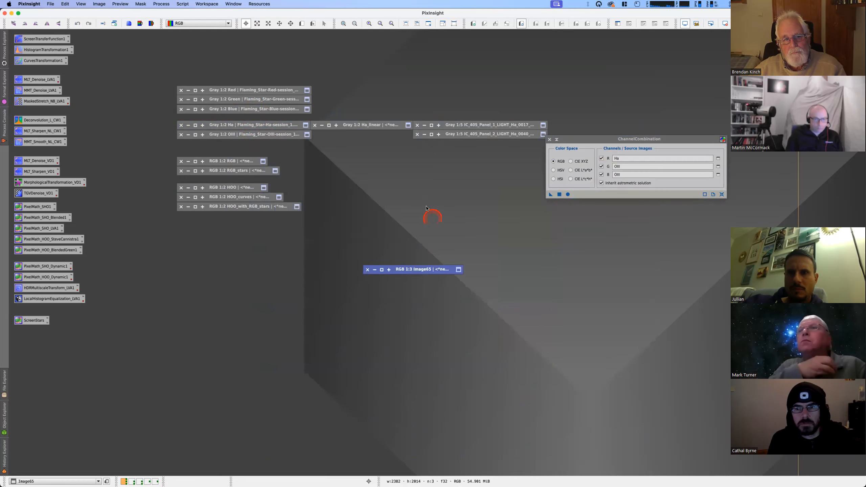
{"action": "left_click", "coordinate": [364, 271]}
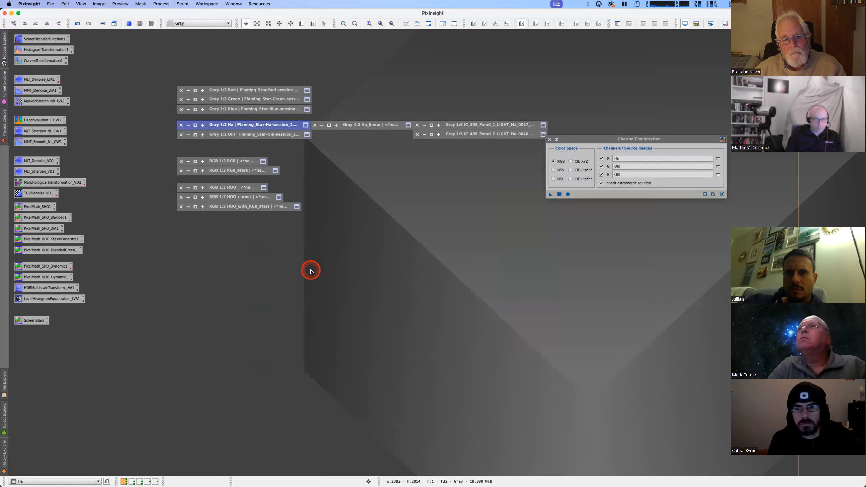
- Bring HOO_with_RGB_stars back into view for another look at the finished image, and collapse it
{"action": "double_click", "coordinate": [241, 208]}
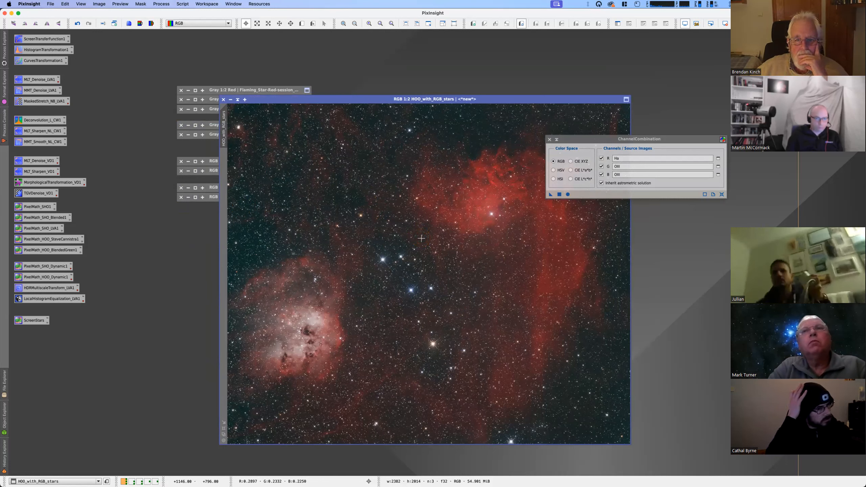
{"action": "left_click", "coordinate": [289, 90]}
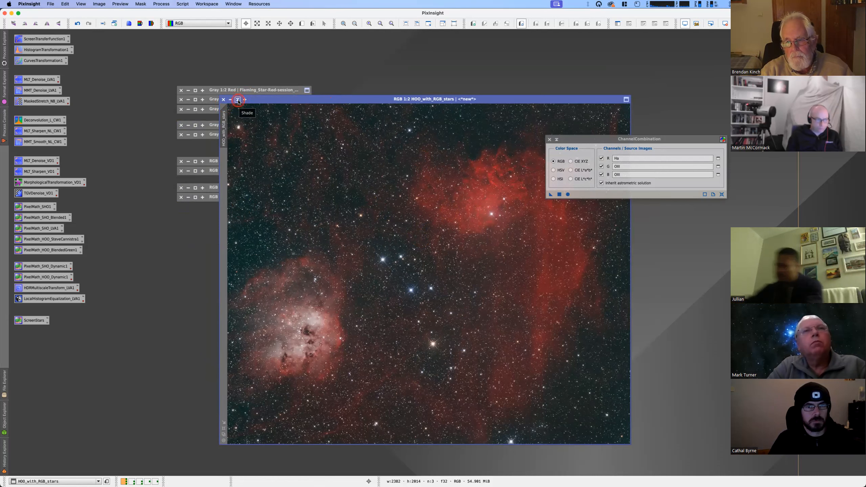
{"action": "left_click", "coordinate": [238, 99]}
- Expand the HOO_curves image and load its processing history in the History Explorer
{"action": "double_click", "coordinate": [223, 197]}
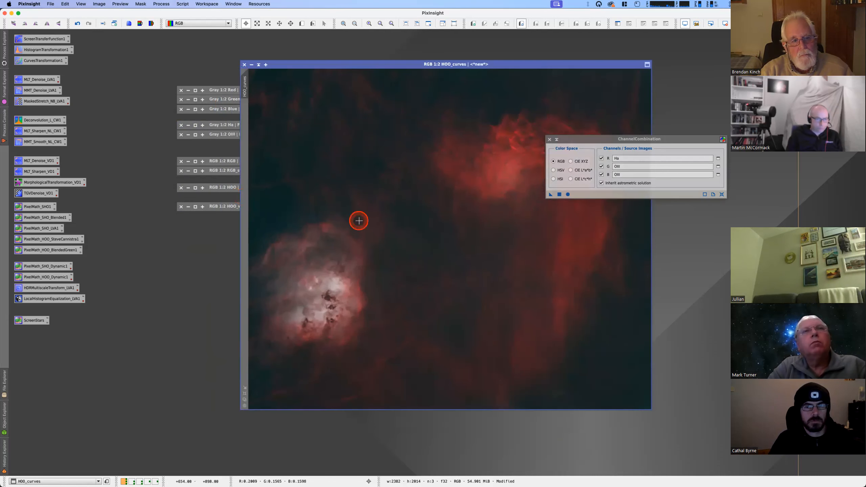
{"action": "right_click", "coordinate": [290, 220]}
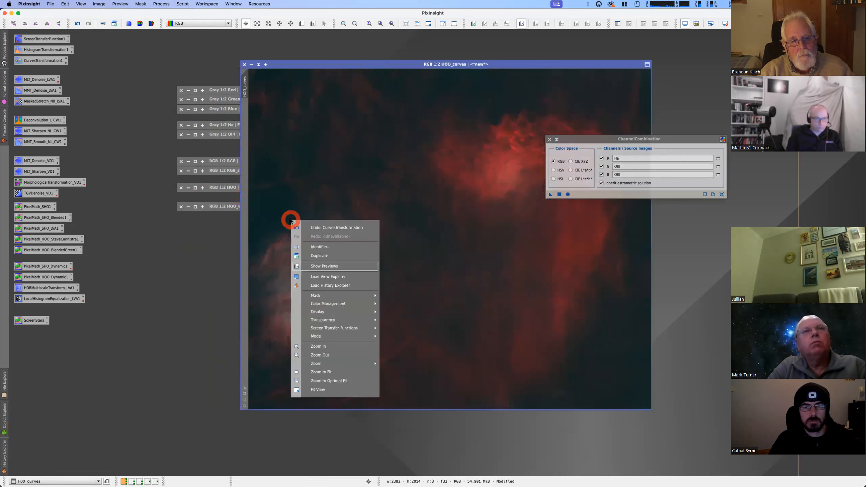
{"action": "left_click", "coordinate": [340, 289]}
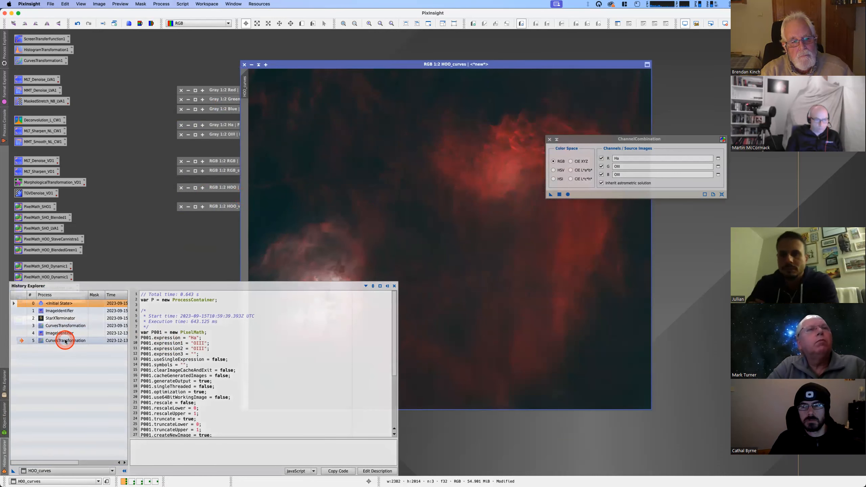
- Open the last CurvesTransformation instance from the HOO_curves history beside the image, and close the ChannelCombination dialog
{"action": "double_click", "coordinate": [66, 341]}
{"action": "left_click_drag", "start_coordinate": [692, 104], "coordinate": [679, 169]}
{"action": "left_click", "coordinate": [549, 139]}
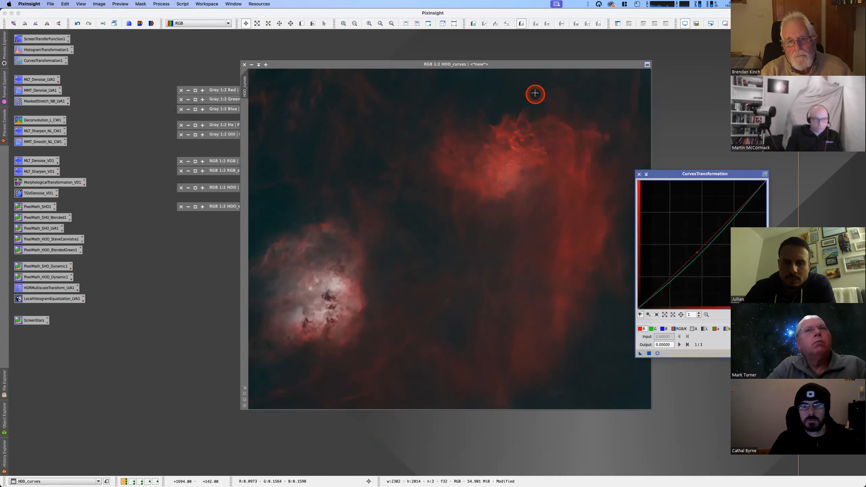
{"action": "left_click_drag", "start_coordinate": [516, 67], "coordinate": [447, 67]}
{"action": "left_click_drag", "start_coordinate": [683, 172], "coordinate": [640, 122]}
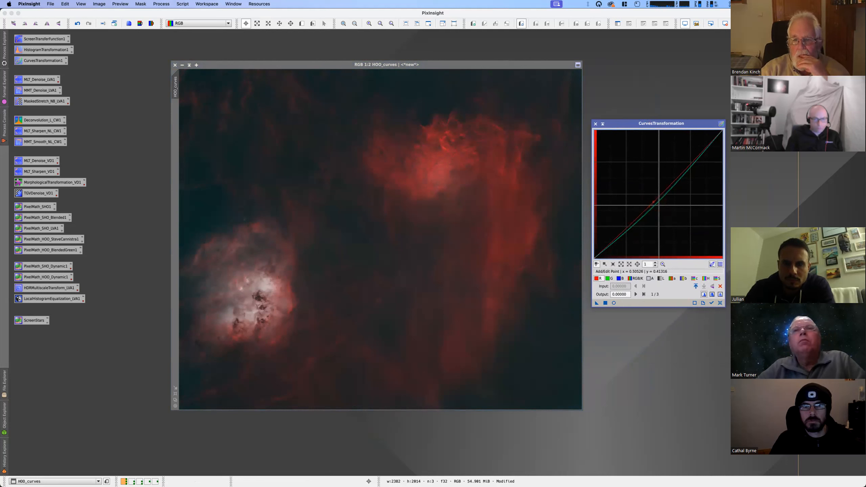
- Switch from the red curve to the combined RGB/K curve and start a real-time preview of HOO_curves
{"action": "left_click", "coordinate": [653, 232]}
{"action": "left_click", "coordinate": [636, 278]}
{"action": "left_click", "coordinate": [640, 287]}
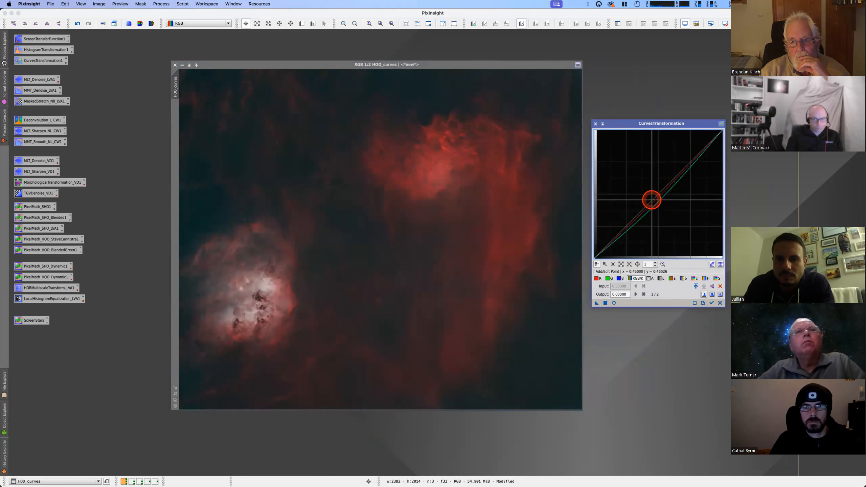
{"action": "left_click", "coordinate": [646, 265]}
{"action": "left_click", "coordinate": [647, 205]}
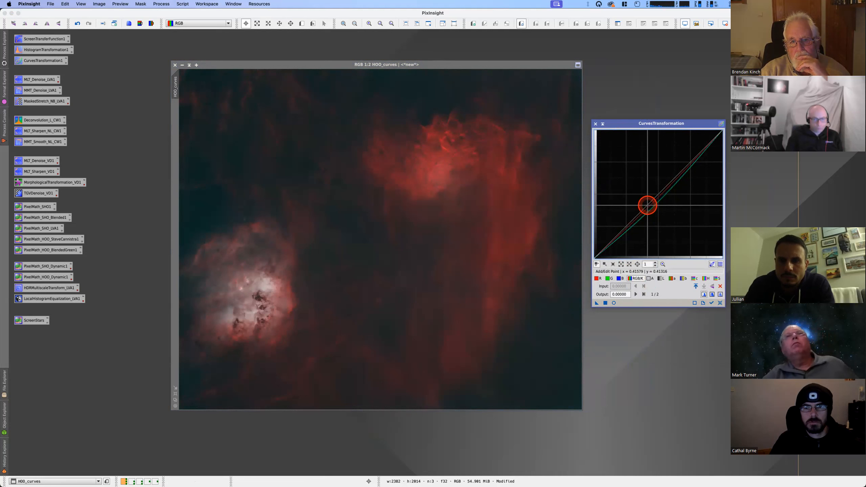
{"action": "left_click", "coordinate": [613, 303]}
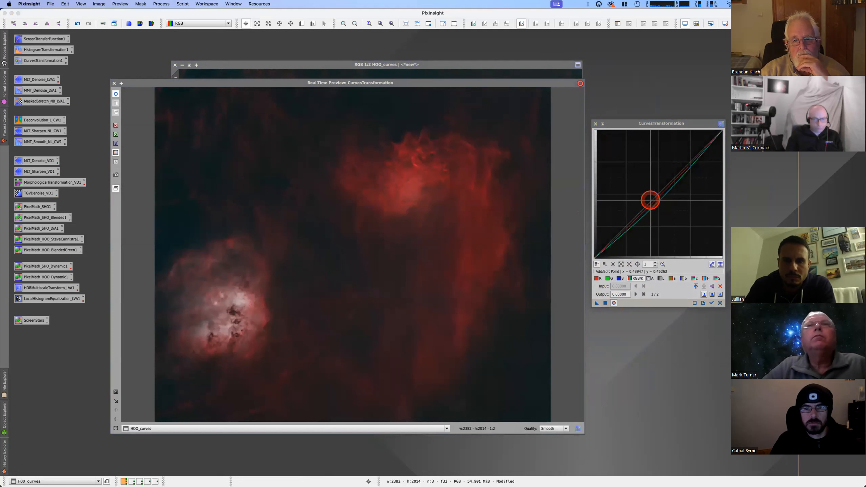
- Raise the combined RGB/K curve's midtones to about 0.47 output and add a shadow point at about 0.18 input and 0.19 output
{"action": "left_click_drag", "start_coordinate": [648, 204], "coordinate": [642, 198]}
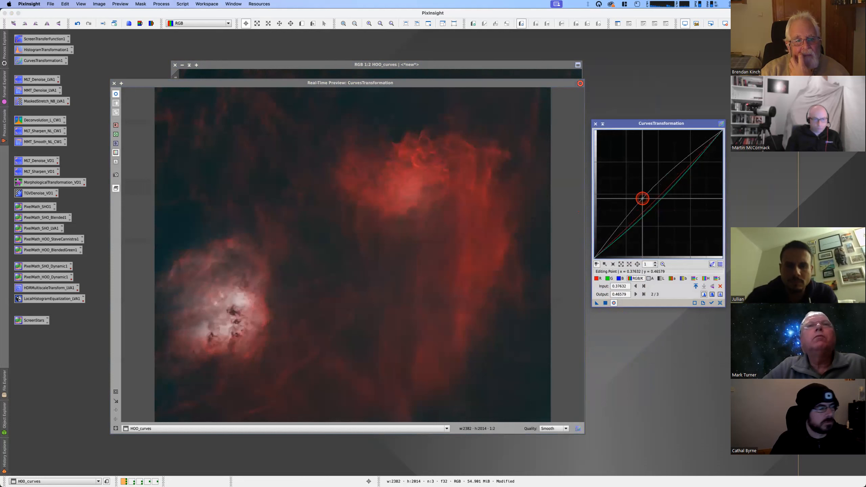
{"action": "left_click", "coordinate": [615, 232]}
{"action": "left_click_drag", "start_coordinate": [615, 232], "coordinate": [616, 235]}
- Turn off and close the real-time curve preview, and restart it for HOO_curves
{"action": "left_click", "coordinate": [245, 141]}
{"action": "left_click", "coordinate": [117, 98]}
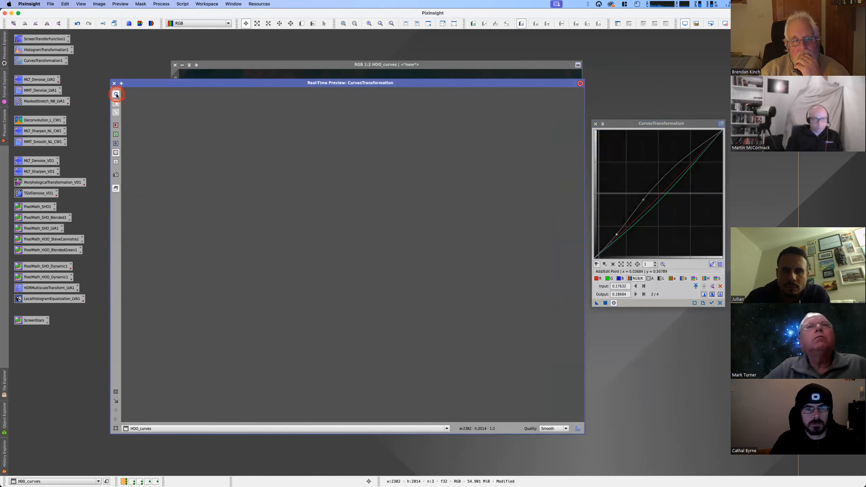
{"action": "left_click_drag", "start_coordinate": [305, 86], "coordinate": [307, 86]}
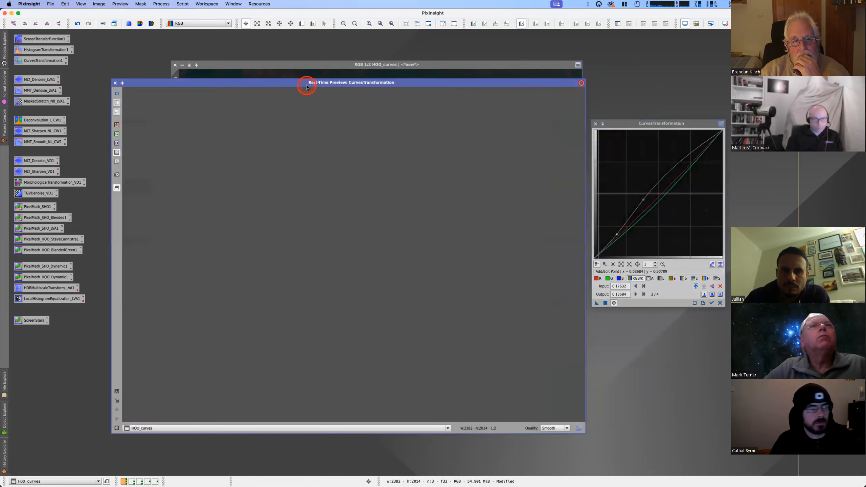
{"action": "left_click", "coordinate": [116, 84]}
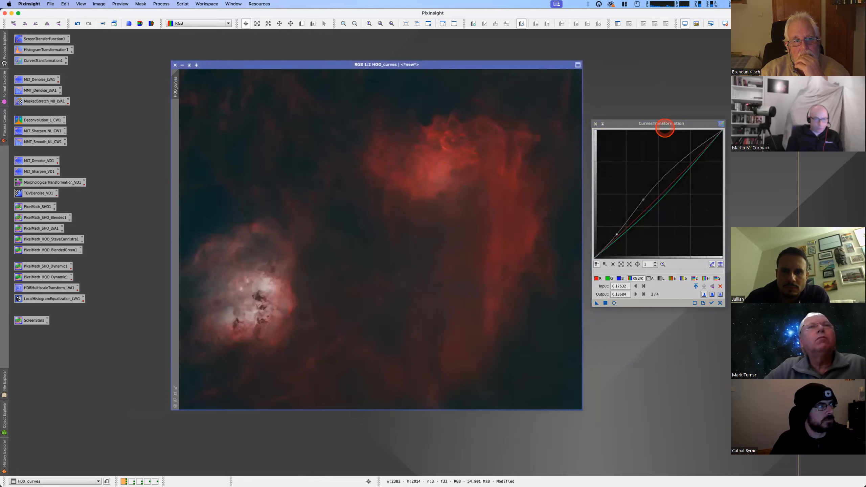
{"action": "left_click_drag", "start_coordinate": [617, 125], "coordinate": [616, 125]}
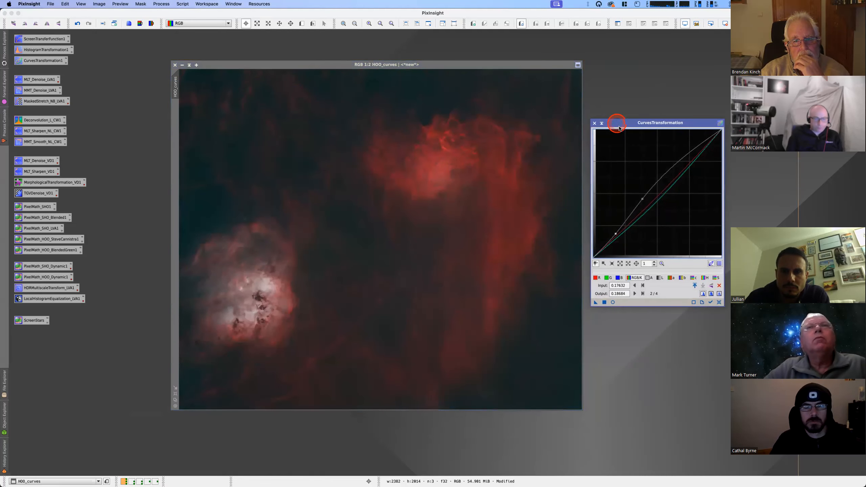
{"action": "left_click", "coordinate": [613, 303]}
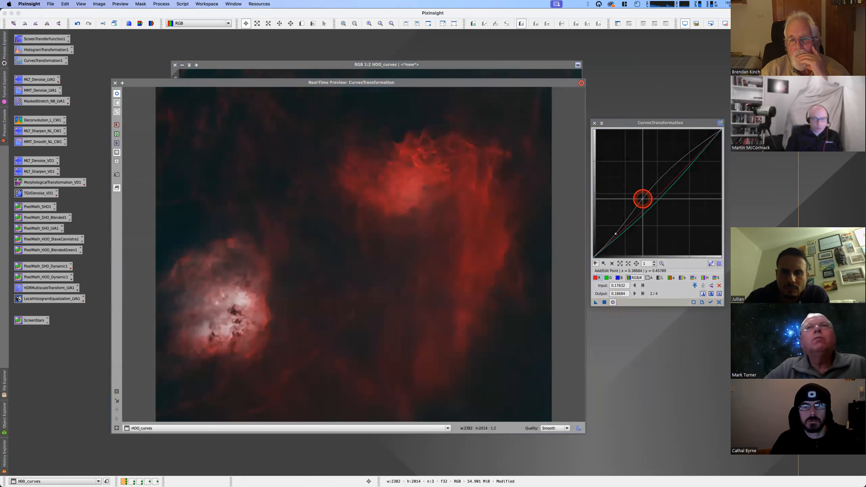
- Soften the combined RGB/K curve by moving its midtone point closer to the diagonal, at about 0.47 output, and nudging the shadow point
{"action": "left_click_drag", "start_coordinate": [643, 199], "coordinate": [645, 201]}
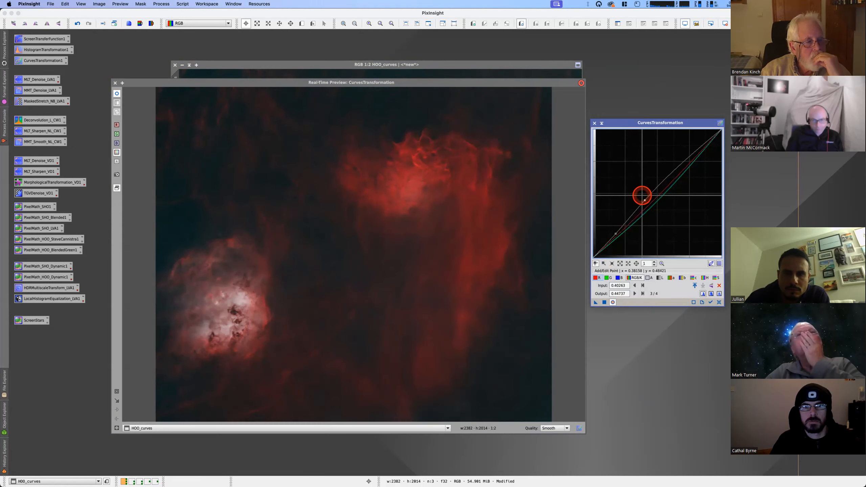
{"action": "mouse_move", "coordinate": [645, 200]}
{"action": "left_mouse_down"}
{"action": "mouse_move", "coordinate": [652, 213]}
{"action": "mouse_move", "coordinate": [650, 196]}
{"action": "left_mouse_up"}
{"action": "left_click_drag", "start_coordinate": [616, 234], "coordinate": [617, 235]}
{"action": "left_click_drag", "start_coordinate": [650, 196], "coordinate": [649, 197]}
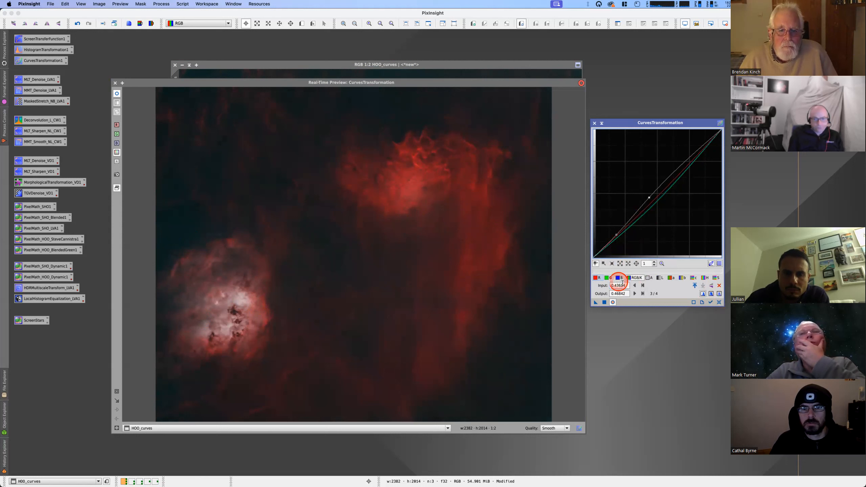
- Review the red, green and blue channel curves one after another against the preview of the nebula
{"action": "left_click", "coordinate": [596, 279]}
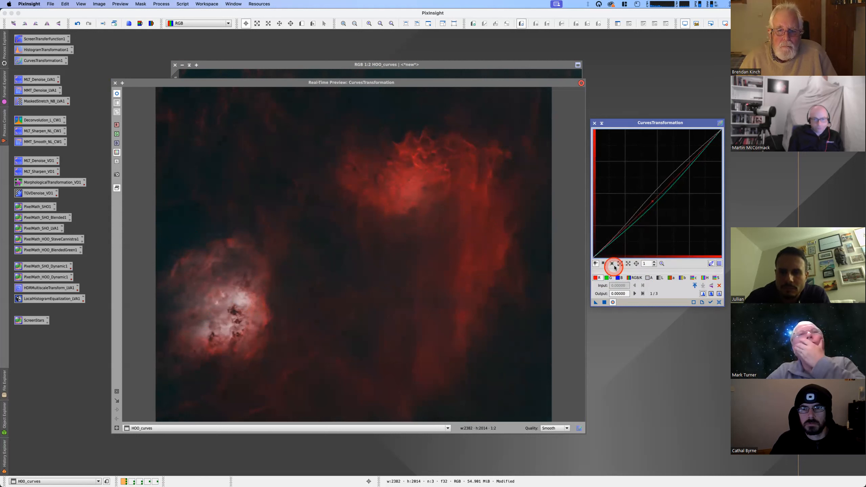
{"action": "left_click", "coordinate": [610, 279]}
{"action": "left_click", "coordinate": [656, 203]}
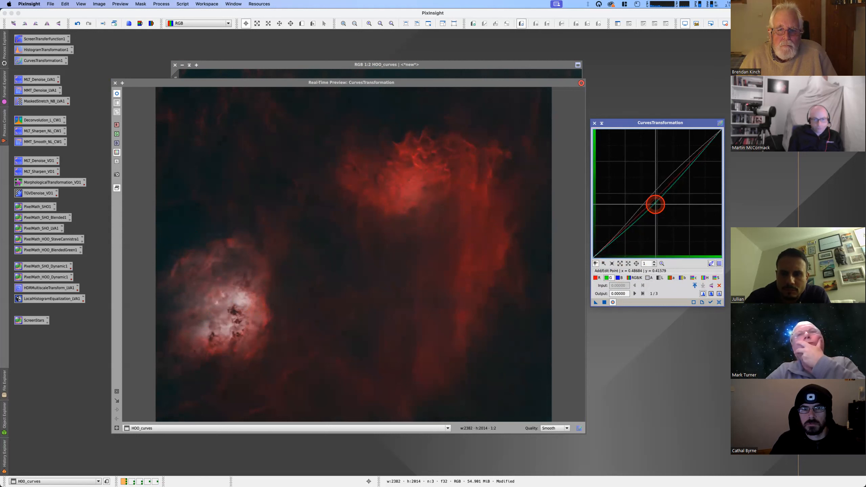
{"action": "left_click", "coordinate": [620, 279]}
{"action": "left_click_drag", "start_coordinate": [650, 216], "coordinate": [654, 204]}
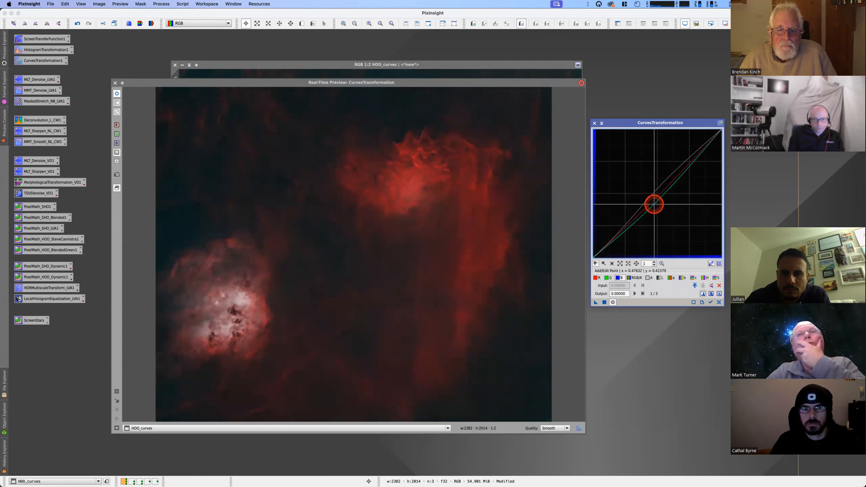
{"action": "left_click", "coordinate": [221, 282]}
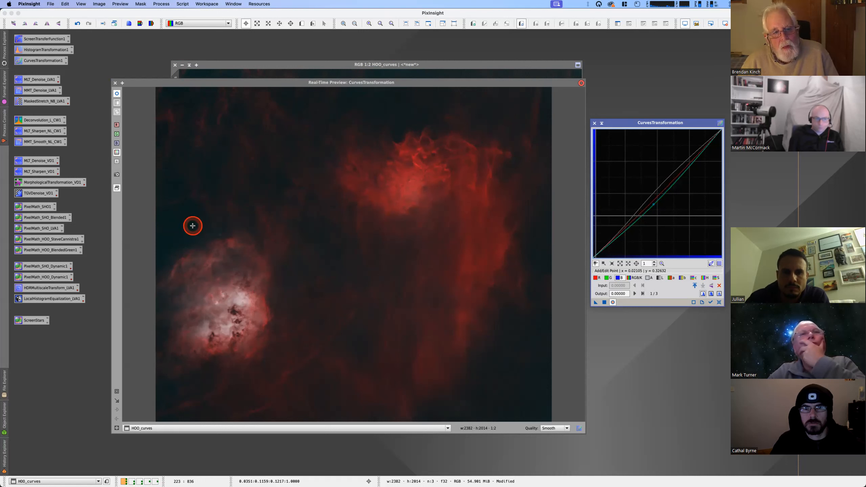
- Close CurvesTransformation and its real-time preview without applying the curve, and collapse the HOO_curves image
{"action": "left_click", "coordinate": [594, 124]}
{"action": "left_click", "coordinate": [135, 91]}
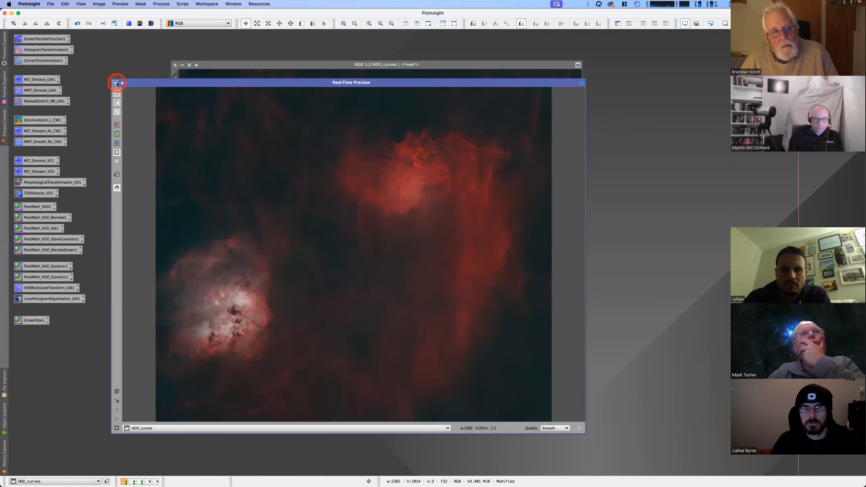
{"action": "left_click", "coordinate": [115, 83]}
{"action": "left_click", "coordinate": [189, 65]}
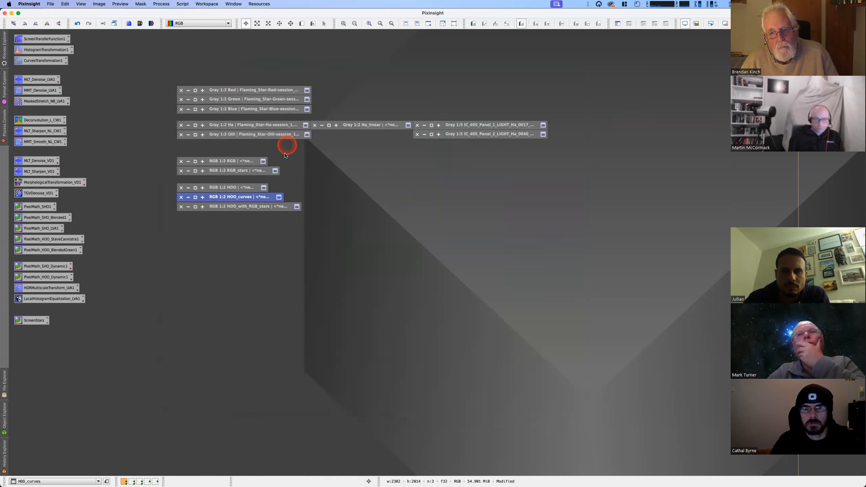
- Expand the Ha_linear image, undo its star removal, and open the StarXTerminator process
{"action": "double_click", "coordinate": [375, 125]}
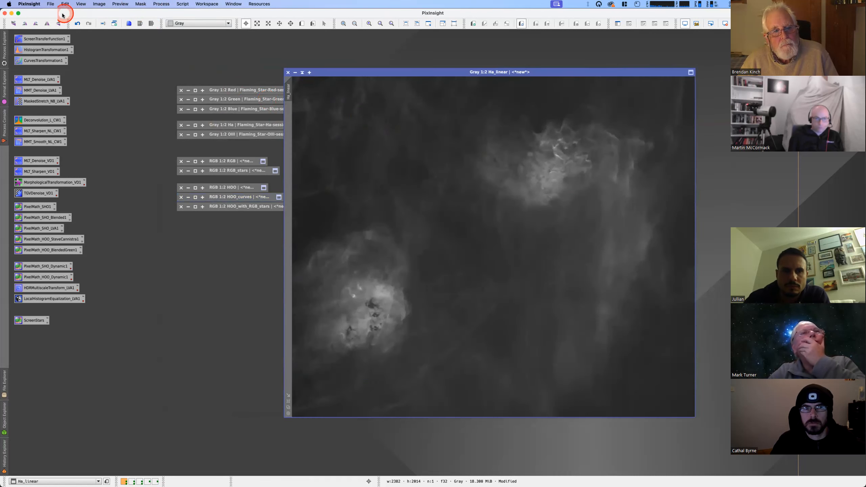
{"action": "left_click", "coordinate": [185, 3]}
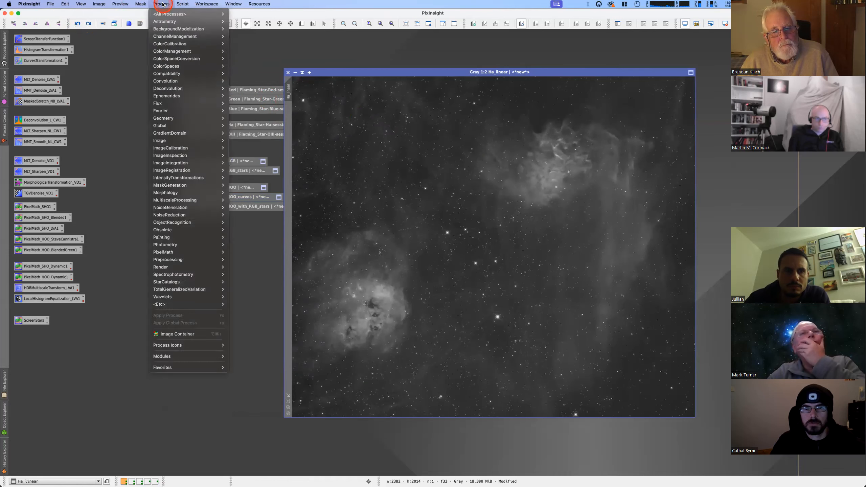
{"action": "mouse_move", "coordinate": [177, 14]}
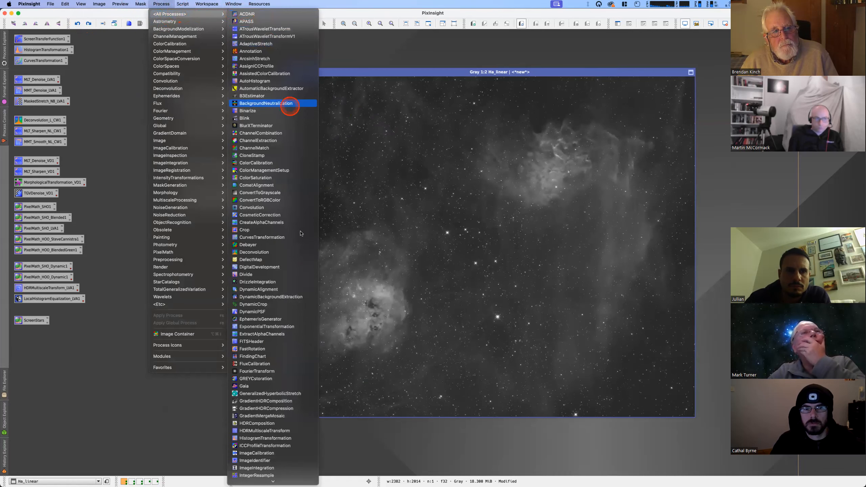
{"action": "scroll", "coordinate": [296, 307], "scroll_direction": "down", "scroll_amount": 5}
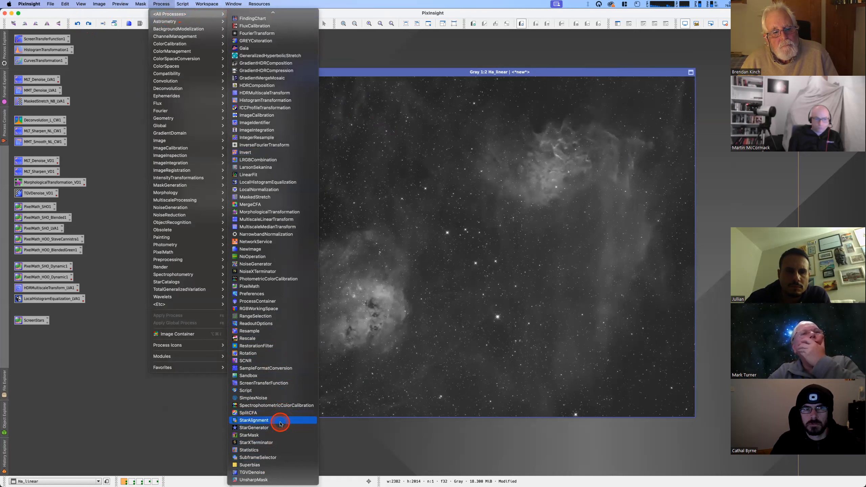
{"action": "left_click", "coordinate": [351, 424]}
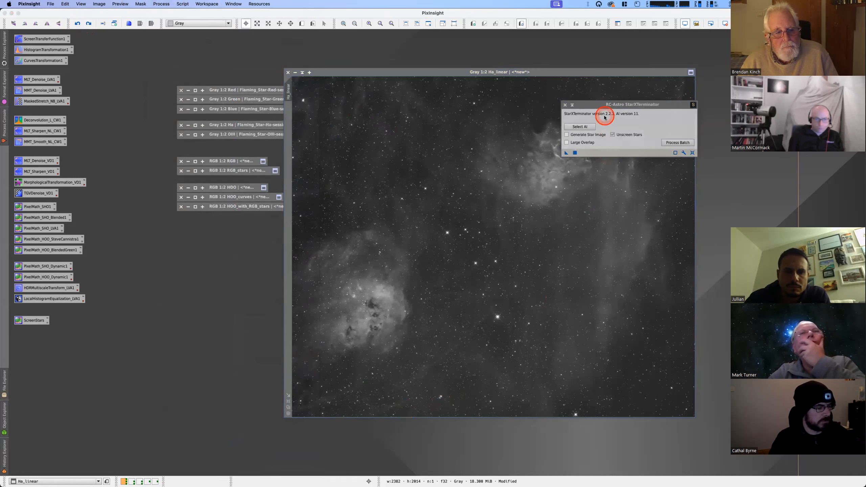
- Enable Generate Star Image with Unscreen Stars kept on, and apply StarXTerminator to the Ha_linear image
{"action": "left_click_drag", "start_coordinate": [614, 105], "coordinate": [634, 114]}
{"action": "left_click", "coordinate": [610, 132]}
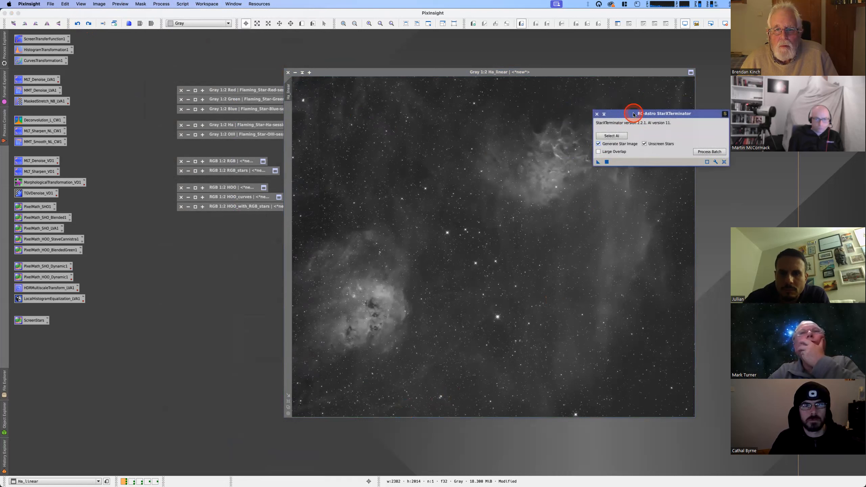
{"action": "left_click", "coordinate": [655, 146]}
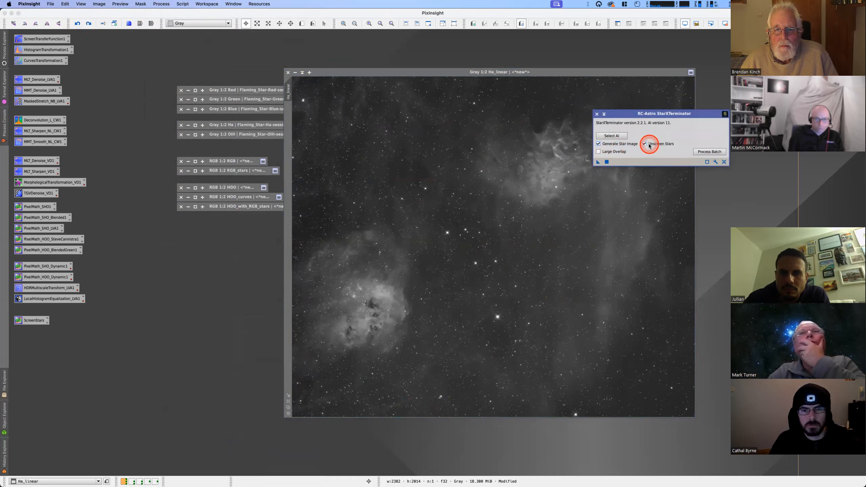
{"action": "mouse_move", "coordinate": [663, 146]}
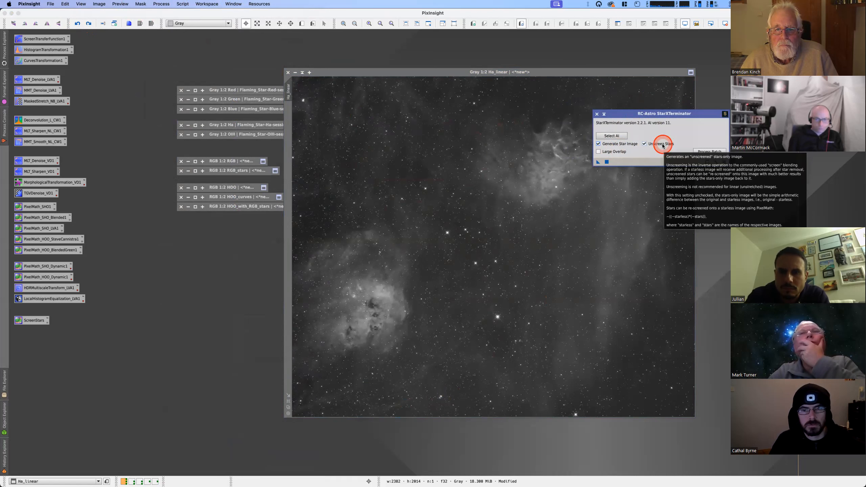
{"action": "left_click_drag", "start_coordinate": [673, 117], "coordinate": [686, 113]}
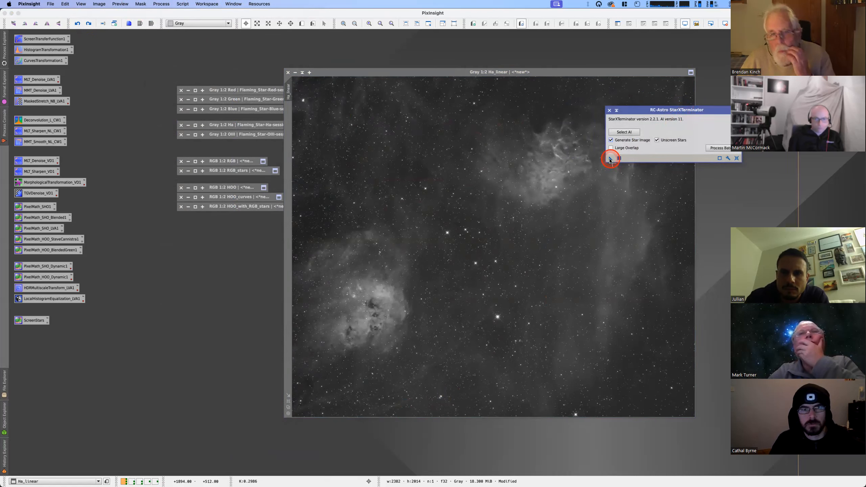
{"action": "left_click_drag", "start_coordinate": [610, 160], "coordinate": [472, 186]}
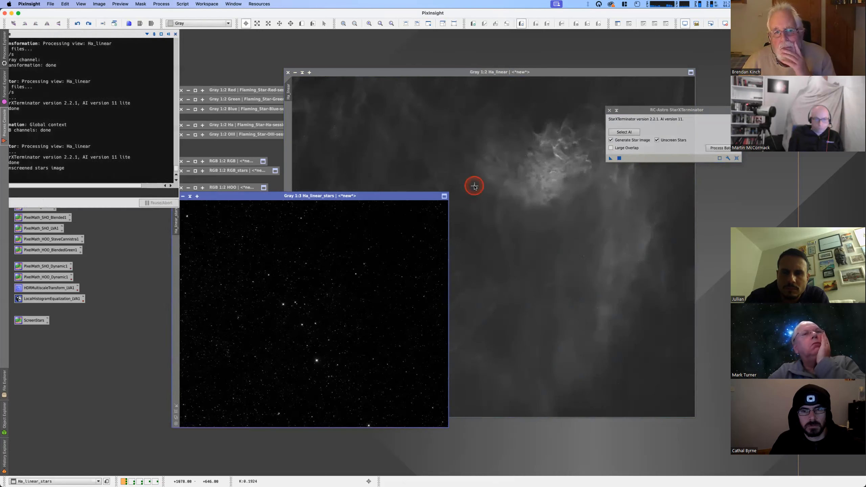
- Compare the extracted Ha_linear_stars image with the starless Ha_linear image, and collapse the stars image
{"action": "left_click_drag", "start_coordinate": [381, 196], "coordinate": [289, 206]}
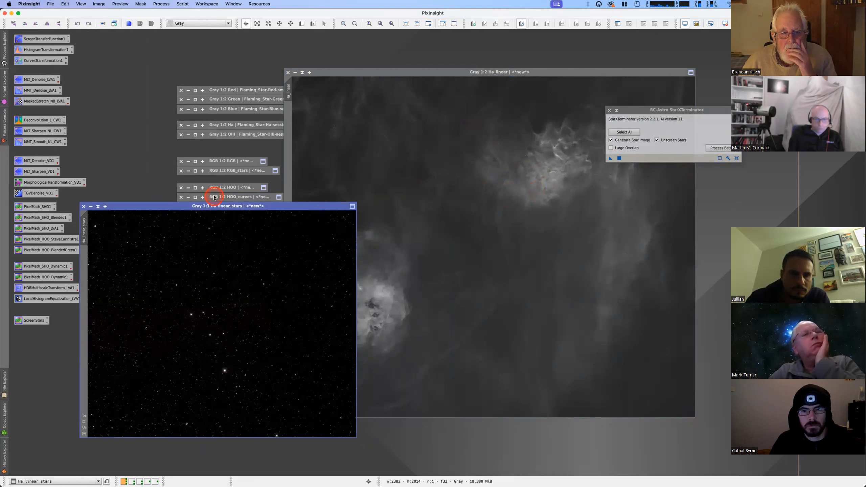
{"action": "left_click_drag", "start_coordinate": [209, 207], "coordinate": [503, 173]}
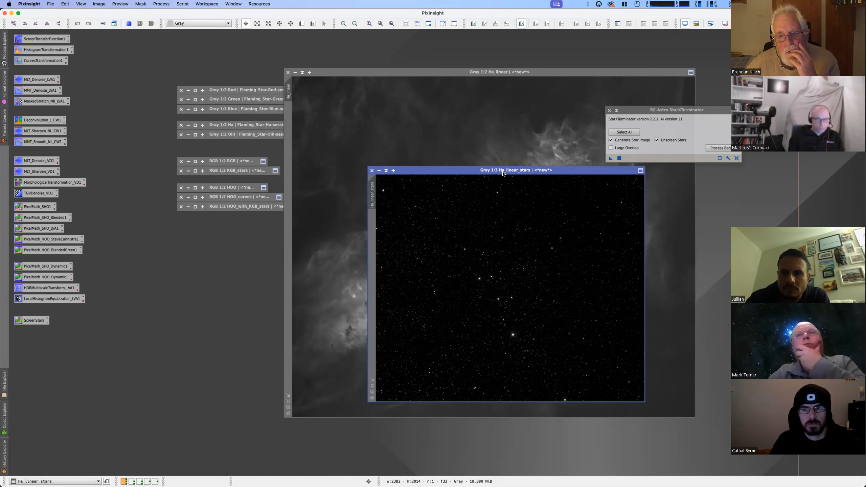
{"action": "left_click", "coordinate": [386, 171]}
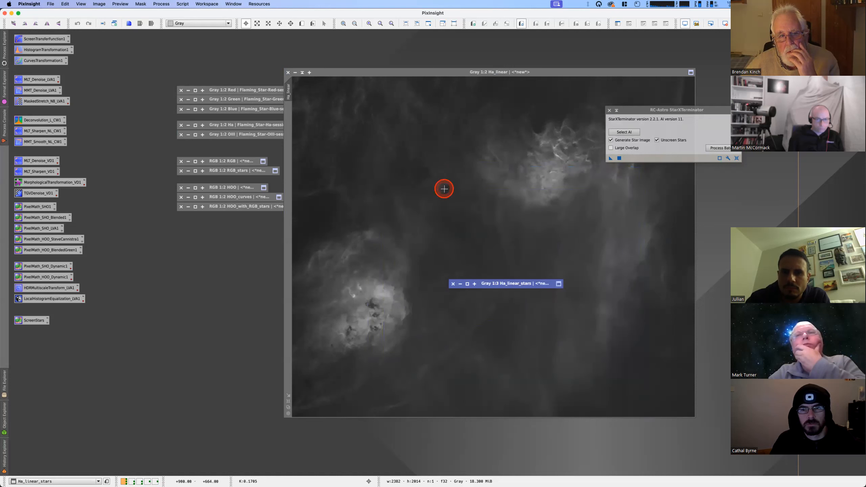
- Expand the HOO_curves image and open the ScreenStars PixelMath expression for screening RGB_stars onto it
{"action": "double_click", "coordinate": [250, 198]}
{"action": "left_click_drag", "start_coordinate": [313, 71], "coordinate": [390, 79]}
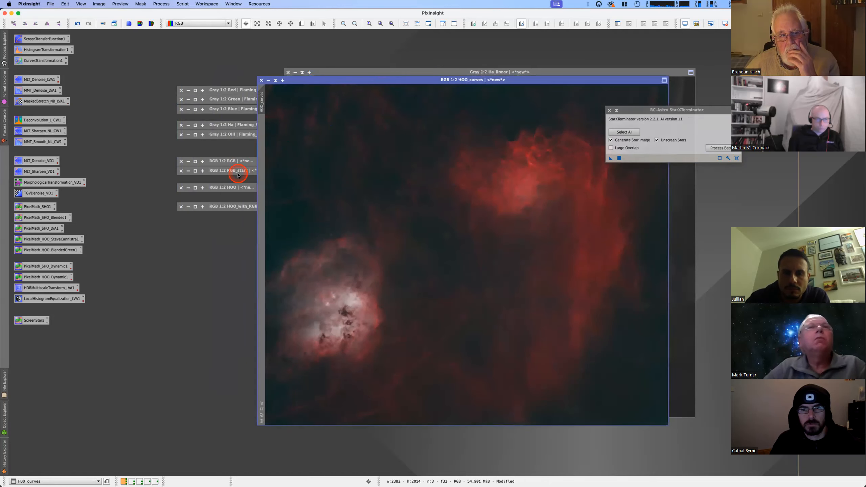
{"action": "double_click", "coordinate": [32, 321]}
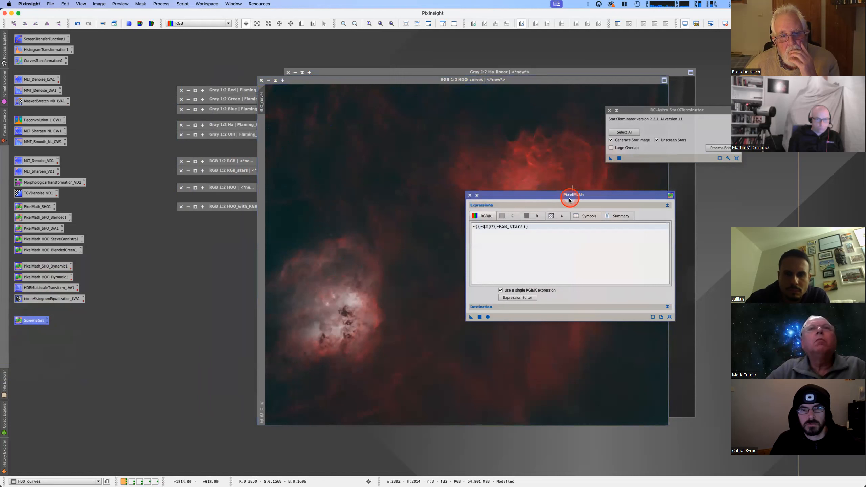
{"action": "left_click_drag", "start_coordinate": [579, 196], "coordinate": [408, 206]}
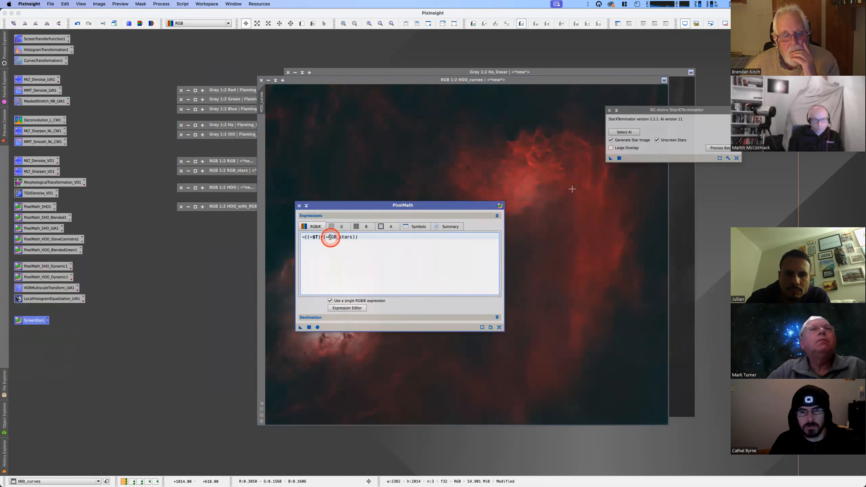
- Highlight the RGB_stars screening expression and check the StarXTerminator licence status
{"action": "left_click_drag", "start_coordinate": [359, 236], "coordinate": [300, 237]}
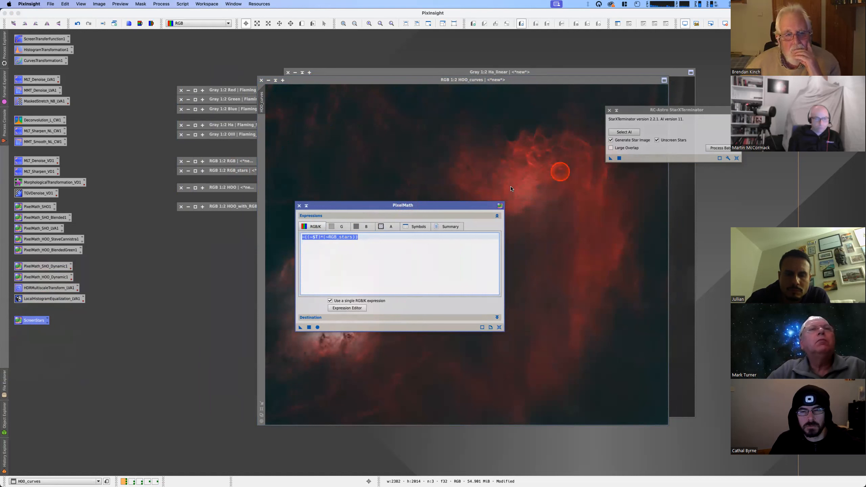
{"action": "left_click", "coordinate": [665, 111]}
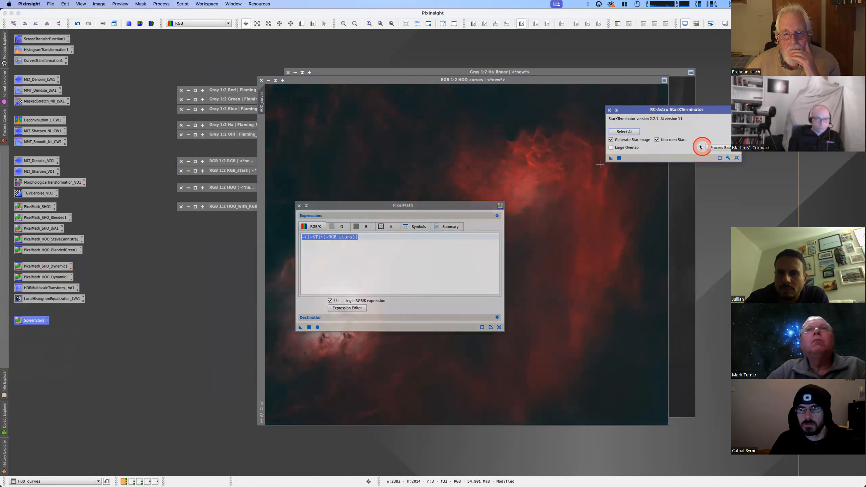
{"action": "left_click", "coordinate": [728, 159]}
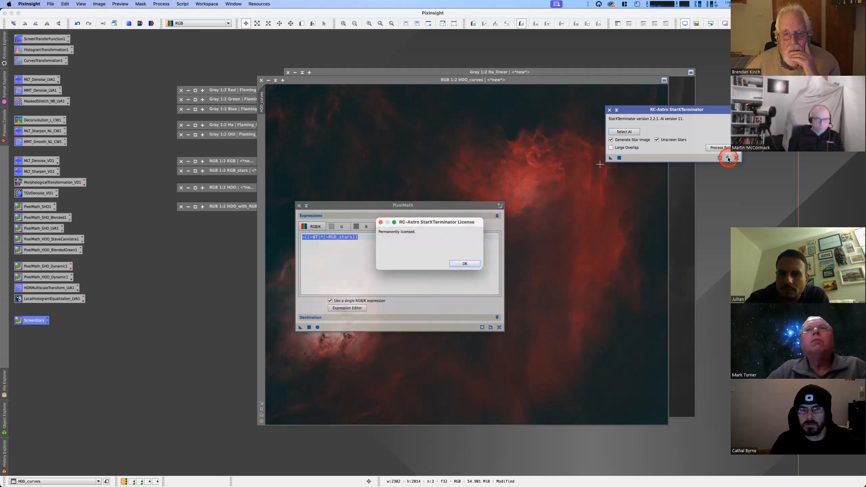
{"action": "key", "text": "Return"}
{"action": "left_click_drag", "start_coordinate": [662, 110], "coordinate": [657, 110]}
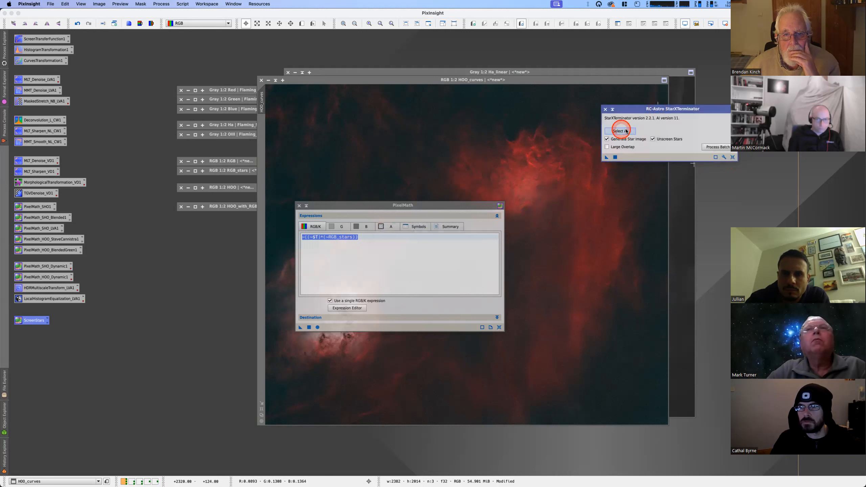
- Arrange the PixelMath window and the HOO_curves image side by side so the nebula and expression are both in view
{"action": "left_click", "coordinate": [362, 266]}
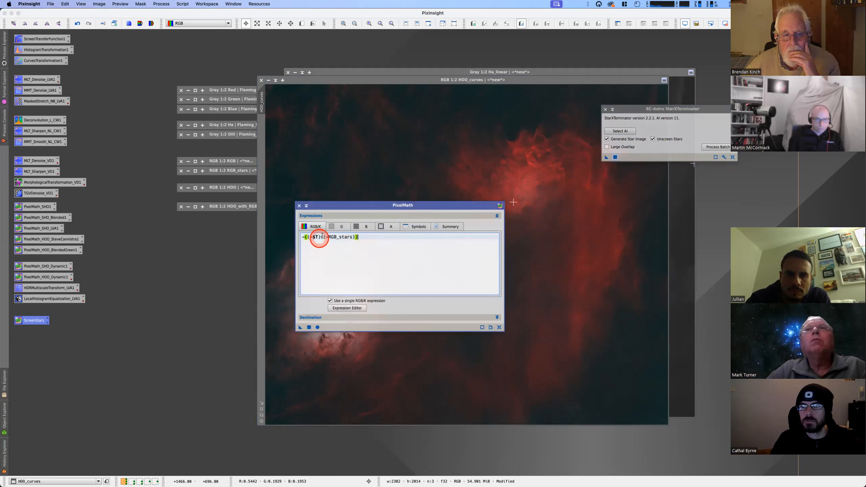
{"action": "left_click_drag", "start_coordinate": [354, 203], "coordinate": [623, 223]}
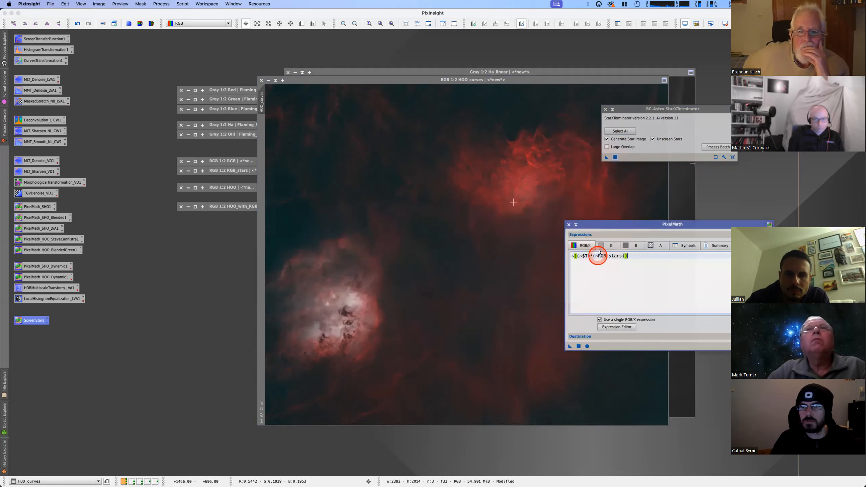
{"action": "left_click_drag", "start_coordinate": [507, 80], "coordinate": [404, 76]}
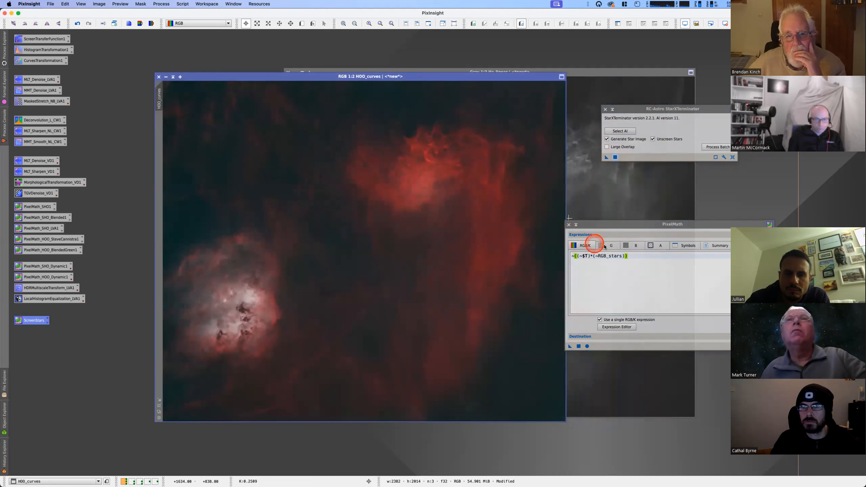
- Turn off the single RGB/K expression option, inspect the screening expression per channel, and turn the option back on
{"action": "left_click", "coordinate": [601, 320]}
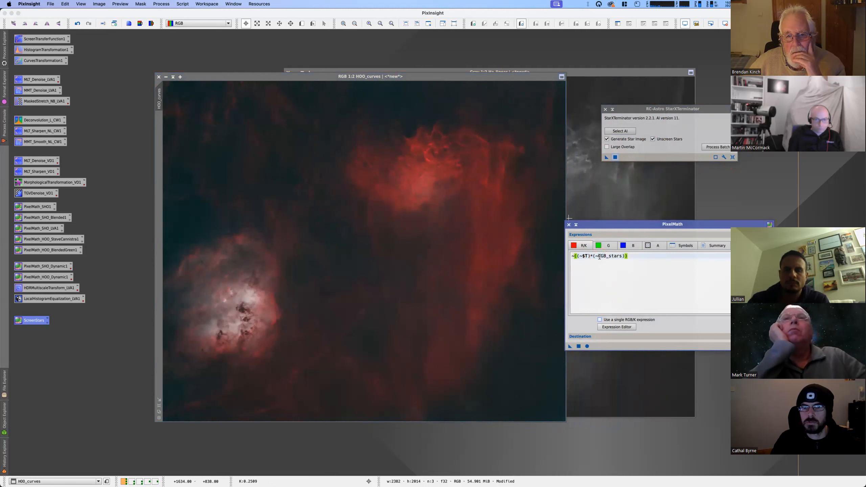
{"action": "left_click", "coordinate": [605, 256]}
{"action": "left_click", "coordinate": [627, 256]}
{"action": "left_click", "coordinate": [574, 256]}
{"action": "left_click", "coordinate": [627, 256]}
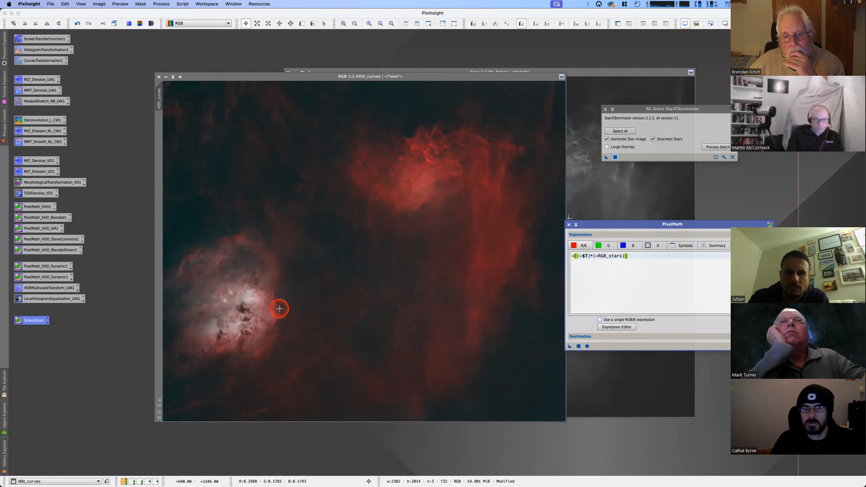
{"action": "left_click", "coordinate": [599, 319]}
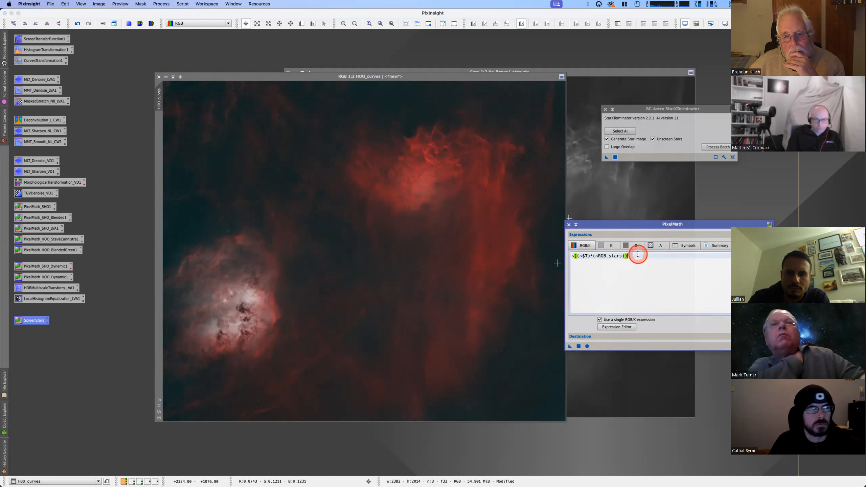
- Examine the RGB_stars and $T terms of the PixelMath expression ~((~$T)*(~RGB_stars))
{"action": "left_click_drag", "start_coordinate": [29, 321], "coordinate": [28, 320]}
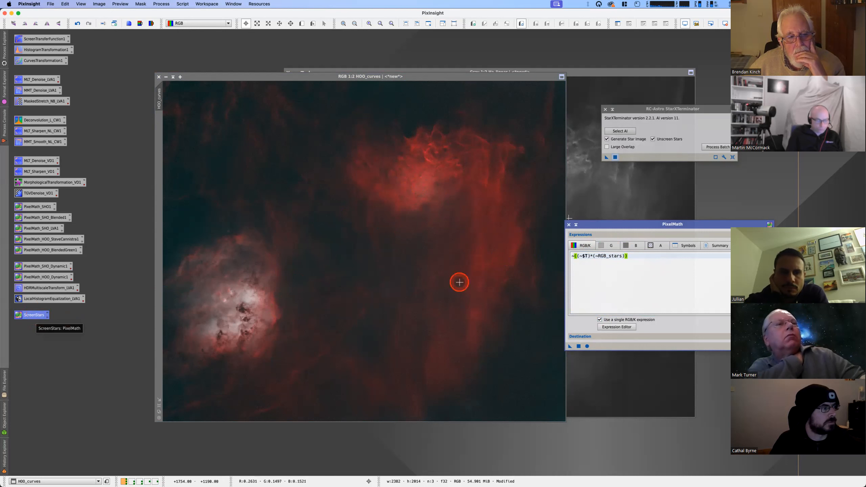
{"action": "left_click_drag", "start_coordinate": [630, 255], "coordinate": [561, 253]}
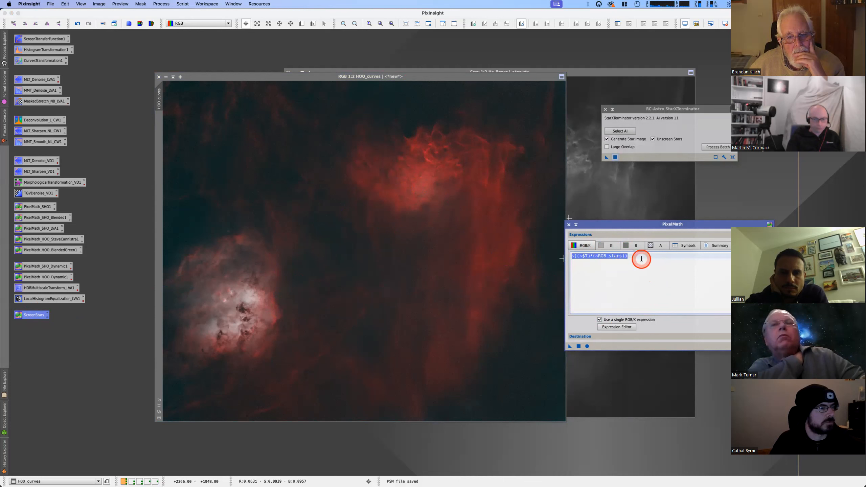
{"action": "left_click", "coordinate": [621, 267]}
{"action": "left_click_drag", "start_coordinate": [598, 255], "coordinate": [614, 256]}
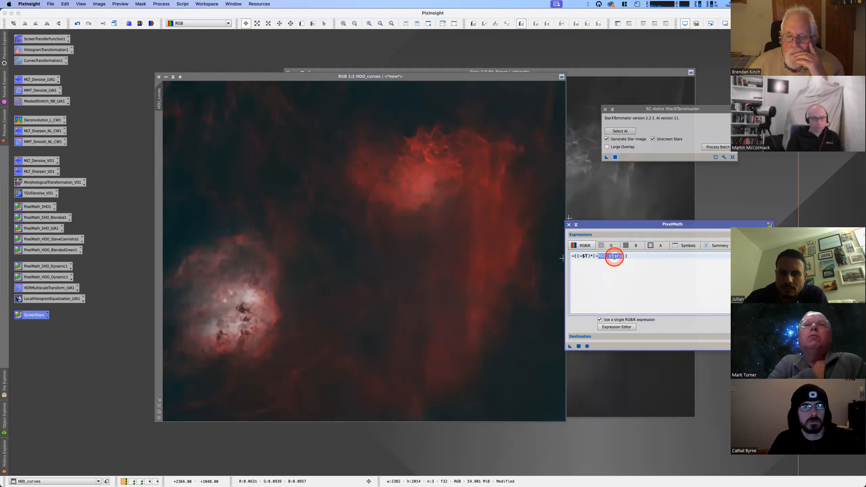
{"action": "left_click", "coordinate": [587, 256]}
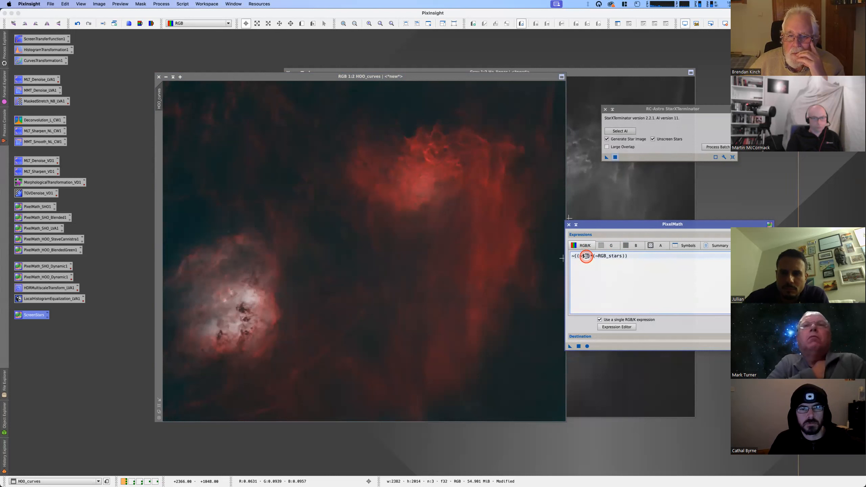
{"action": "double_click", "coordinate": [585, 256]}
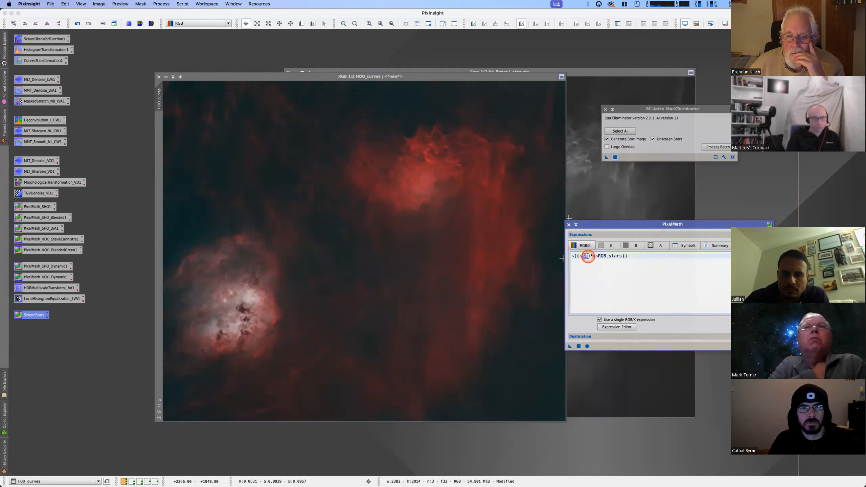
- Apply the star screening expression to the HOO_curves image and place the resulting SHO image over it for viewing
{"action": "left_click", "coordinate": [569, 346]}
{"action": "left_click_drag", "start_coordinate": [568, 348], "coordinate": [381, 241]}
{"action": "left_click", "coordinate": [342, 207]}
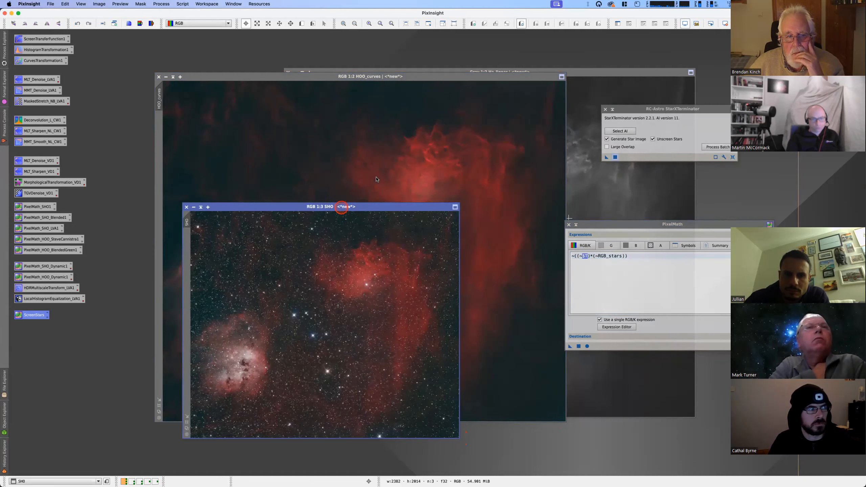
{"action": "left_click_drag", "start_coordinate": [341, 207], "coordinate": [389, 144]}
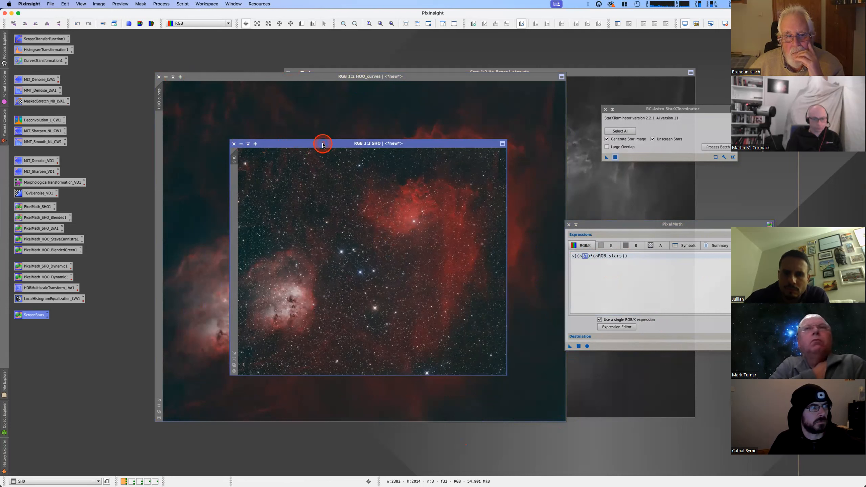
{"action": "left_click_drag", "start_coordinate": [343, 146], "coordinate": [309, 114]}
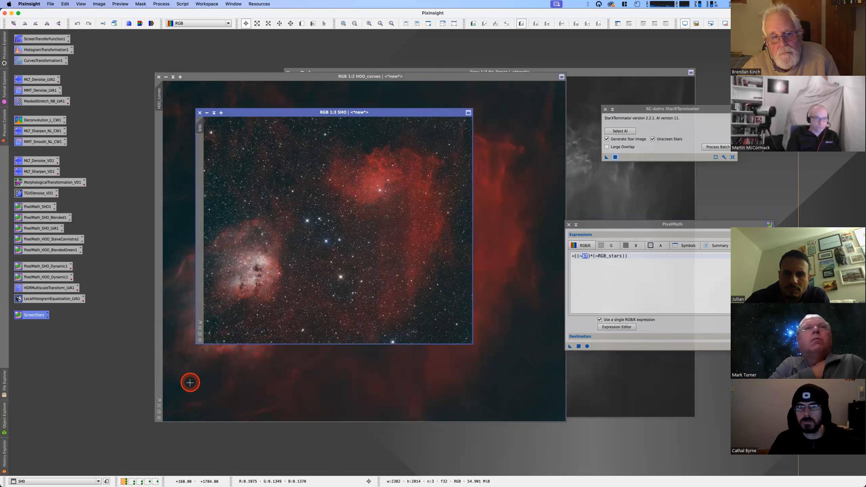
- Switch to the second workspace and view the RGB_stars1 and HOO1 images, collapsing each one
{"action": "left_click", "coordinate": [132, 481]}
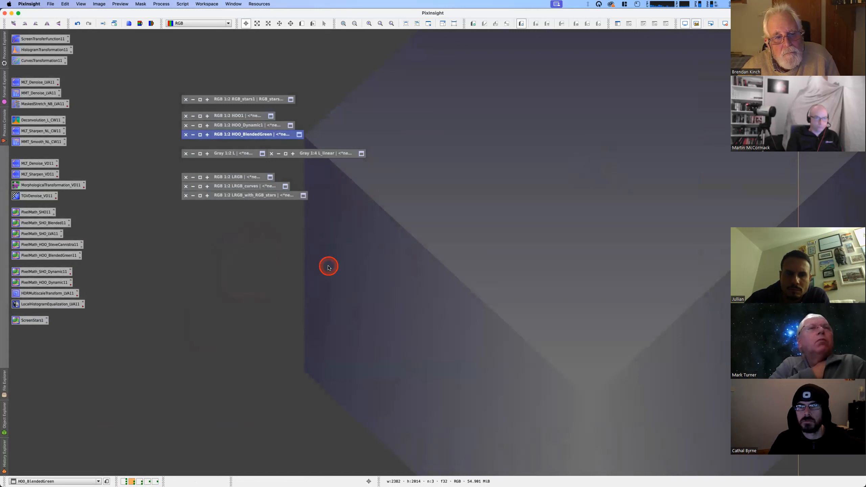
{"action": "left_click", "coordinate": [301, 166]}
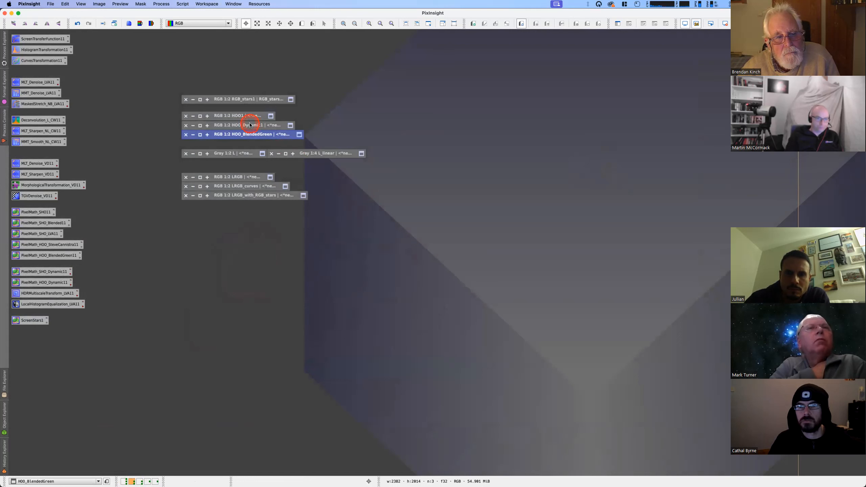
{"action": "double_click", "coordinate": [242, 99]}
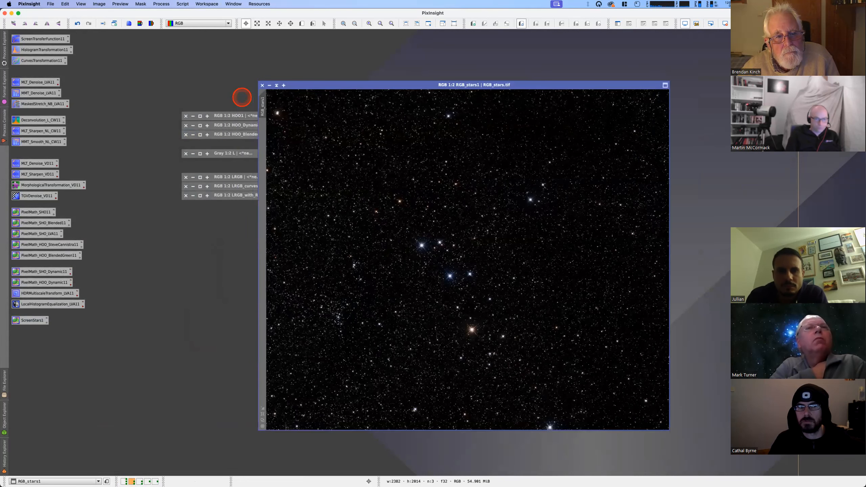
{"action": "left_click", "coordinate": [277, 86]}
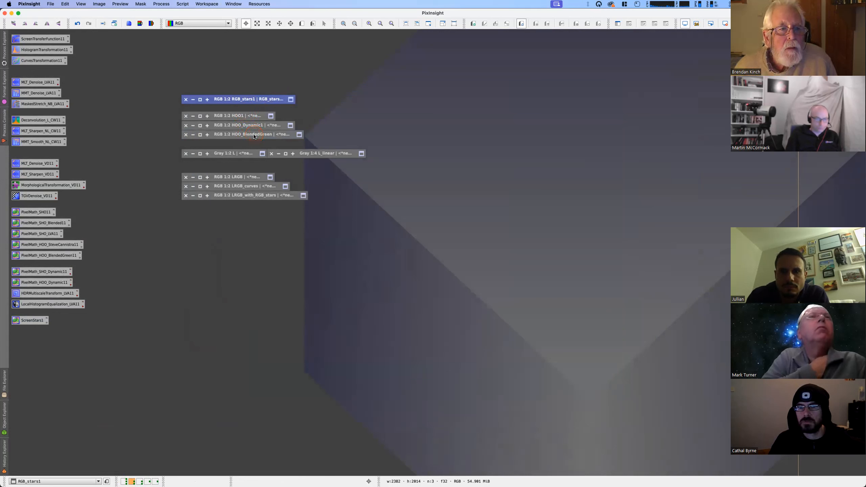
{"action": "double_click", "coordinate": [237, 116]}
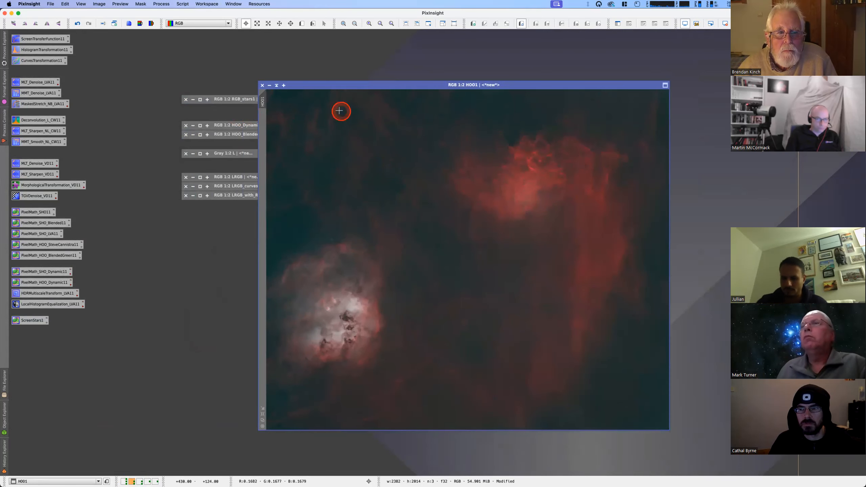
{"action": "left_click", "coordinate": [276, 85]}
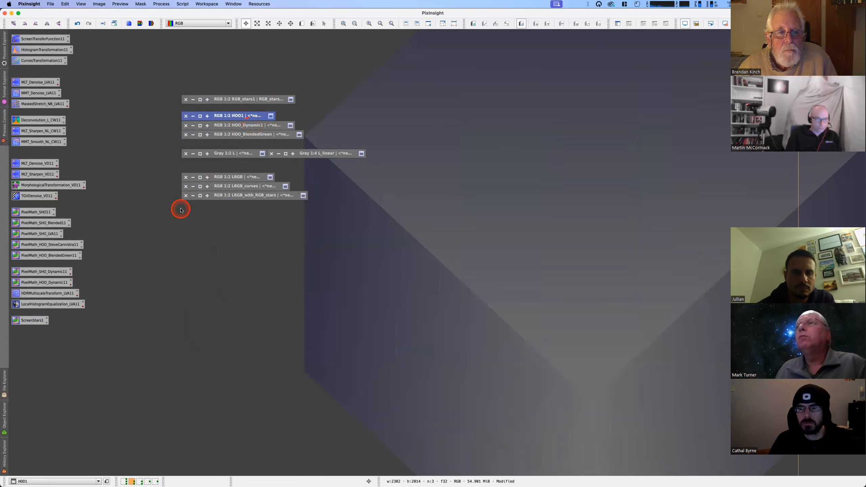
- Open the PixelMath_HOO_Dynamic11 process and review its red, green and blue channel expressions
{"action": "double_click", "coordinate": [52, 283]}
{"action": "left_click_drag", "start_coordinate": [651, 223], "coordinate": [517, 205]}
{"action": "left_click", "coordinate": [443, 248]}
{"action": "left_click", "coordinate": [438, 236]}
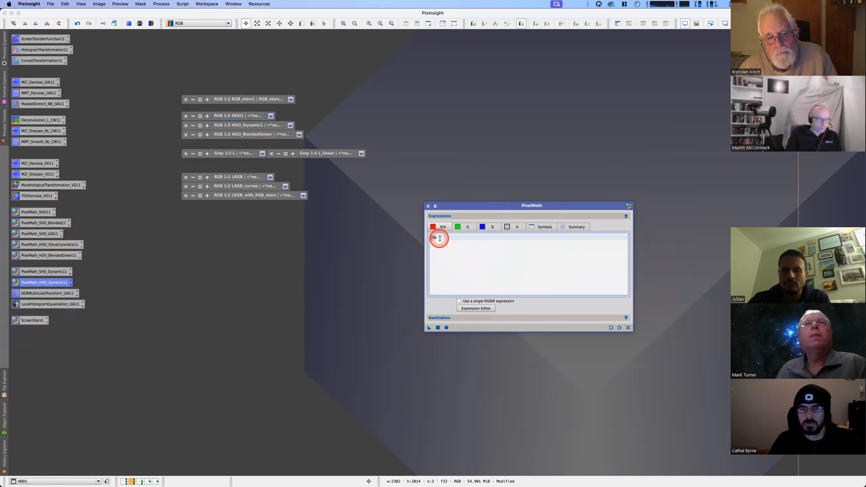
{"action": "left_click", "coordinate": [493, 228]}
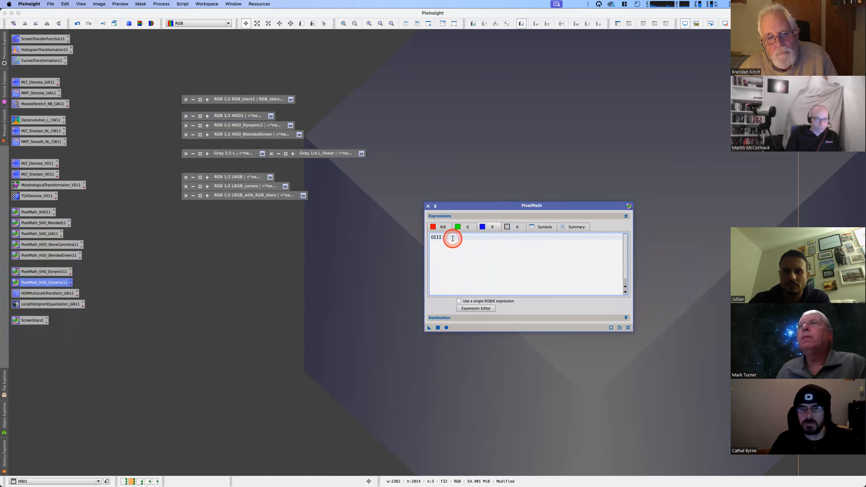
{"action": "left_click", "coordinate": [467, 229]}
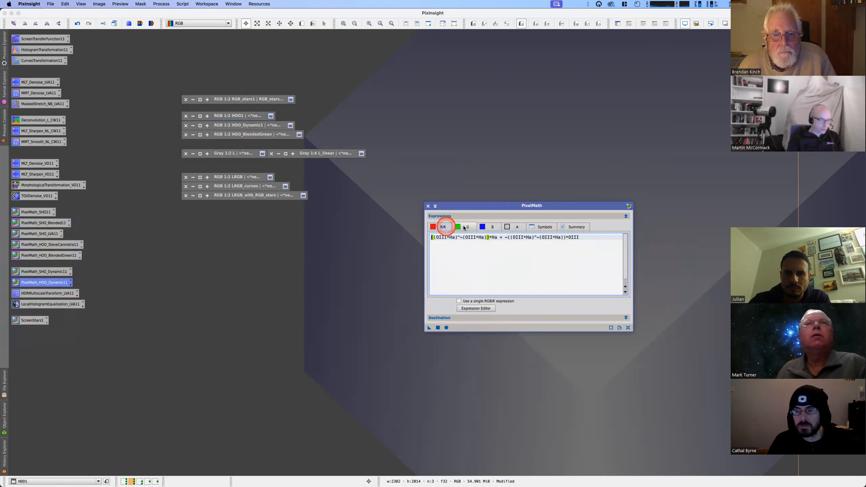
{"action": "left_click", "coordinate": [441, 229]}
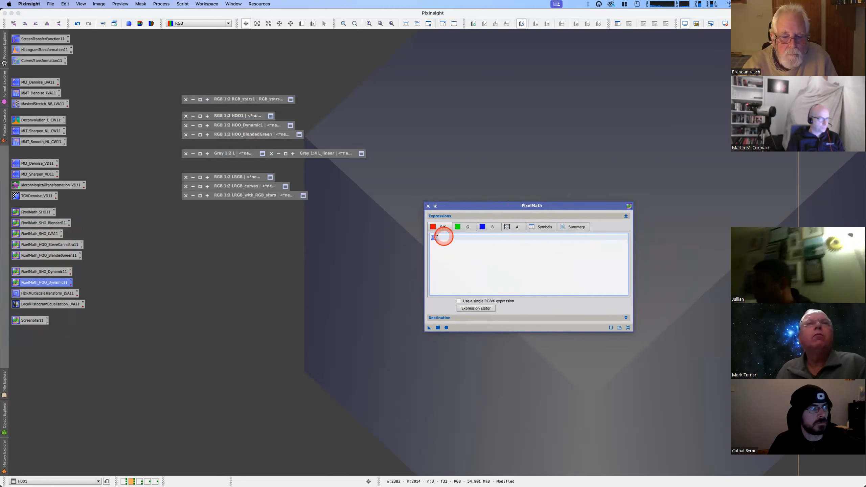
{"action": "left_click", "coordinate": [464, 227]}
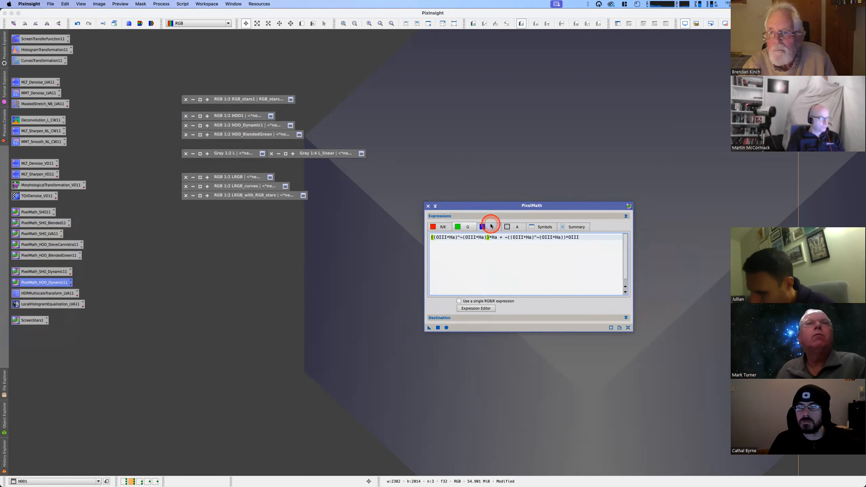
{"action": "left_click", "coordinate": [491, 226]}
{"action": "left_click", "coordinate": [466, 229]}
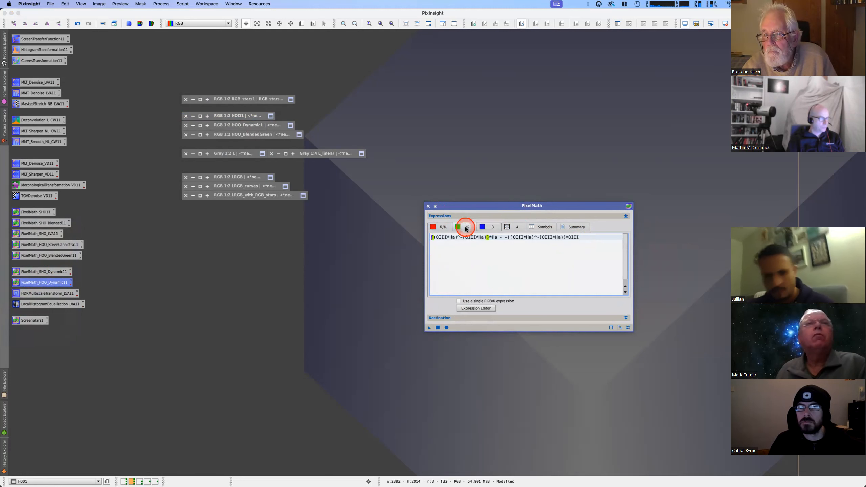
- Apply the dynamic HOO PixelMath expressions to generate a new image, and close both the process window and that image
{"action": "left_click", "coordinate": [446, 328]}
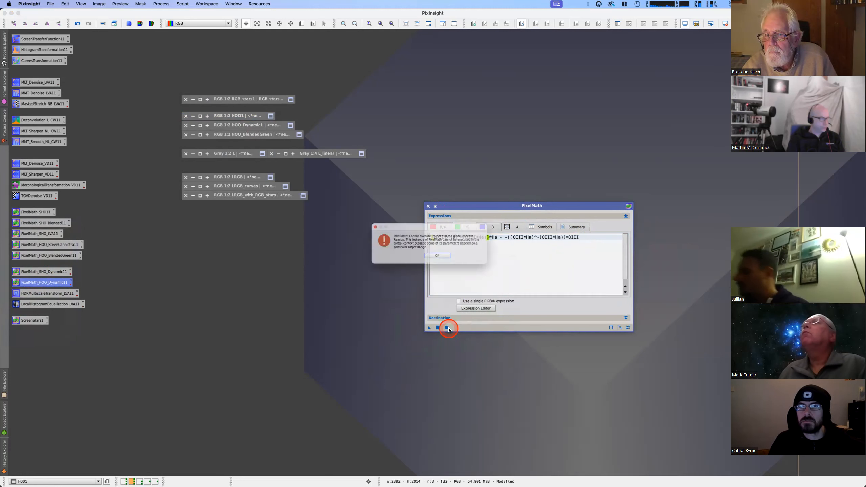
{"action": "left_click", "coordinate": [441, 262]}
{"action": "left_click", "coordinate": [438, 328]}
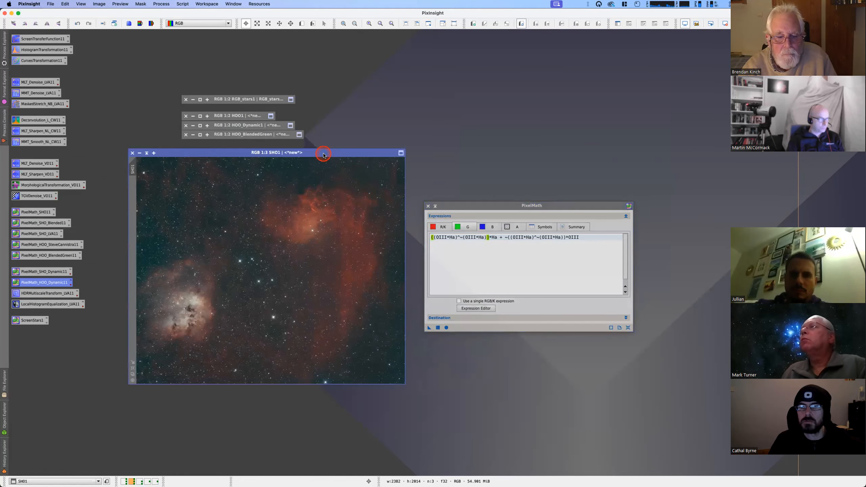
{"action": "left_click_drag", "start_coordinate": [323, 155], "coordinate": [376, 152]}
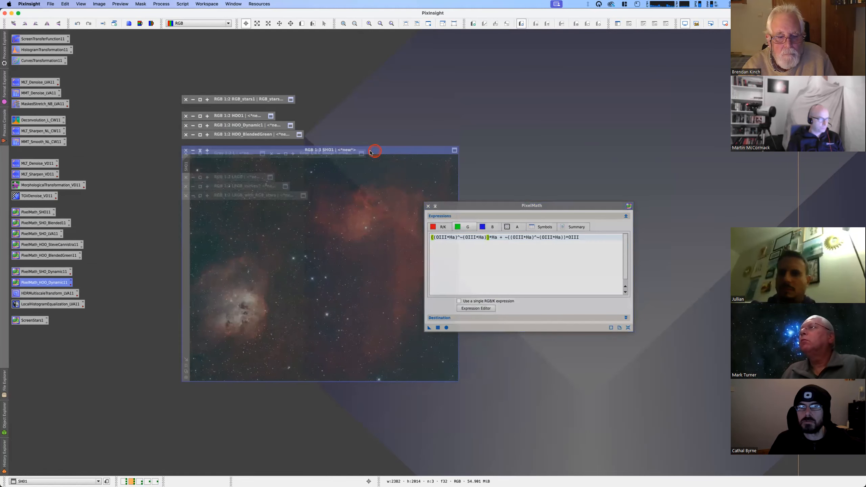
{"action": "left_click", "coordinate": [428, 207]}
{"action": "left_click_drag", "start_coordinate": [379, 149], "coordinate": [564, 98]}
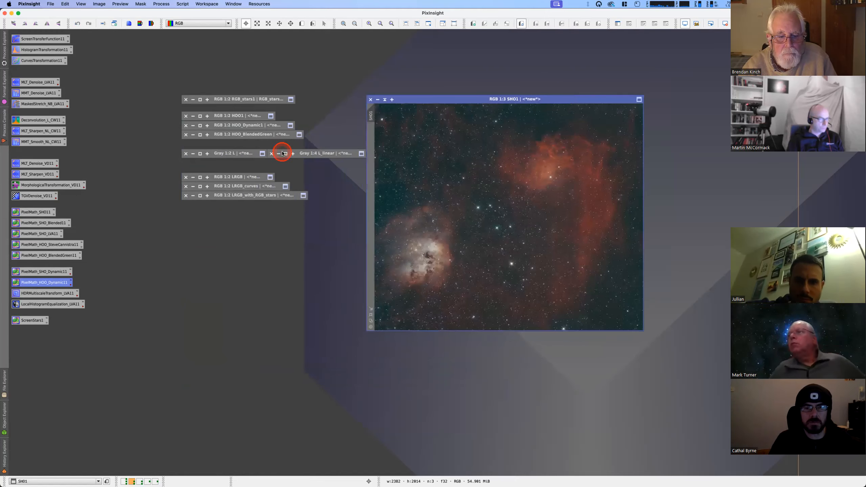
{"action": "left_click", "coordinate": [371, 99]}
- Expand the HOO1 and HOO_Dynamic1 images to compare the two palettes
{"action": "left_click", "coordinate": [244, 116]}
{"action": "double_click", "coordinate": [245, 116]}
{"action": "left_click", "coordinate": [228, 125]}
{"action": "double_click", "coordinate": [228, 125]}
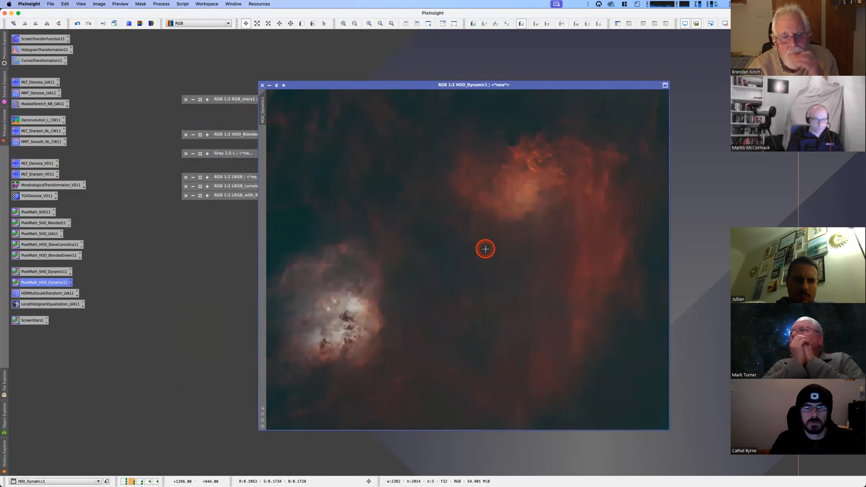
- Switch back and forth between the HOO_Dynamic1 and HOO1 images to compare their palettes, and collapse both
{"action": "key", "text": "ctrl+Tab"}
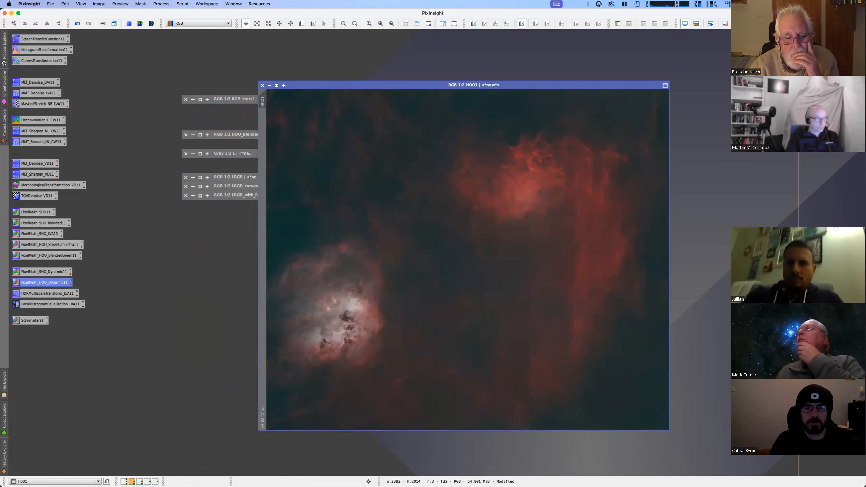
{"action": "key", "text": "ctrl+Tab"}
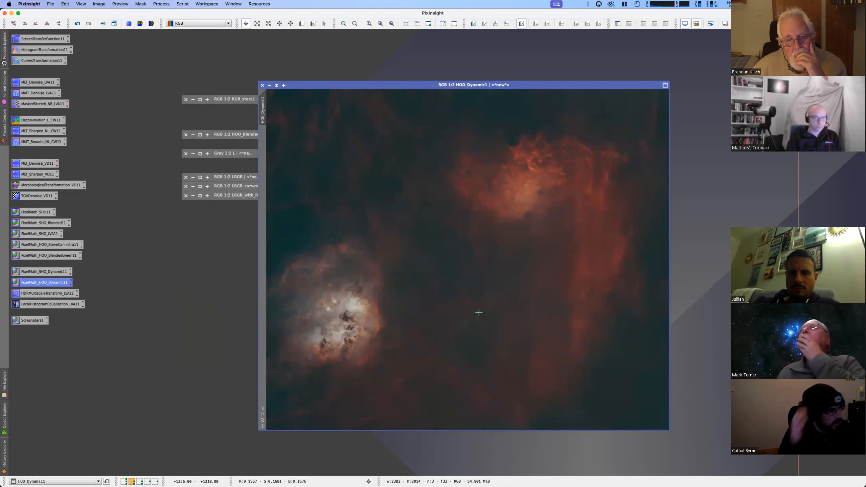
{"action": "left_click", "coordinate": [275, 86]}
{"action": "left_click", "coordinate": [276, 85]}
{"action": "left_click", "coordinate": [277, 85]}
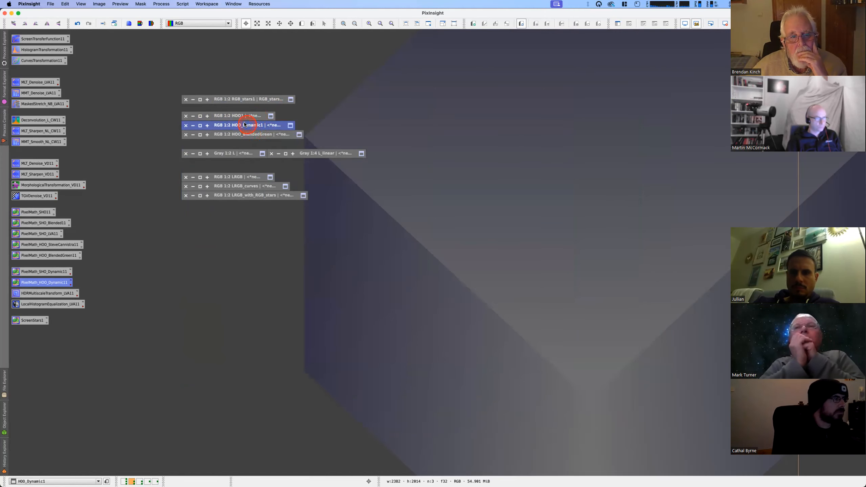
- Expand the HOO_BlendedGreen image to examine its nebula colours, and collapse it
{"action": "double_click", "coordinate": [252, 134]}
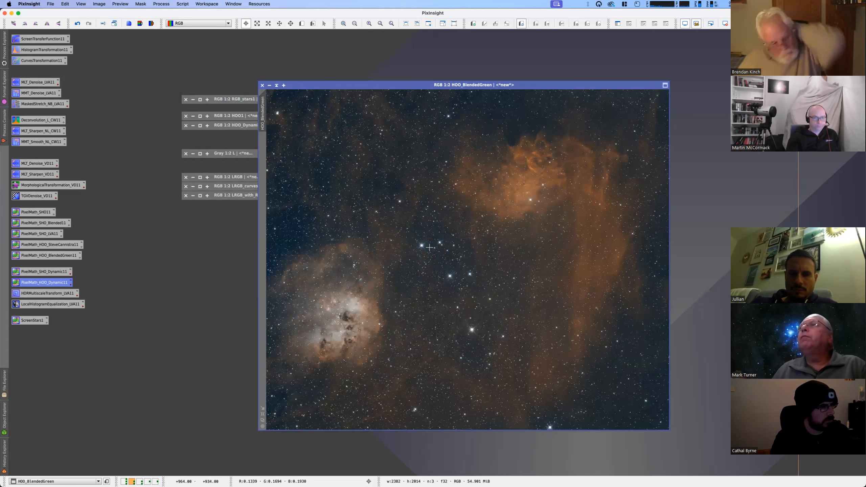
{"action": "left_click", "coordinate": [353, 306]}
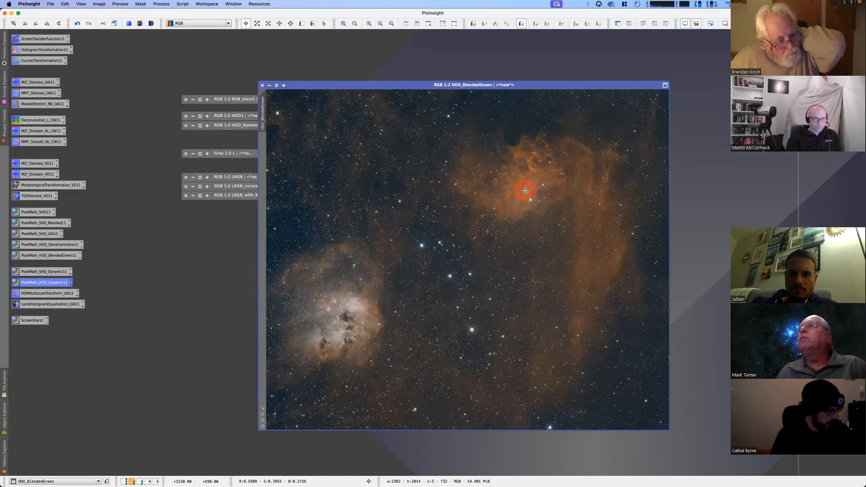
{"action": "left_click", "coordinate": [276, 85]}
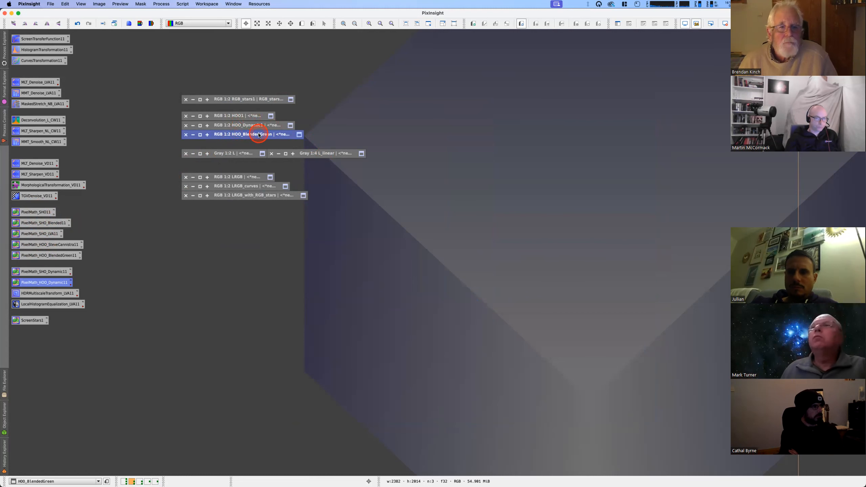
- Expand the HOO1, HOO_Dynamic1 and HOO_BlendedGreen images together to compare the three palettes, and collapse them all
{"action": "double_click", "coordinate": [248, 116]}
{"action": "double_click", "coordinate": [238, 125]}
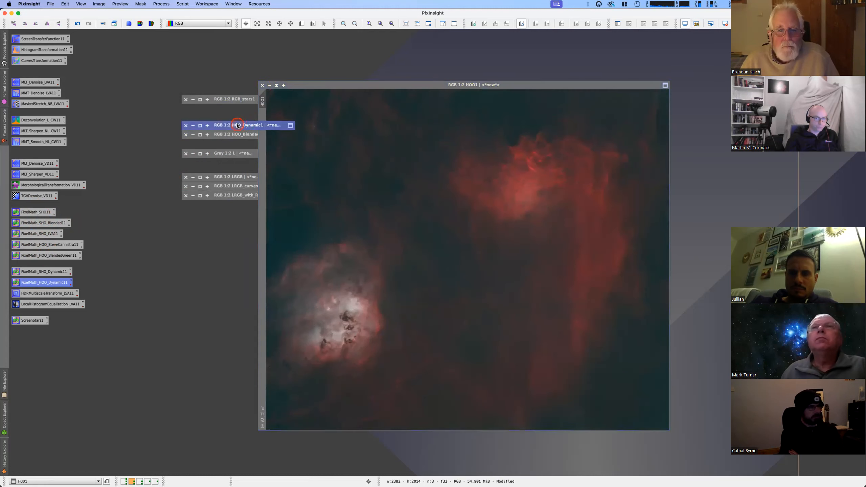
{"action": "double_click", "coordinate": [240, 136]}
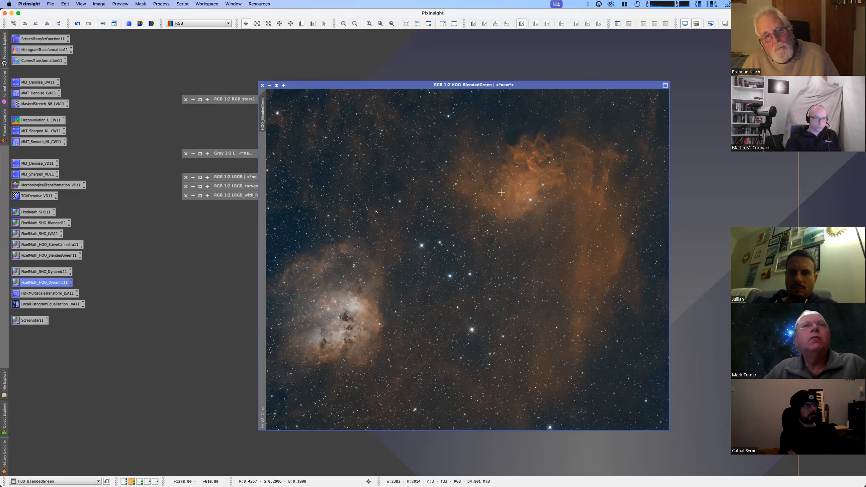
{"action": "left_click", "coordinate": [270, 86]}
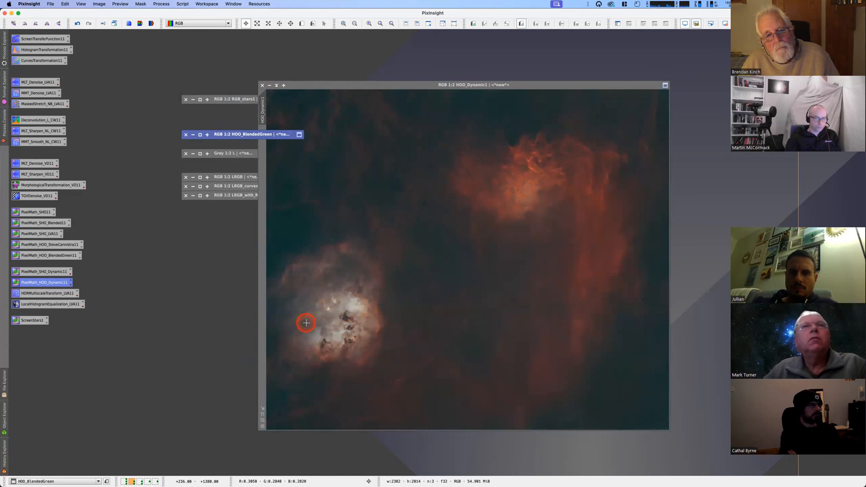
{"action": "left_click", "coordinate": [277, 86]}
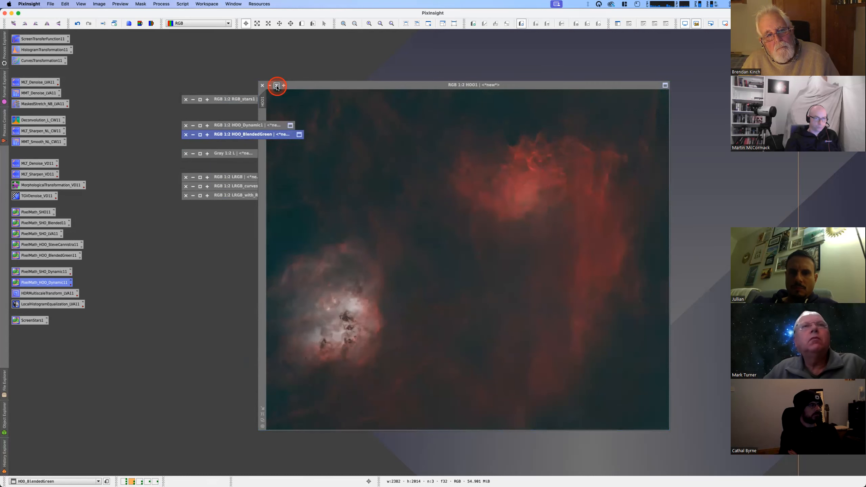
{"action": "left_click", "coordinate": [277, 85]}
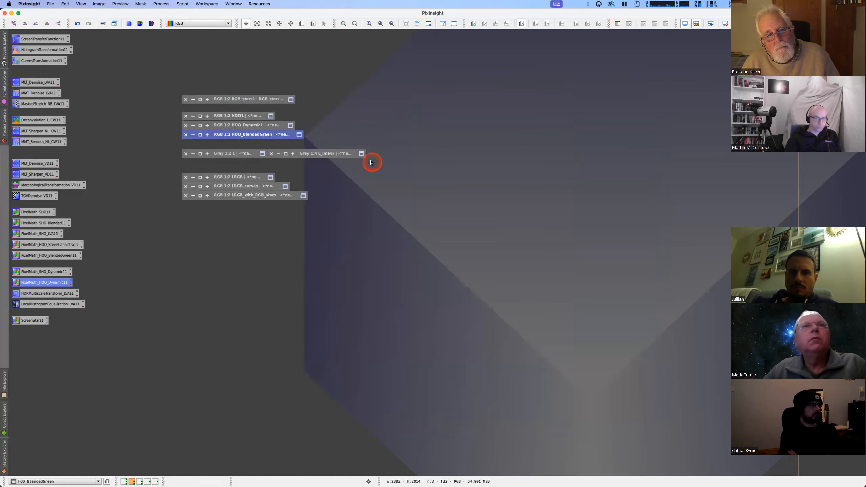
{"action": "left_click", "coordinate": [370, 218]}
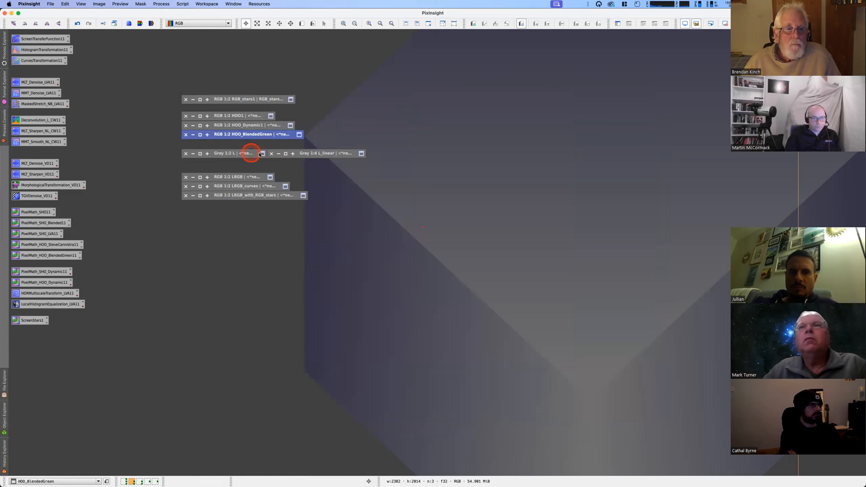
- Expand the grayscale L image and load its processing history in History Explorer
{"action": "double_click", "coordinate": [232, 154]}
{"action": "left_click", "coordinate": [364, 163]}
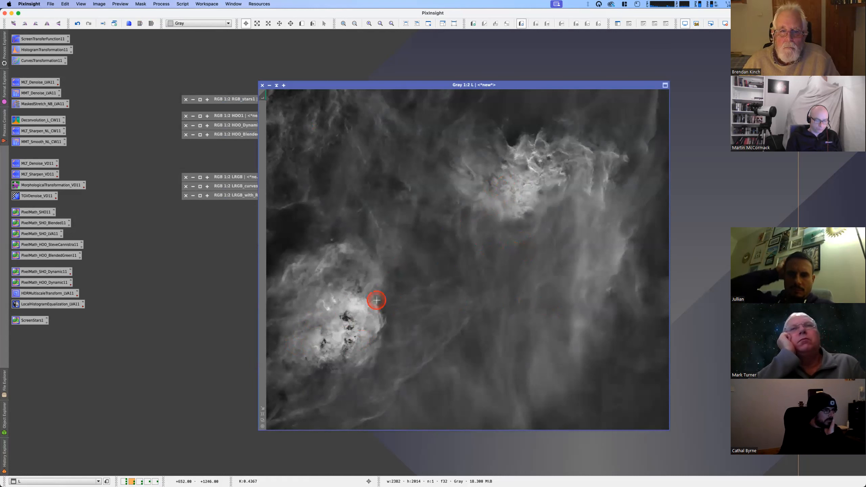
{"action": "right_click", "coordinate": [436, 225]}
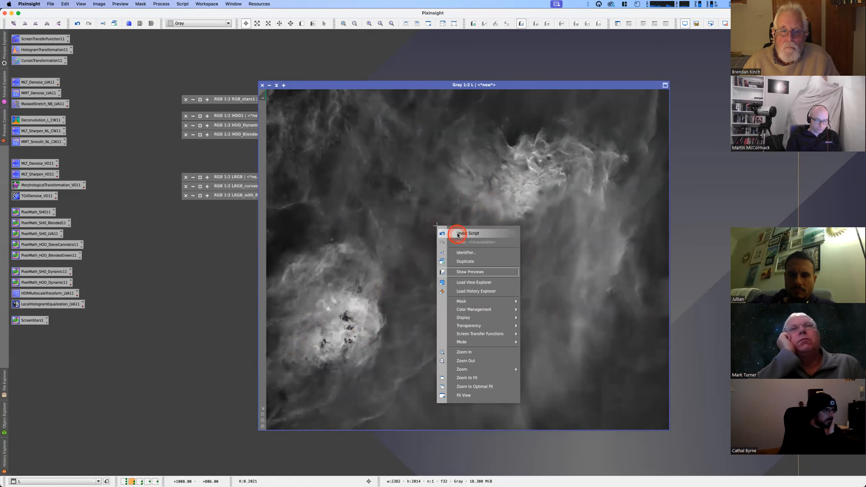
{"action": "left_click", "coordinate": [475, 292]}
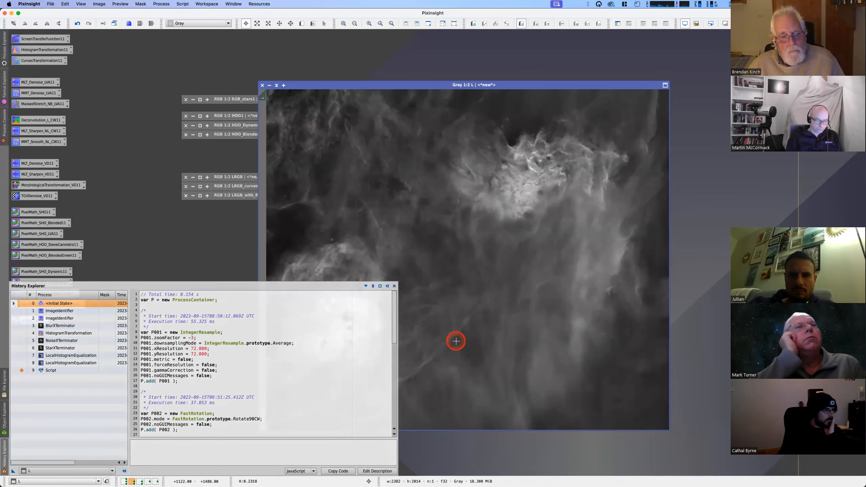
- Revert the L image to its second ImageIdentifier history state, before BlurXTerminator, and auto-stretch its display
{"action": "double_click", "coordinate": [57, 319]}
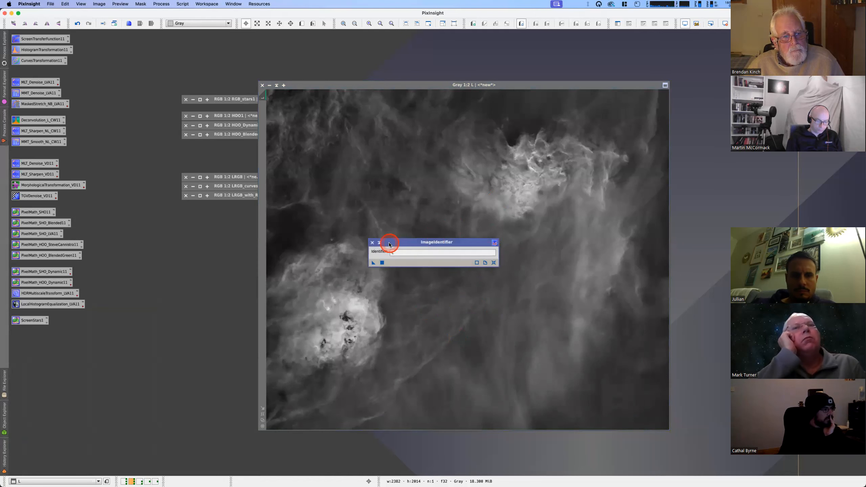
{"action": "left_click", "coordinate": [371, 243]}
{"action": "left_click", "coordinate": [6, 441]}
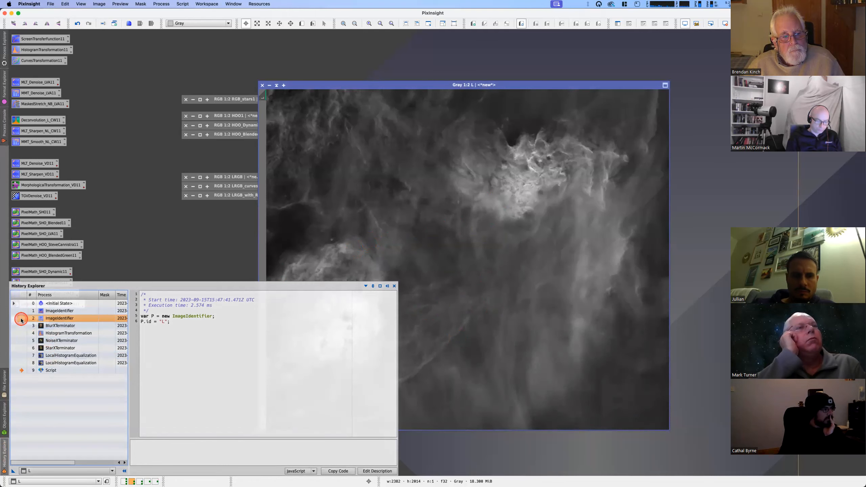
{"action": "left_click", "coordinate": [20, 321]}
{"action": "key", "text": "super+a"}
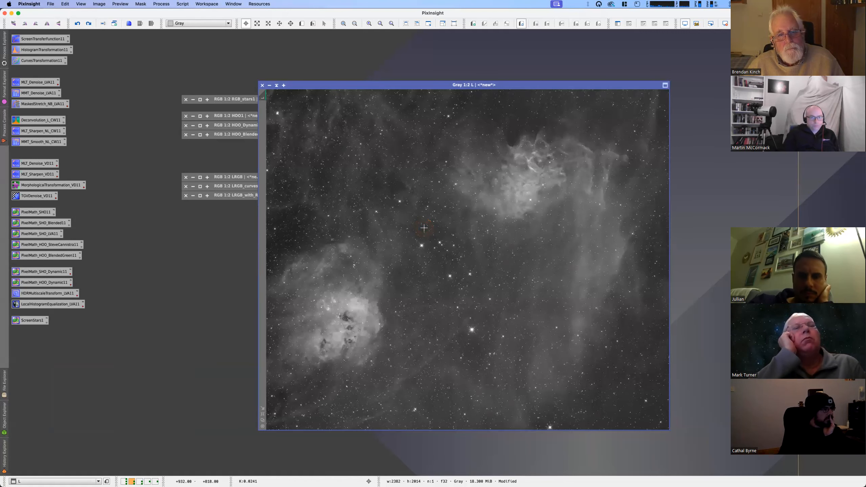
{"action": "left_click", "coordinate": [3, 413]}
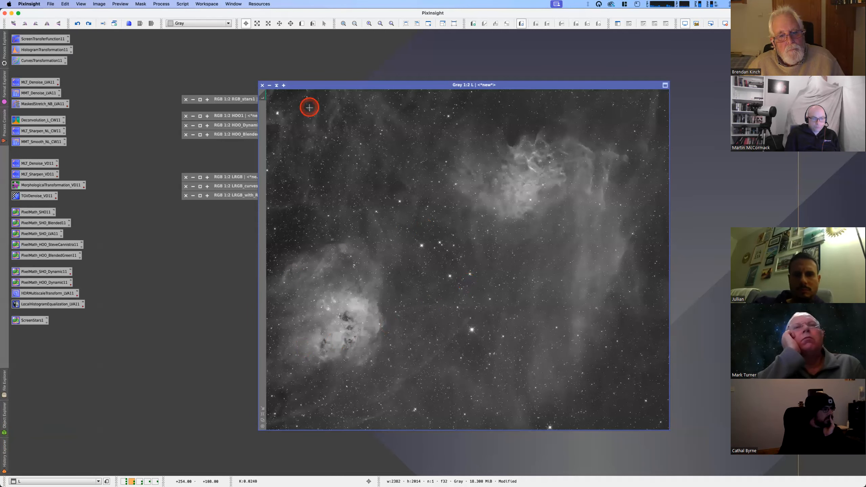
- Duplicate the L image as L_clone and set the copy's zoom to 1:2, offset from the original
{"action": "left_click_drag", "start_coordinate": [262, 96], "coordinate": [468, 149]}
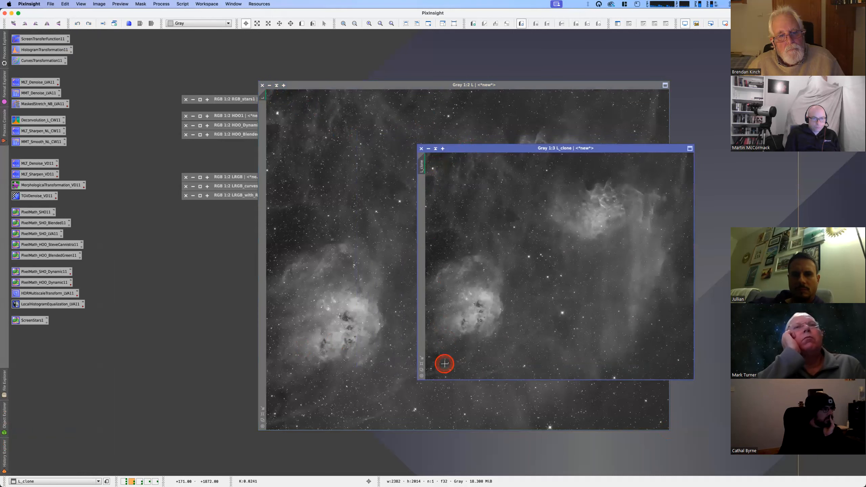
{"action": "left_click", "coordinate": [421, 364]}
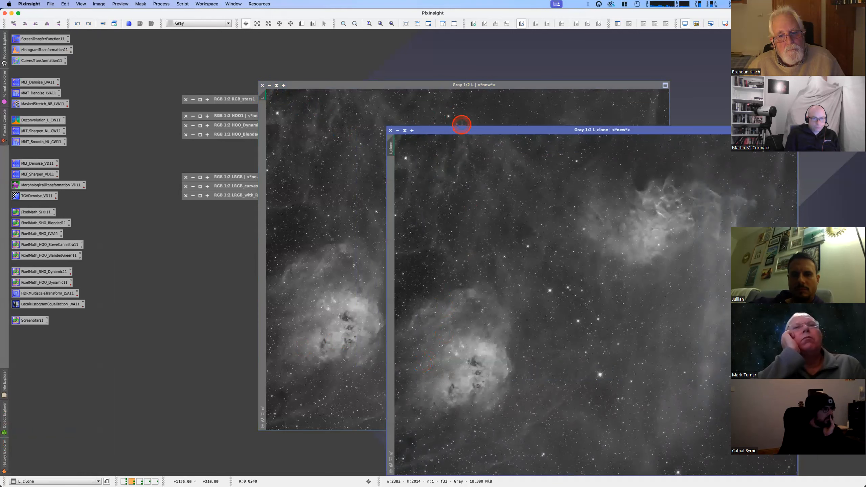
{"action": "left_click_drag", "start_coordinate": [468, 134], "coordinate": [463, 118]}
- Advance the original L image to its BlurXTerminator history state
{"action": "left_click", "coordinate": [317, 147]}
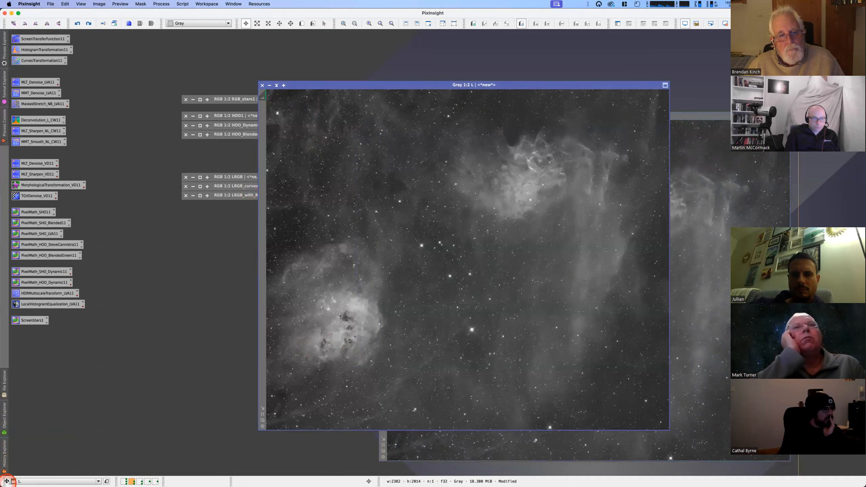
{"action": "left_click", "coordinate": [4, 461]}
{"action": "left_click", "coordinate": [21, 318]}
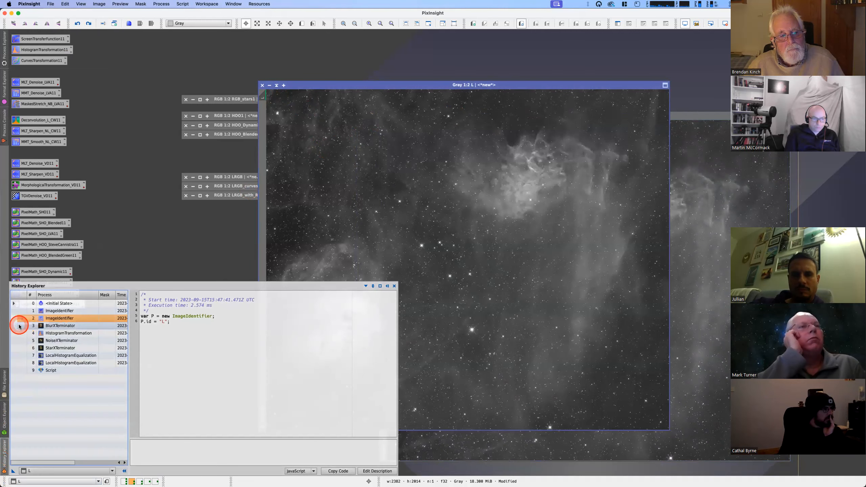
{"action": "left_click", "coordinate": [18, 325]}
- Match the L image's view to L_clone at 1:1 on the lower-left nebula, and stack L_clone directly over L
{"action": "left_click", "coordinate": [600, 124]}
{"action": "left_click_drag", "start_coordinate": [685, 116], "coordinate": [583, 87]}
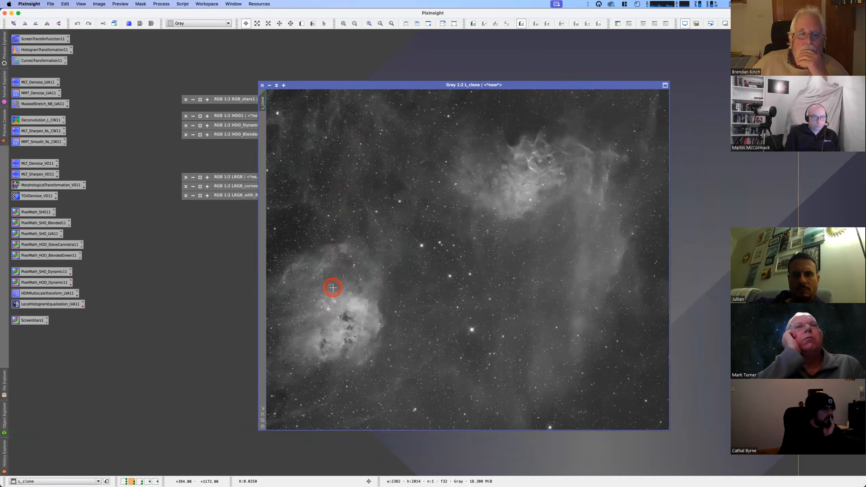
{"action": "left_click_drag", "start_coordinate": [358, 92], "coordinate": [499, 108]}
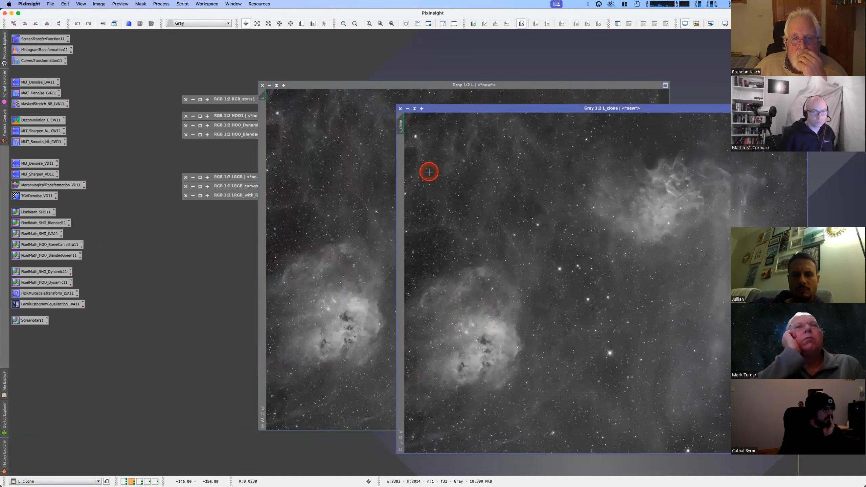
{"action": "scroll", "coordinate": [500, 287], "scroll_direction": "down", "scroll_amount": 3}
{"action": "scroll", "coordinate": [501, 286], "scroll_direction": "up", "scroll_amount": 10}
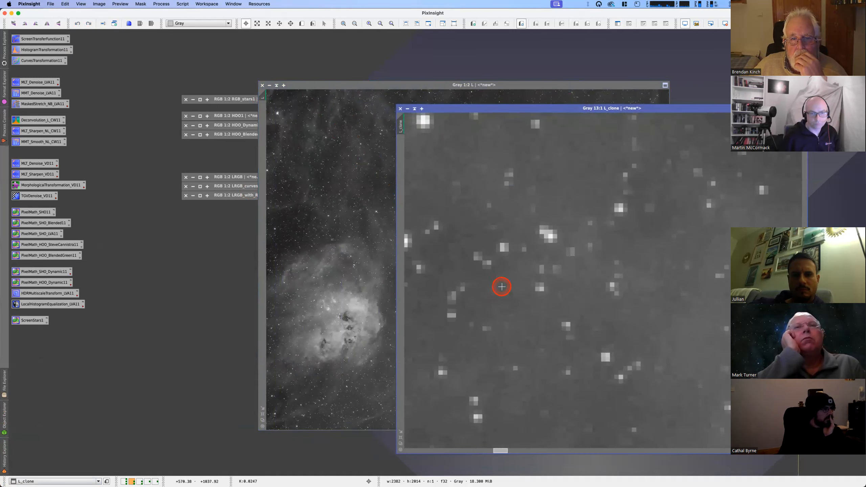
{"action": "scroll", "coordinate": [501, 287], "scroll_direction": "down", "scroll_amount": 5}
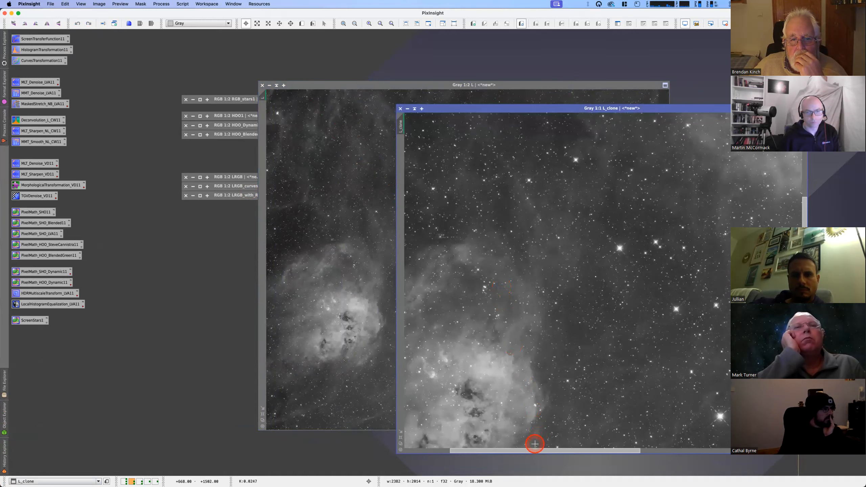
{"action": "left_click_drag", "start_coordinate": [537, 451], "coordinate": [492, 451]}
{"action": "left_click_drag", "start_coordinate": [805, 280], "coordinate": [805, 346]}
{"action": "left_click_drag", "start_coordinate": [402, 124], "coordinate": [261, 99]}
{"action": "left_click_drag", "start_coordinate": [479, 108], "coordinate": [341, 82]}
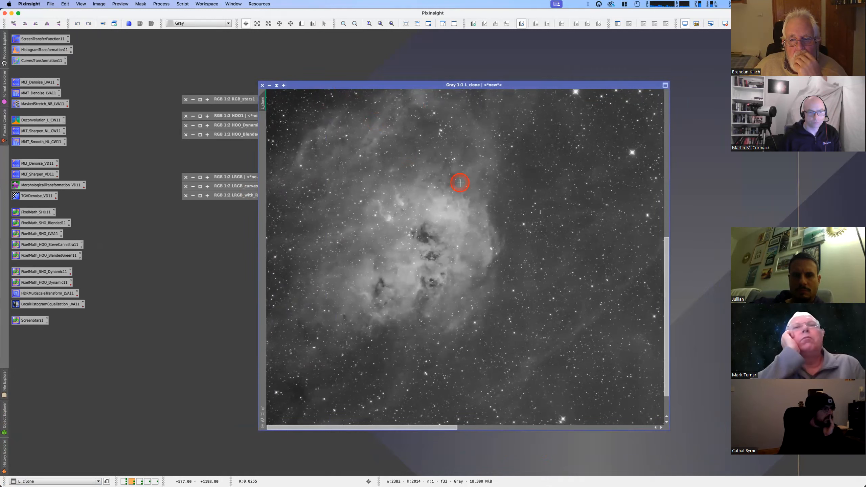
- Alternate repeatedly between the L and L_clone images to compare stars and nebula detail with and without BlurXTerminator
{"action": "key", "text": "ctrl+Tab"}
{"action": "key", "text": "ctrl+Tab"}
{"action": "key", "text": "ctrl+Tab"}
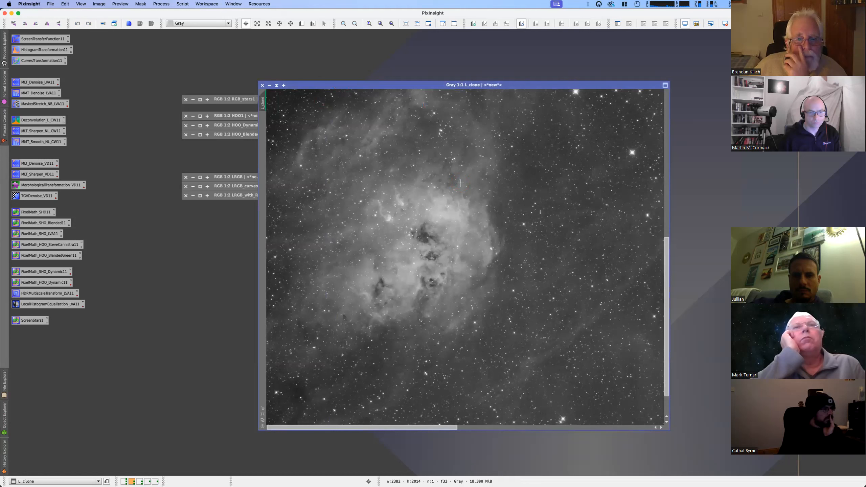
{"action": "key", "text": "ctrl+Tab"}
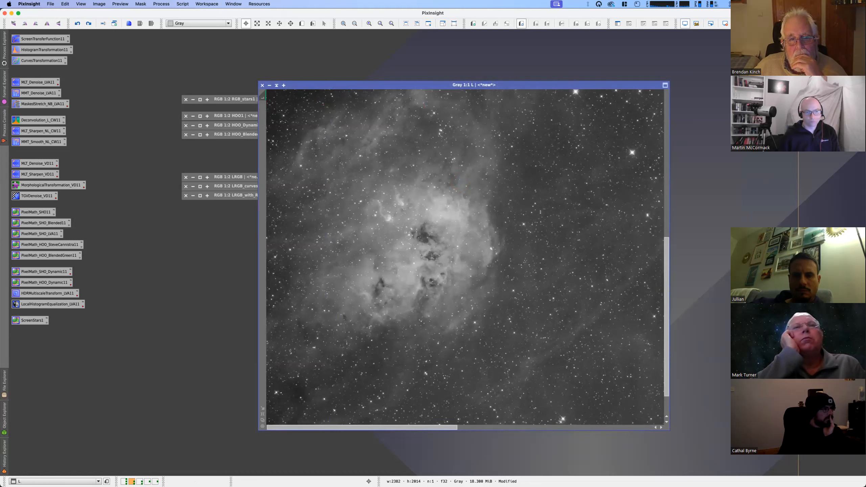
{"action": "key", "text": "ctrl+Tab"}
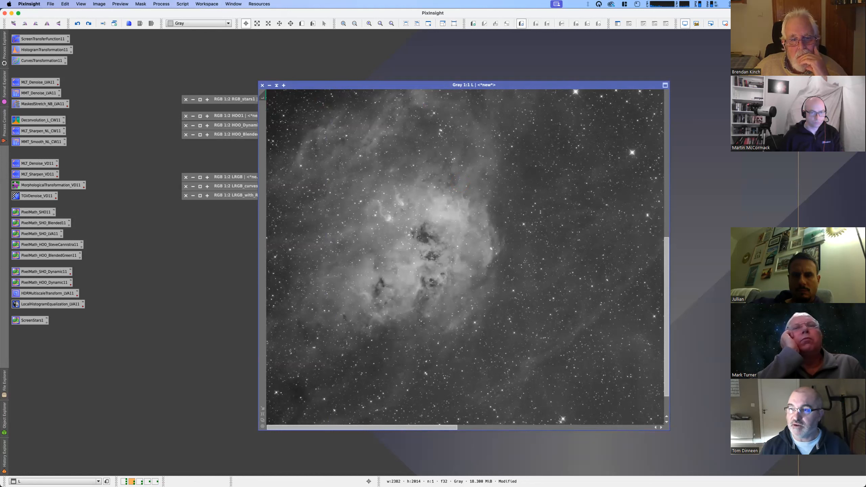
{"action": "key", "text": "super+Page_Up"}
{"action": "key", "text": "super+Page_Down"}
{"action": "key", "text": "super+Page_Up"}
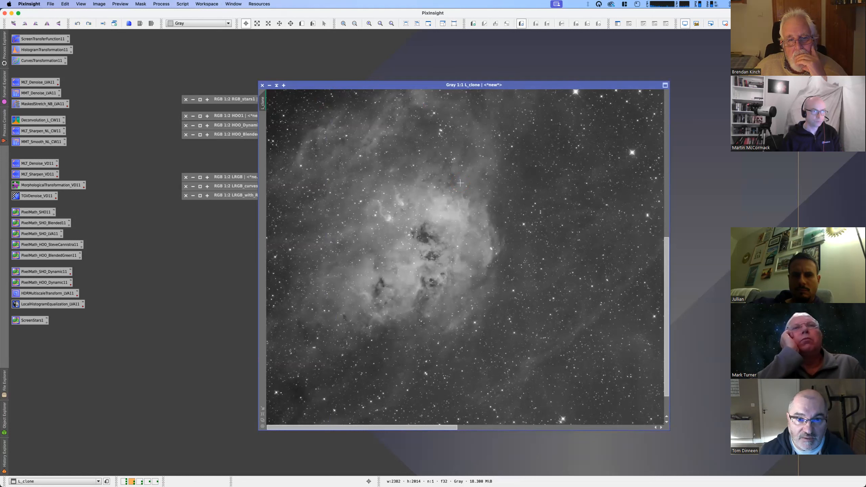
{"action": "key", "text": "super+Page_Down"}
{"action": "key", "text": "super+Page_Up"}
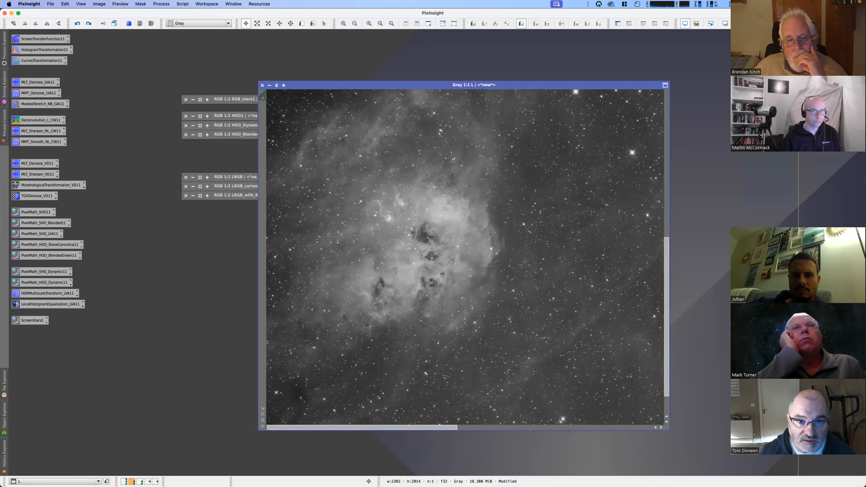
{"action": "key", "text": "super+z"}
{"action": "key", "text": "super+Page_Down"}
{"action": "key", "text": "super+Page_Up"}
{"action": "key", "text": "super+Page_Down"}
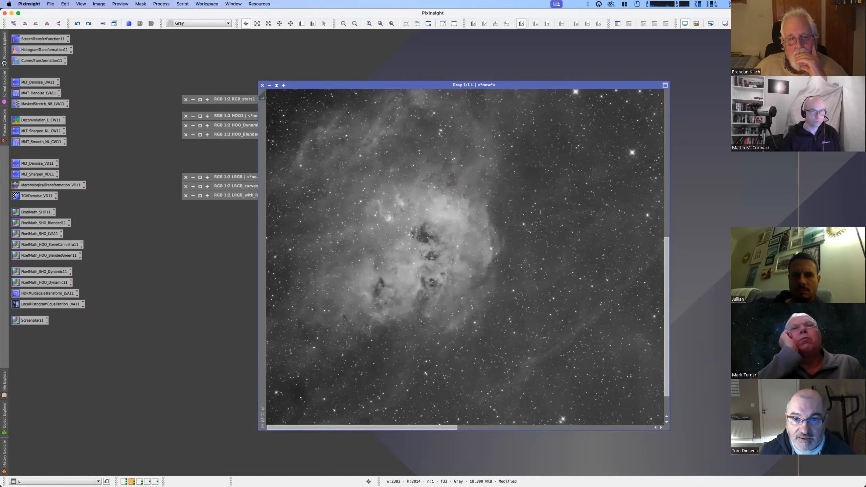
{"action": "key", "text": "super+shift+z"}
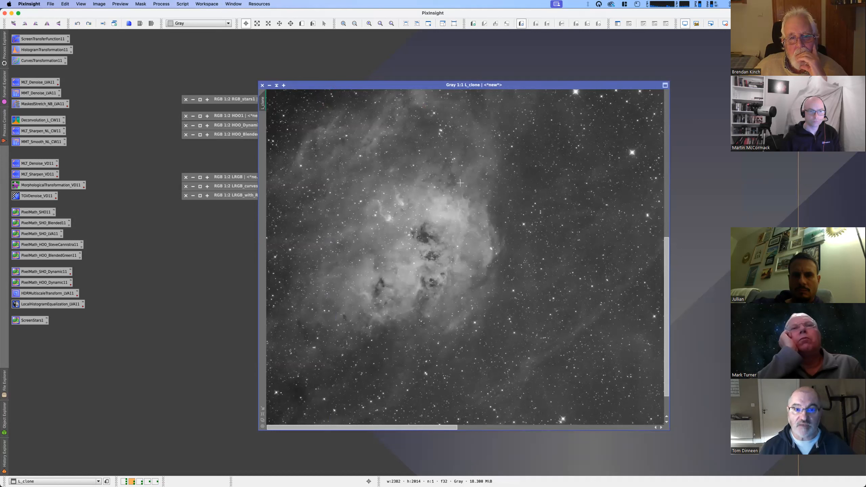
- Close the L_clone copy and review the HistogramTransformation, NoiseXTerminator and StarXTerminator entries in the L image's history
{"action": "left_click", "coordinate": [262, 86]}
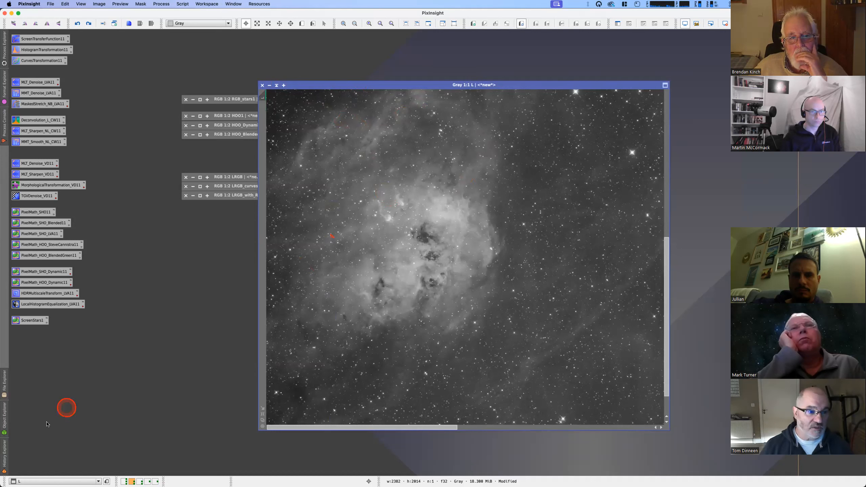
{"action": "mouse_move", "coordinate": [5, 456]}
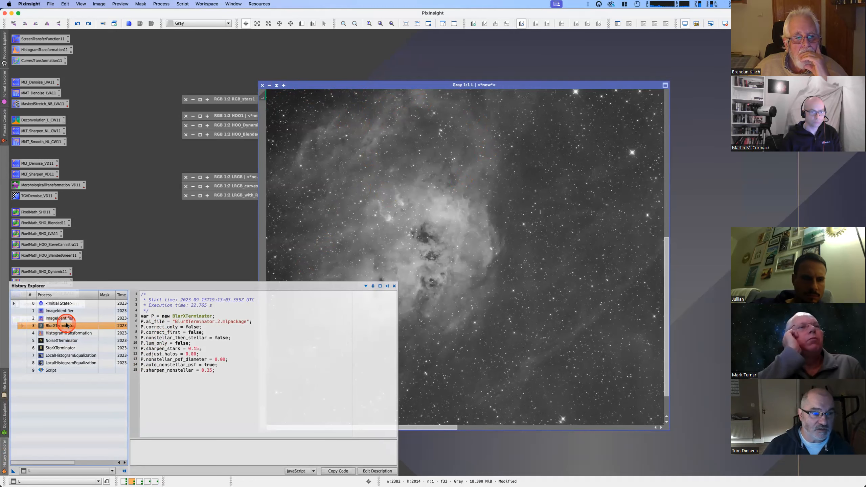
{"action": "left_click", "coordinate": [60, 333]}
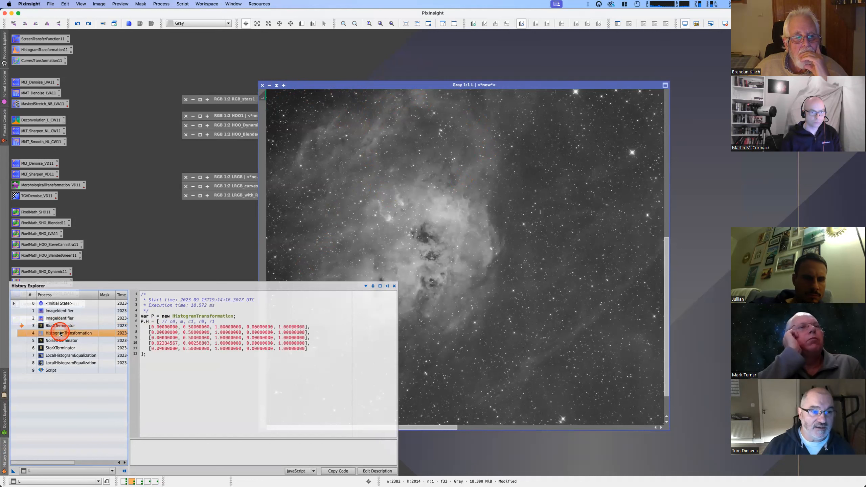
{"action": "left_click", "coordinate": [55, 340]}
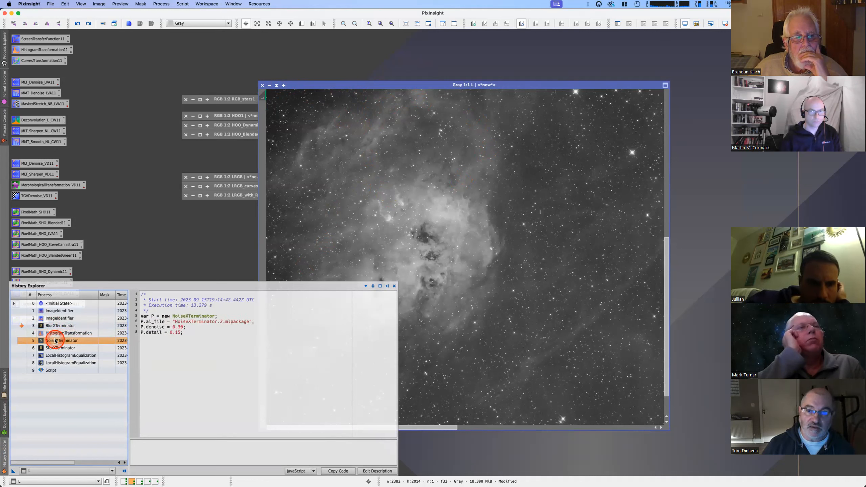
{"action": "left_click", "coordinate": [54, 349]}
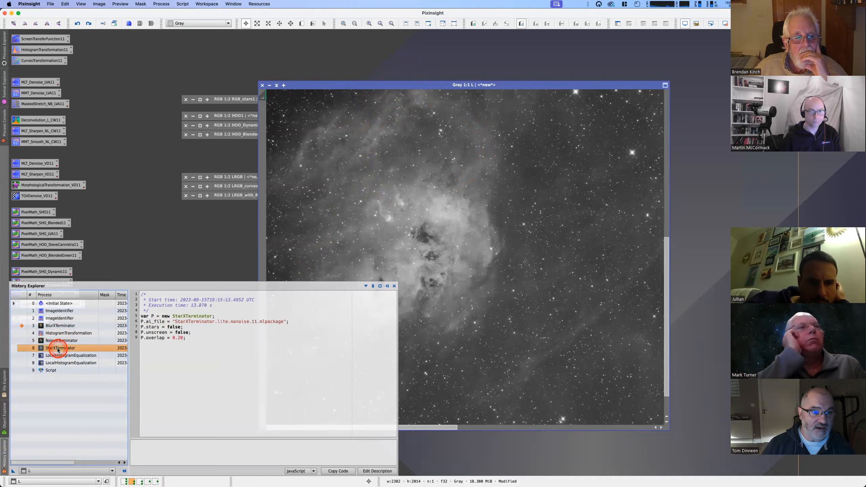
{"action": "left_click", "coordinate": [57, 326]}
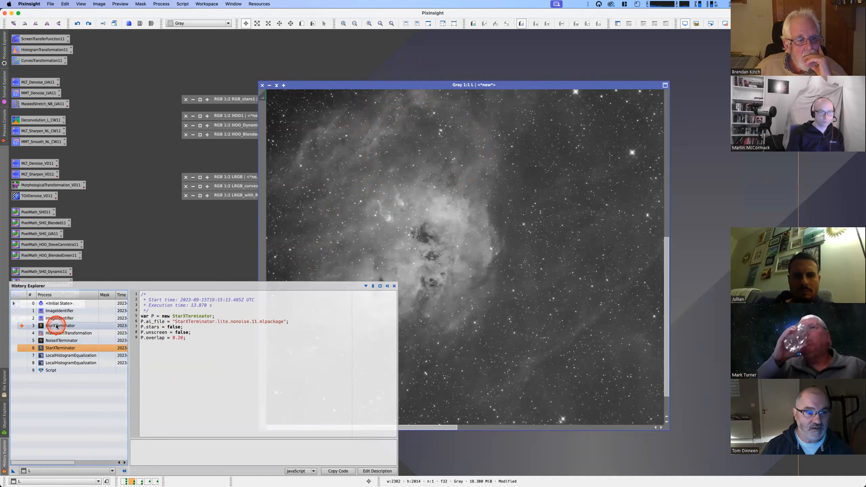
- Review the recorded parameters from NoiseXTerminator through the two LocalHistogramEqualization entries in the L image's history
{"action": "left_click", "coordinate": [53, 341]}
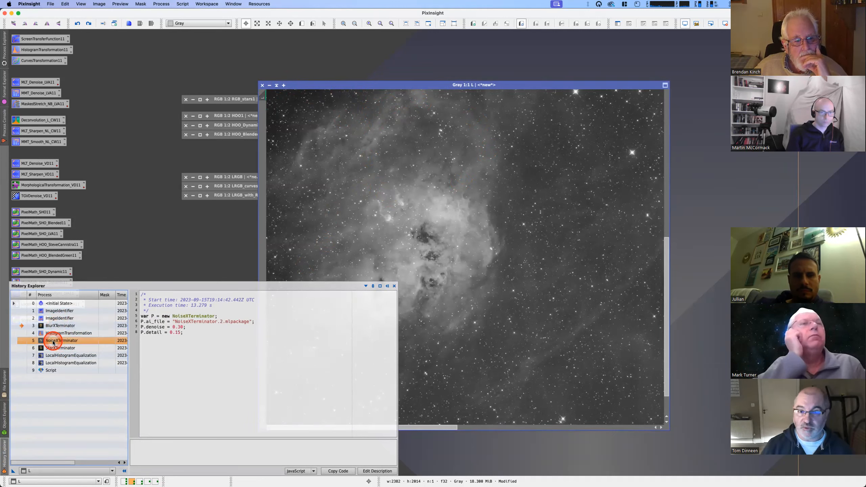
{"action": "left_click", "coordinate": [52, 349]}
{"action": "left_click", "coordinate": [57, 356]}
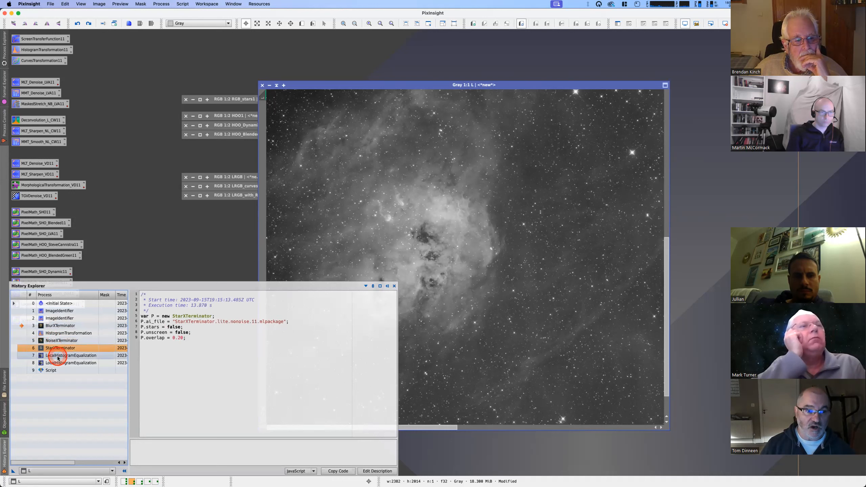
{"action": "left_click", "coordinate": [60, 363]}
{"action": "left_click", "coordinate": [60, 357]}
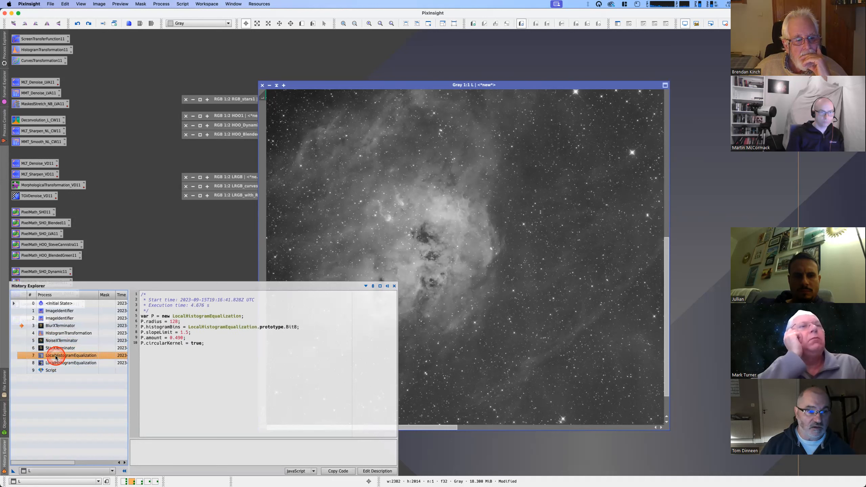
{"action": "left_click", "coordinate": [62, 364]}
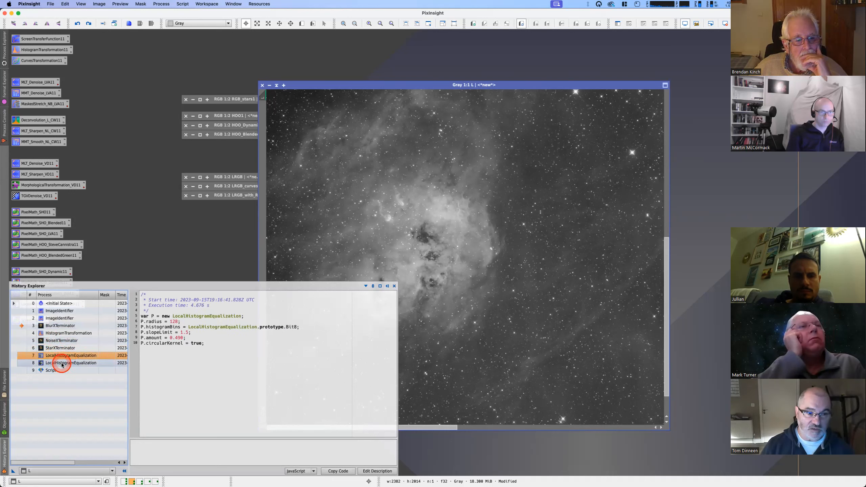
{"action": "left_click", "coordinate": [56, 357]}
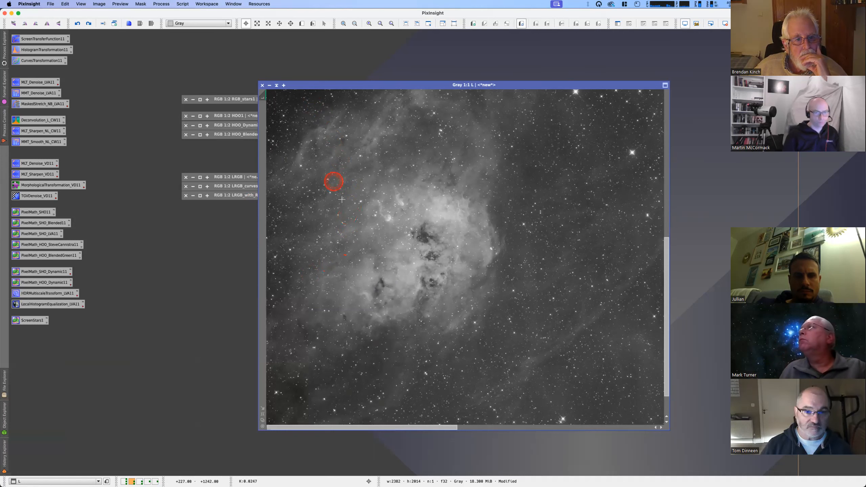
- Show the whole L image at 1:2, advance it to its HistogramTransformation history state, and remove the screen stretch
{"action": "left_click", "coordinate": [262, 414]}
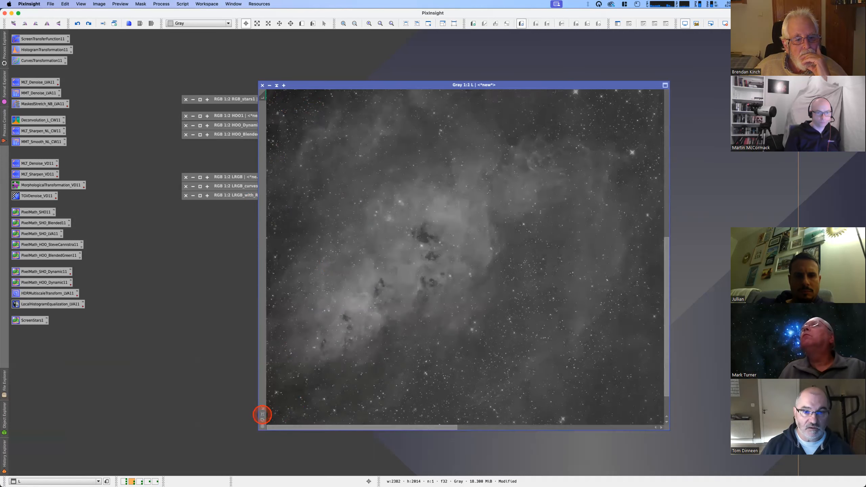
{"action": "left_click", "coordinate": [3, 459]}
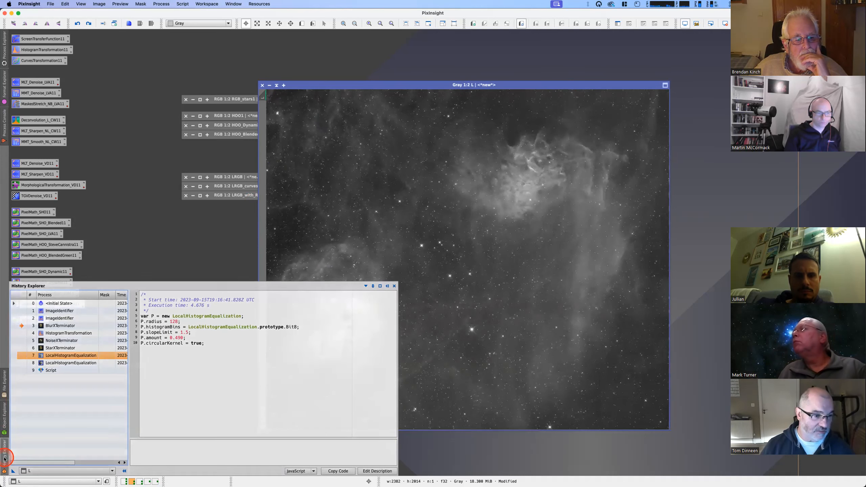
{"action": "left_click", "coordinate": [37, 356]}
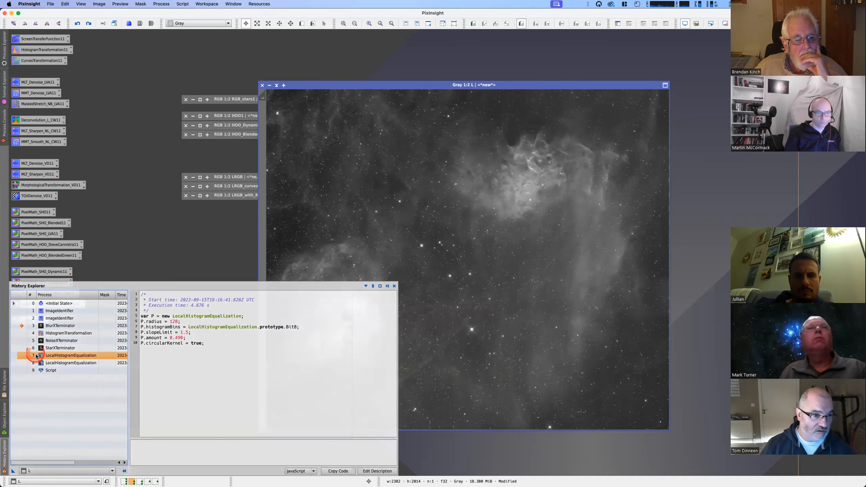
{"action": "left_click", "coordinate": [21, 332]}
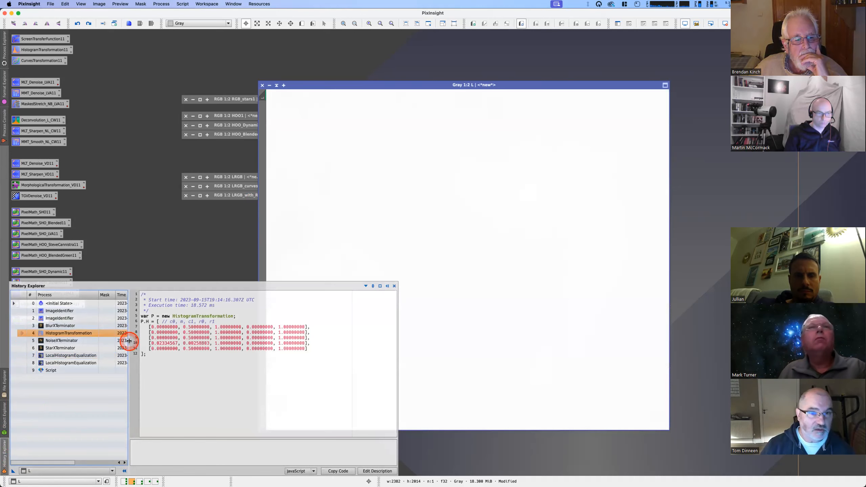
{"action": "left_click", "coordinate": [726, 23]}
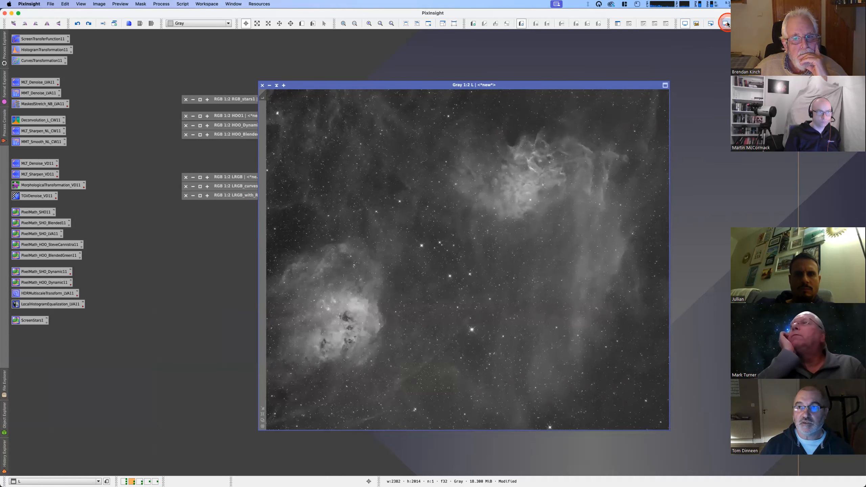
- Advance the L image through its NoiseXTerminator state to the starless StarXTerminator history state
{"action": "left_click", "coordinate": [4, 455]}
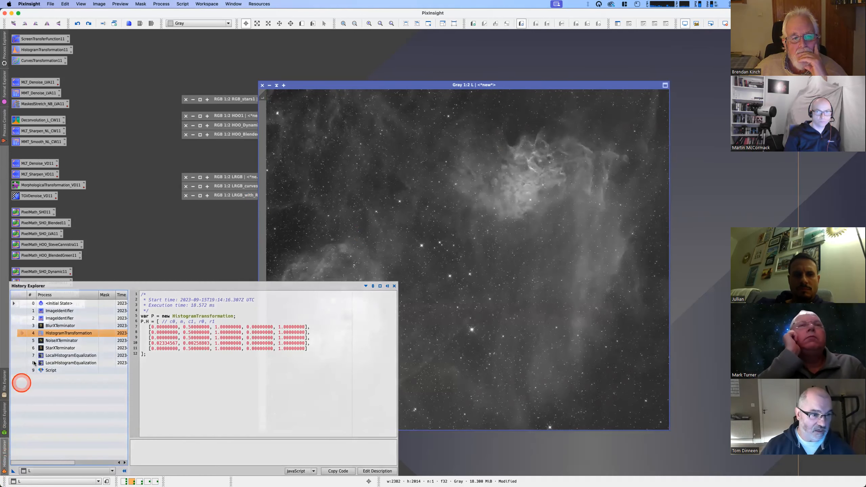
{"action": "left_click", "coordinate": [22, 340]}
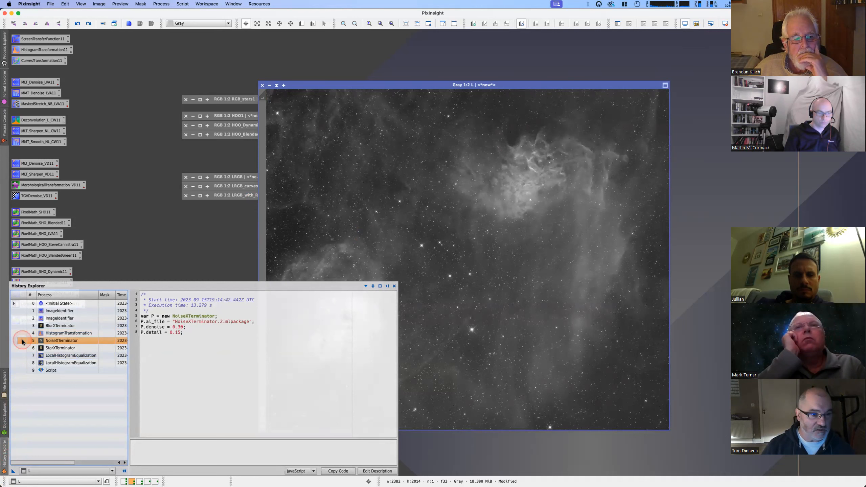
{"action": "left_click", "coordinate": [21, 348]}
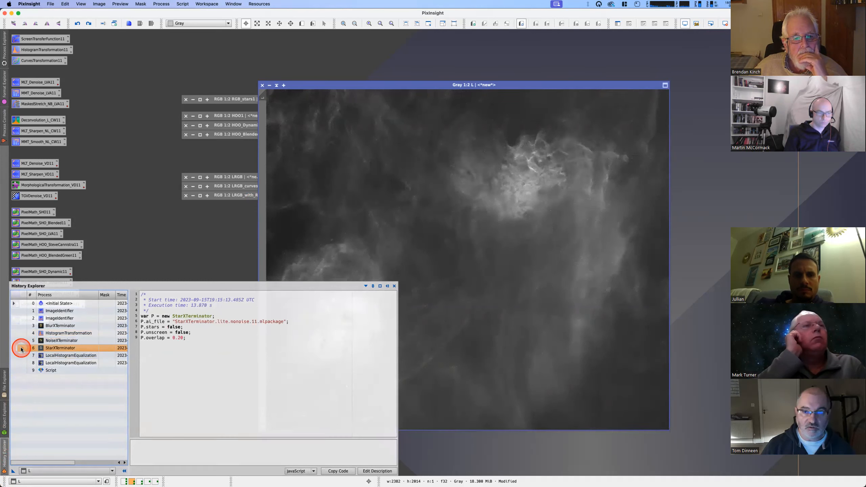
- Alternate the L image between its StarXTerminator and first LocalHistogramEqualization history states to compare the nebula's local contrast
{"action": "left_click", "coordinate": [21, 356]}
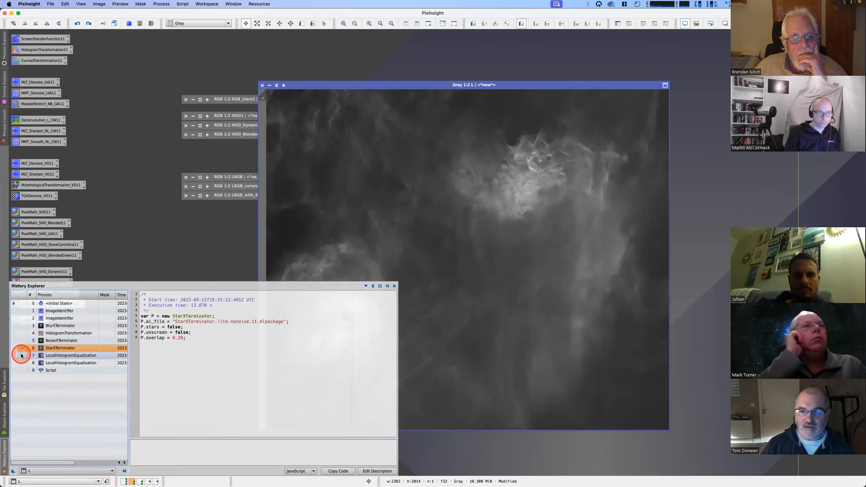
{"action": "left_click", "coordinate": [21, 348]}
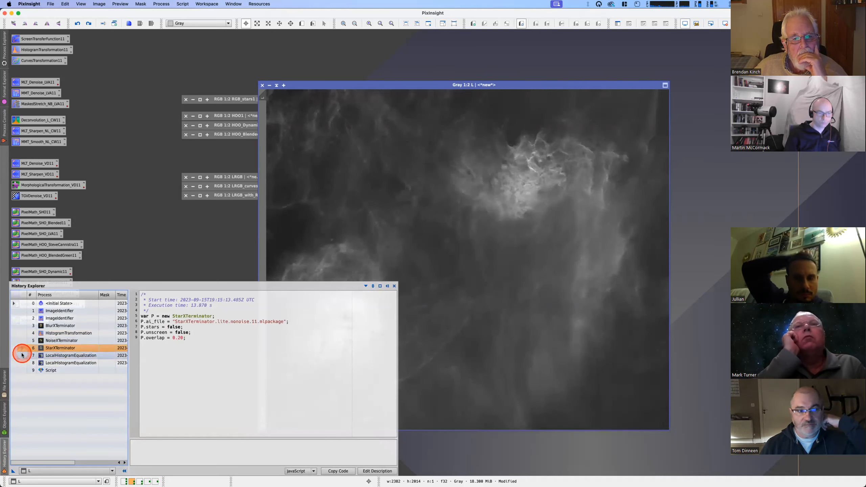
{"action": "left_click", "coordinate": [21, 356]}
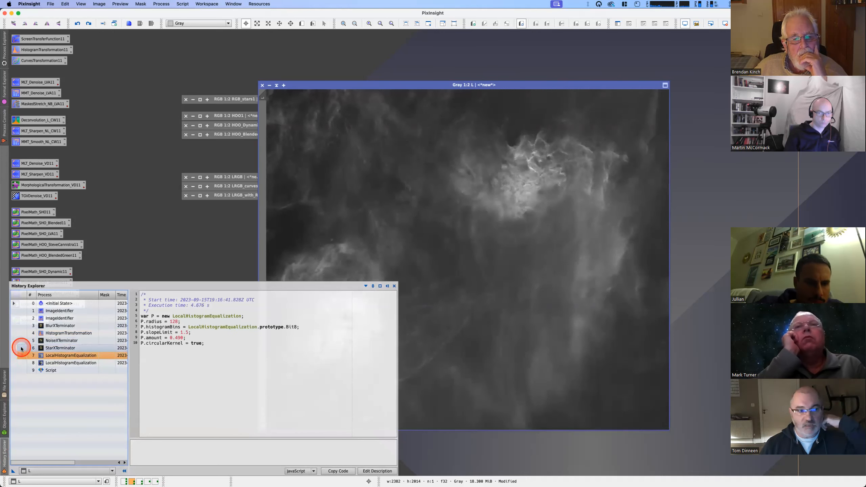
{"action": "left_click", "coordinate": [21, 348]}
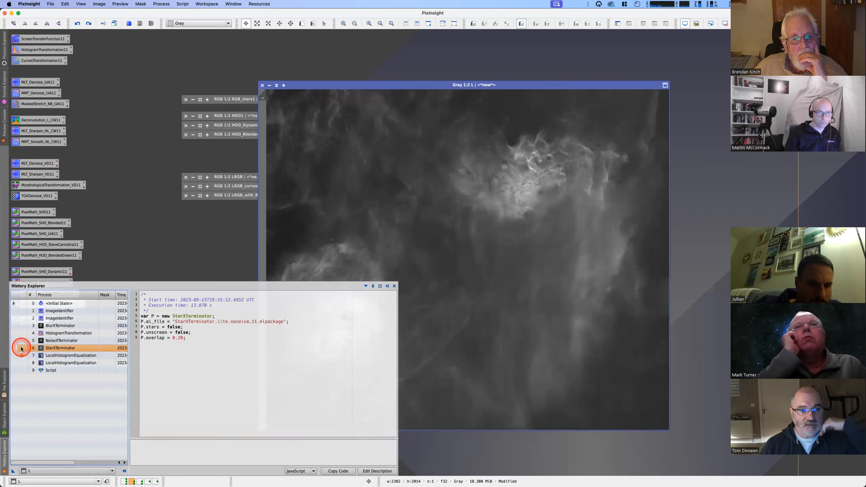
- Open the process settings of the first and second LocalHistogramEqualization entries from the L image's history
{"action": "double_click", "coordinate": [61, 356]}
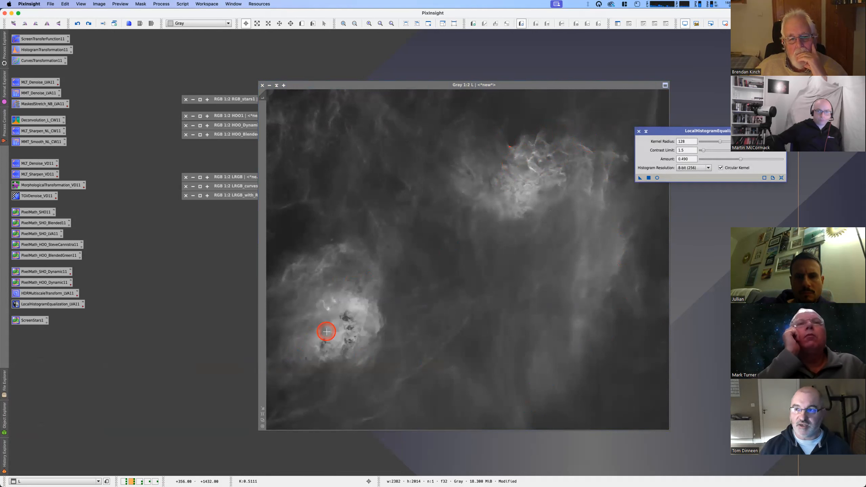
{"action": "left_click", "coordinate": [4, 456]}
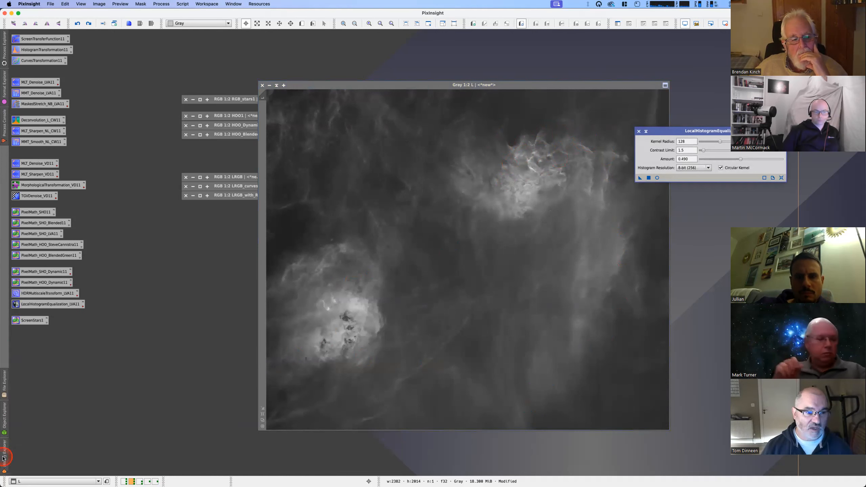
{"action": "left_click", "coordinate": [55, 363]}
{"action": "left_click", "coordinate": [55, 363]}
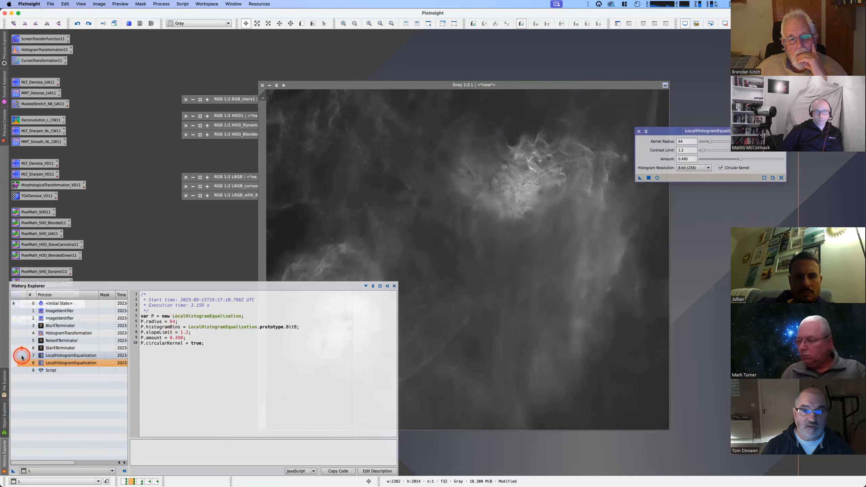
- Compare the L image's StarXTerminator and first LocalHistogramEqualization states, and advance it to the second LocalHistogramEqualization state
{"action": "left_click", "coordinate": [22, 355]}
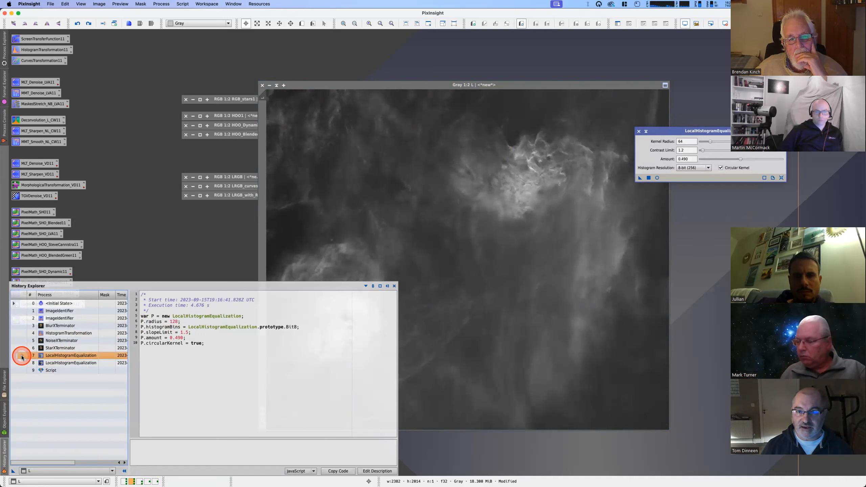
{"action": "left_click", "coordinate": [23, 349]}
{"action": "left_click", "coordinate": [21, 356]}
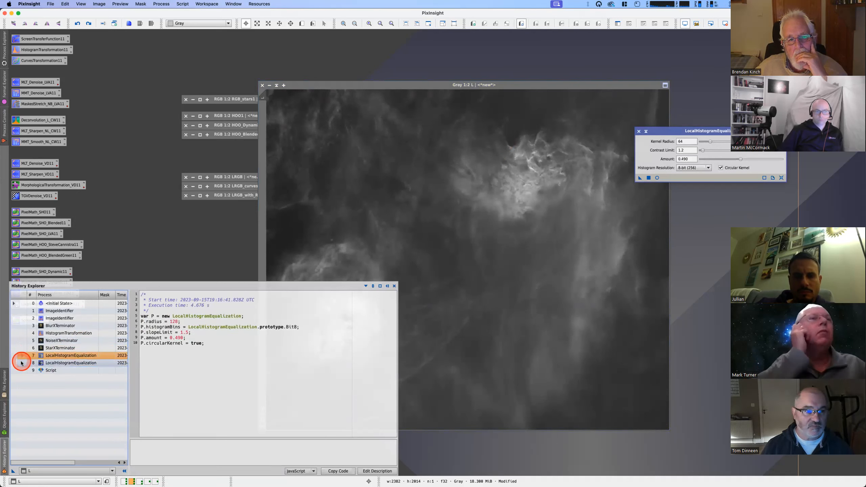
{"action": "left_click", "coordinate": [20, 363]}
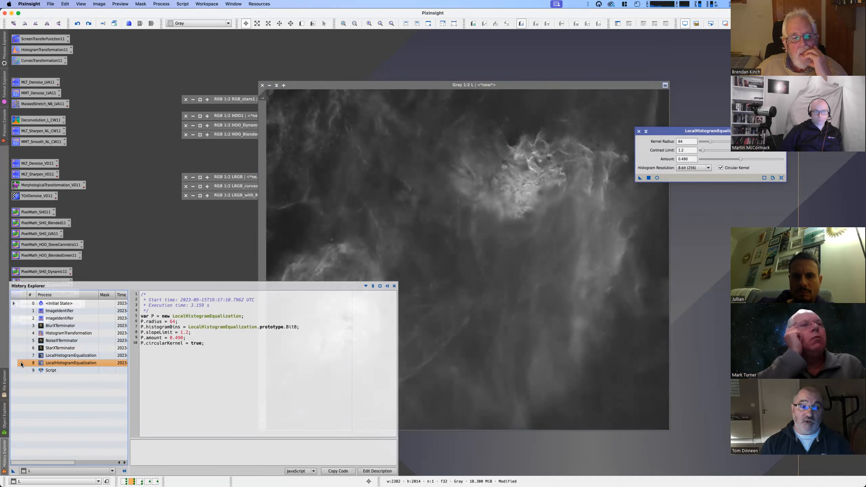
- Alternate the L image between its second LocalHistogramEqualization and DarkStructureEnhance script history states to compare the dark structures
{"action": "left_click", "coordinate": [62, 325]}
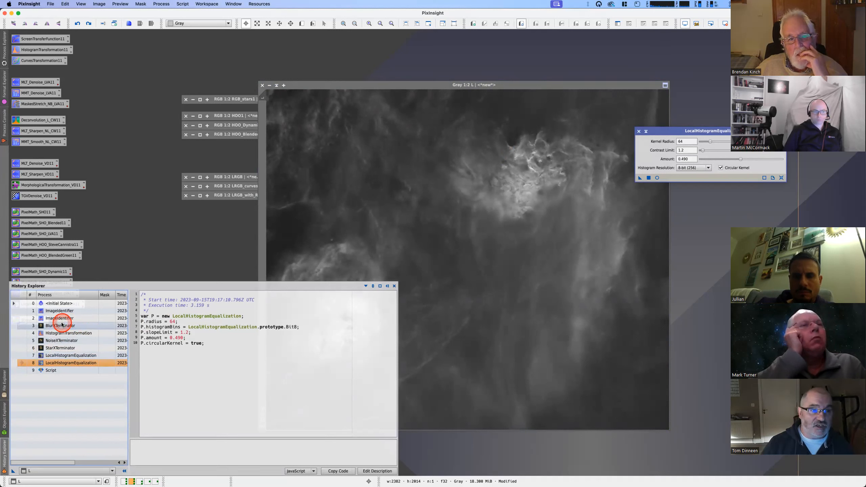
{"action": "left_click", "coordinate": [65, 356]}
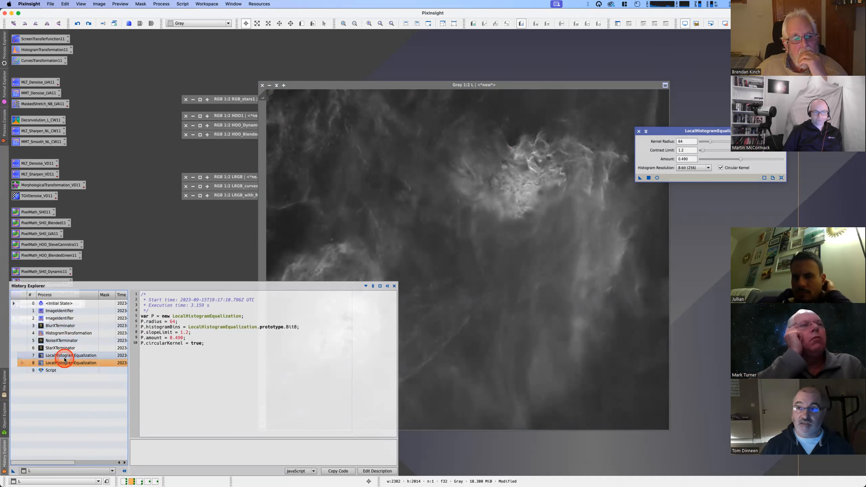
{"action": "left_click", "coordinate": [22, 369]}
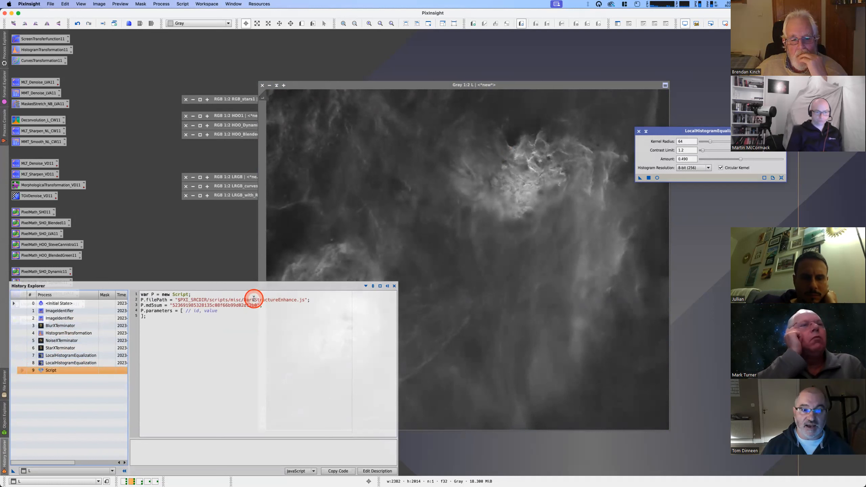
{"action": "left_click", "coordinate": [22, 364]}
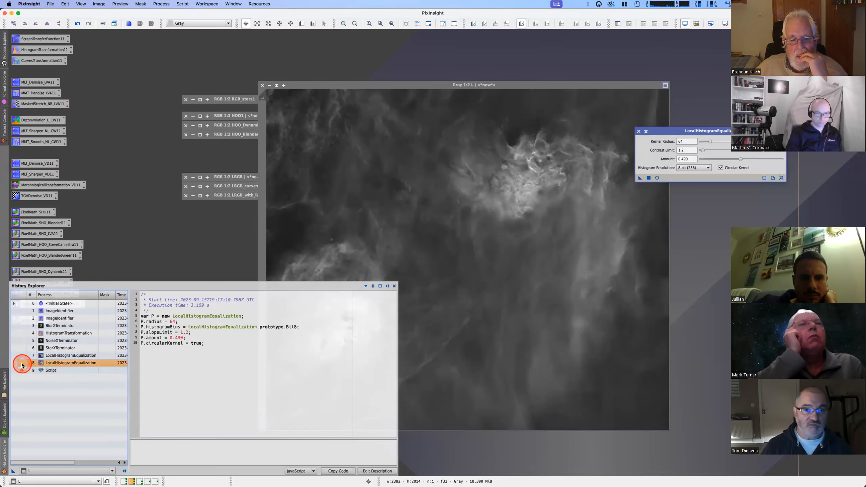
{"action": "left_click", "coordinate": [24, 369]}
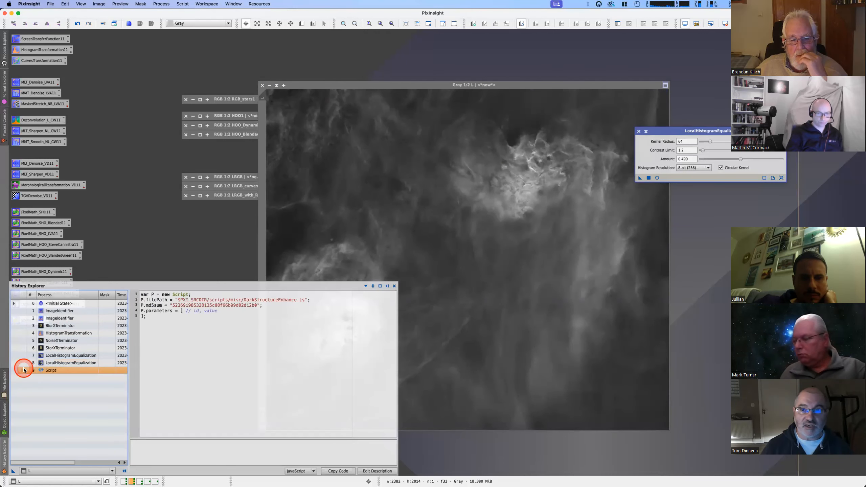
{"action": "left_click", "coordinate": [24, 363]}
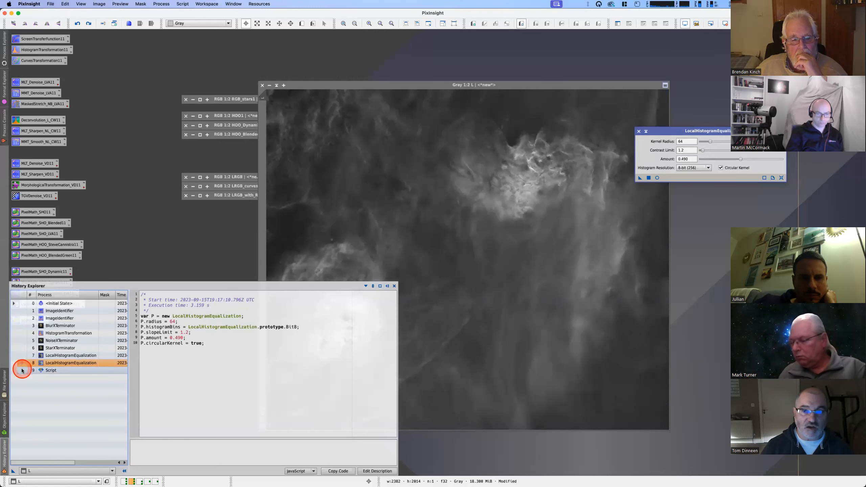
{"action": "left_click", "coordinate": [22, 370]}
{"action": "left_click", "coordinate": [23, 363]}
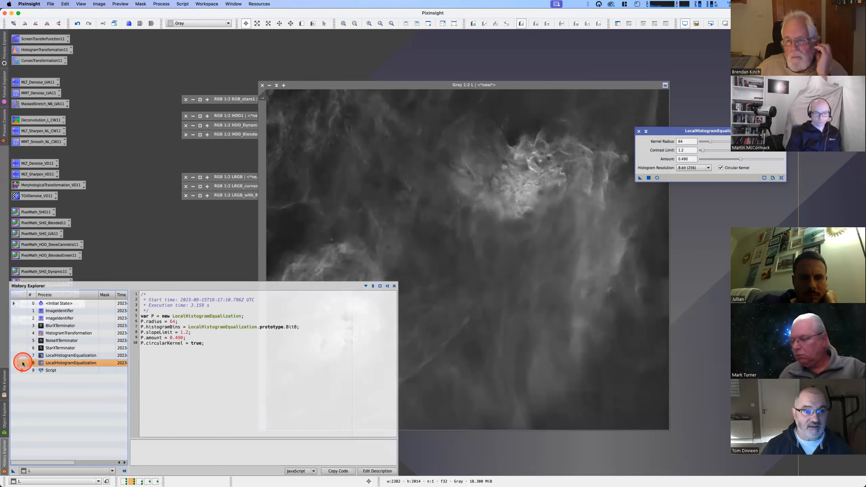
{"action": "left_click", "coordinate": [22, 370]}
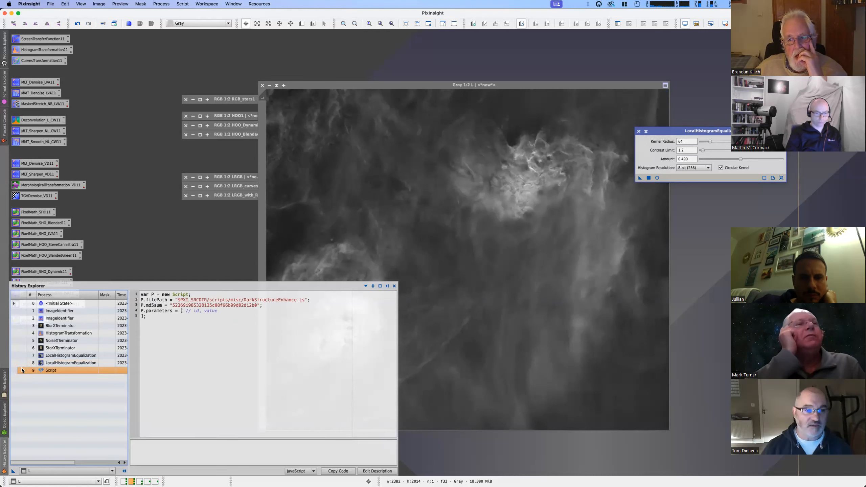
{"action": "left_click", "coordinate": [23, 368]}
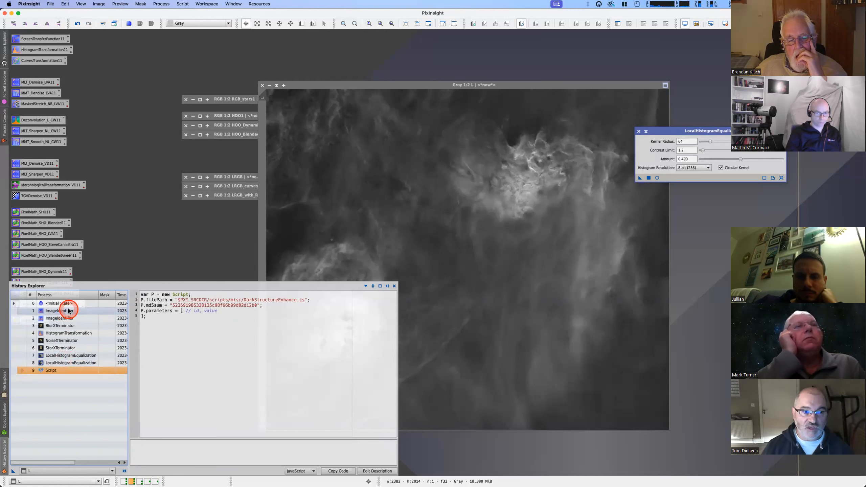
- Hide the History Explorer, keeping the L image at its DarkStructureEnhance script state
{"action": "left_click", "coordinate": [69, 326]}
{"action": "left_click", "coordinate": [66, 310]}
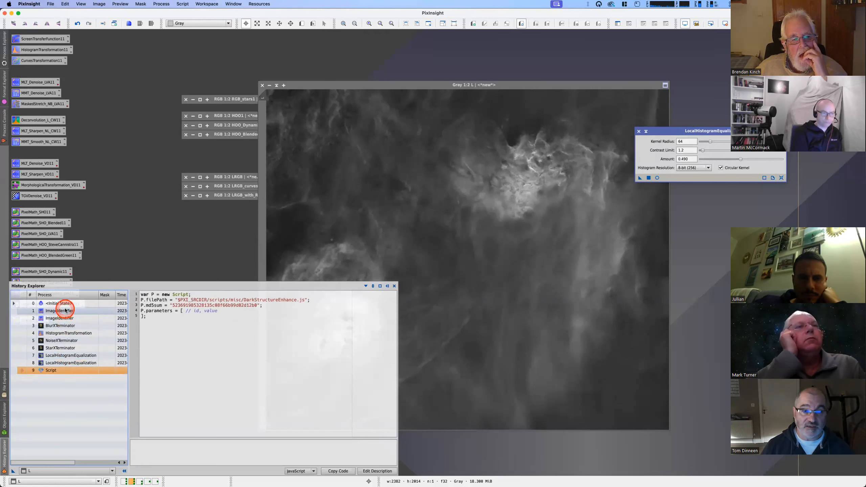
{"action": "left_click", "coordinate": [67, 369]}
{"action": "left_click", "coordinate": [87, 337]}
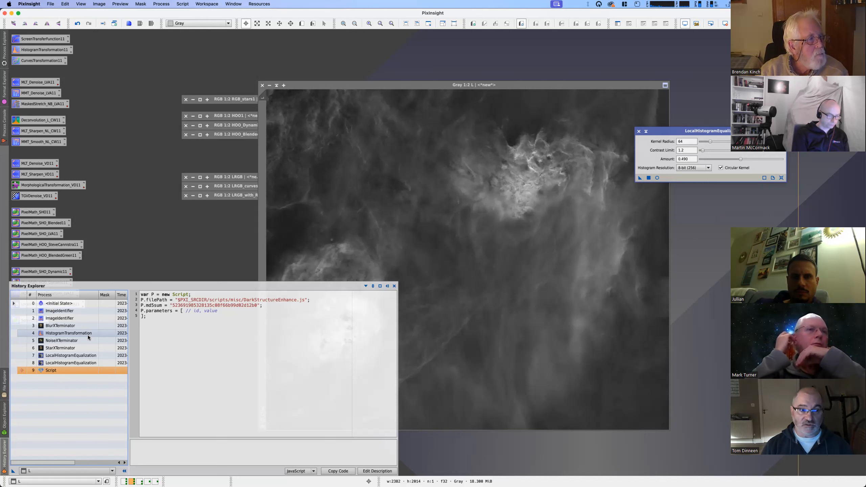
{"action": "left_click", "coordinate": [63, 357]}
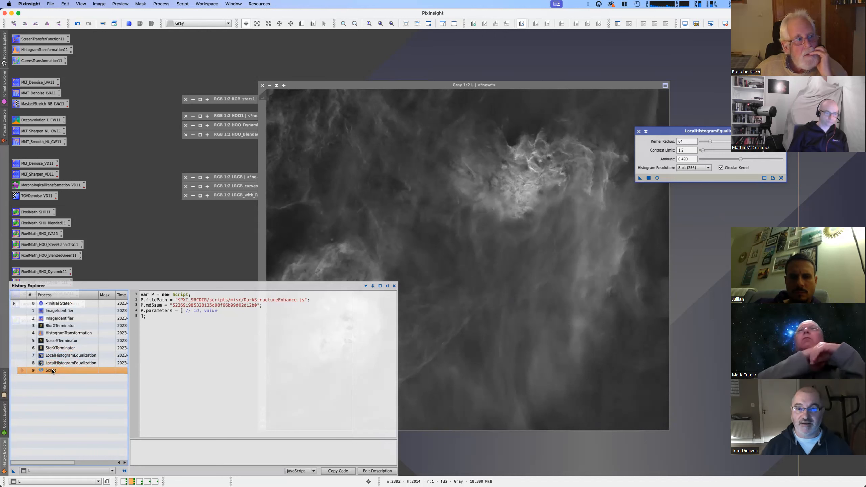
{"action": "left_click", "coordinate": [184, 233]}
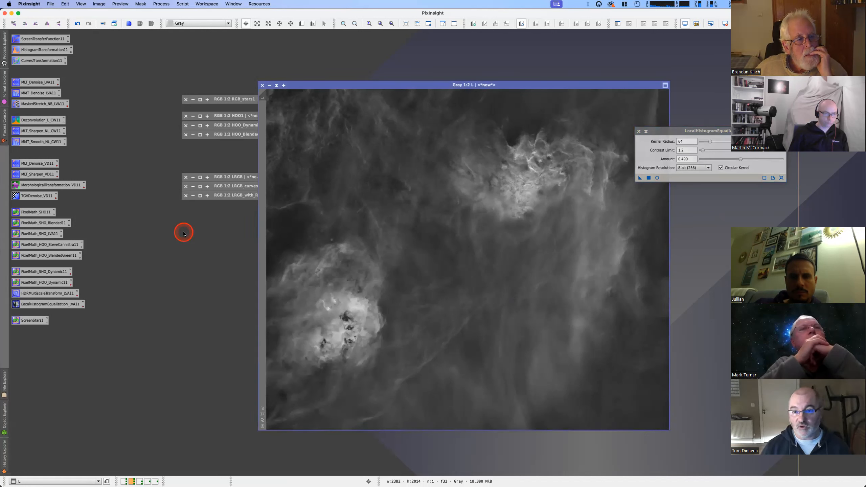
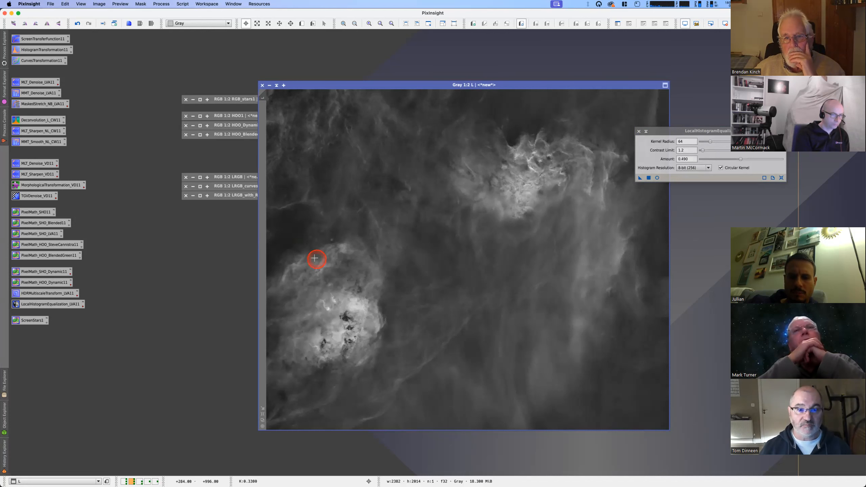
- Switch to Adobe Photoshop to view the HOO.tif image
{"action": "key", "text": "super+Tab"}
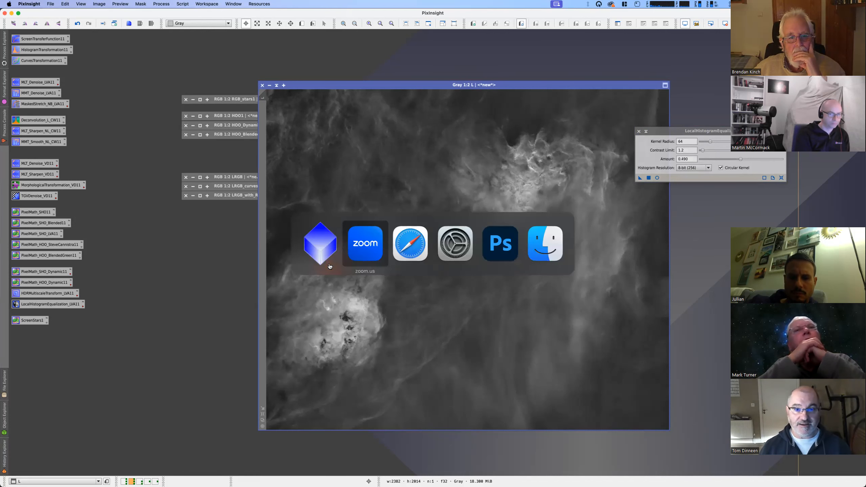
{"action": "key", "text": "super+Tab"}
{"action": "key", "text": "super+Tab"}
{"action": "key", "text": "super+Tab"}
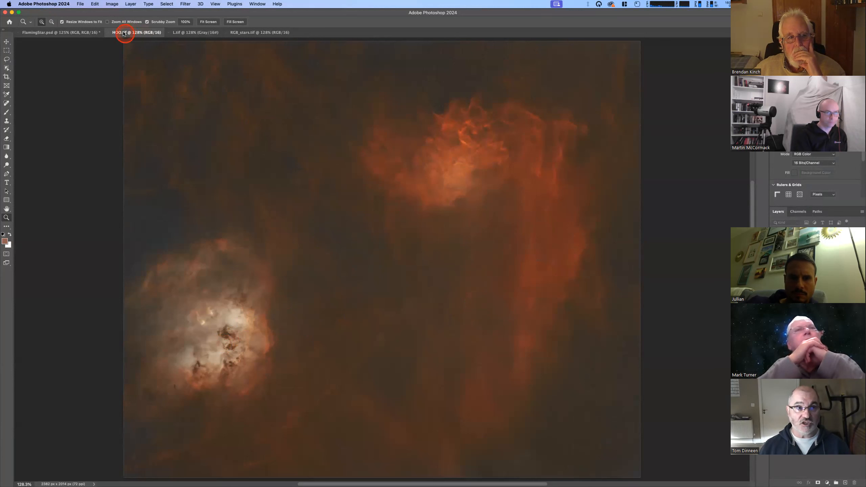
- Return to PixInsight, view the HOO_Dynamic1 and RGB_stars1 images in turn, and collapse each one again
{"action": "key", "text": "super+Tab"}
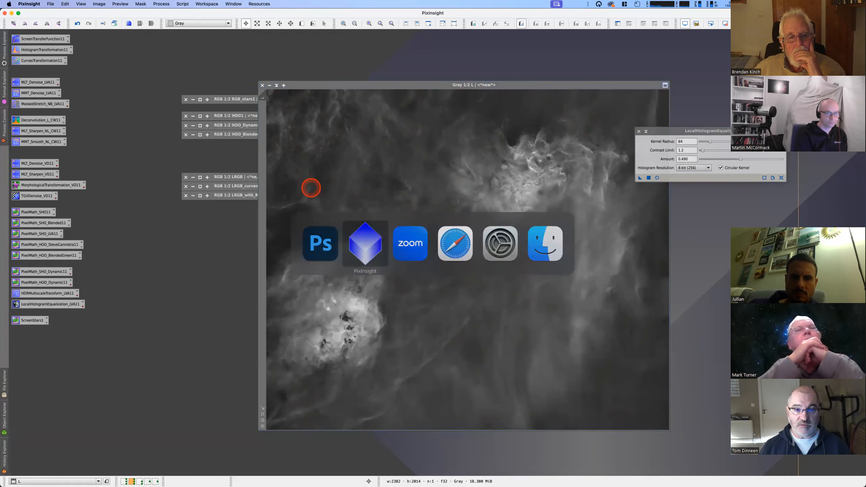
{"action": "double_click", "coordinate": [240, 123]}
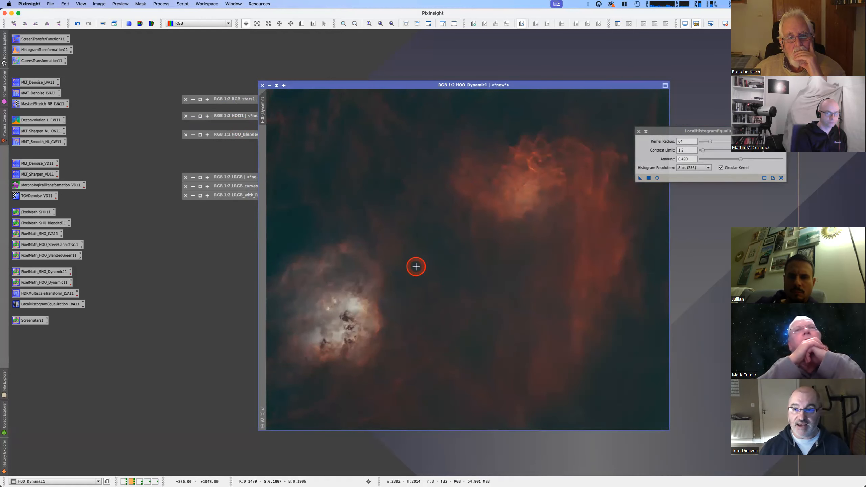
{"action": "left_click", "coordinate": [269, 85]}
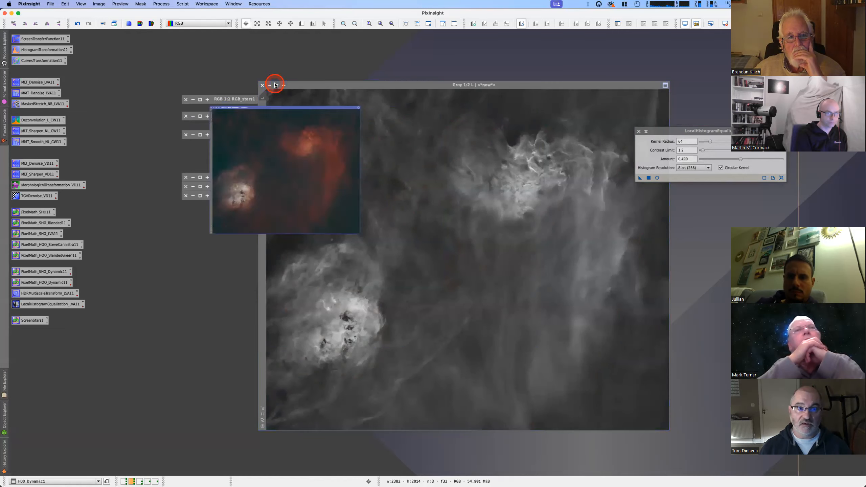
{"action": "double_click", "coordinate": [244, 101]}
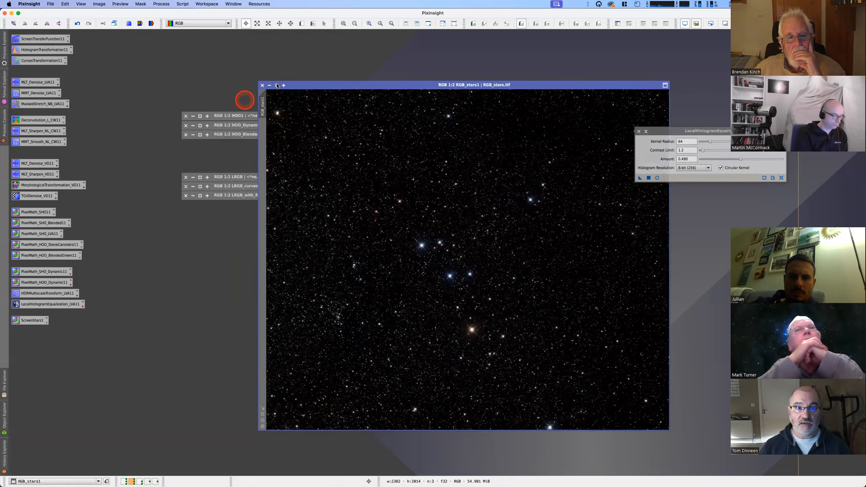
{"action": "left_click", "coordinate": [276, 85]}
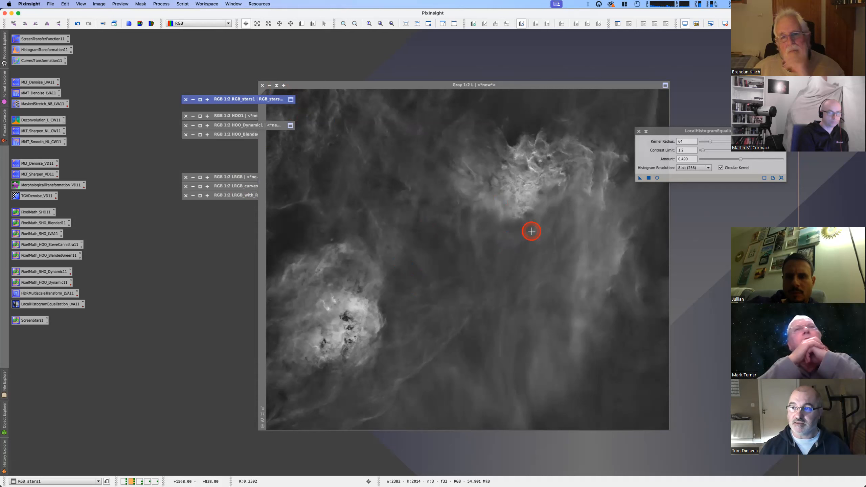
- Switch to Adobe Photoshop, look through the L.tif and RGB_stars.tif images, and bring up the FlamingStar.psd document
{"action": "key", "text": "super+Tab"}
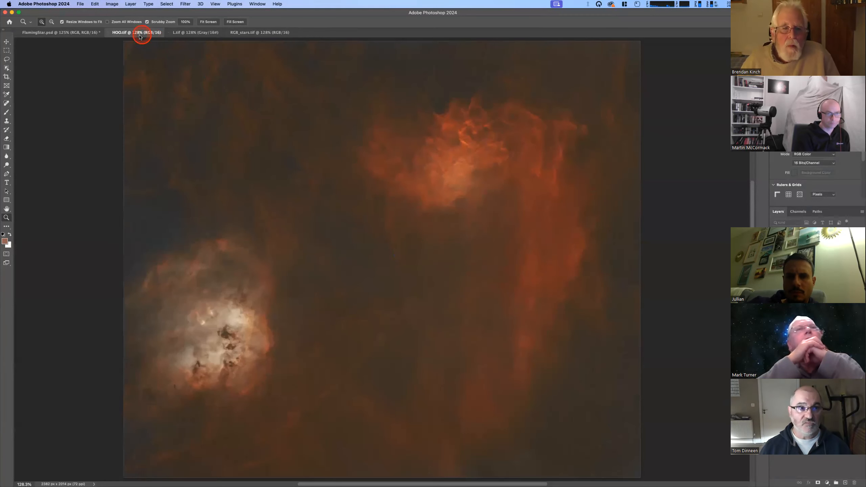
{"action": "left_click", "coordinate": [193, 33]}
{"action": "left_click", "coordinate": [251, 32]}
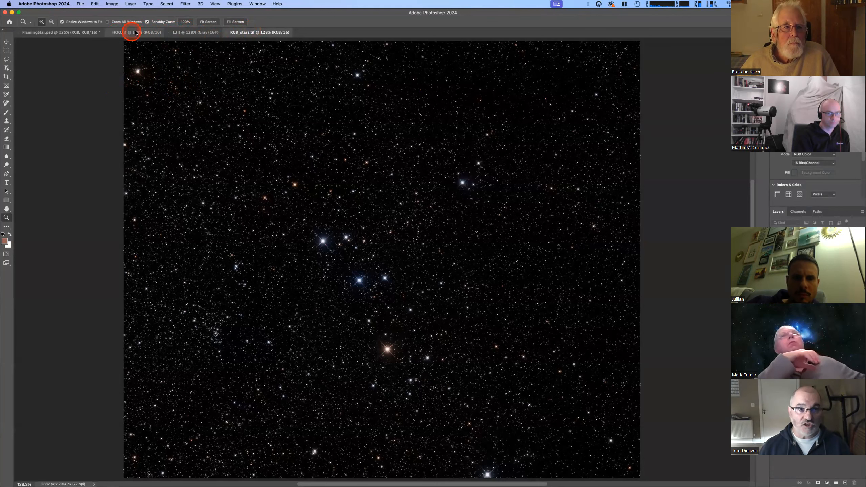
{"action": "left_click", "coordinate": [60, 34]}
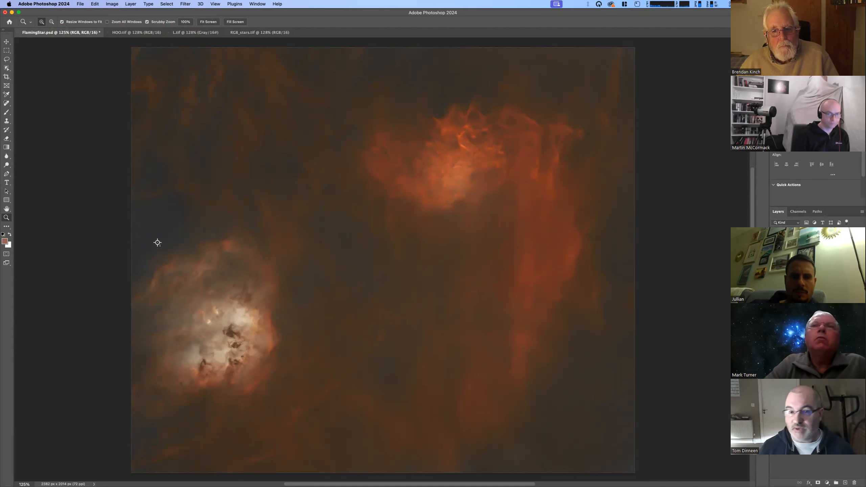
- Show and hide the stars in FlamingStar.psd, and select the Color Balance 1 layer mask for the nebula's colour
{"action": "left_click", "coordinate": [773, 269]}
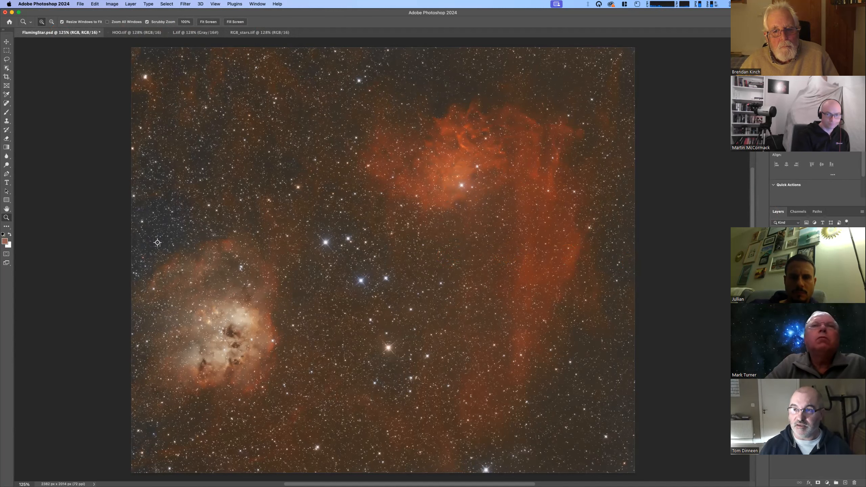
{"action": "left_click", "coordinate": [774, 270]}
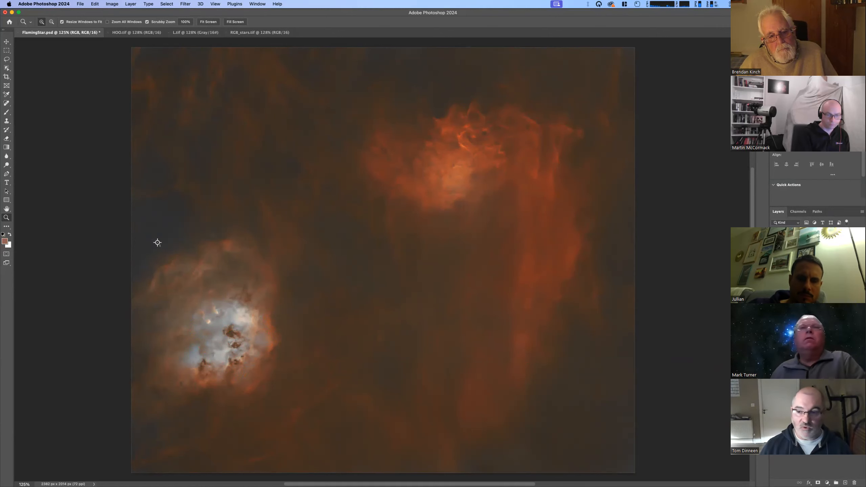
{"action": "left_click", "coordinate": [818, 256]}
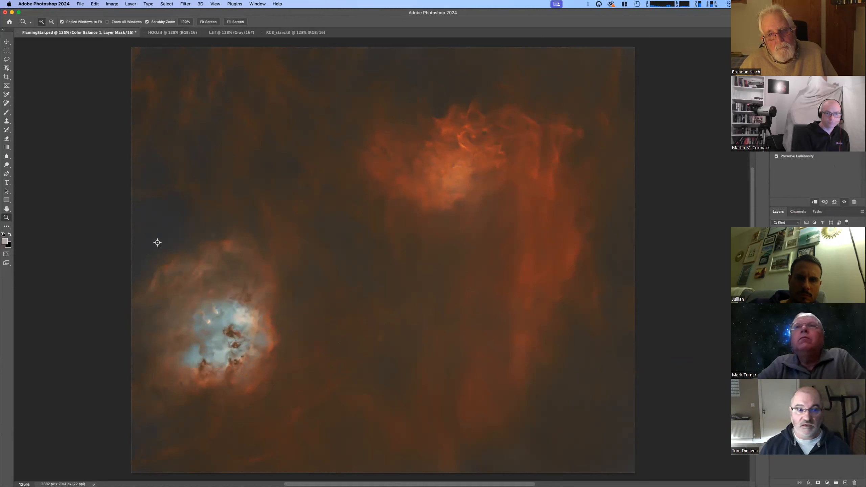
{"action": "key", "text": "super+i"}
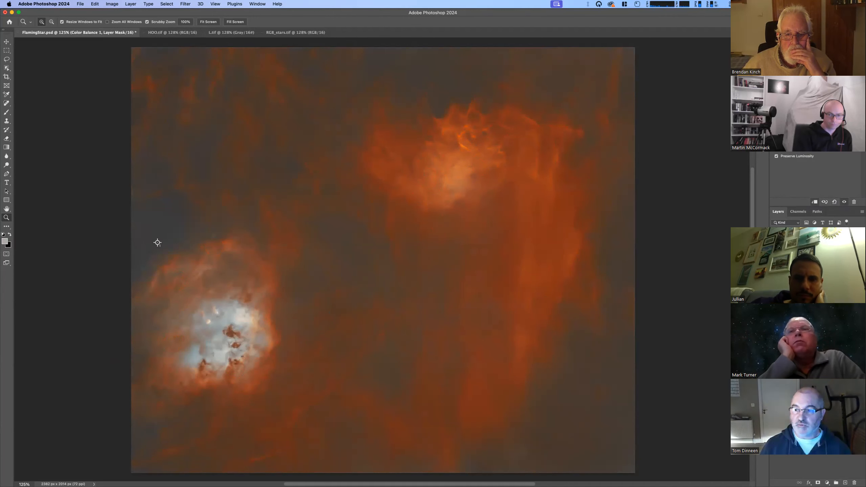
- Show the grayscale luminance layer over the colour image and darken it with the Levels 2 and Curves 1 adjustment layers
{"action": "left_click", "coordinate": [775, 283]}
{"action": "left_click", "coordinate": [775, 300]}
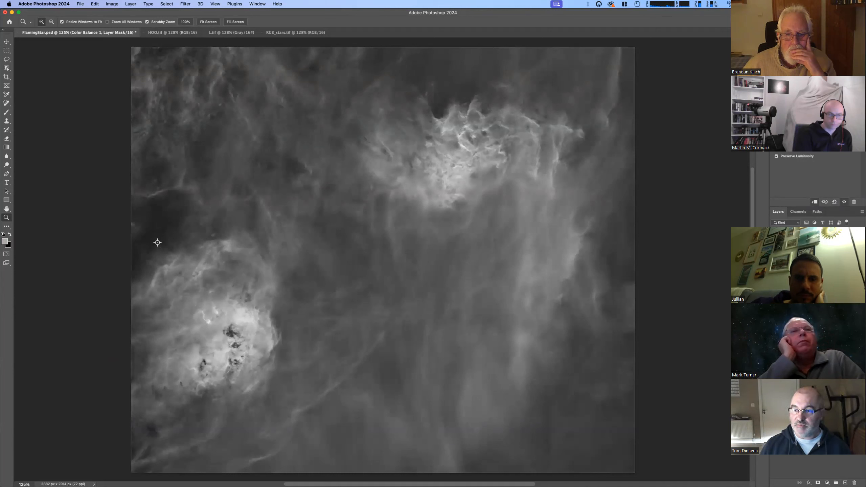
{"action": "left_click", "coordinate": [818, 270]}
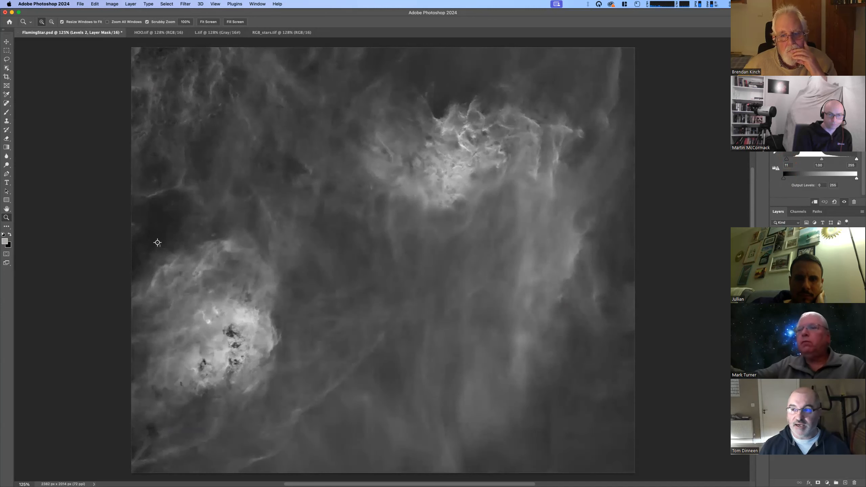
{"action": "left_click", "coordinate": [818, 273]}
{"action": "left_click_drag", "start_coordinate": [807, 176], "coordinate": [803, 179]}
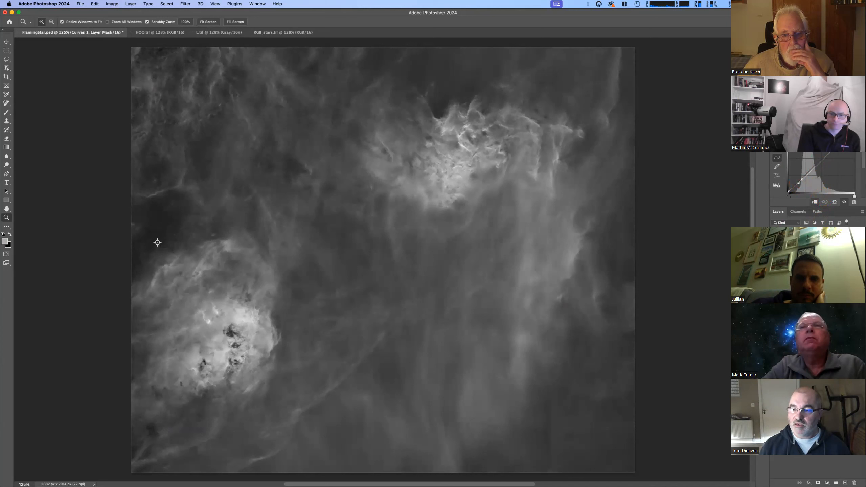
- Compare the colour nebula with and without the blended luminance detail, leave the luminance on, and show the stars
{"action": "left_click", "coordinate": [775, 270]}
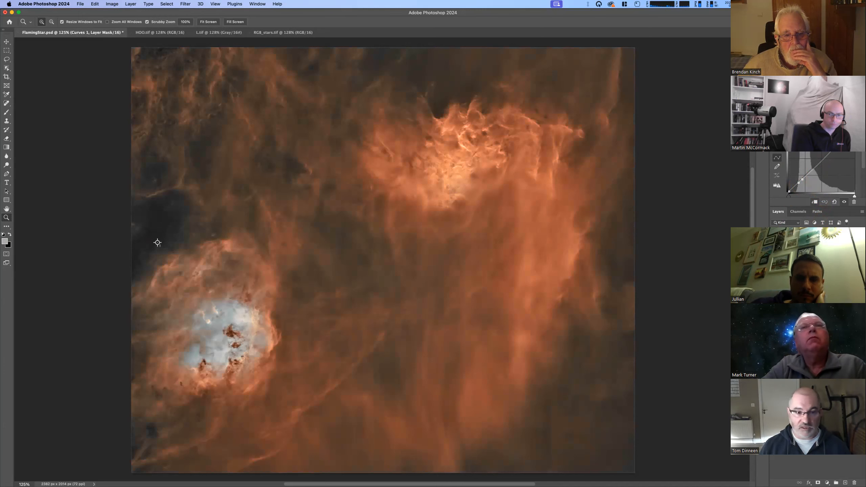
{"action": "left_click", "coordinate": [775, 270]}
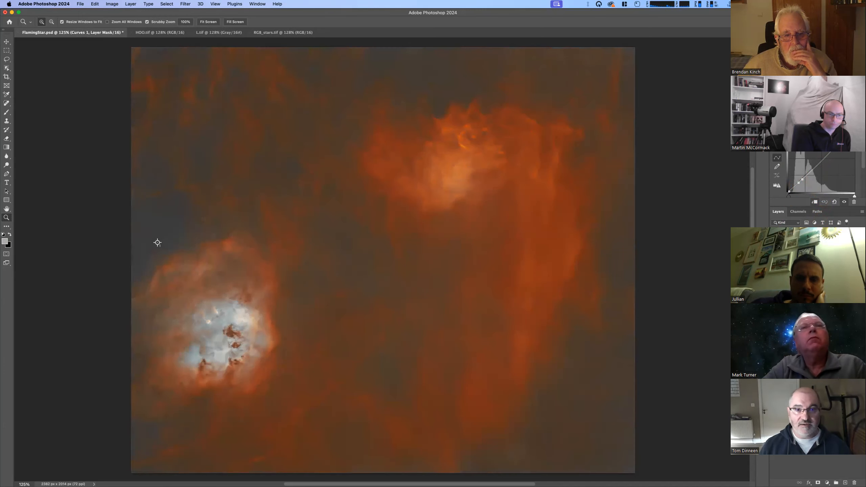
{"action": "left_click", "coordinate": [775, 270]}
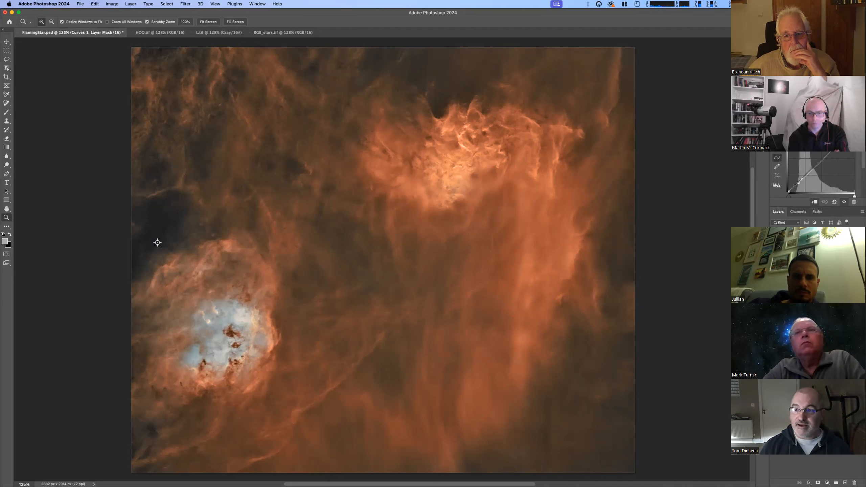
{"action": "left_click", "coordinate": [775, 253]}
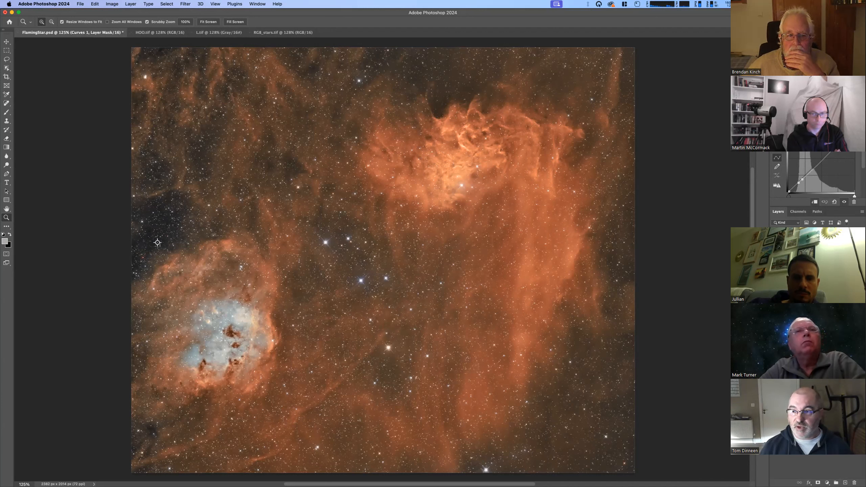
- Lower the midtones of FlamingStar.psd with the Curves 3 adjustment layer
{"action": "left_click", "coordinate": [819, 173]}
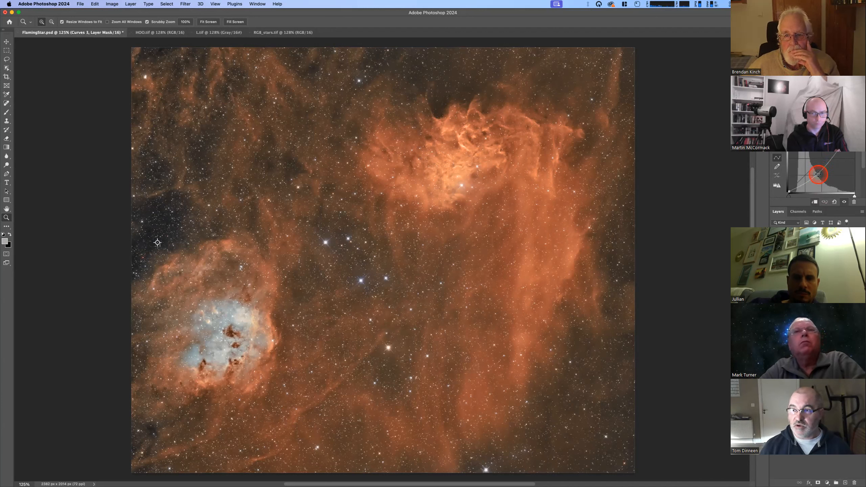
{"action": "mouse_move", "coordinate": [818, 174]}
{"action": "left_mouse_down"}
{"action": "mouse_move", "coordinate": [807, 164]}
{"action": "mouse_move", "coordinate": [817, 174]}
{"action": "left_mouse_up"}
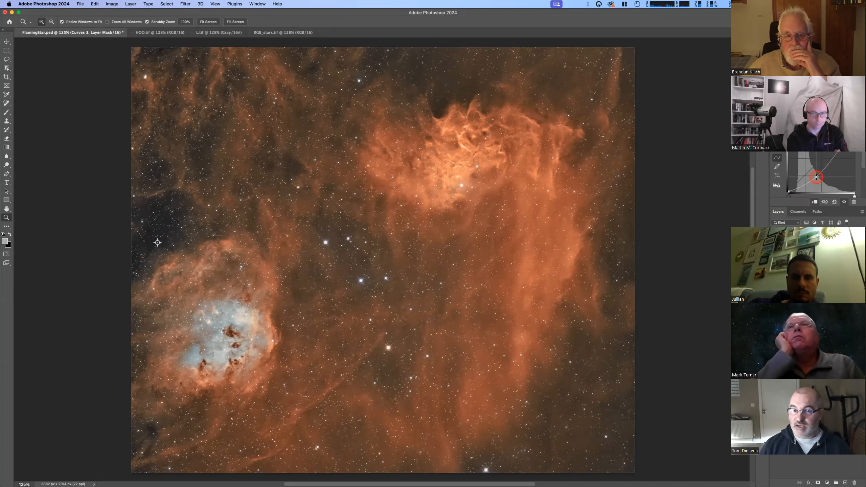
{"action": "left_click_drag", "start_coordinate": [818, 179], "coordinate": [817, 178]}
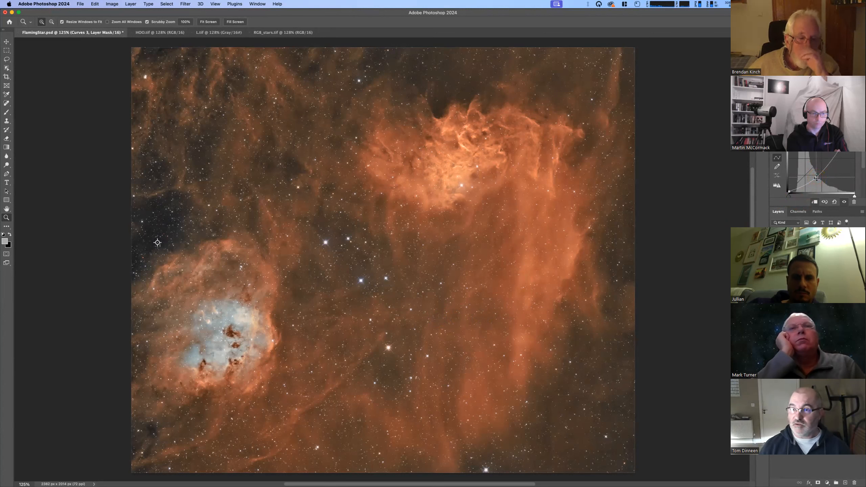
{"action": "left_click", "coordinate": [818, 178]}
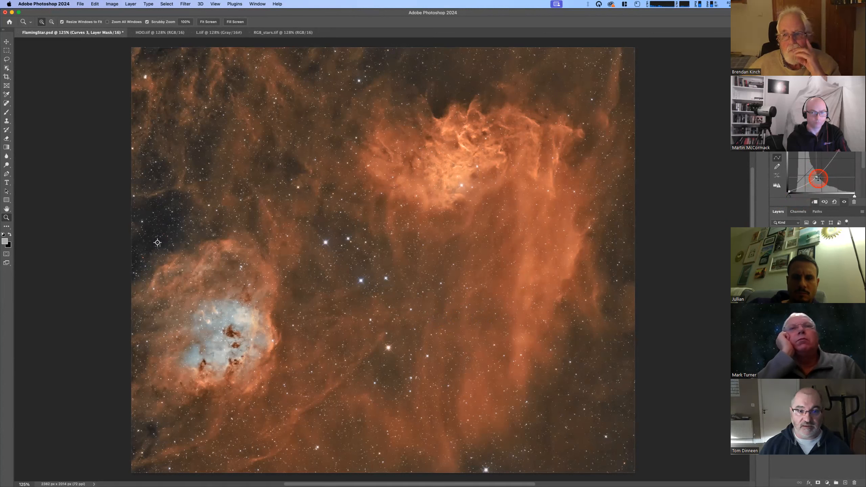
{"action": "left_click_drag", "start_coordinate": [817, 178], "coordinate": [817, 176]}
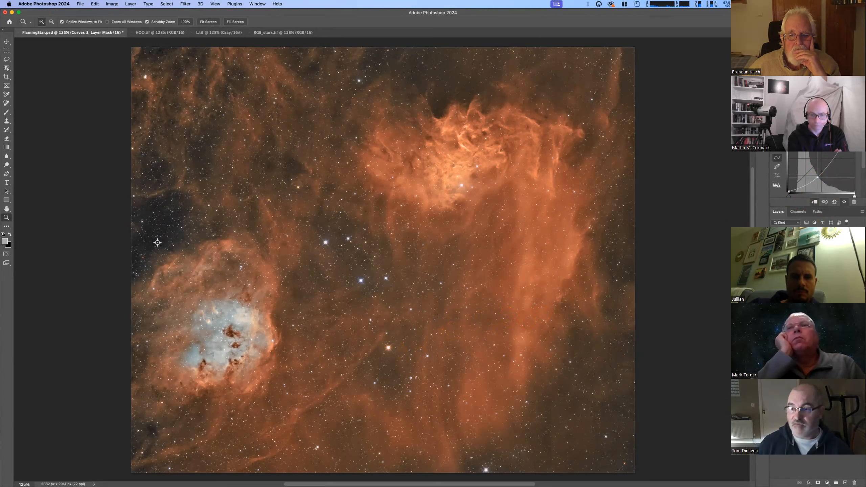
- Select the RGB layer and check the blend modes used by the Luminosity and Stars layers
{"action": "left_click", "coordinate": [808, 276]}
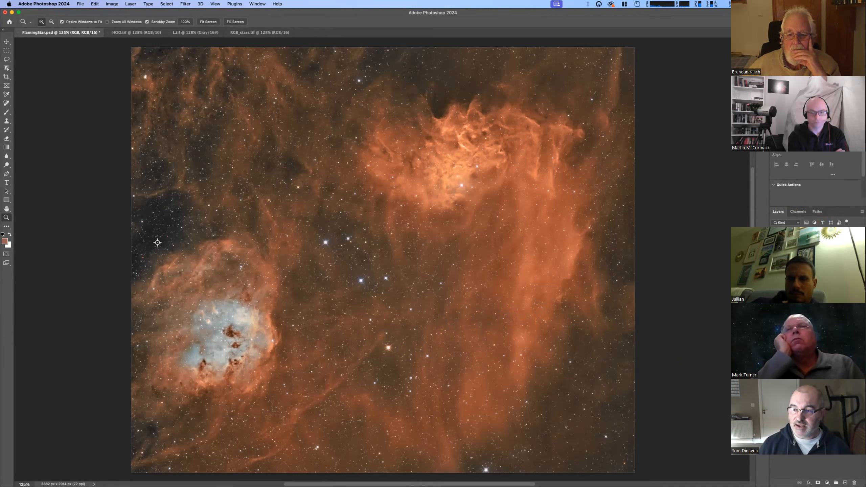
{"action": "left_click", "coordinate": [808, 269]}
{"action": "left_click", "coordinate": [791, 233]}
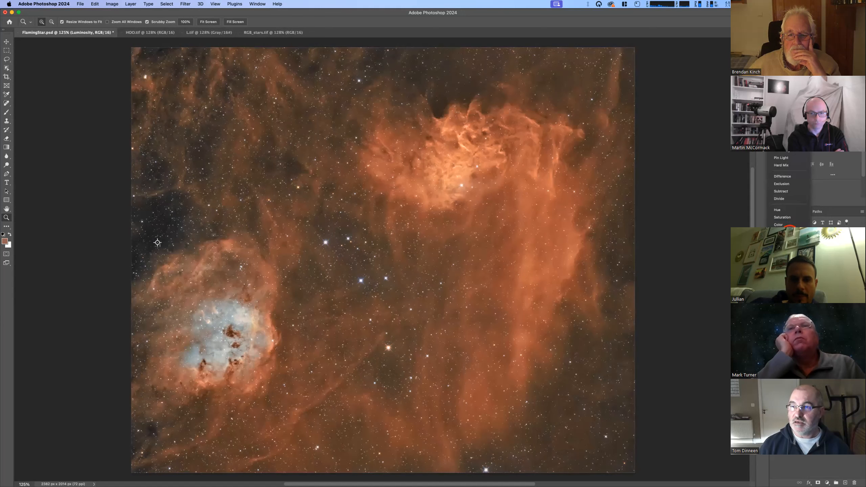
{"action": "left_click", "coordinate": [790, 232]}
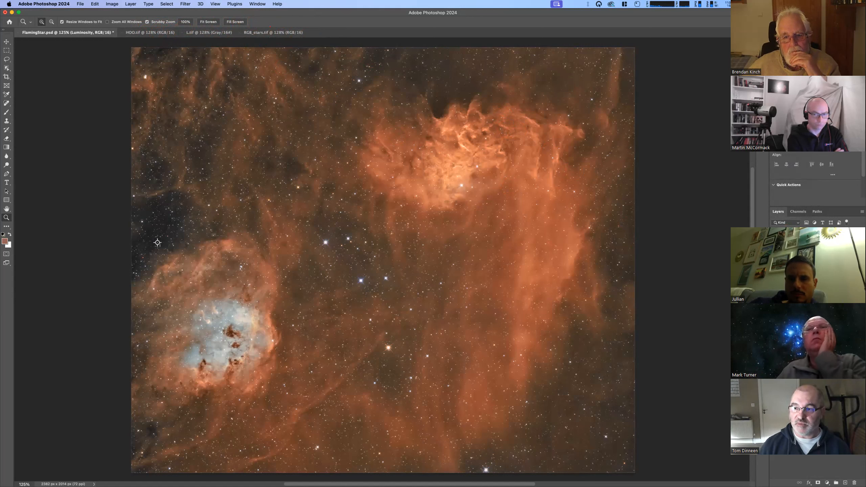
{"action": "left_click", "coordinate": [814, 252]}
{"action": "left_click", "coordinate": [784, 231]}
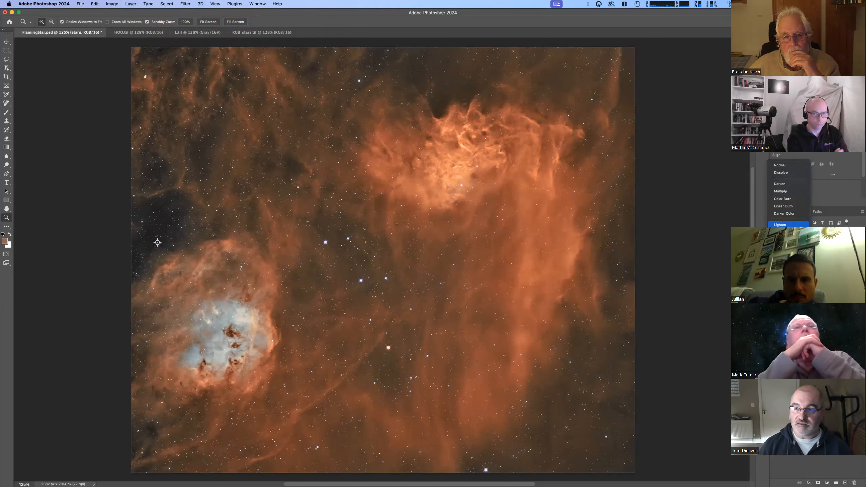
{"action": "left_click", "coordinate": [784, 232]}
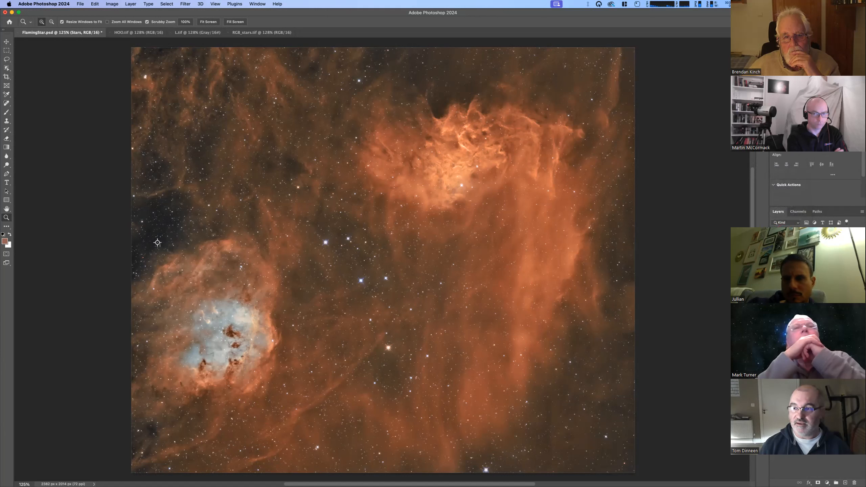
- Fine-tune the Curves 3 curve and show the SoftLight layer for stronger nebula contrast
{"action": "left_click", "coordinate": [805, 265]}
{"action": "left_click_drag", "start_coordinate": [807, 175], "coordinate": [814, 178]}
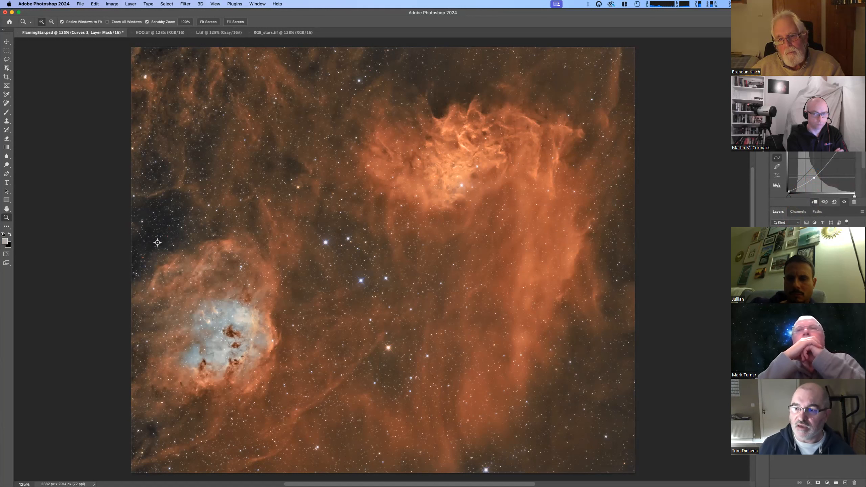
{"action": "left_click", "coordinate": [815, 300]}
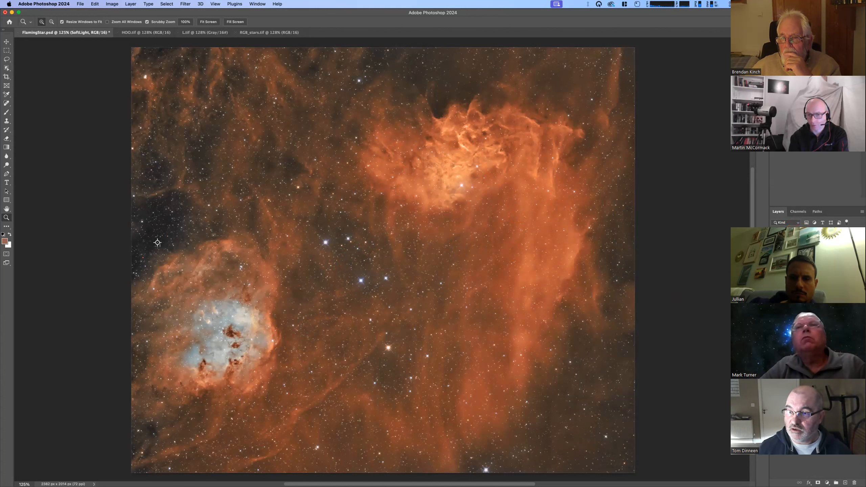
{"action": "key", "text": "alt+bracketleft"}
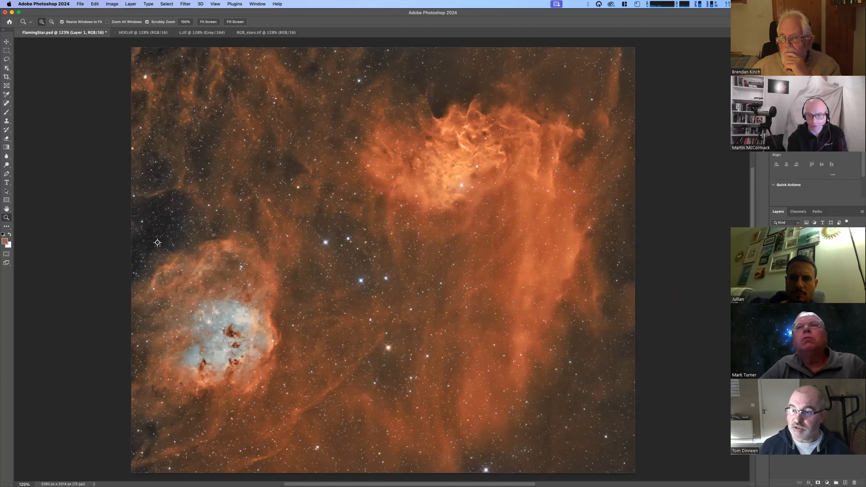
{"action": "key", "text": "alt+bracketright"}
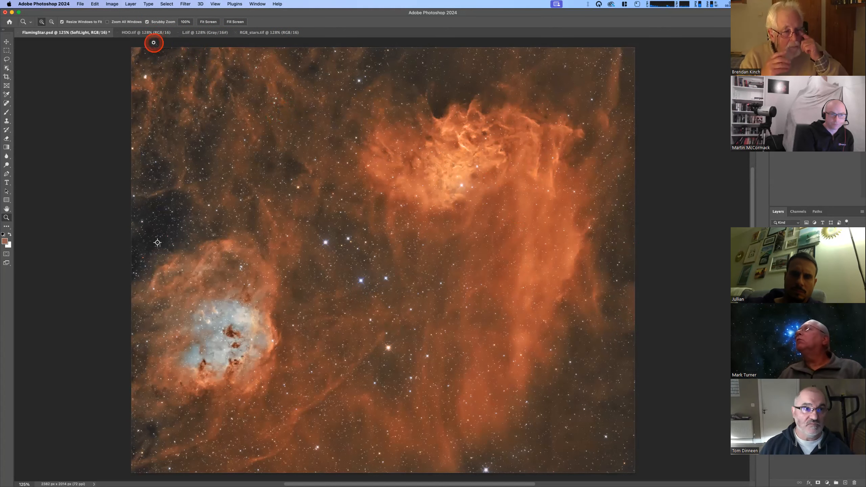
- Copy the whole L.tif luminance image, paste it into HOO.tif as a new layer, and blend it with the colour
{"action": "left_click", "coordinate": [149, 32]}
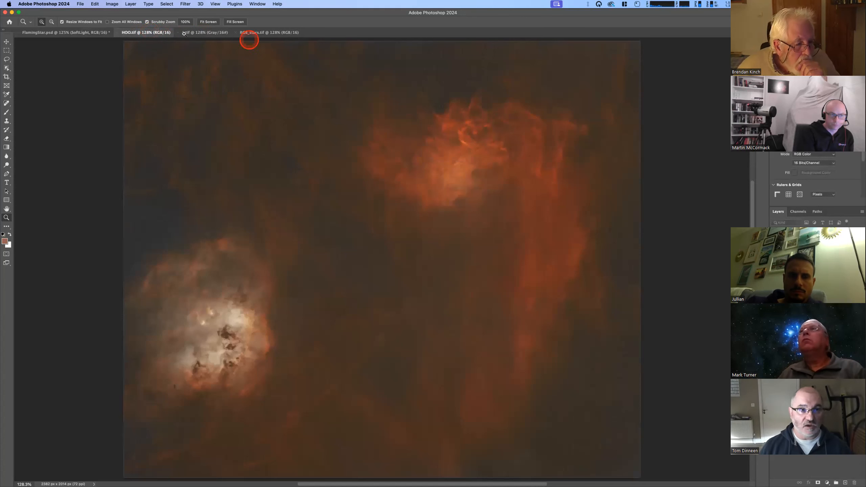
{"action": "left_click", "coordinate": [202, 33]}
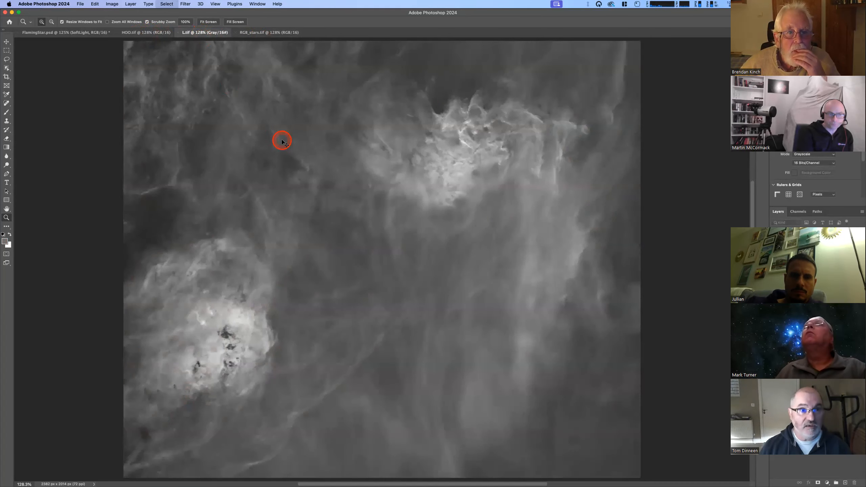
{"action": "key", "text": "super+a"}
{"action": "key", "text": "super+c"}
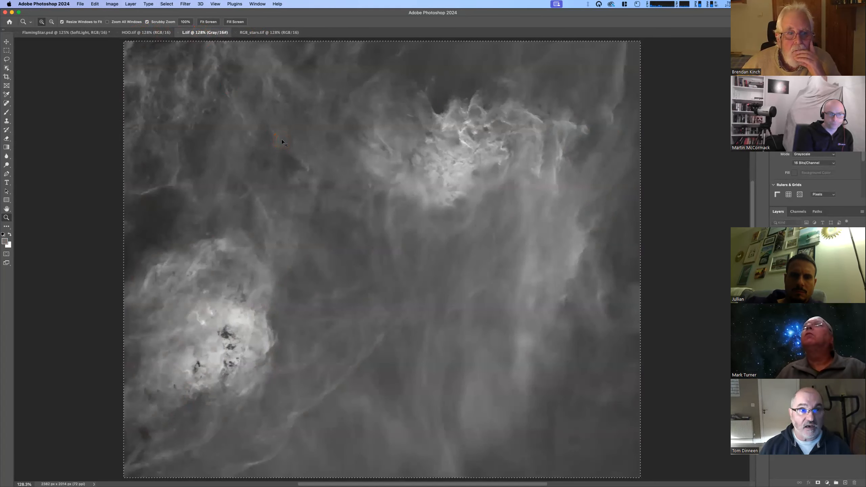
{"action": "left_click", "coordinate": [145, 33]}
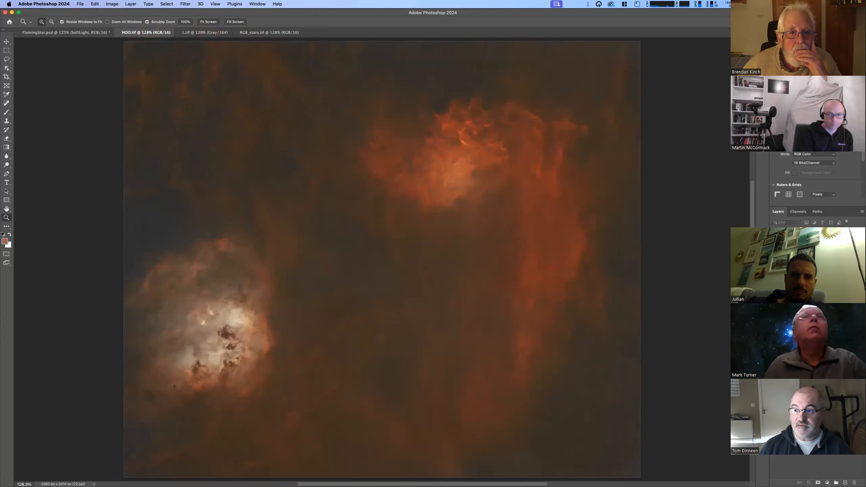
{"action": "key", "text": "super+v"}
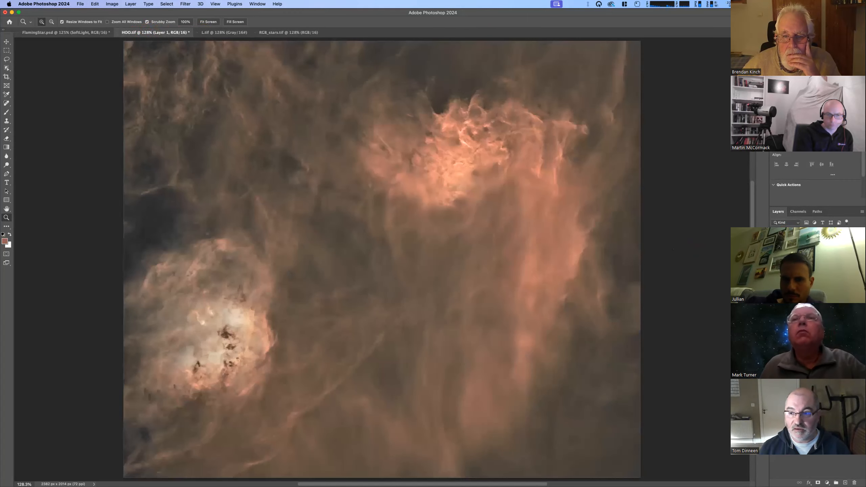
- Copy the whole RGB_stars.tif image and paste it into HOO.tif as a layer blended over the grayscale luminance
{"action": "left_click", "coordinate": [271, 32]}
{"action": "left_click", "coordinate": [314, 189]}
{"action": "key", "text": "super+a"}
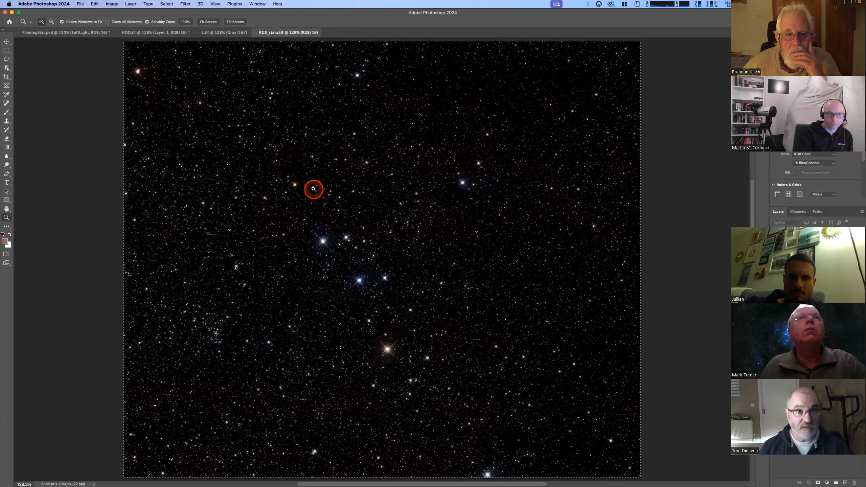
{"action": "left_click", "coordinate": [180, 33]}
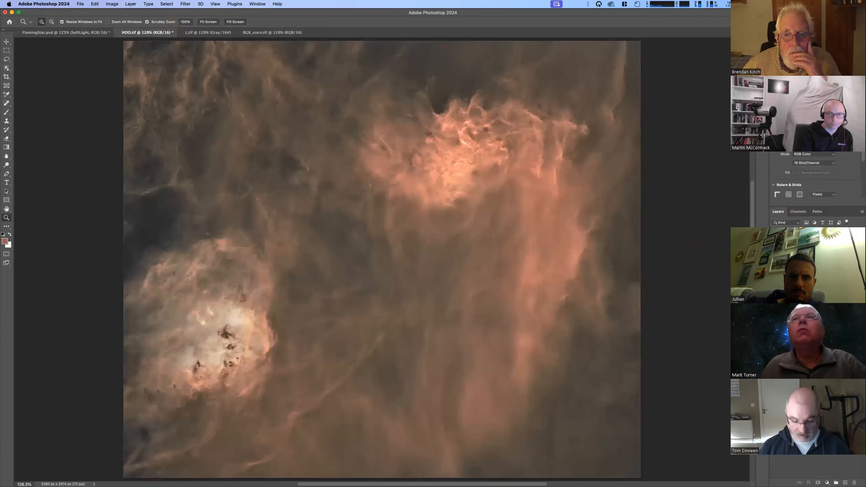
{"action": "key", "text": "super+v"}
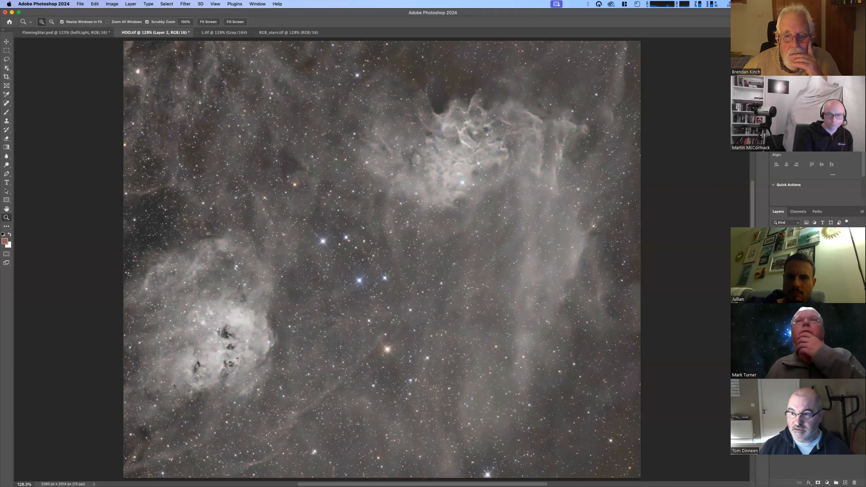
- Take the stars out of view and darken the luminance layer with a clipped Levels adjustment, black input 14
{"action": "key", "text": "Delete"}
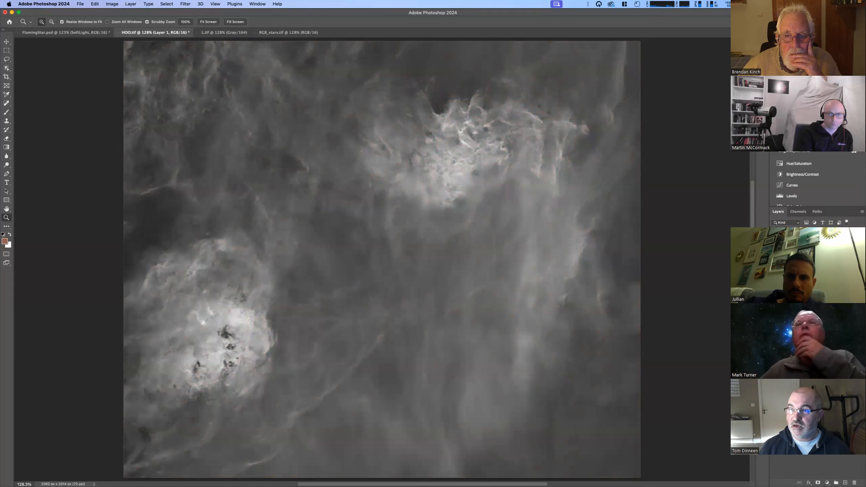
{"action": "left_click", "coordinate": [791, 196]}
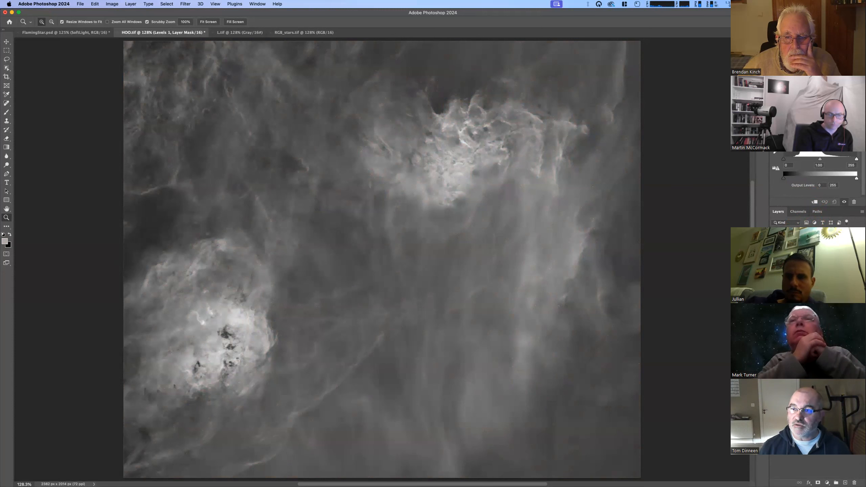
{"action": "left_click", "coordinate": [815, 202]}
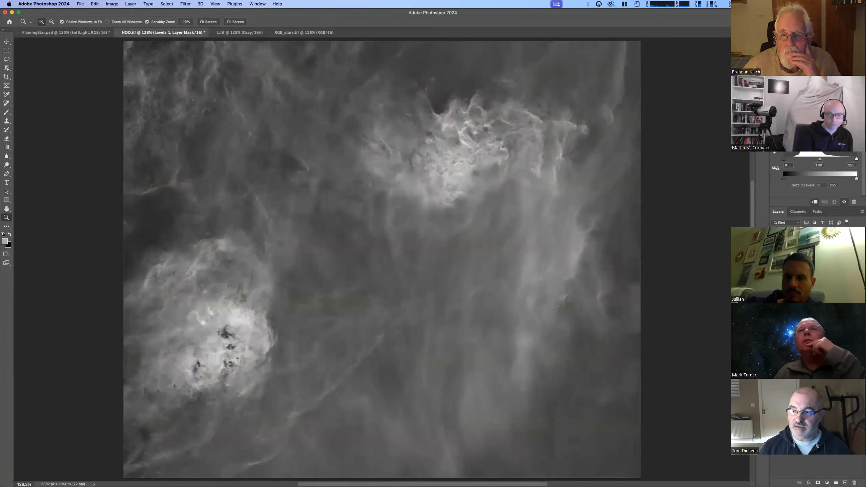
{"action": "left_click", "coordinate": [793, 254]}
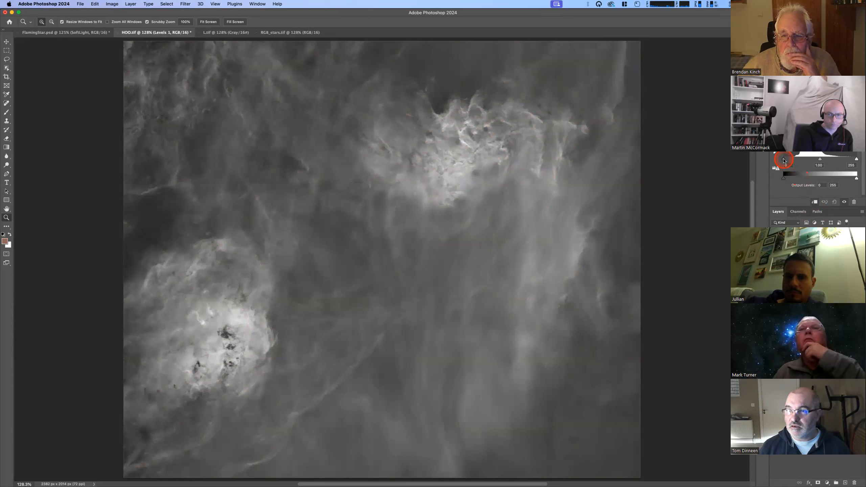
{"action": "left_click_drag", "start_coordinate": [783, 159], "coordinate": [788, 160]}
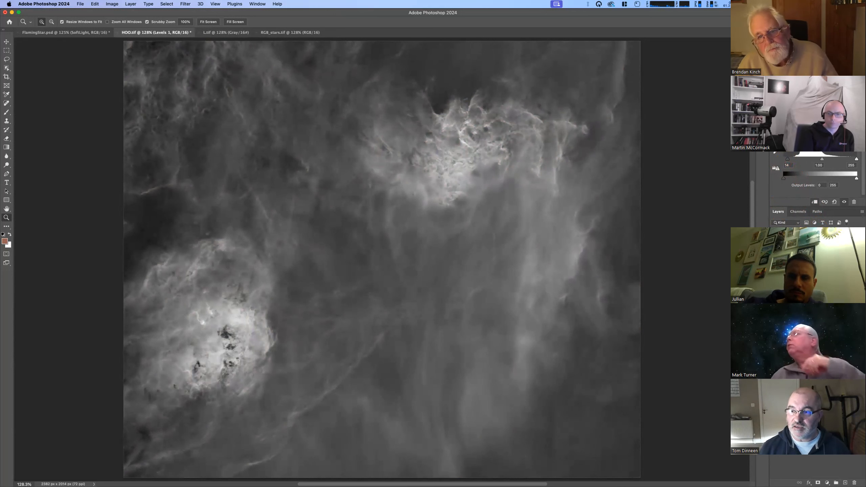
- Add a Curves adjustment above the luminance in Layer 1 and shape an S-curve that brightens the nebula and holds down the shadows
{"action": "key", "text": "super+e"}
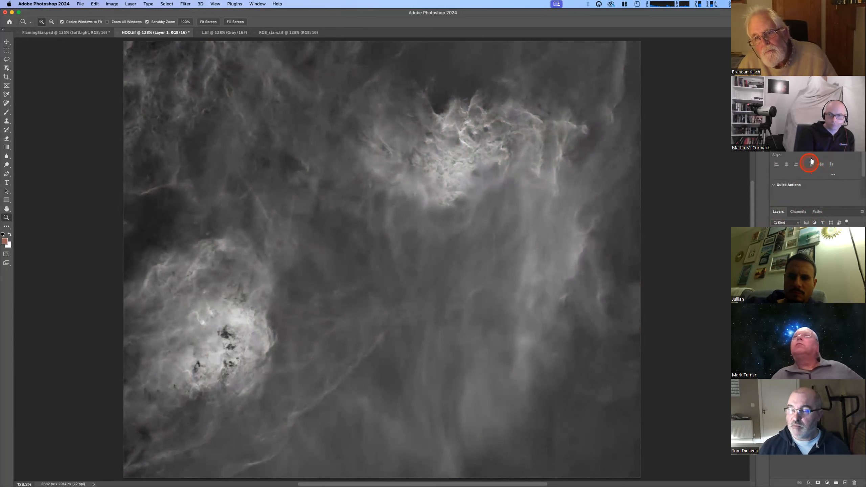
{"action": "left_click", "coordinate": [805, 89]}
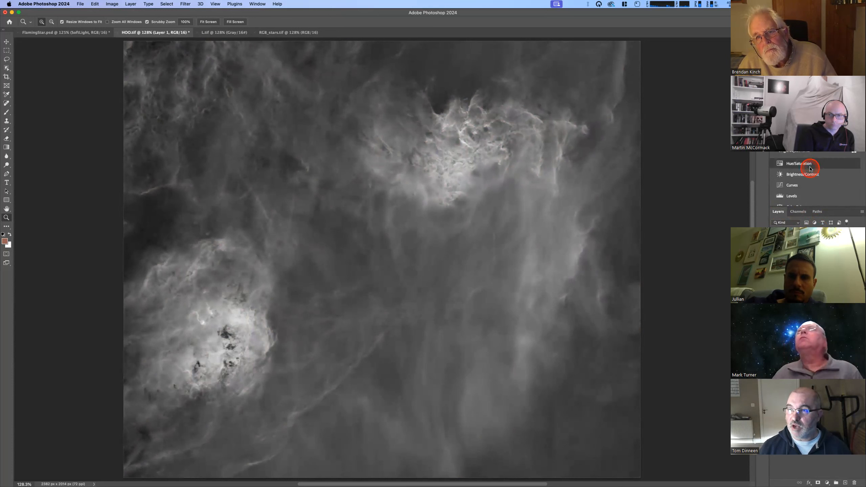
{"action": "left_click", "coordinate": [796, 186]}
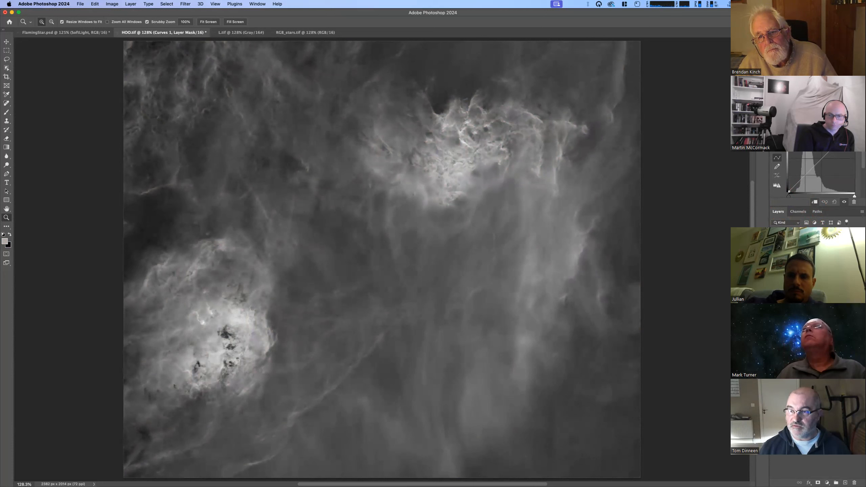
{"action": "left_click", "coordinate": [813, 168]}
{"action": "left_click_drag", "start_coordinate": [811, 168], "coordinate": [803, 177]}
{"action": "left_click", "coordinate": [803, 176]}
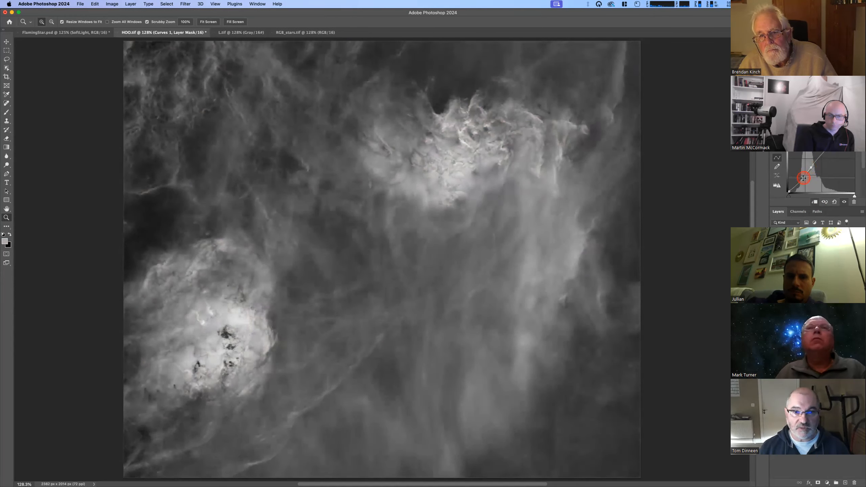
{"action": "left_click", "coordinate": [812, 168]}
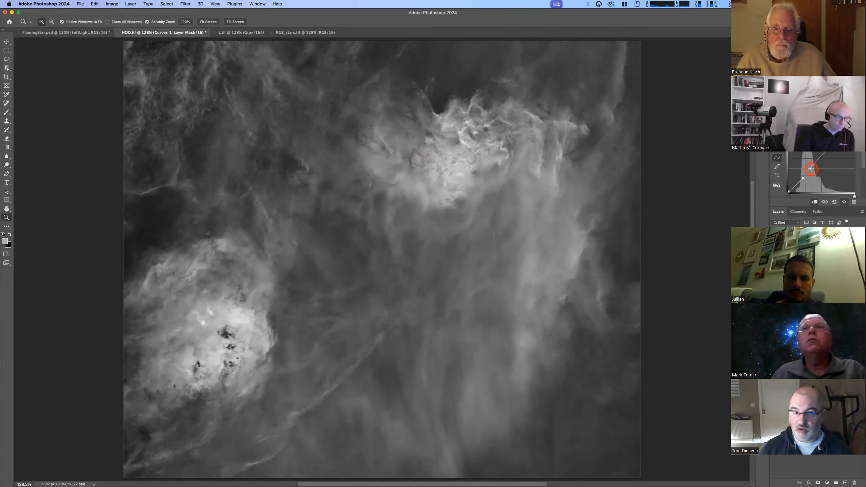
{"action": "left_click_drag", "start_coordinate": [813, 167], "coordinate": [810, 168]}
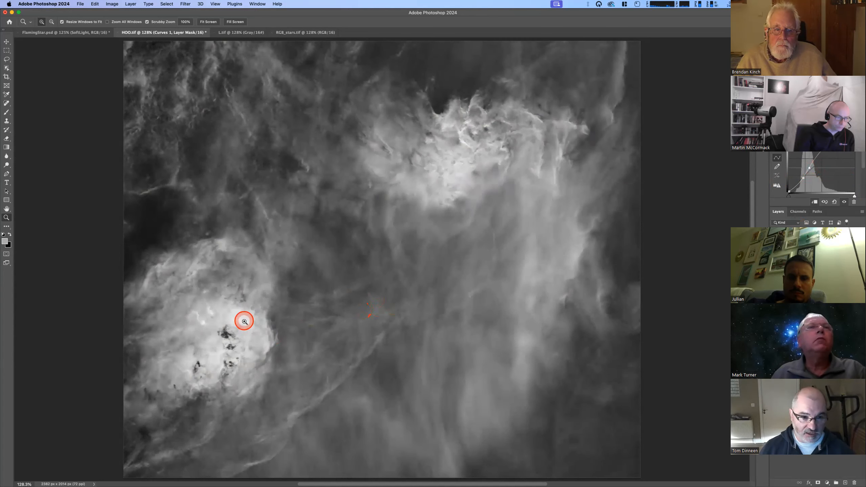
- Place a point-sample colour sampler on the bright core of the lower-left nebula
{"action": "left_click", "coordinate": [6, 94]}
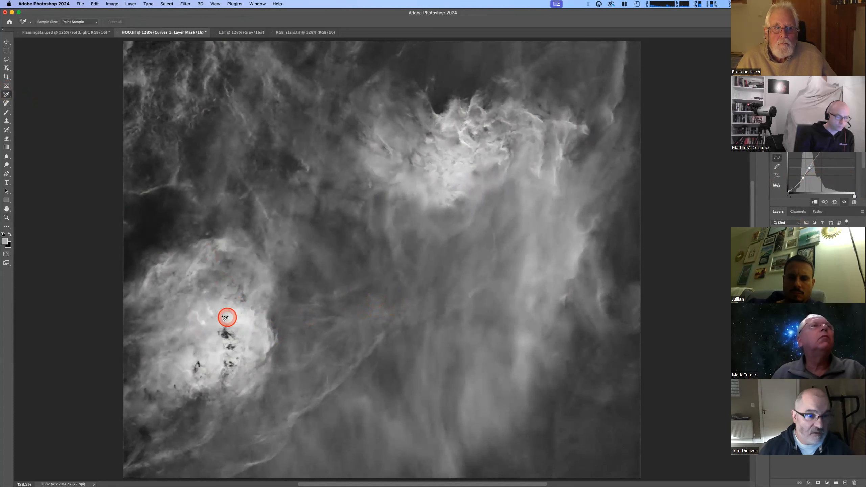
{"action": "left_click", "coordinate": [203, 324]}
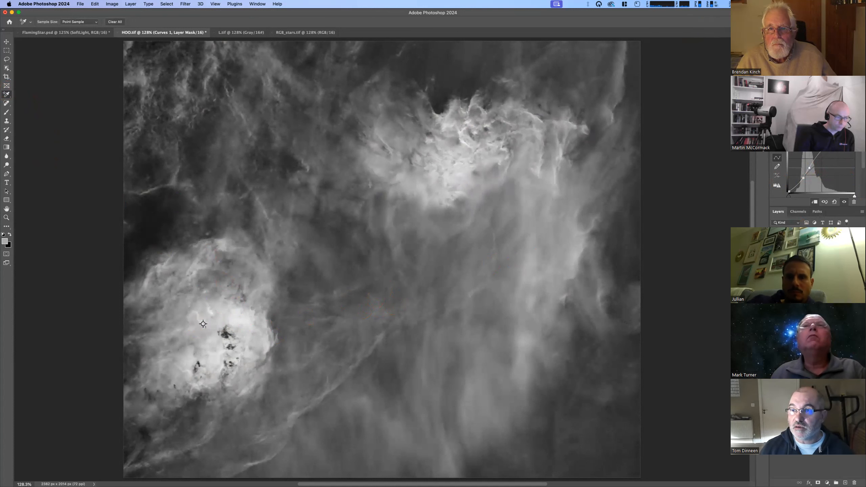
- Display the colour sampler's readings in Actual Color and lower the upper Curves point slightly to dim the bright nebula core
{"action": "key", "text": "F8"}
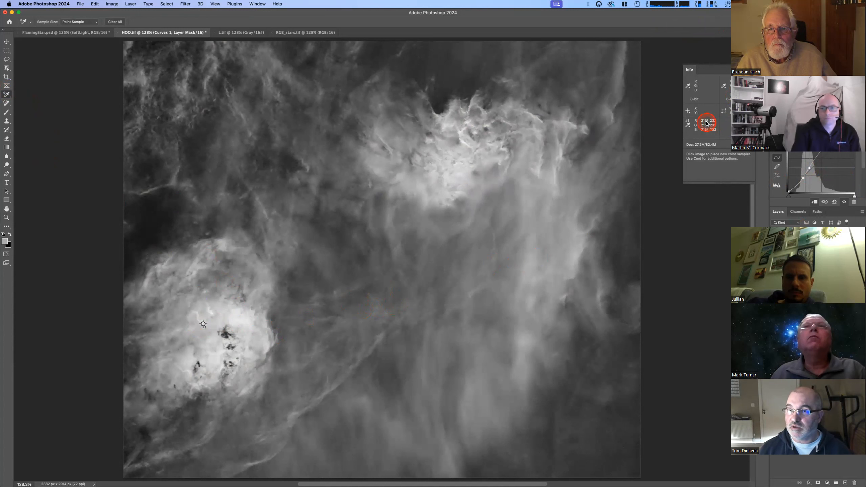
{"action": "left_click", "coordinate": [689, 128]}
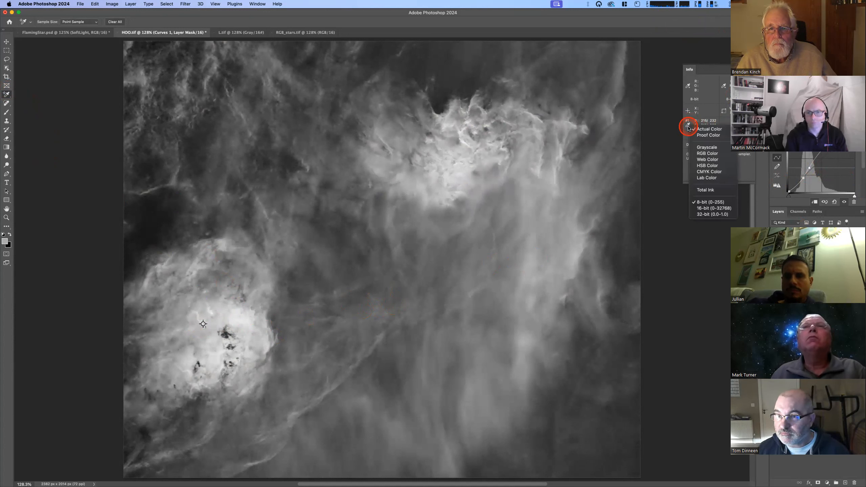
{"action": "left_click", "coordinate": [712, 126]}
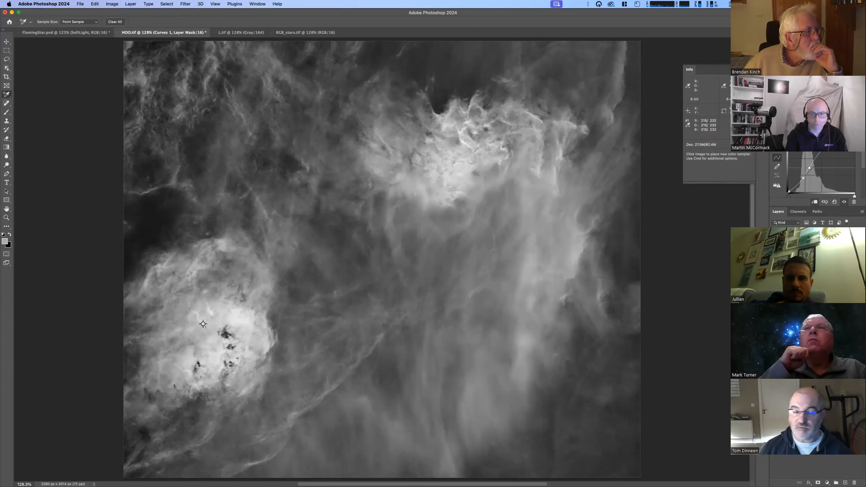
{"action": "left_click_drag", "start_coordinate": [809, 167], "coordinate": [810, 170]}
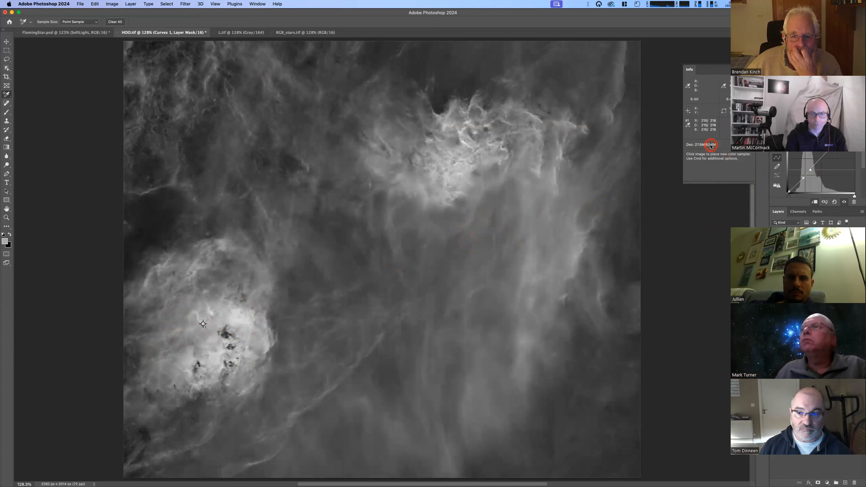
- Bring the HOO colour Background into view, select it, and hide the luminance blended over it
{"action": "left_click", "coordinate": [818, 341]}
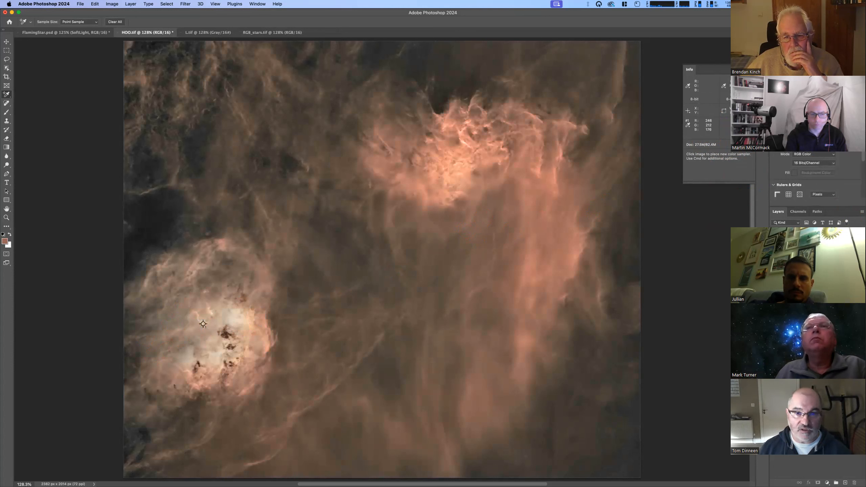
{"action": "left_click", "coordinate": [808, 281]}
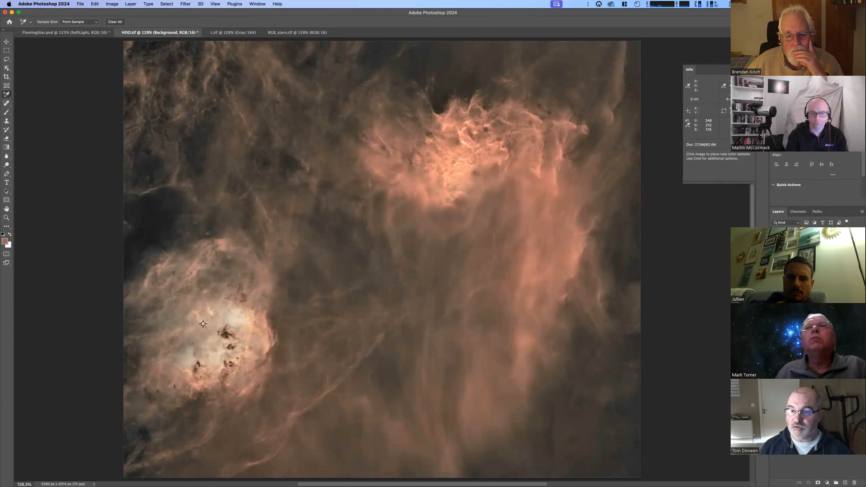
{"action": "left_click", "coordinate": [774, 252]}
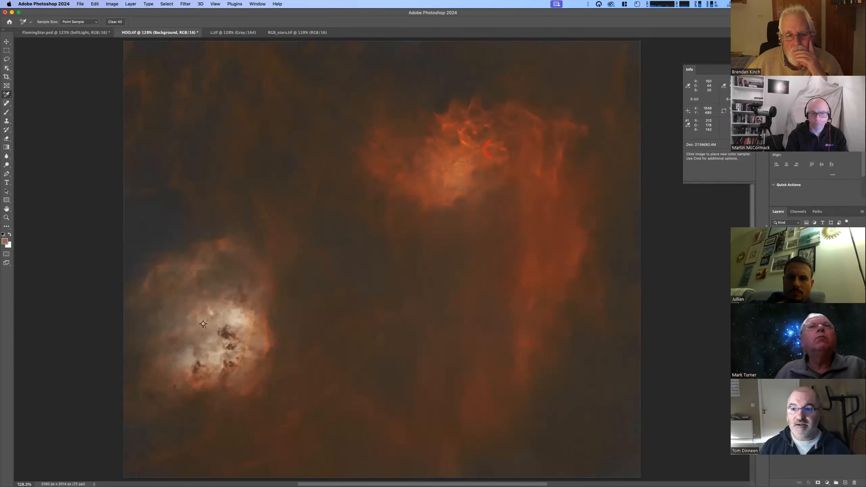
{"action": "left_click", "coordinate": [774, 253]}
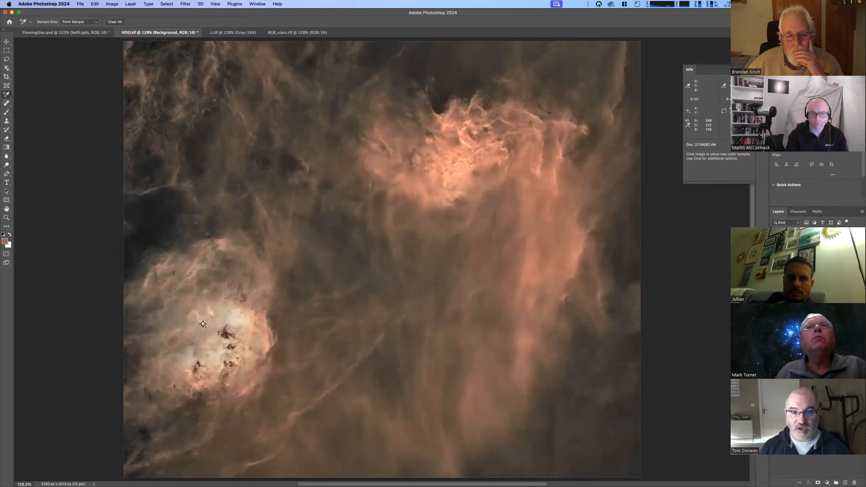
{"action": "left_click", "coordinate": [775, 252]}
- Add a Vibrance adjustment above the Background to strengthen the nebula's colour, and show the luminance and stars over it
{"action": "left_click", "coordinate": [801, 88]}
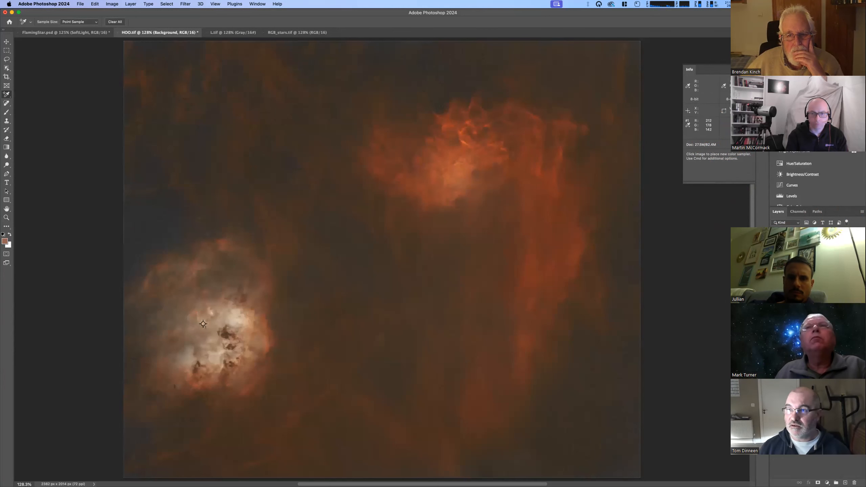
{"action": "scroll", "coordinate": [813, 184], "scroll_direction": "down", "scroll_amount": 4}
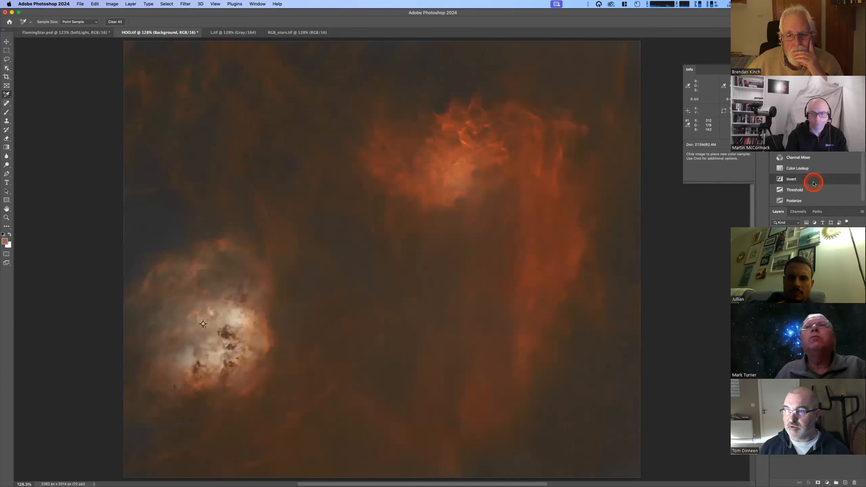
{"action": "left_click", "coordinate": [809, 191]}
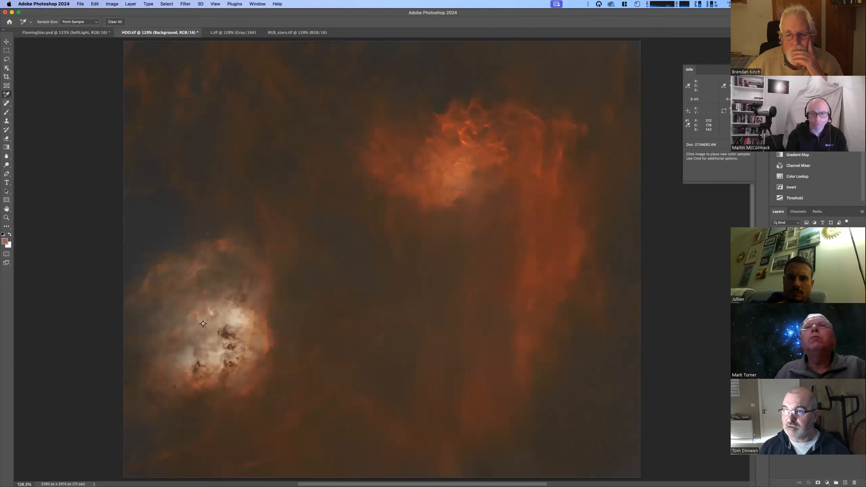
{"action": "left_click", "coordinate": [787, 253]}
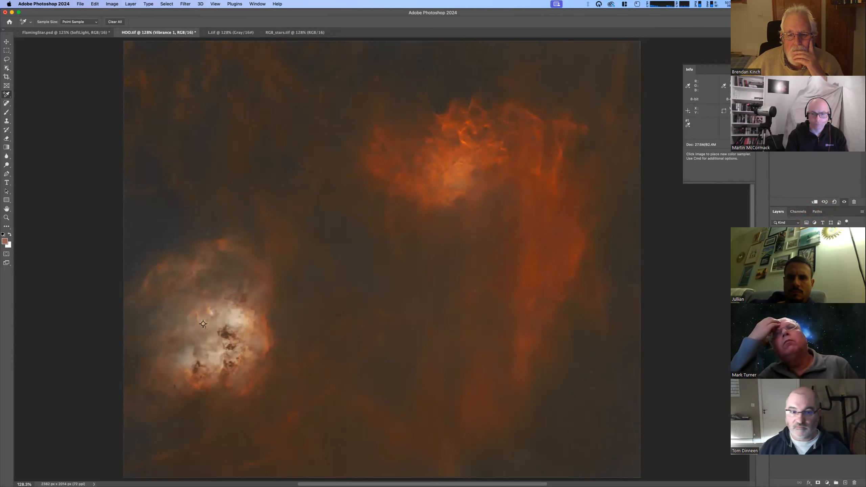
{"action": "left_click", "coordinate": [774, 262]}
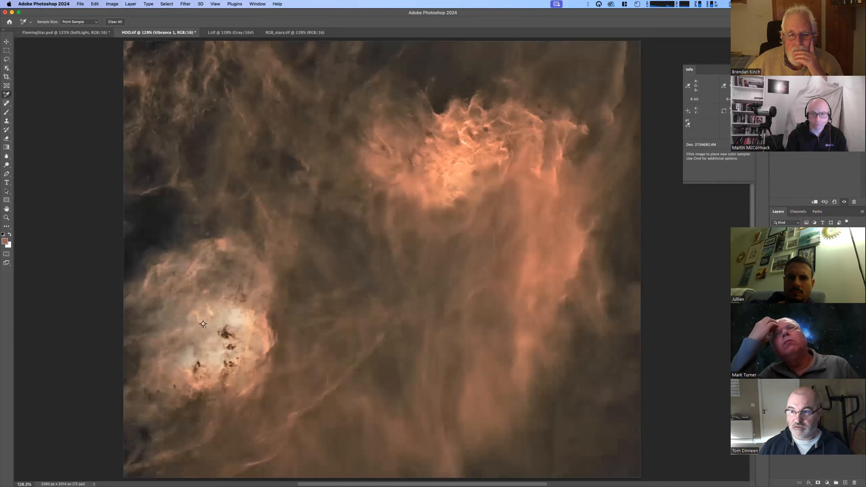
{"action": "left_click", "coordinate": [774, 262]}
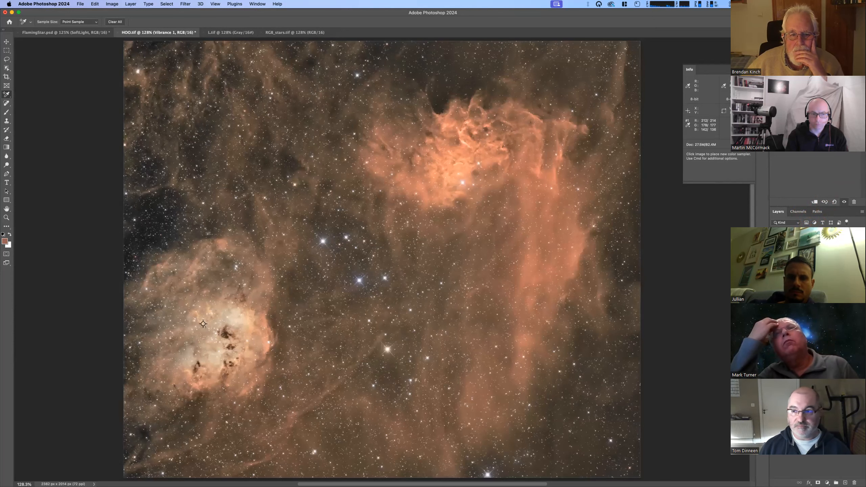
- Add a Curves adjustment clipped to the star layer, Layer 2, and bend its curve down to dim the stars
{"action": "left_click", "coordinate": [774, 262]}
{"action": "left_click", "coordinate": [808, 273]}
{"action": "left_click", "coordinate": [803, 88]}
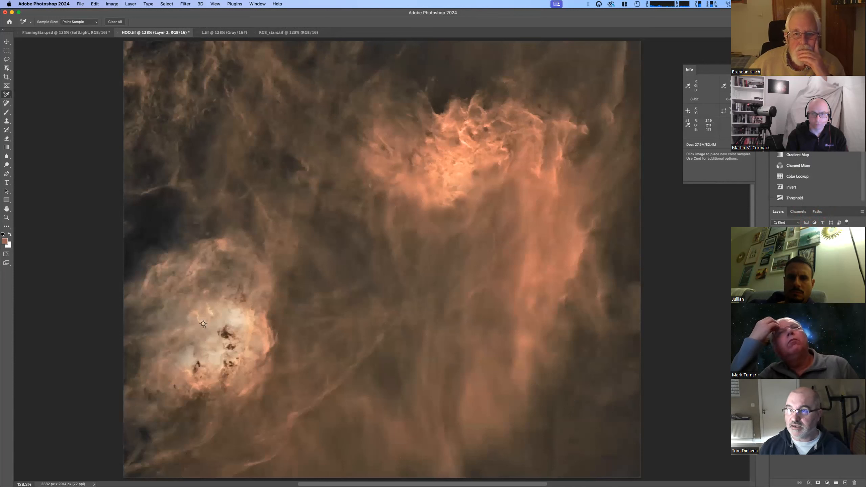
{"action": "scroll", "coordinate": [805, 184], "scroll_direction": "up", "scroll_amount": 5}
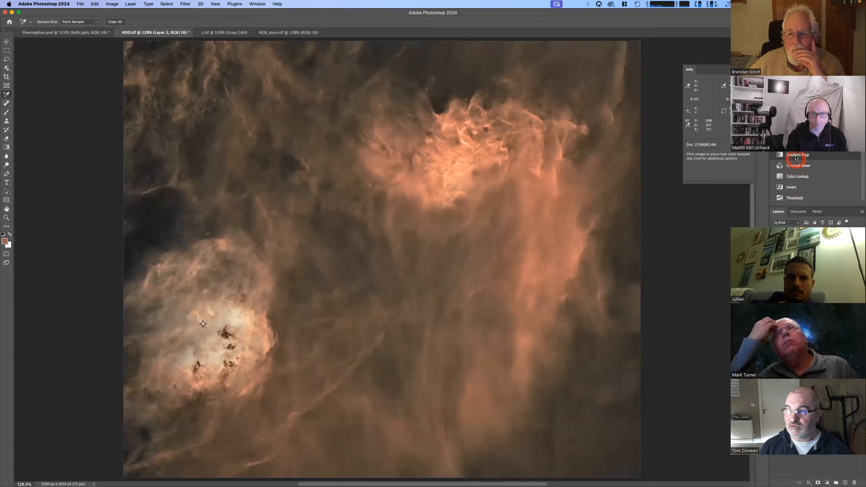
{"action": "left_click", "coordinate": [805, 185]}
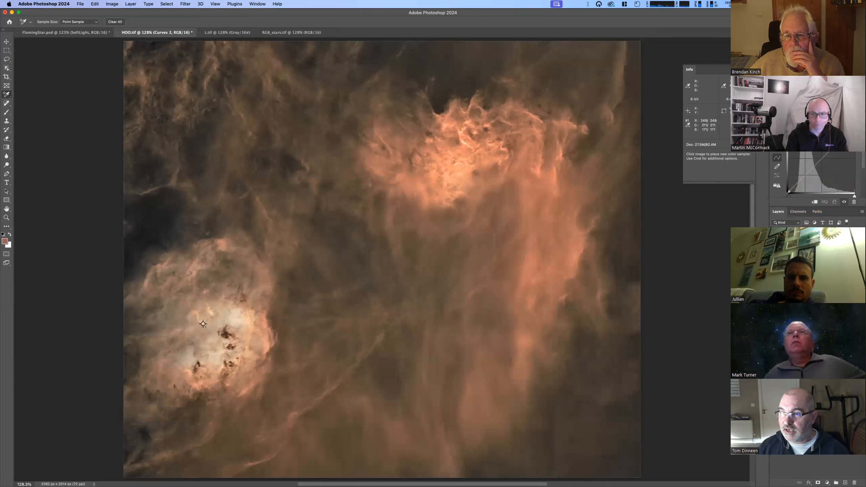
{"action": "left_click", "coordinate": [815, 202]}
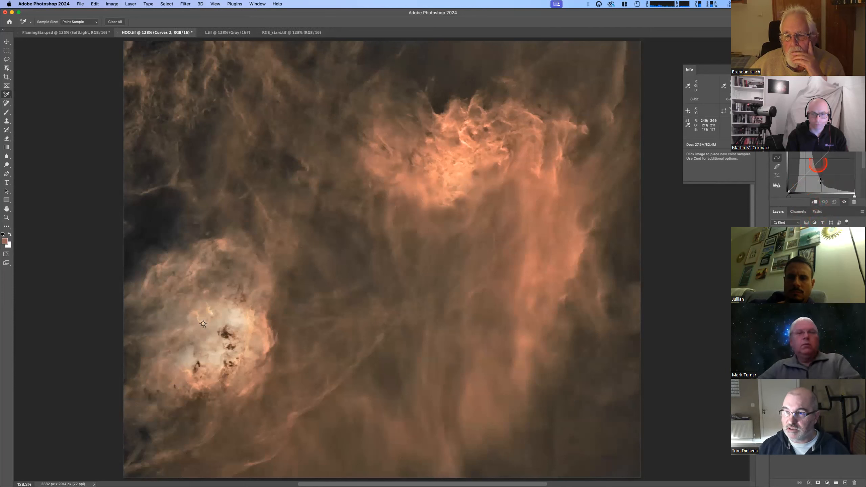
{"action": "left_click", "coordinate": [813, 167]}
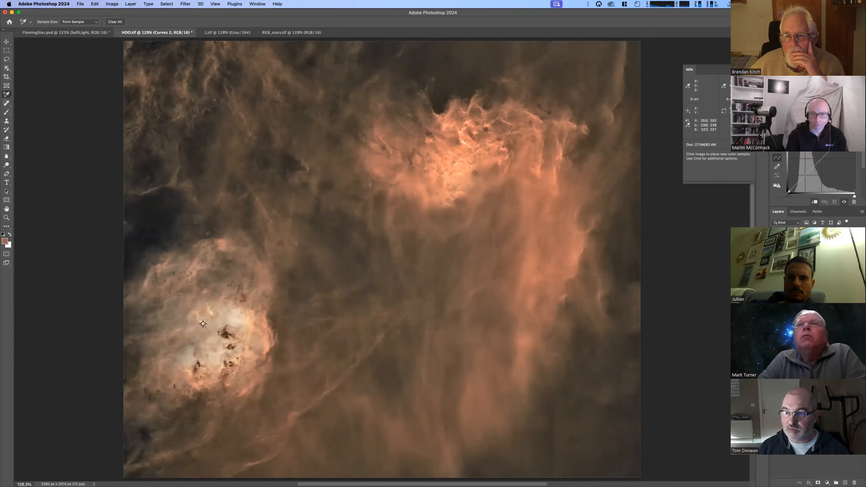
{"action": "left_click", "coordinate": [804, 200]}
{"action": "left_click_drag", "start_coordinate": [812, 168], "coordinate": [815, 177]}
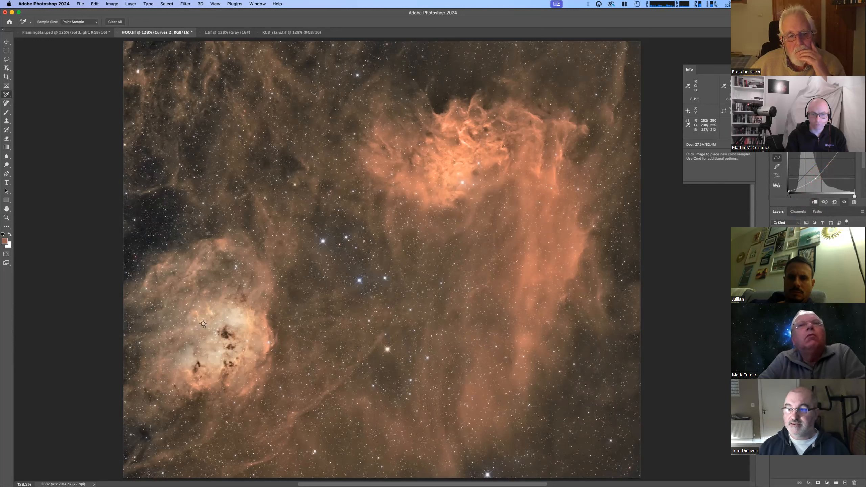
- Hide the stars and stamp the adjusted colour and luminance layers into a new merged layer
{"action": "key", "text": "super+e"}
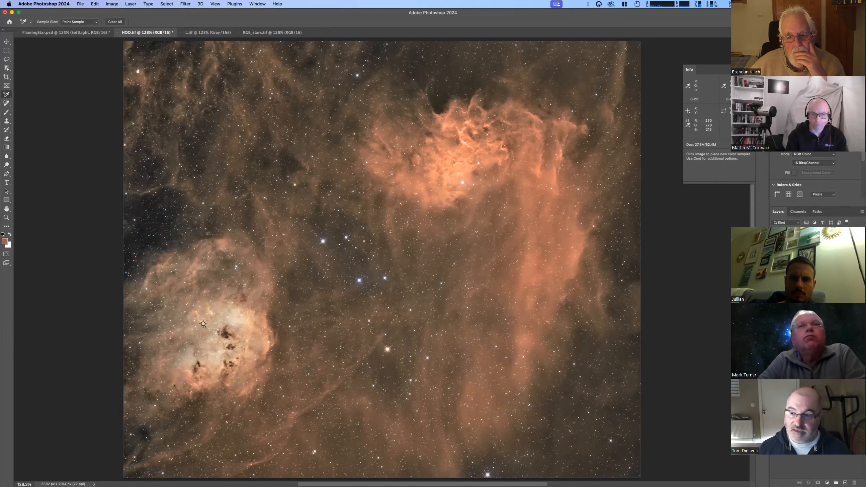
{"action": "left_click", "coordinate": [775, 251]}
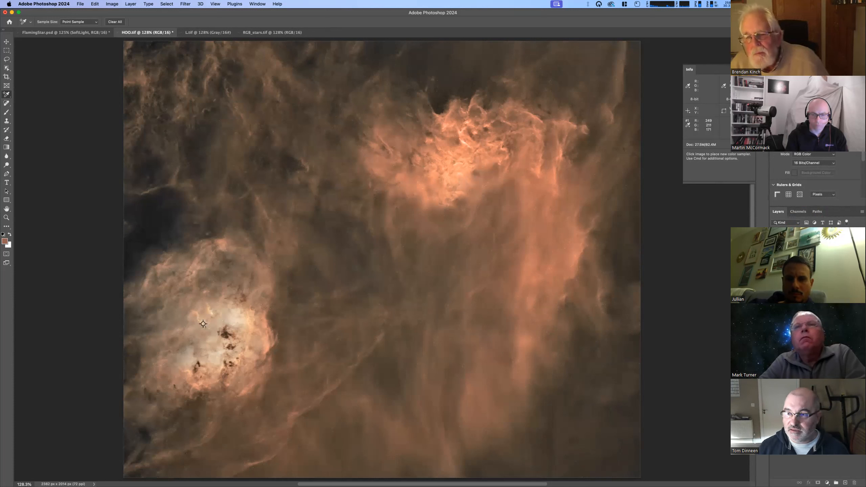
{"action": "left_click", "coordinate": [815, 253]}
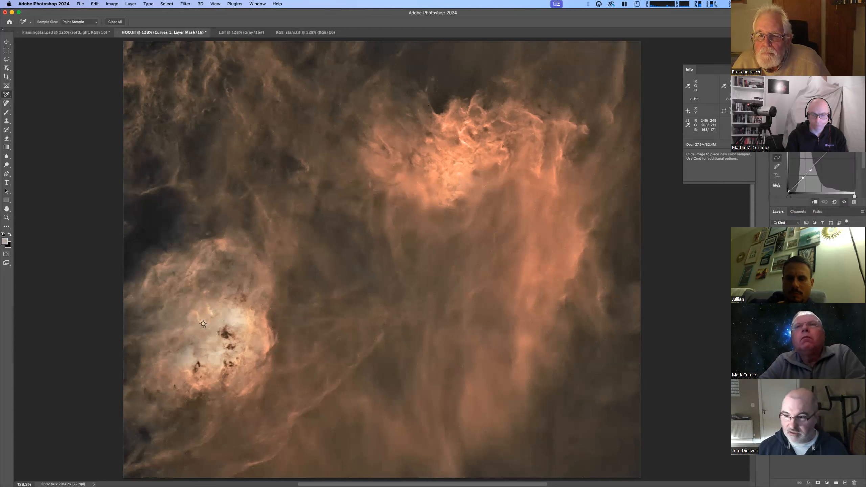
{"action": "left_click", "coordinate": [815, 270], "text": "shift"}
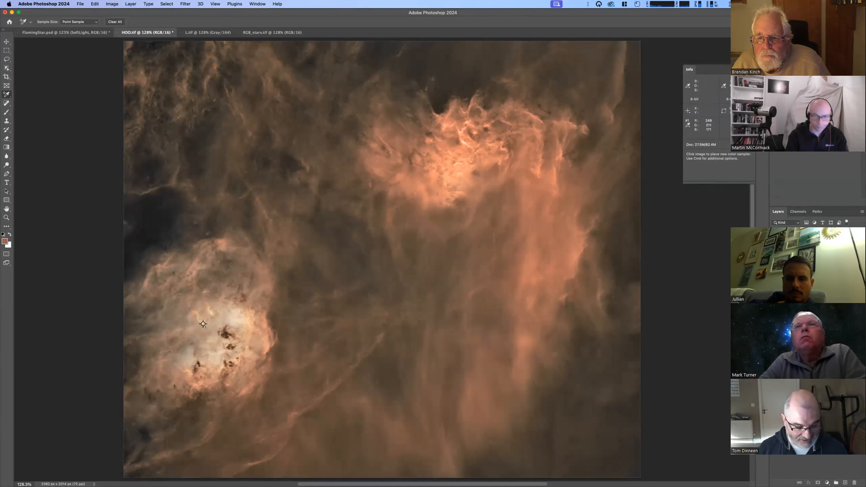
{"action": "key", "text": "alt+shift+super+e"}
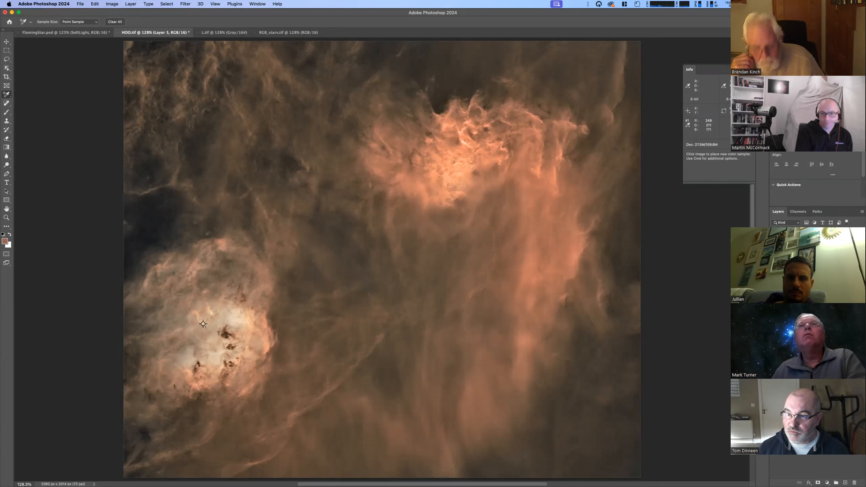
- Switch the merged layer off and on, and undo and redo its creation
{"action": "left_click", "coordinate": [774, 253]}
{"action": "left_click", "coordinate": [774, 252]}
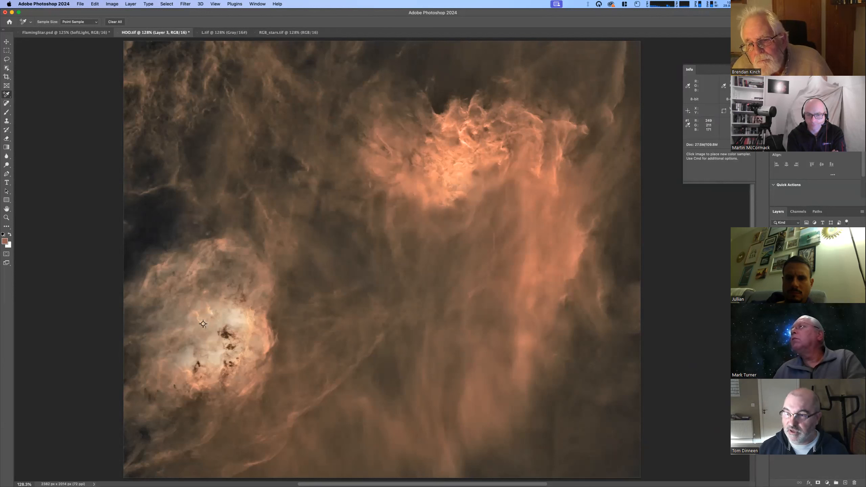
{"action": "key", "text": "super+shift+z"}
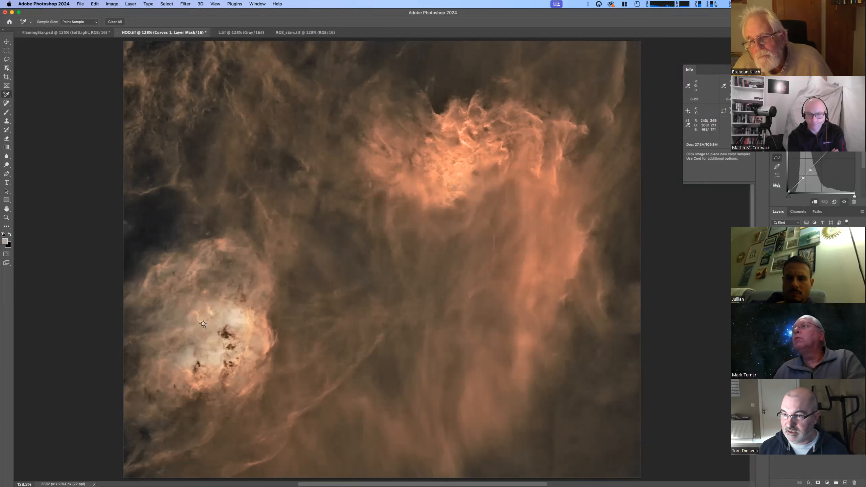
{"action": "key", "text": "super+z"}
{"action": "key", "text": "super+shift+z"}
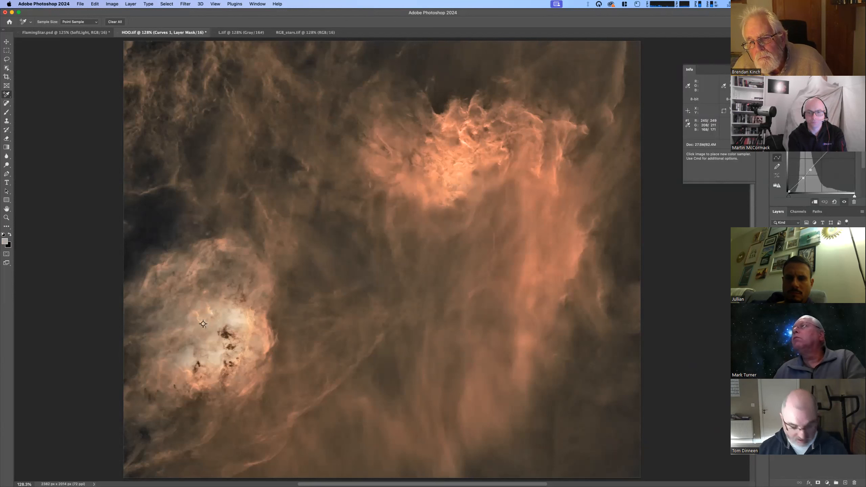
{"action": "key", "text": "super+z"}
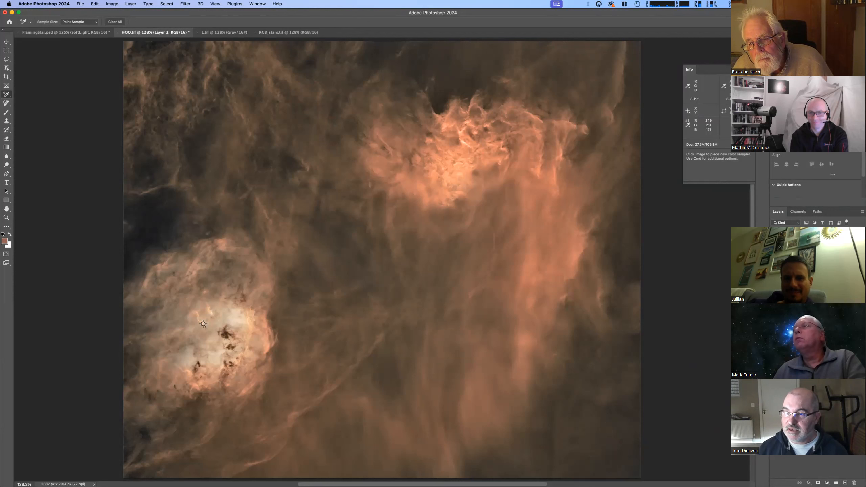
- Duplicate merged Layer 3, put it in a new group with its copy, and select Layer 3 copy
{"action": "left_click_drag", "start_coordinate": [828, 254], "coordinate": [847, 480]}
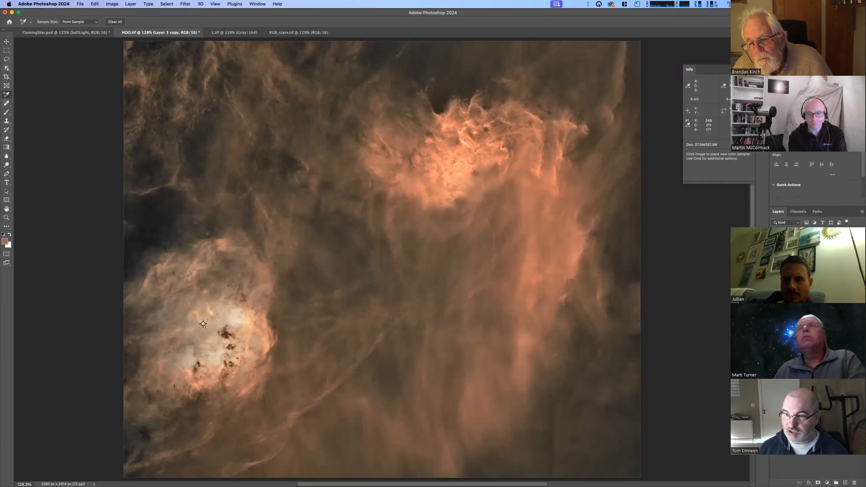
{"action": "left_click", "coordinate": [829, 269], "text": "shift"}
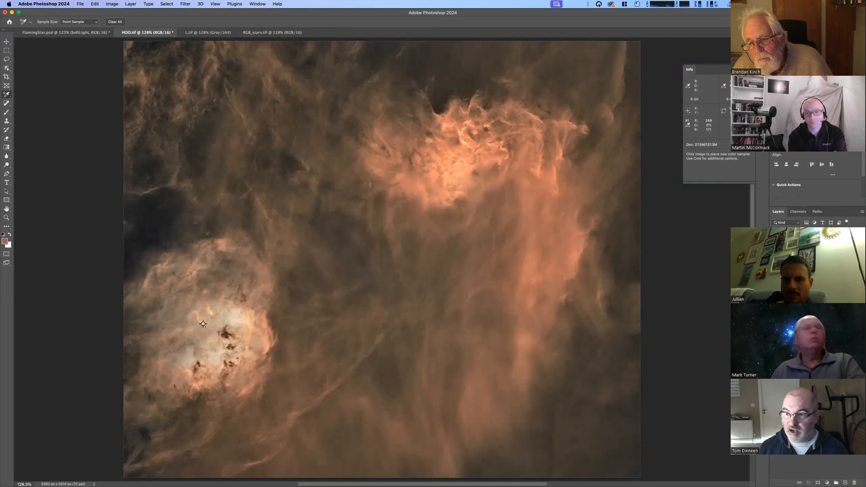
{"action": "left_click", "coordinate": [836, 481]}
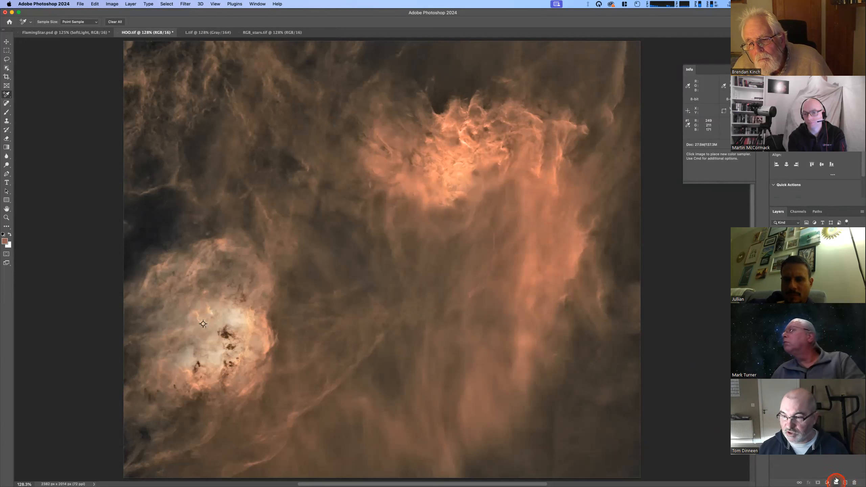
{"action": "left_click", "coordinate": [837, 480]}
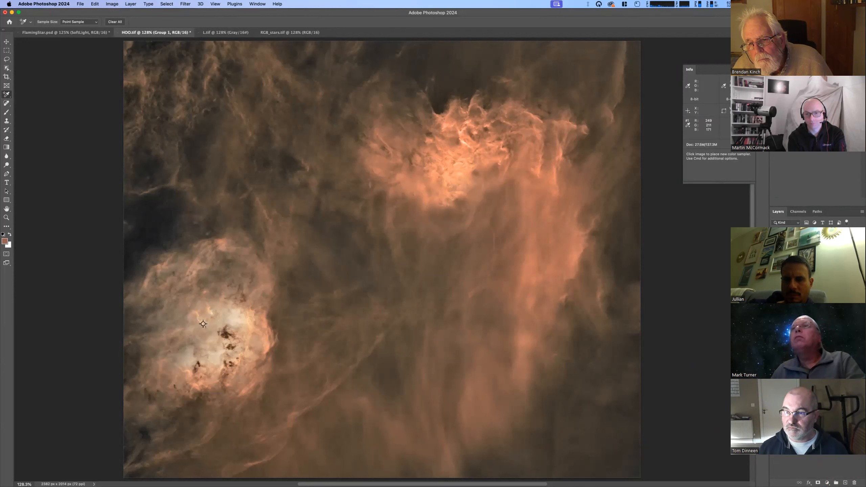
{"action": "left_click", "coordinate": [787, 230]}
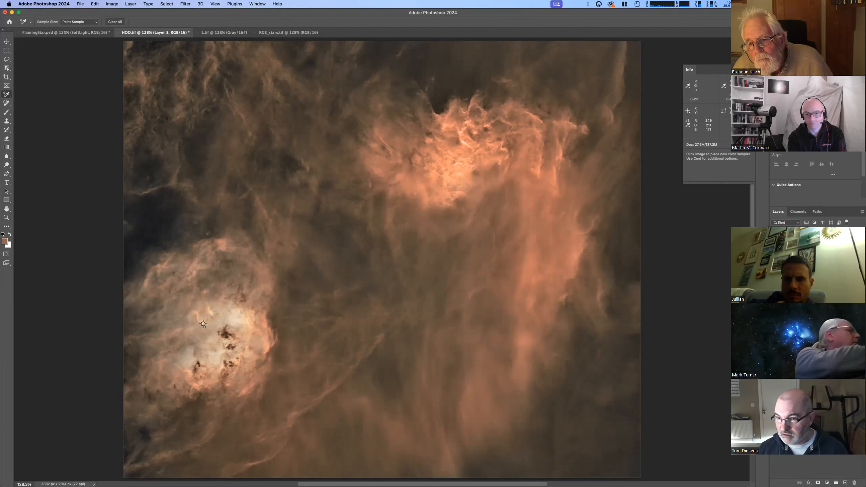
{"action": "key", "text": "super+j"}
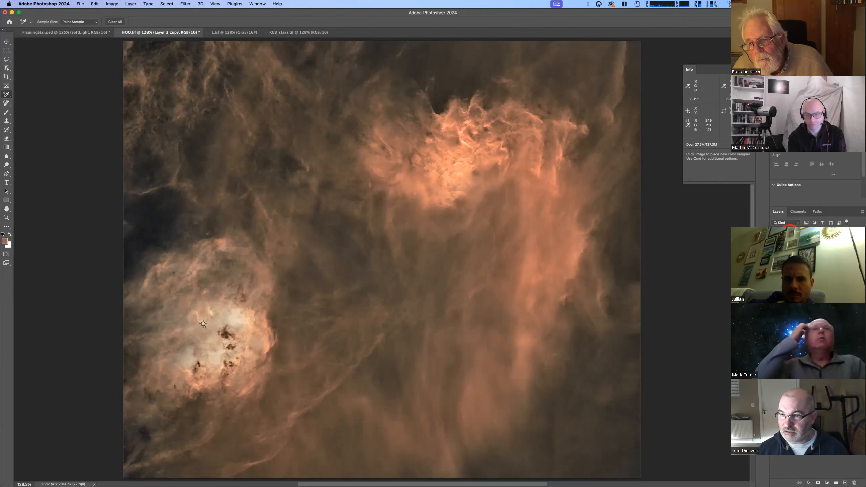
- Cycle Layer 3 copy's blend mode to one that deepens the nebula's contrast and colour
{"action": "key", "text": "shift+plus"}
{"action": "key", "text": "shift+plus"}
{"action": "key", "text": "shift+plus"}
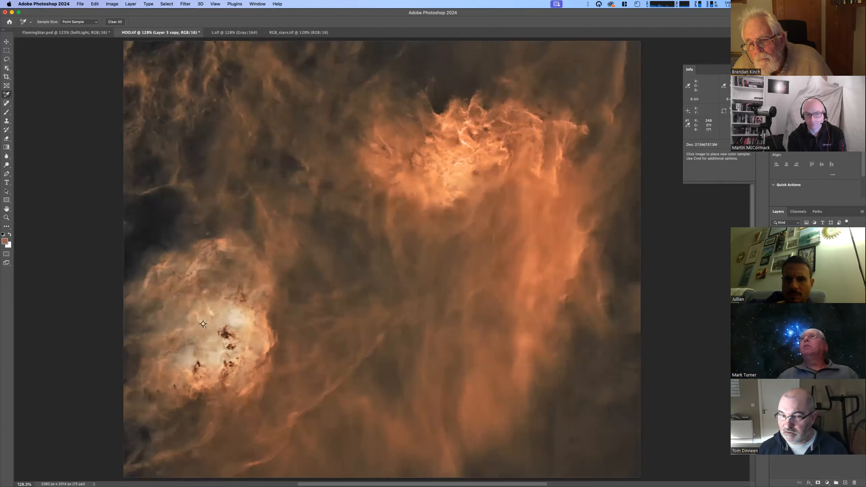
- Group the layers and stamp the visible starless image into a new merged layer
{"action": "key", "text": "super+alt+a"}
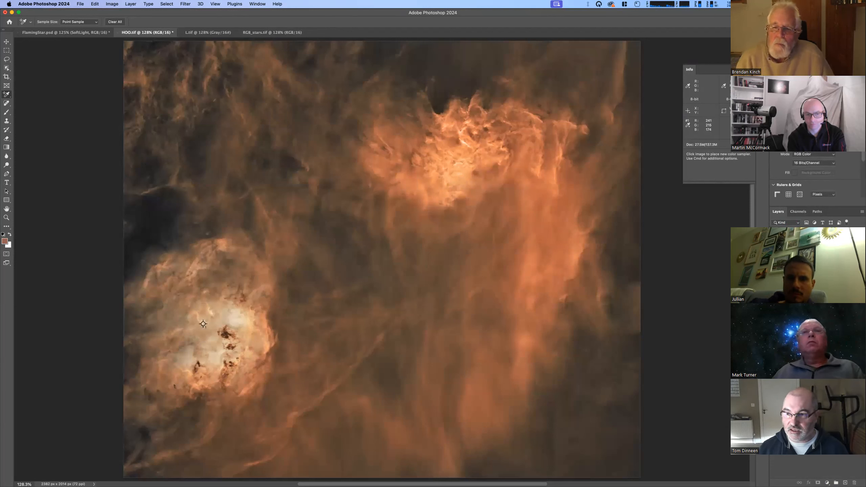
{"action": "key", "text": "super+g"}
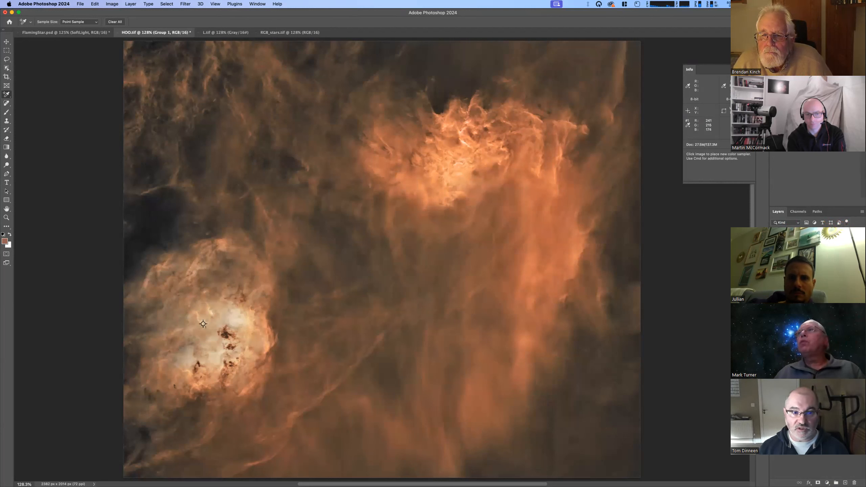
{"action": "key", "text": "super+comma"}
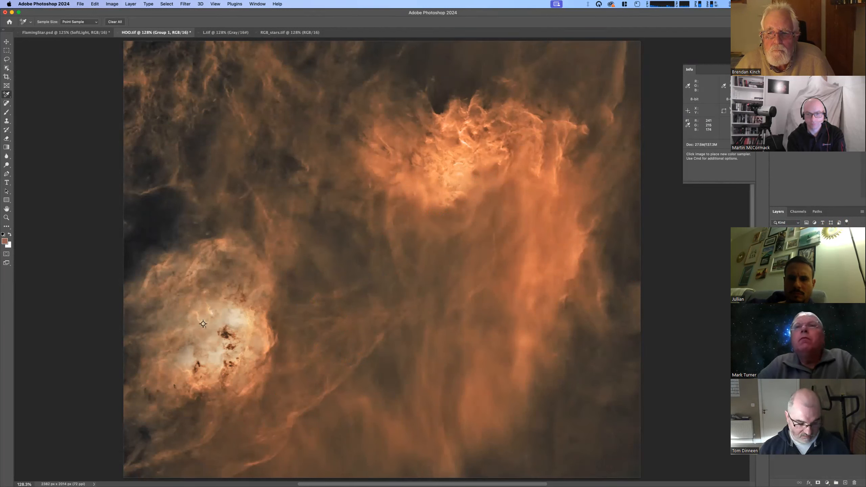
{"action": "key", "text": "alt+shift+super+e"}
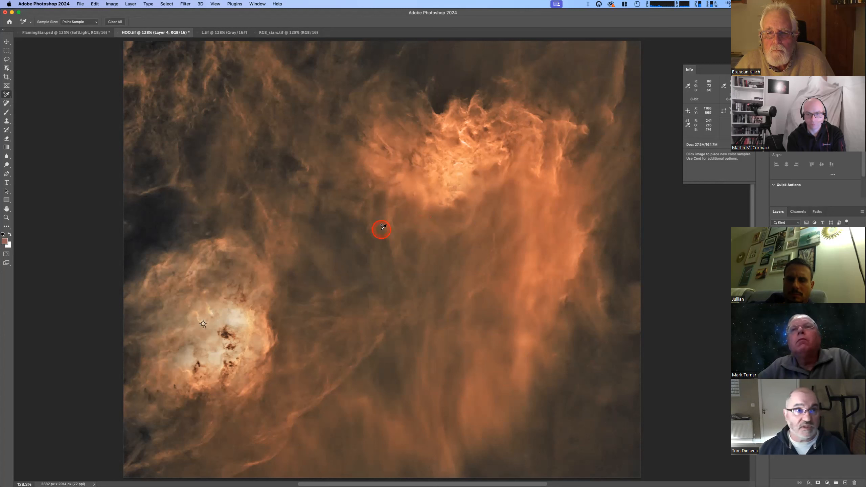
- Apply an Unsharp Mask to Layer 4 with amount 50%, radius 128 pixels and threshold 0
{"action": "left_click", "coordinate": [185, 4]}
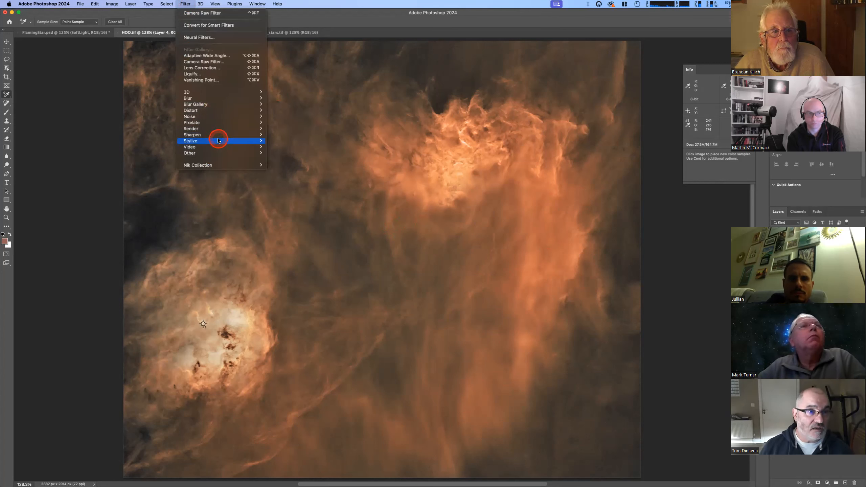
{"action": "mouse_move", "coordinate": [217, 136]}
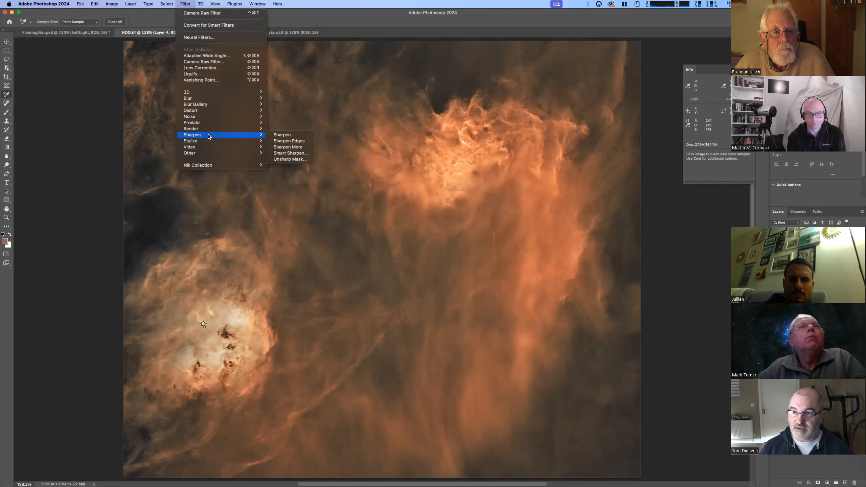
{"action": "left_click", "coordinate": [290, 159]}
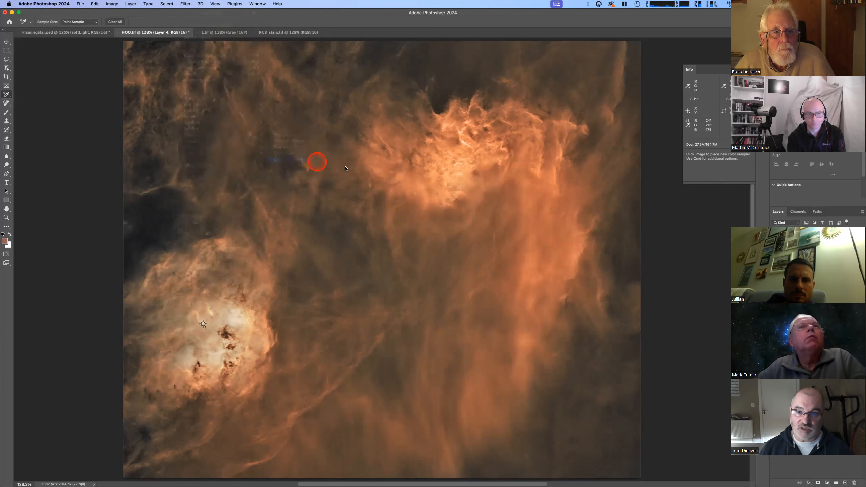
{"action": "left_click", "coordinate": [481, 198]}
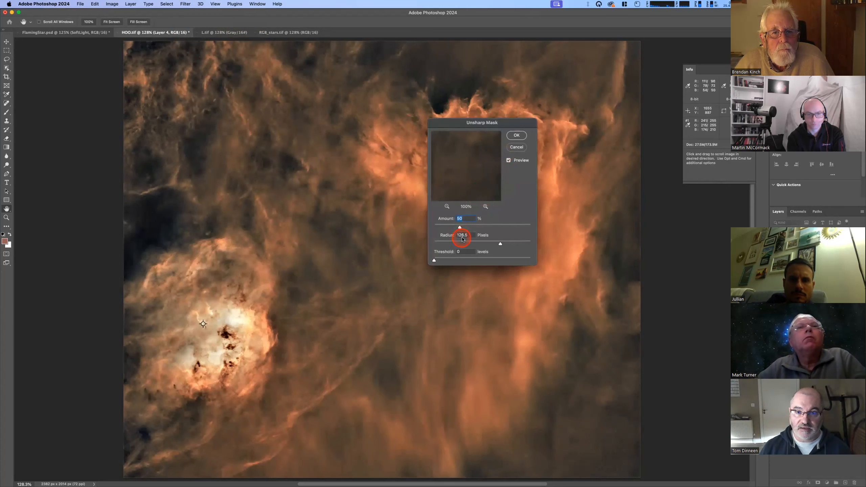
{"action": "left_click_drag", "start_coordinate": [469, 236], "coordinate": [462, 236]}
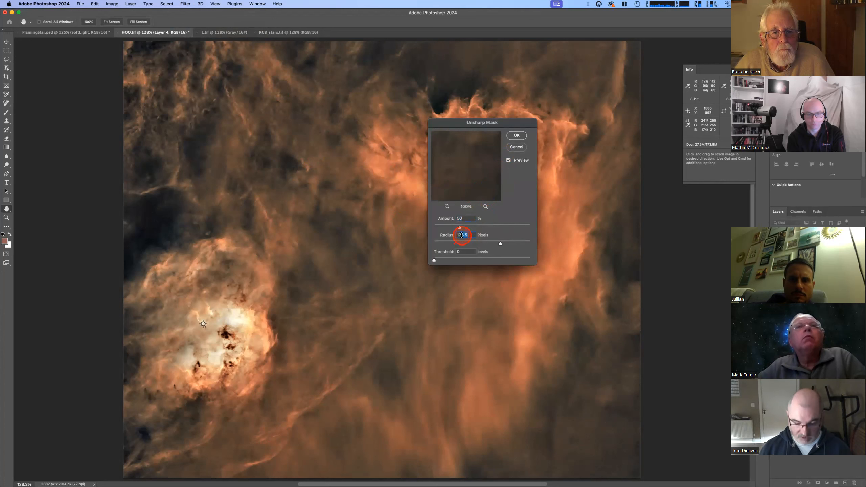
{"action": "type", "text": "8"}
{"action": "left_click", "coordinate": [517, 135]}
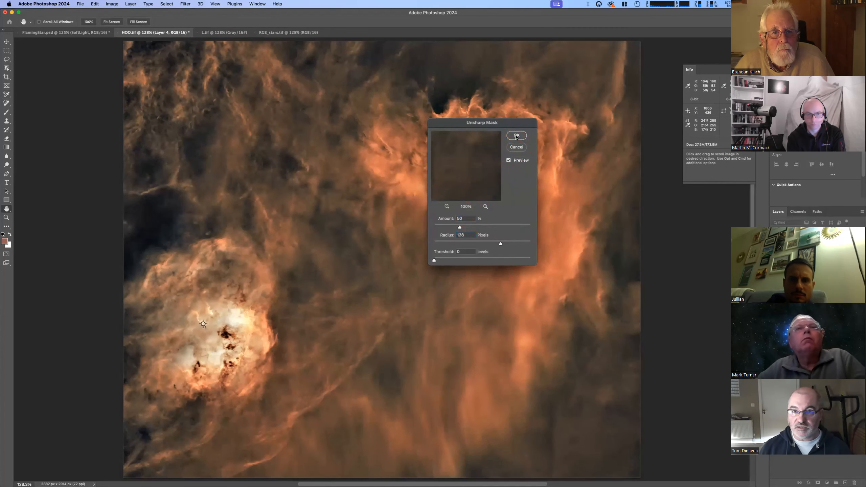
{"action": "key", "text": "i"}
{"action": "left_click", "coordinate": [223, 328]}
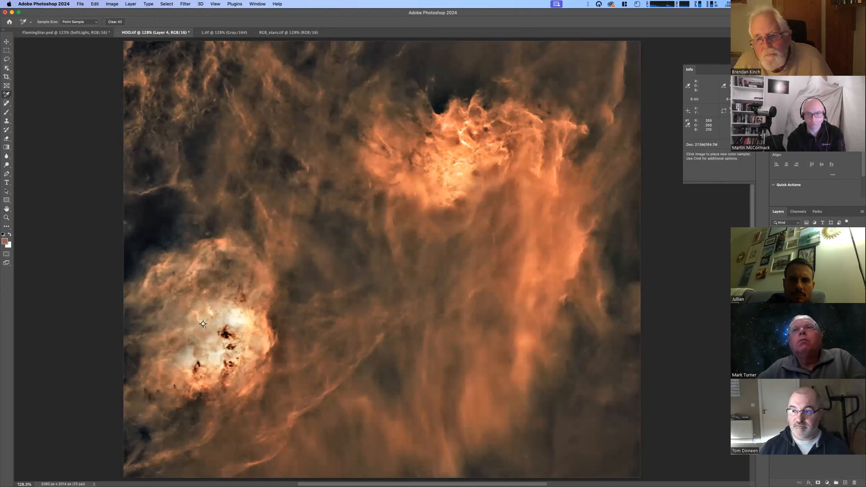
- Switch the sharpened Layer 4 off and on to compare, and soften its sharpening effect
{"action": "left_click", "coordinate": [774, 253]}
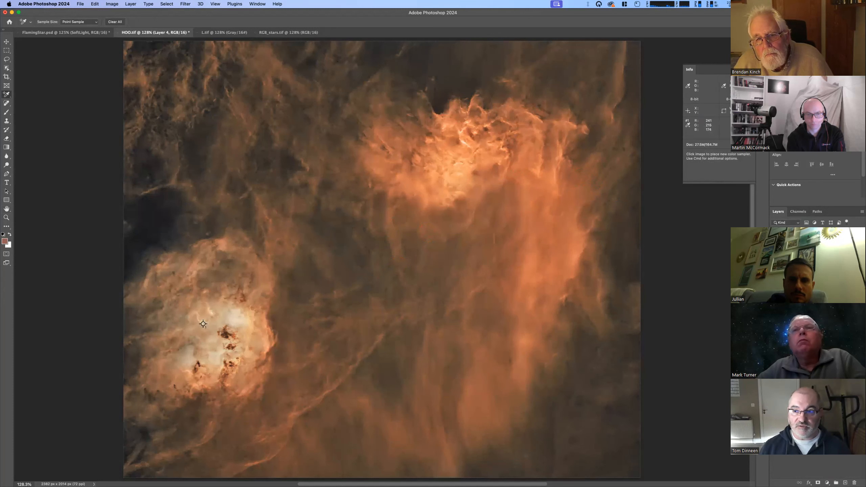
{"action": "left_click", "coordinate": [774, 252]}
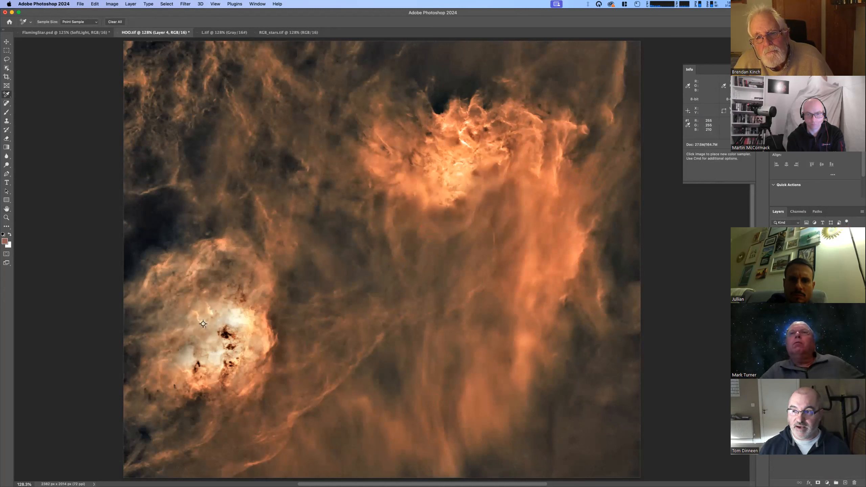
{"action": "left_click", "coordinate": [774, 253]}
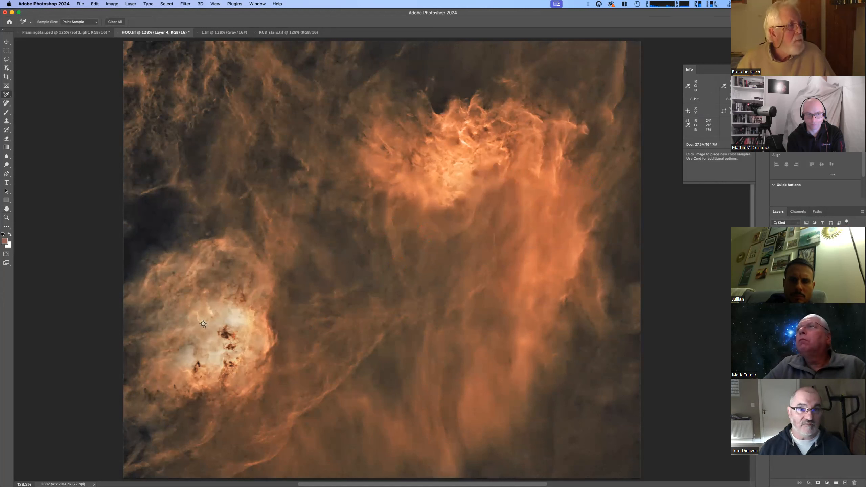
{"action": "left_click", "coordinate": [203, 324]}
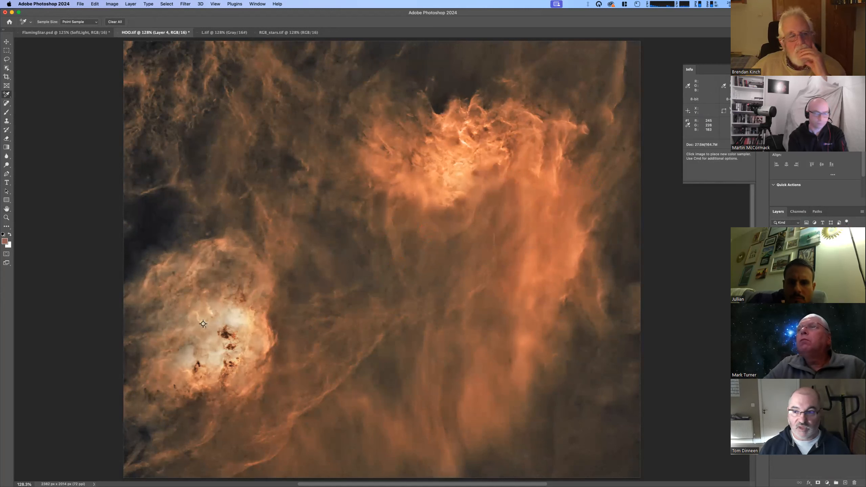
- Show the stars over the sharpened nebula, try grouping Layer 4, and undo the grouping
{"action": "left_click", "coordinate": [775, 253]}
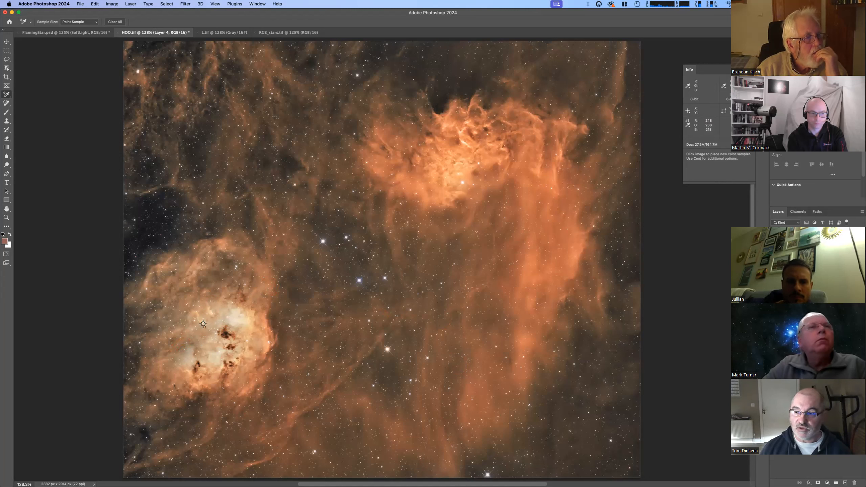
{"action": "left_click", "coordinate": [801, 307]}
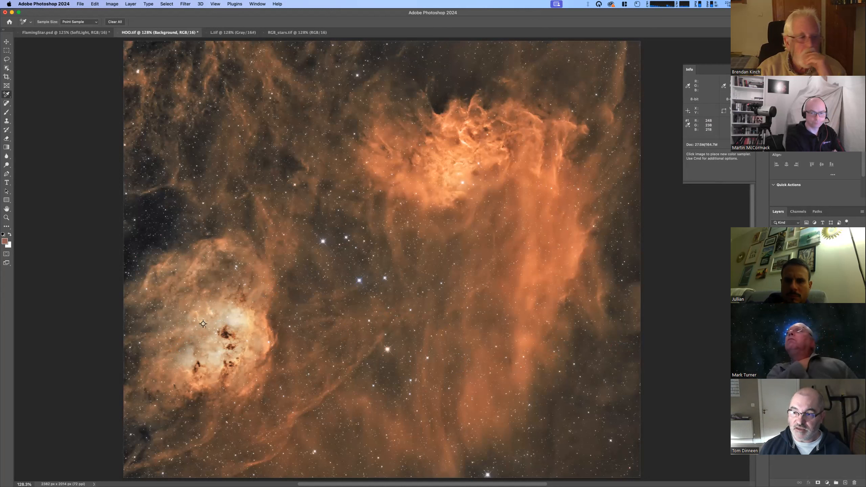
{"action": "left_click", "coordinate": [808, 254]}
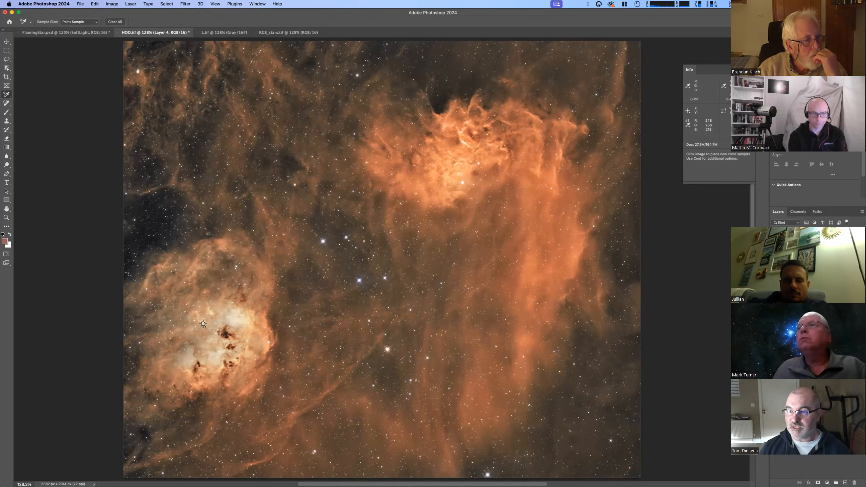
{"action": "key", "text": "super+g"}
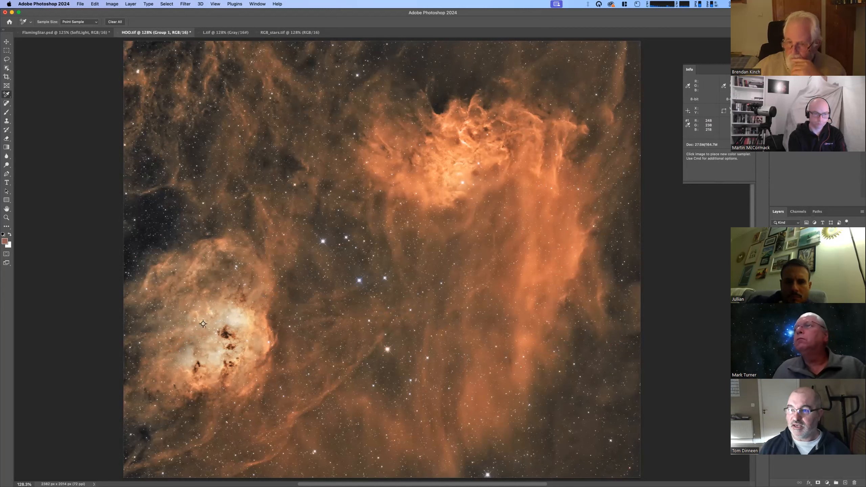
{"action": "key", "text": "super+z"}
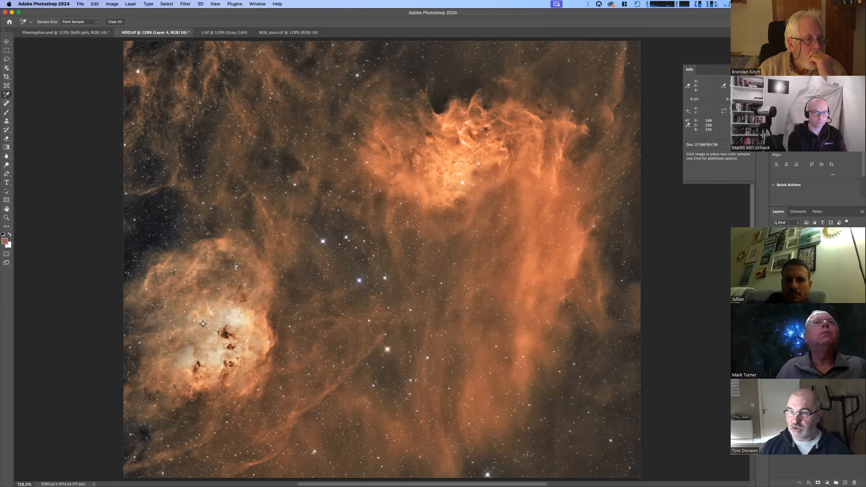
- Stamp the starless image into a new layer and apply the Camera Raw Filter with Whites -10 and Blacks -7
{"action": "key", "text": "super+comma"}
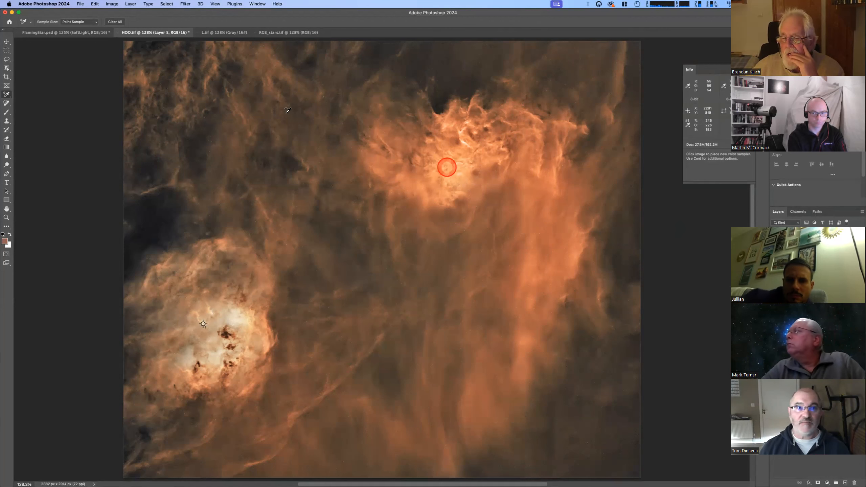
{"action": "left_click", "coordinate": [184, 4]}
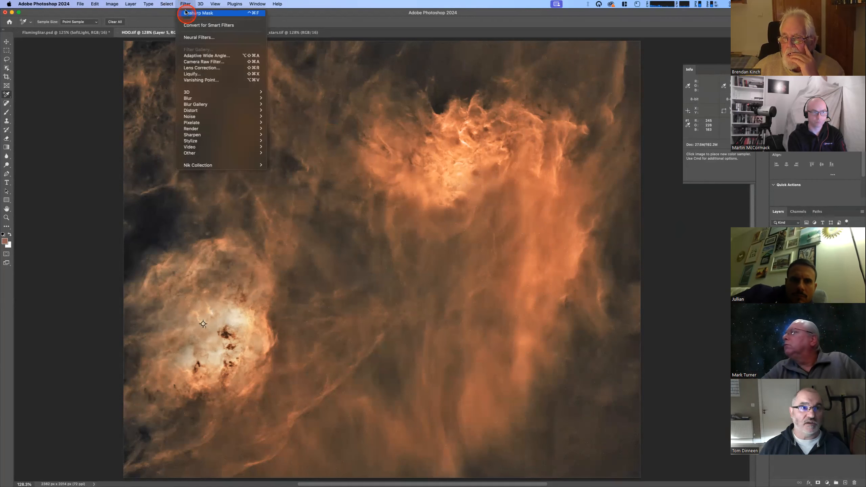
{"action": "left_click", "coordinate": [217, 62]}
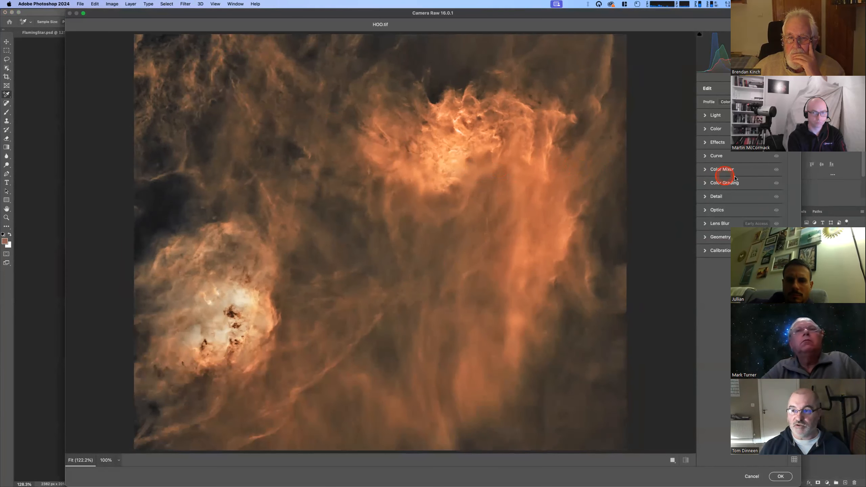
{"action": "left_click", "coordinate": [705, 116]}
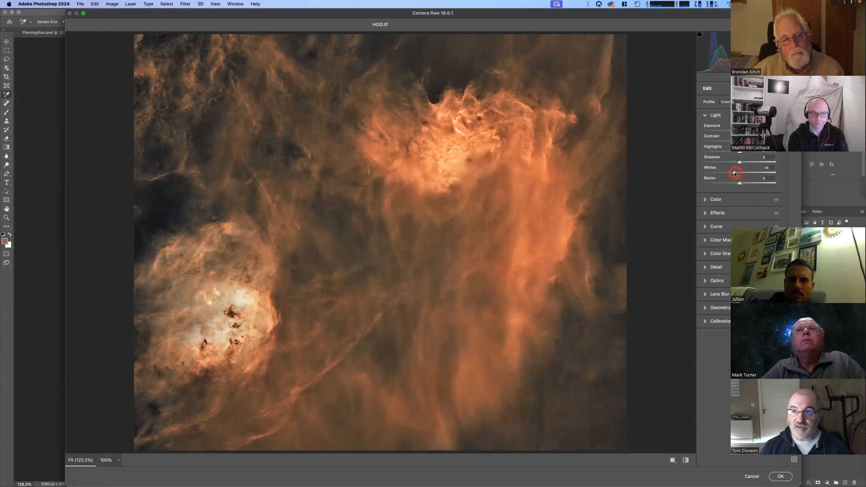
{"action": "left_click_drag", "start_coordinate": [733, 173], "coordinate": [735, 172]}
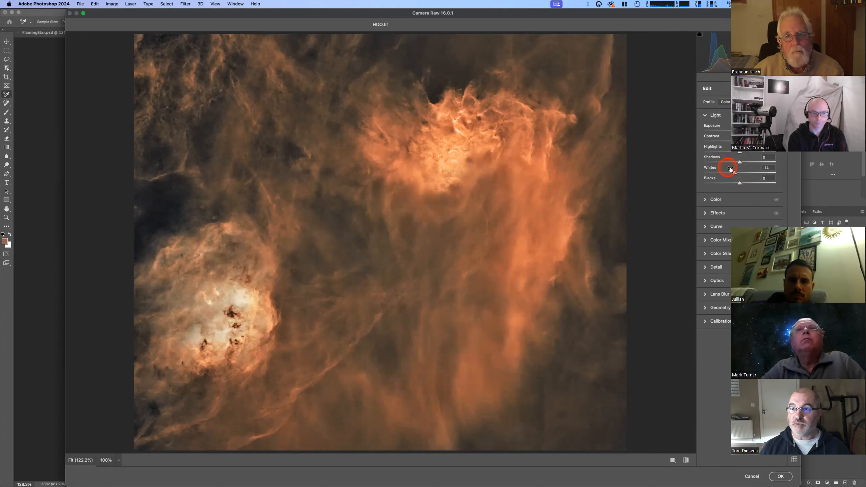
{"action": "mouse_move", "coordinate": [735, 174]}
{"action": "left_mouse_down"}
{"action": "mouse_move", "coordinate": [749, 174]}
{"action": "mouse_move", "coordinate": [737, 173]}
{"action": "mouse_move", "coordinate": [746, 184]}
{"action": "mouse_move", "coordinate": [737, 183]}
{"action": "left_mouse_up"}
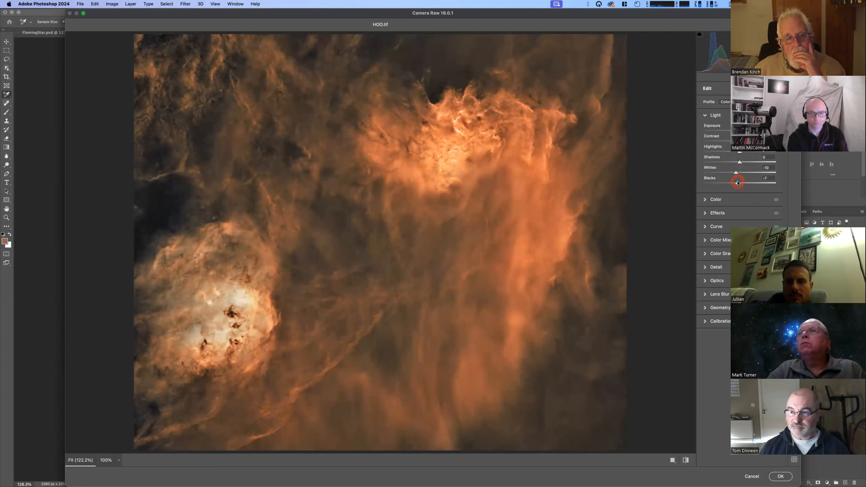
{"action": "left_click", "coordinate": [704, 269]}
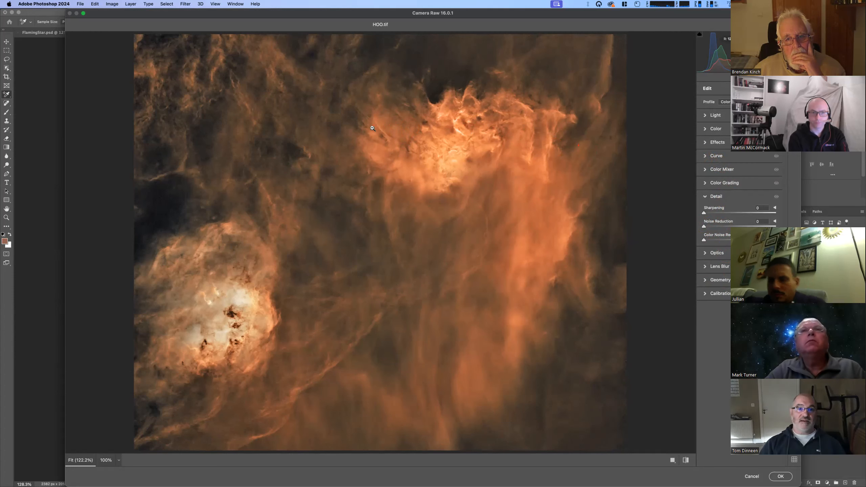
{"action": "left_click", "coordinate": [780, 476]}
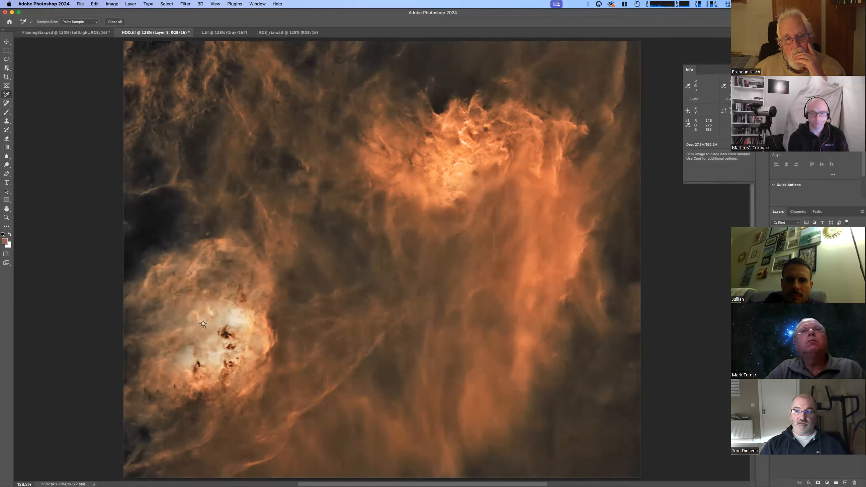
- Switch the stars back on over the Camera Raw result
{"action": "left_click", "coordinate": [774, 253]}
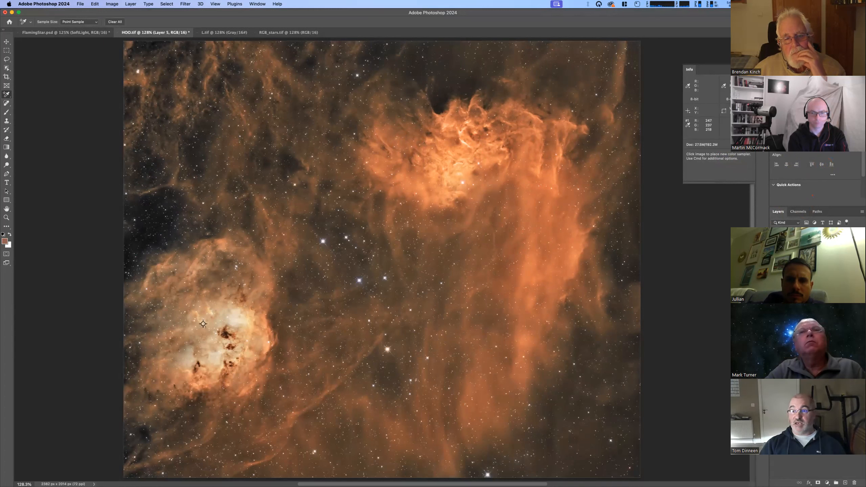
{"action": "left_click", "coordinate": [774, 253]}
{"action": "left_click", "coordinate": [775, 253]}
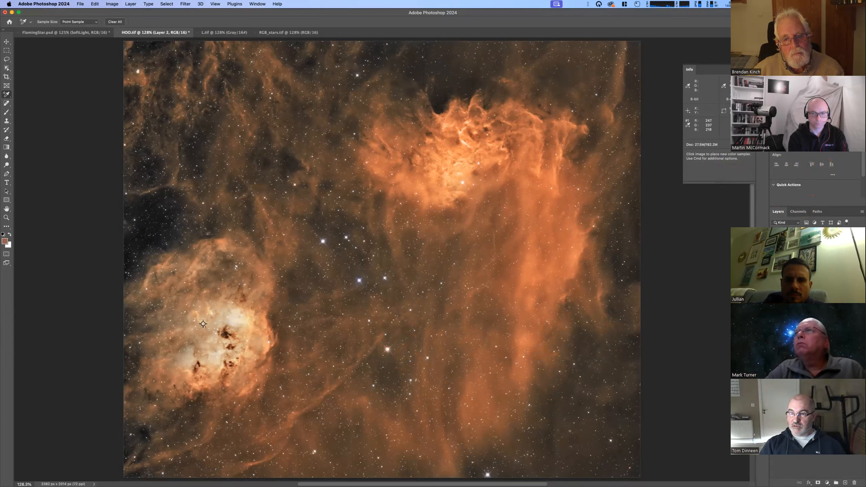
- Add a Vibrance adjustment layer for the star layer, Layer 2, and select it together with the layers below
{"action": "scroll", "coordinate": [795, 211], "scroll_direction": "up", "scroll_amount": 1}
{"action": "left_click", "coordinate": [805, 119]}
{"action": "scroll", "coordinate": [810, 164], "scroll_direction": "down", "scroll_amount": 5}
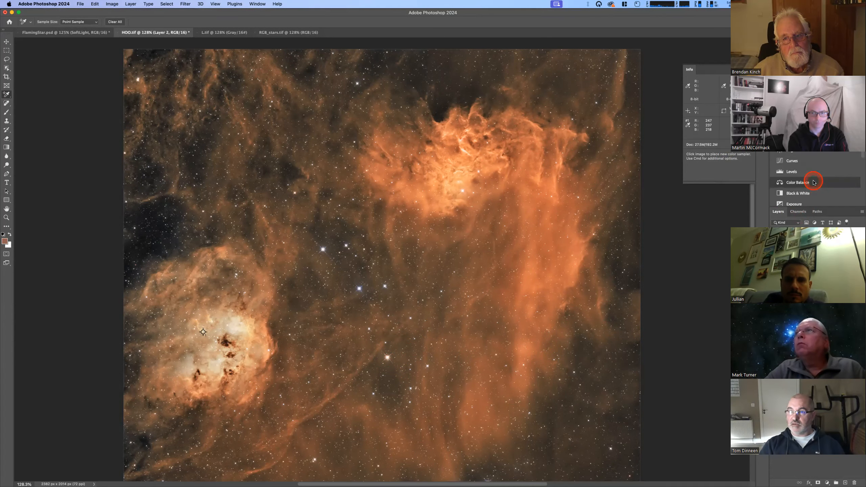
{"action": "left_click", "coordinate": [793, 167]}
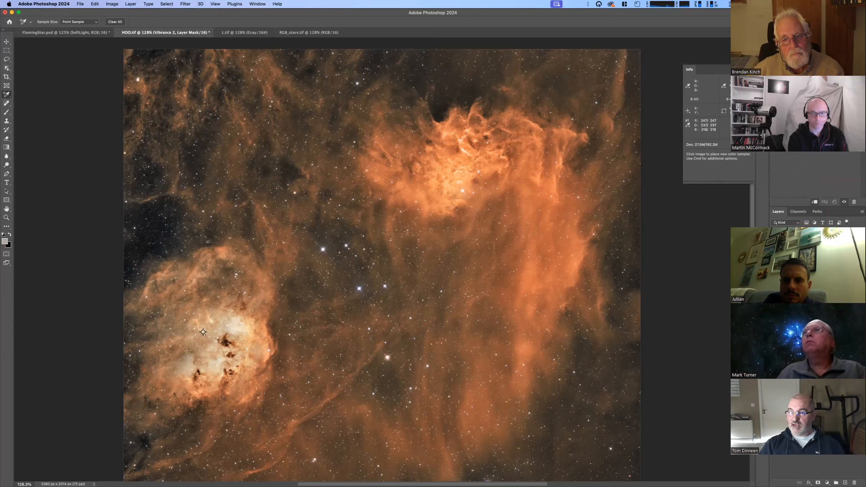
{"action": "left_click", "coordinate": [788, 254]}
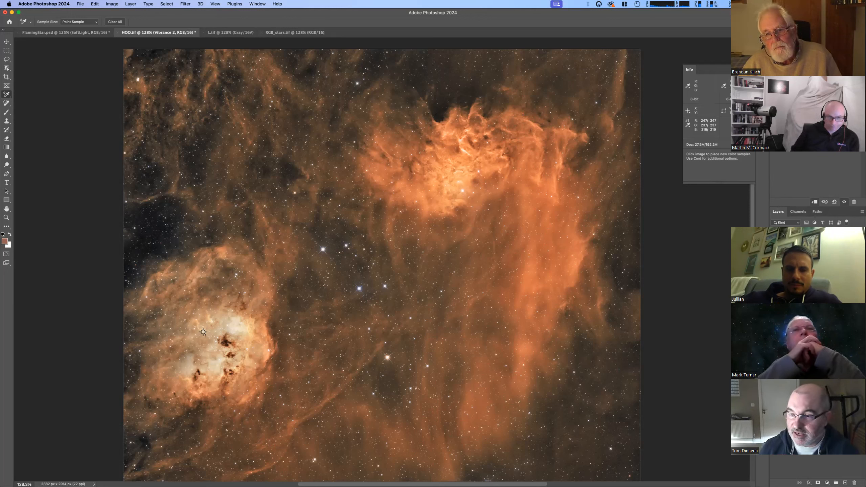
{"action": "left_click", "coordinate": [818, 413]}
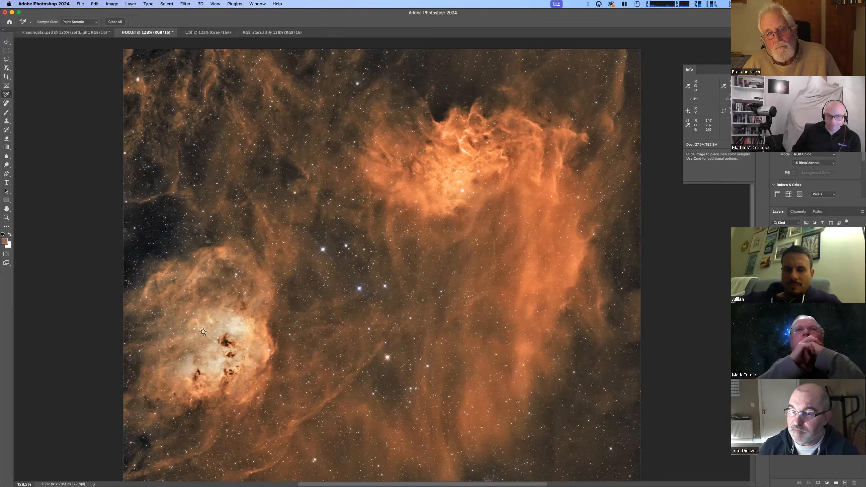
- Switch to PixInsight, minimise the L image, and bring up the workspace holding the M45 and M33 luminance images
{"action": "left_click", "coordinate": [799, 300]}
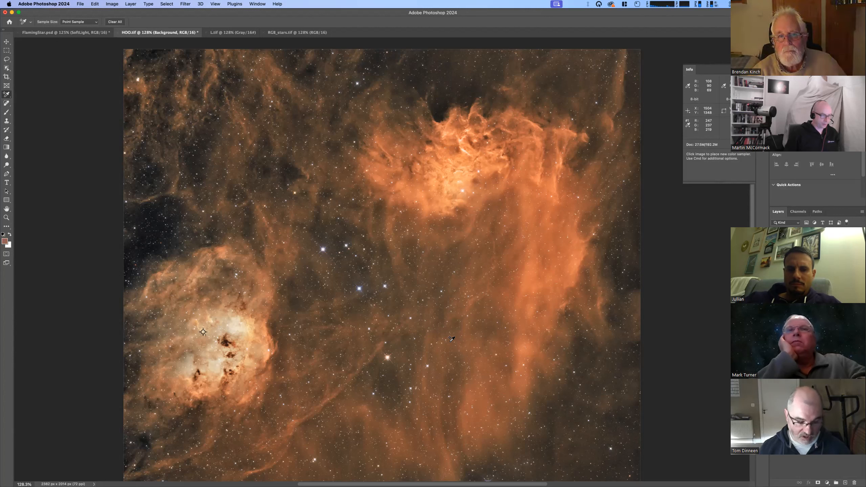
{"action": "key", "text": "super+Tab"}
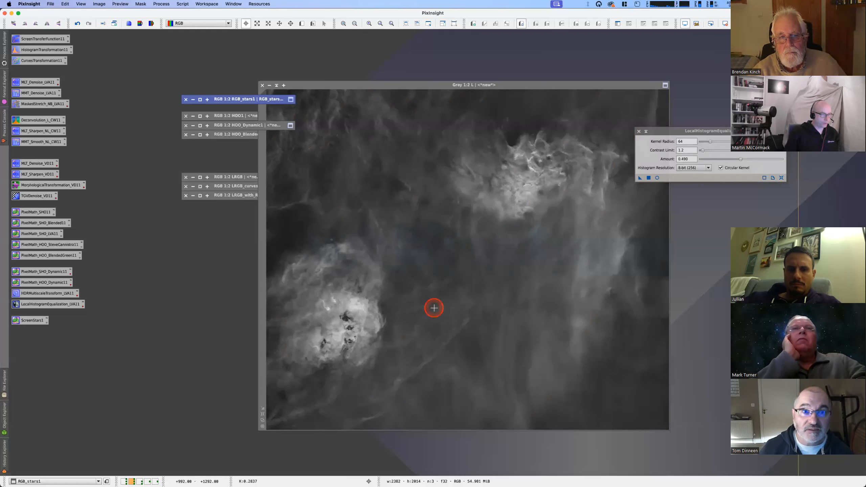
{"action": "left_click", "coordinate": [276, 85]}
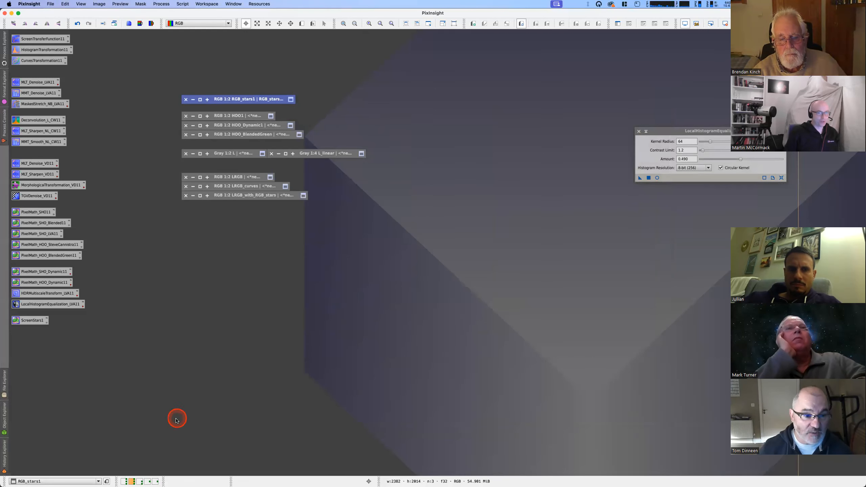
{"action": "left_click", "coordinate": [141, 481]}
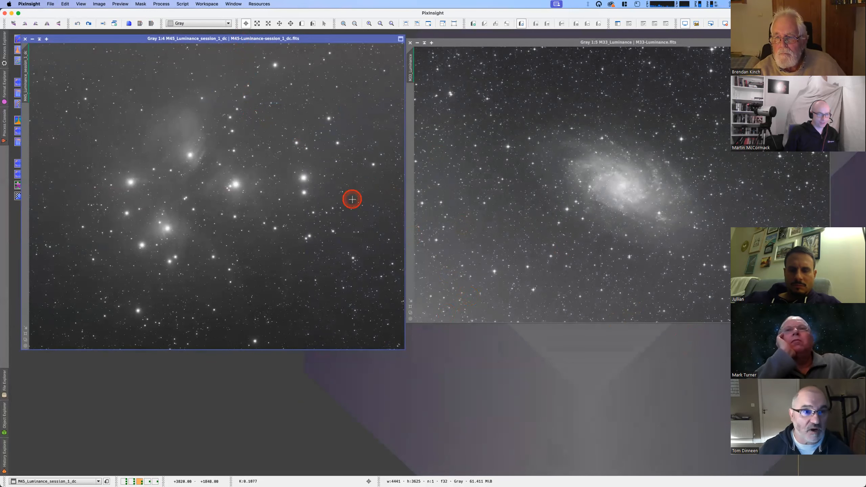
{"action": "left_click_drag", "start_coordinate": [233, 39], "coordinate": [366, 100]}
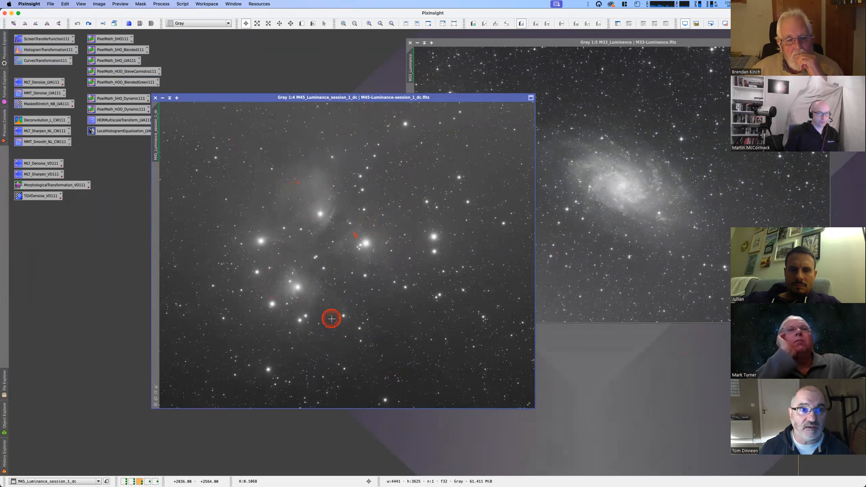
- Open the GraXpert toolbox script for the M45_Luminance_session_1_dc image, keeping its dialog clear of the image
{"action": "left_click", "coordinate": [184, 4]}
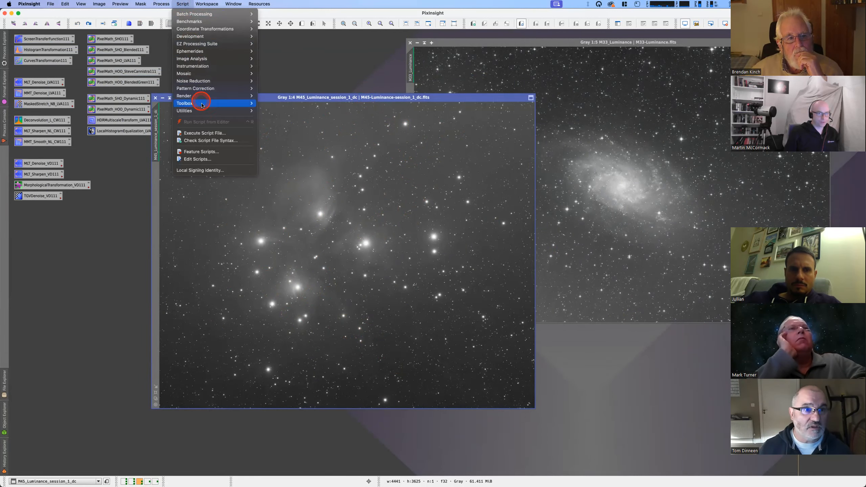
{"action": "mouse_move", "coordinate": [203, 104]}
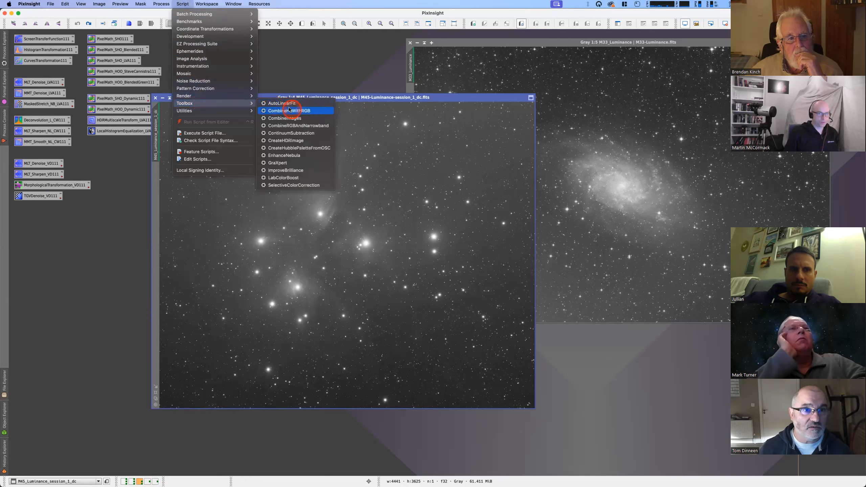
{"action": "left_click", "coordinate": [289, 166]}
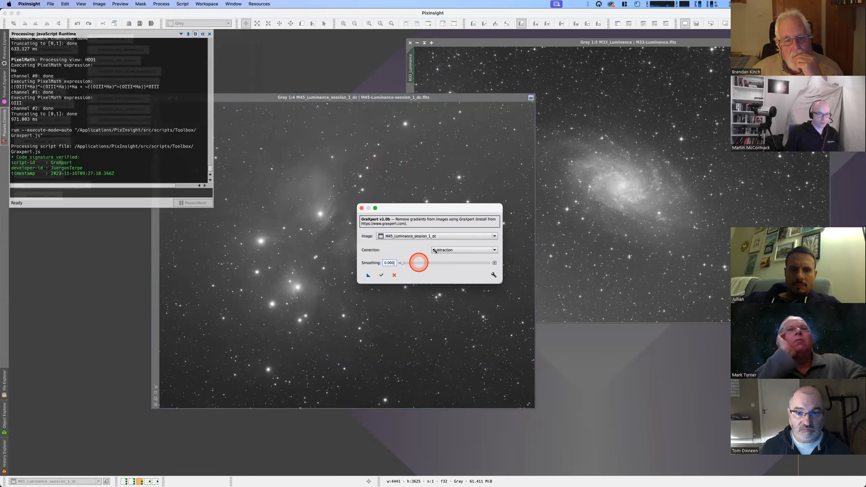
{"action": "left_click_drag", "start_coordinate": [445, 207], "coordinate": [609, 135]}
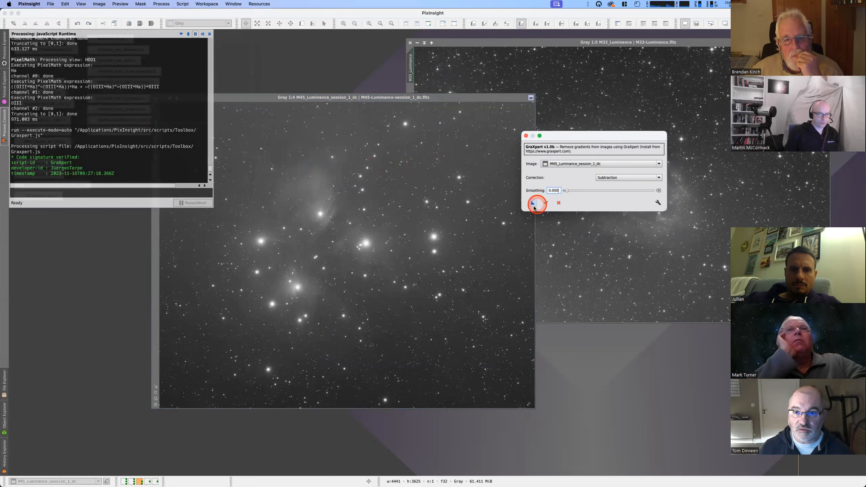
- Try to apply the GraXpert script as a new instance on the M45 luminance image
{"action": "left_click", "coordinate": [533, 204]}
{"action": "left_click_drag", "start_coordinate": [377, 242], "coordinate": [370, 239]}
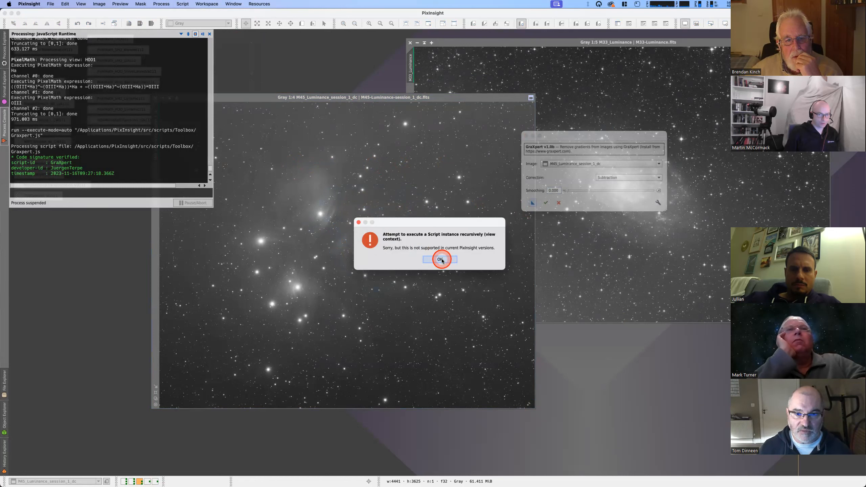
{"action": "left_click", "coordinate": [440, 259]}
- Run GraXpert gradient removal on the M45 luminance image with Subtraction correction and smoothing 0.000
{"action": "left_click", "coordinate": [546, 202]}
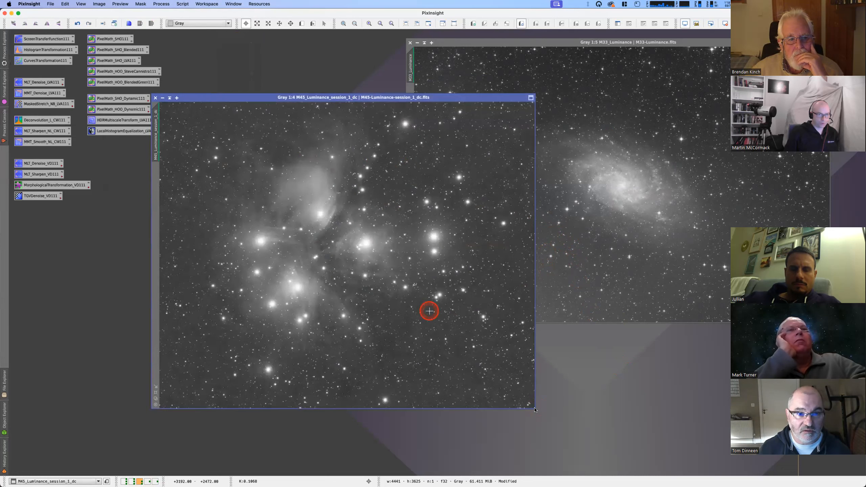
{"action": "left_click_drag", "start_coordinate": [383, 101], "coordinate": [399, 100]}
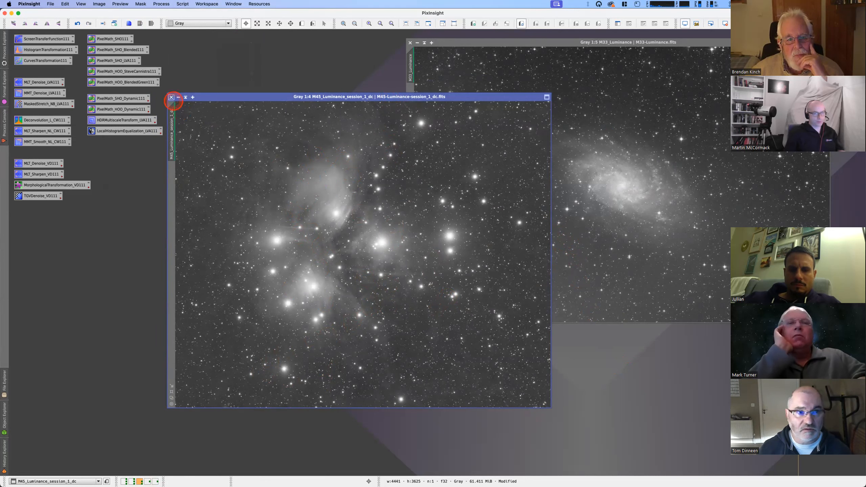
- Compare the M45 luminance image before and after gradient removal by undoing and redoing the GraXpert correction
{"action": "left_click", "coordinate": [78, 24]}
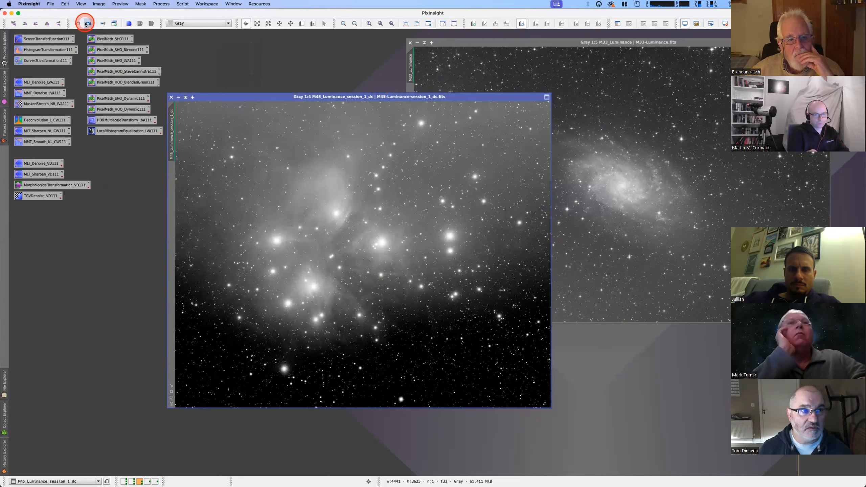
{"action": "left_click", "coordinate": [88, 24]}
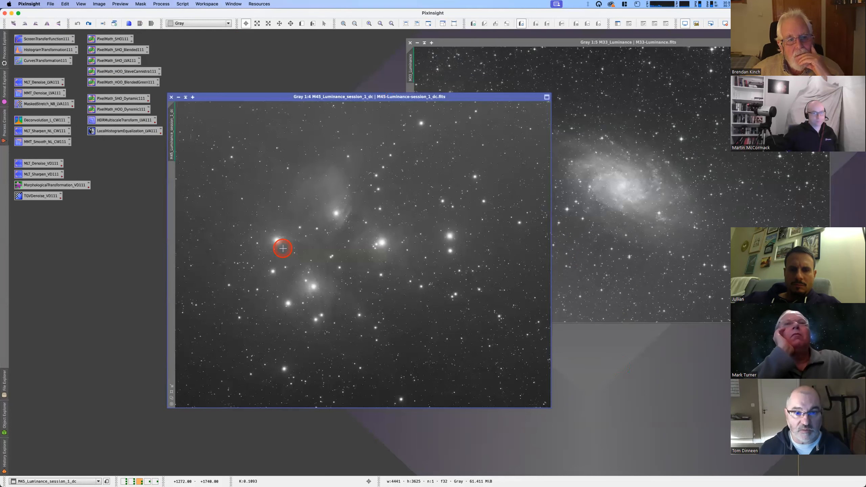
{"action": "left_click", "coordinate": [88, 23]}
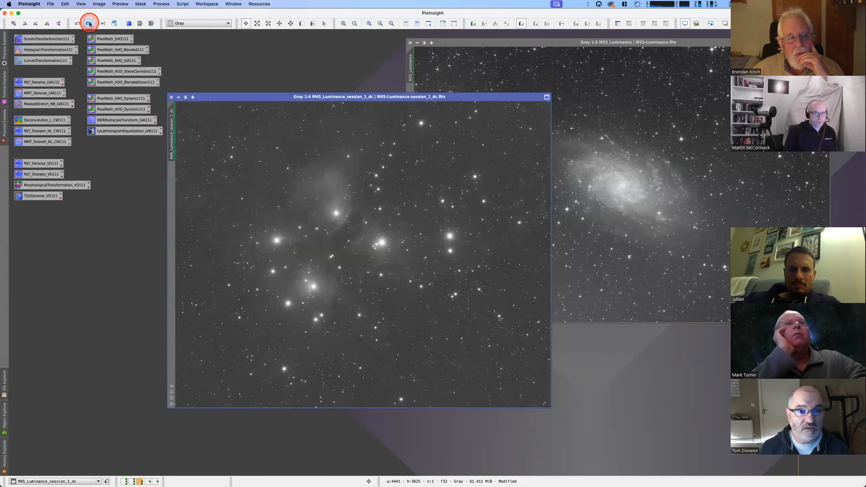
{"action": "left_click", "coordinate": [77, 23]}
{"action": "left_click", "coordinate": [89, 23]}
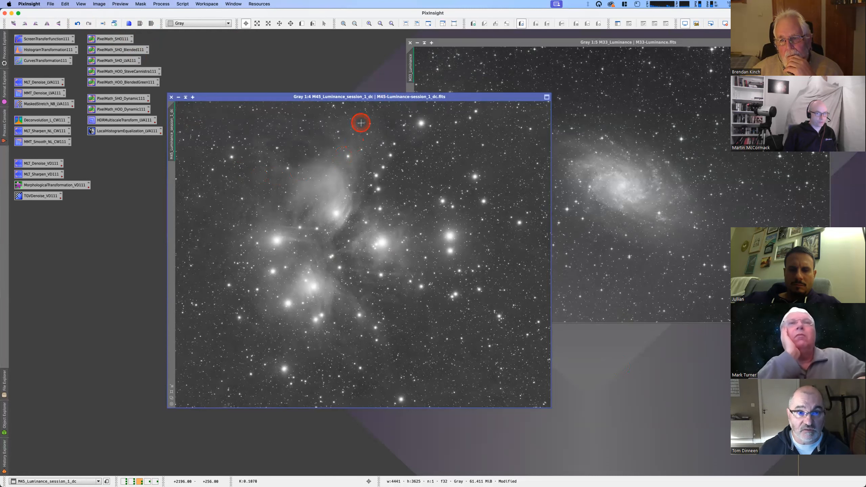
{"action": "left_click_drag", "start_coordinate": [353, 98], "coordinate": [363, 94]}
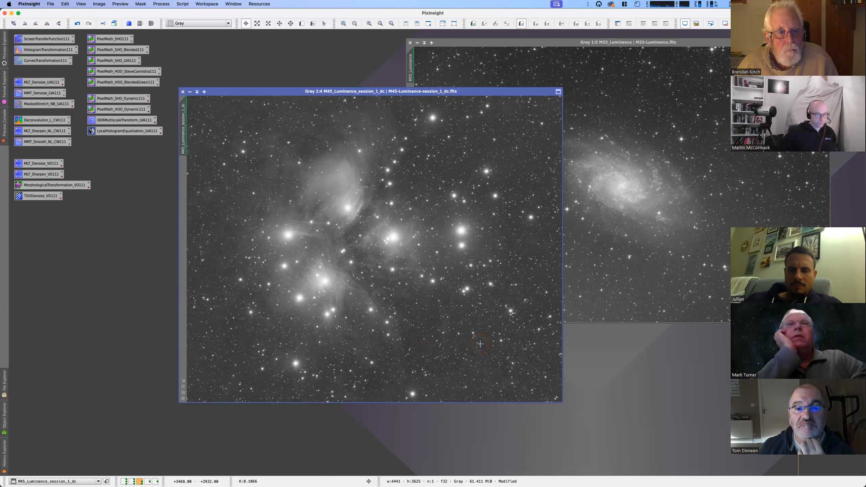
{"action": "left_click", "coordinate": [388, 268]}
{"action": "left_click", "coordinate": [394, 270]}
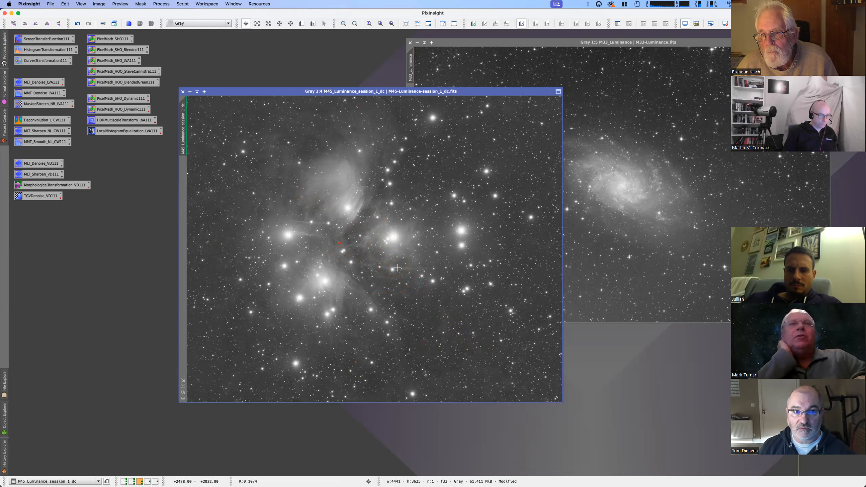
{"action": "left_click", "coordinate": [370, 236]}
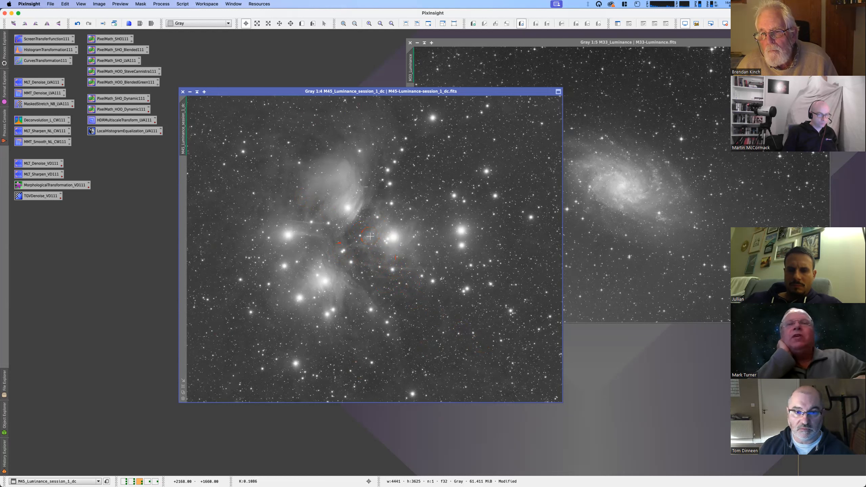
{"action": "left_click", "coordinate": [370, 236]}
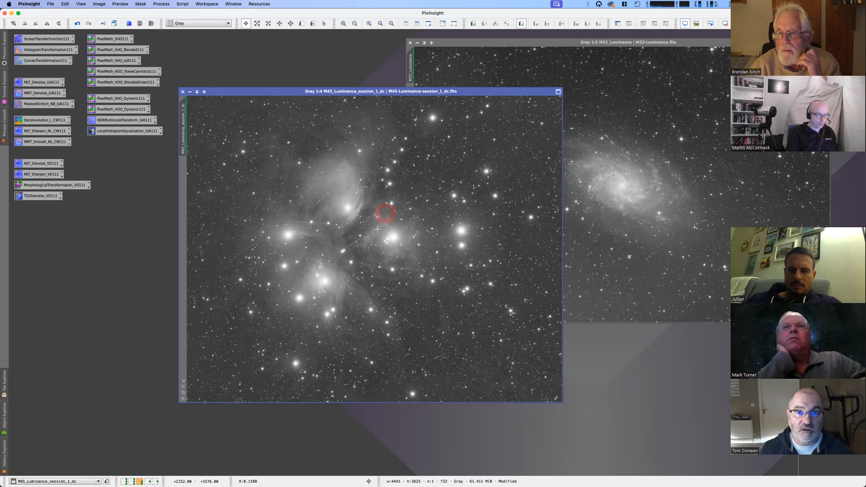
{"action": "left_click", "coordinate": [476, 29]}
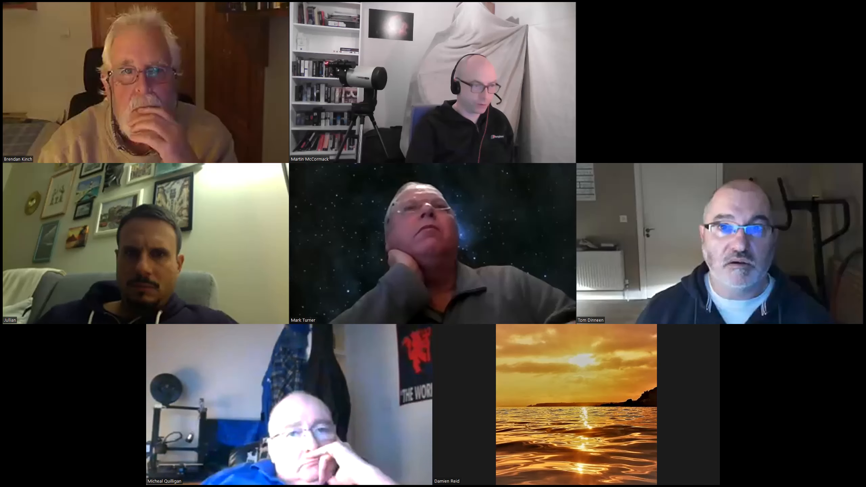